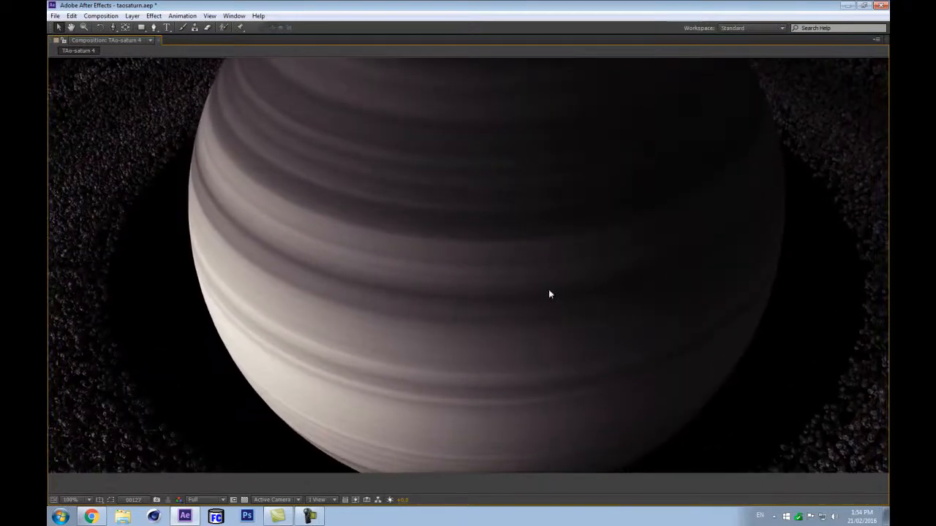
Start a new project, discarding the unsaved changes to taosaturn.aep
click(174, 516)
click(174, 515)
click(55, 15)
mouse_move(67, 28)
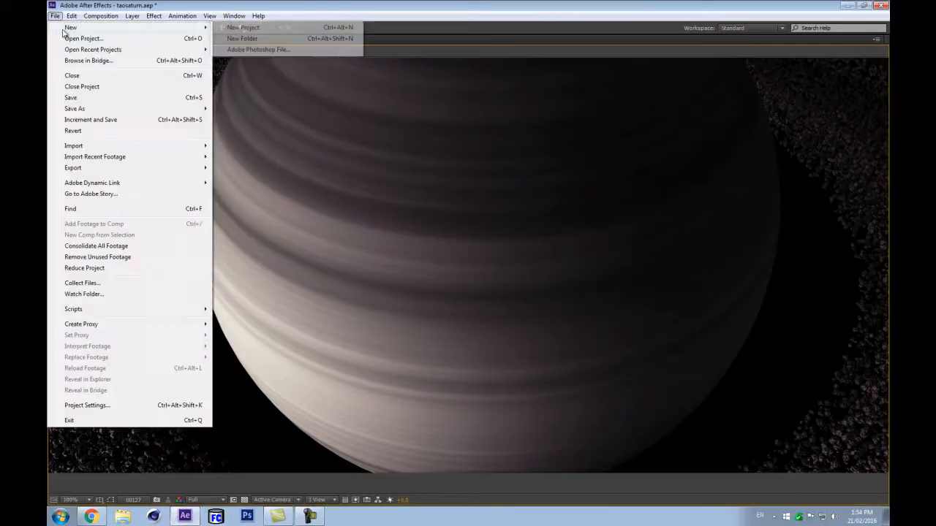
click(296, 30)
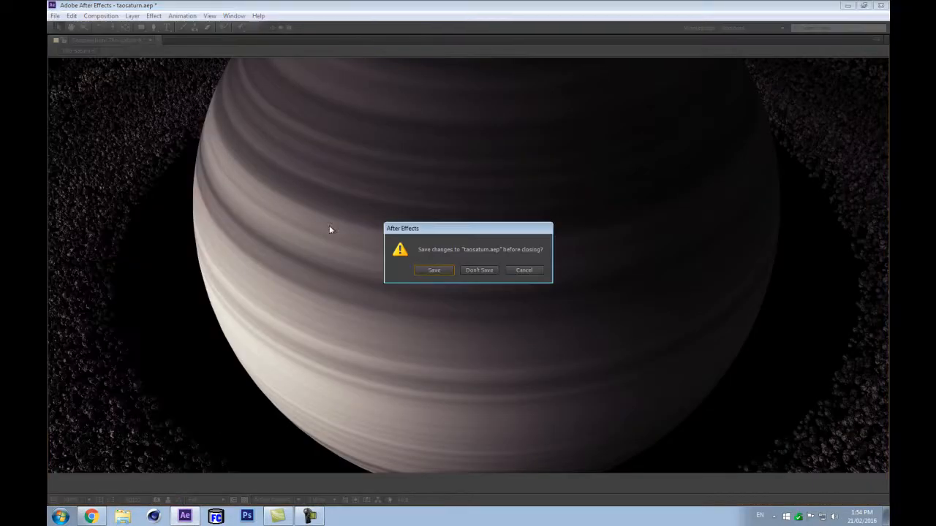
click(465, 272)
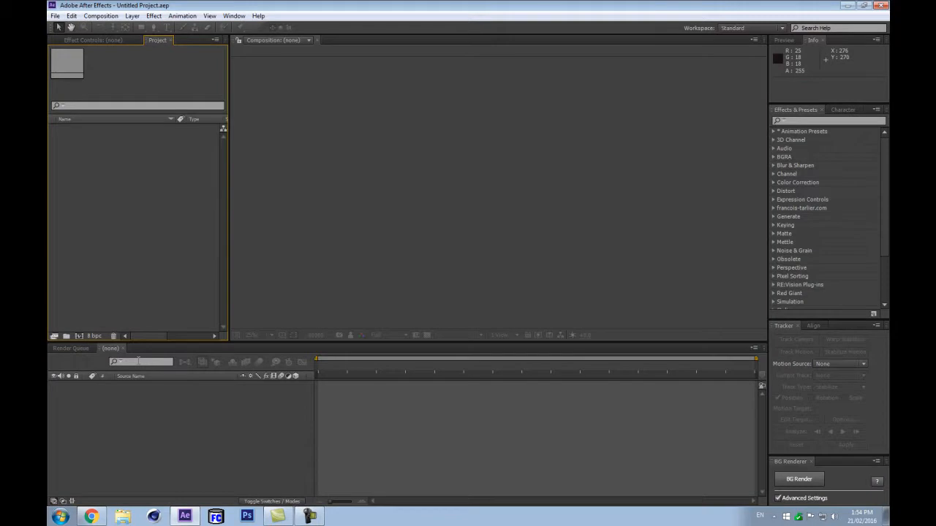
Create a composition named Saturn with a width of 1080 px, and enlarge the viewer area
key(ctrl+n)
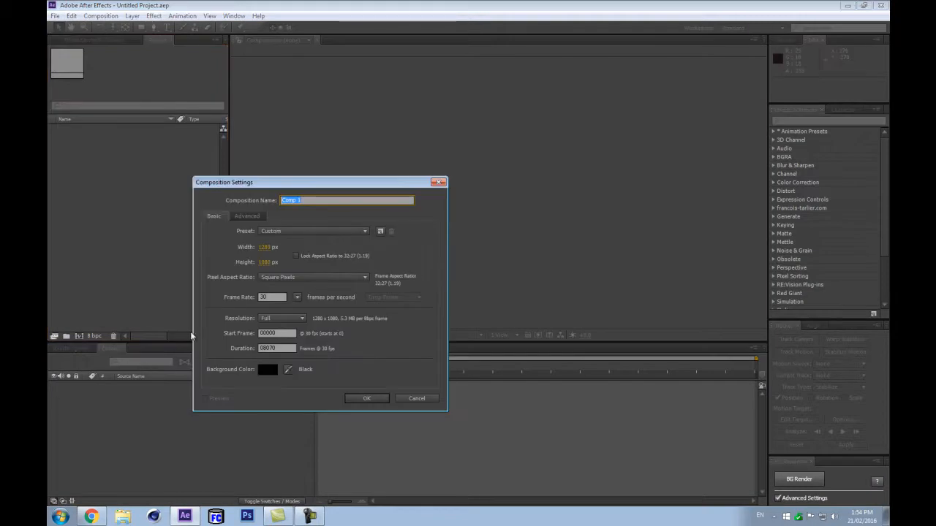
click(269, 247)
text(4)
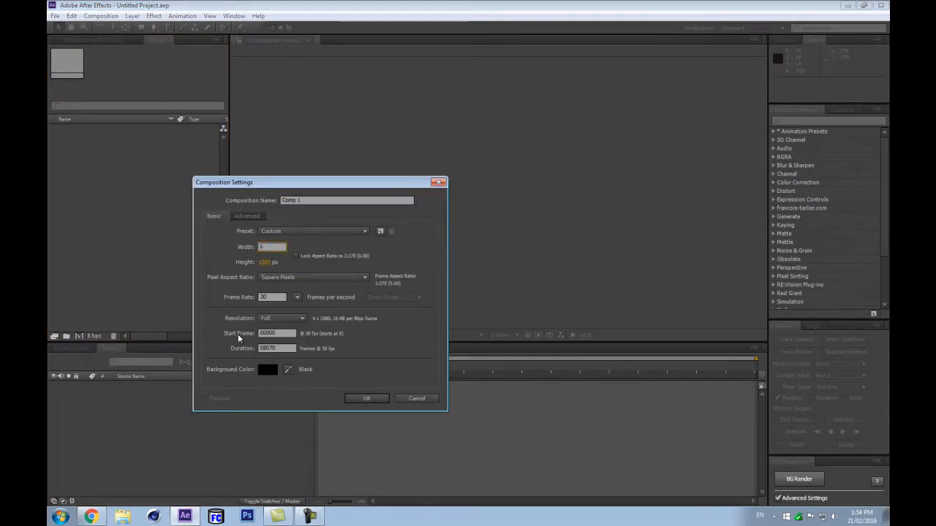
text(080)
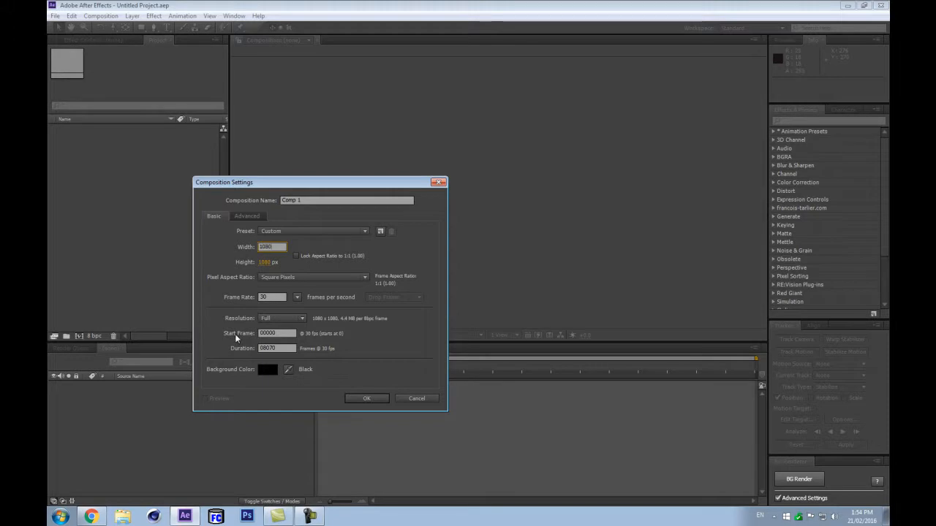
click(288, 209)
text(Sa)
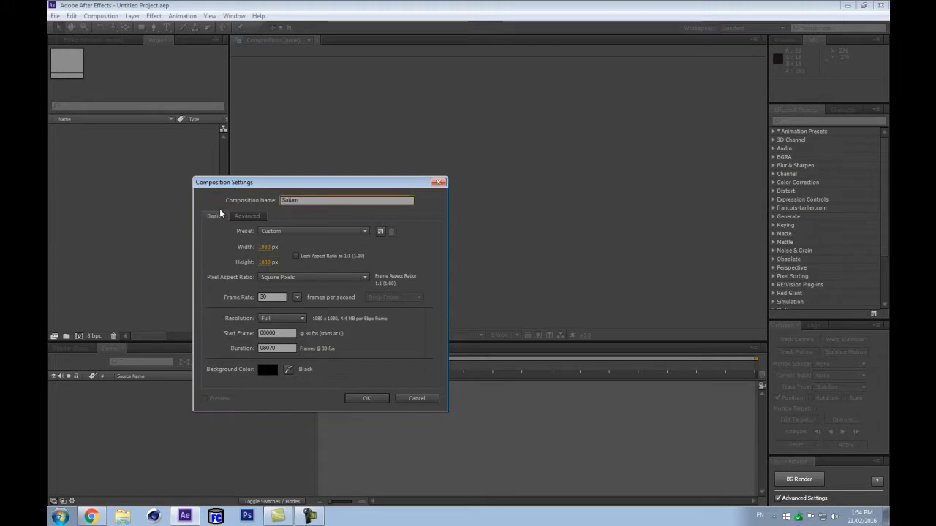
text(turn)
key(Return)
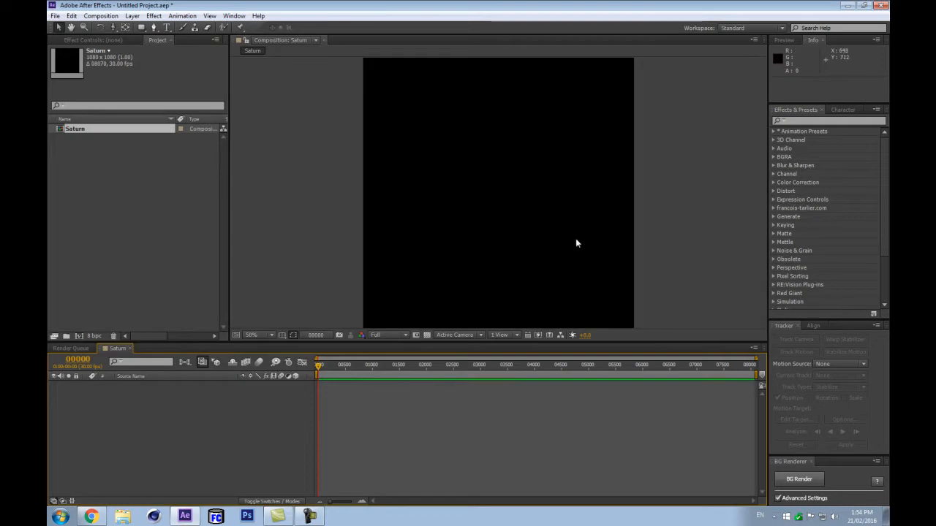
drag(426, 345, 418, 358)
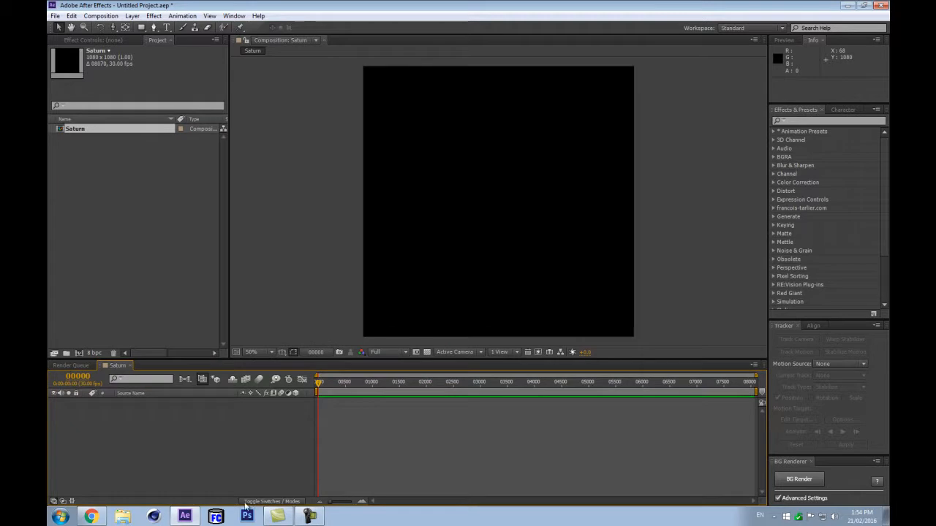
Switch to Chrome and read the Wikipedia article on Saturn for the planet's colour and the makeup of its ring system
mouse_move(96, 519)
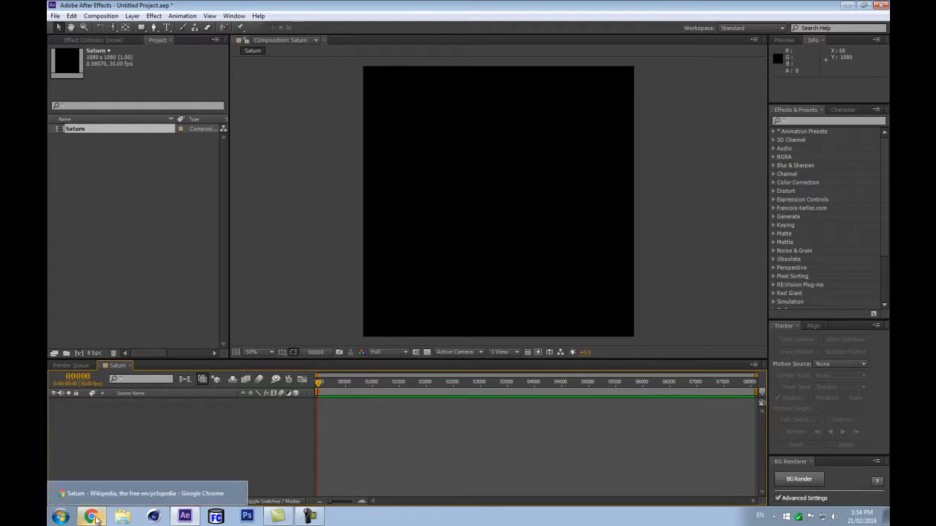
click(96, 519)
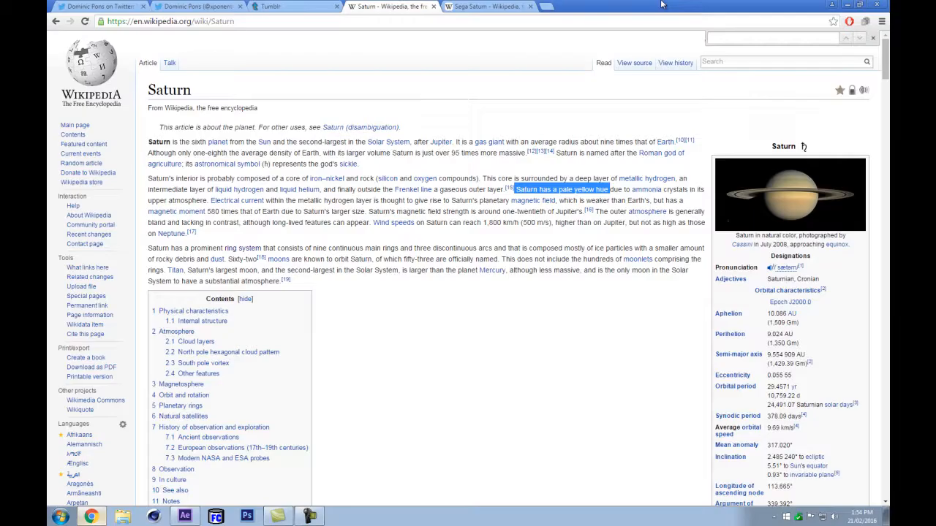
click(504, 6)
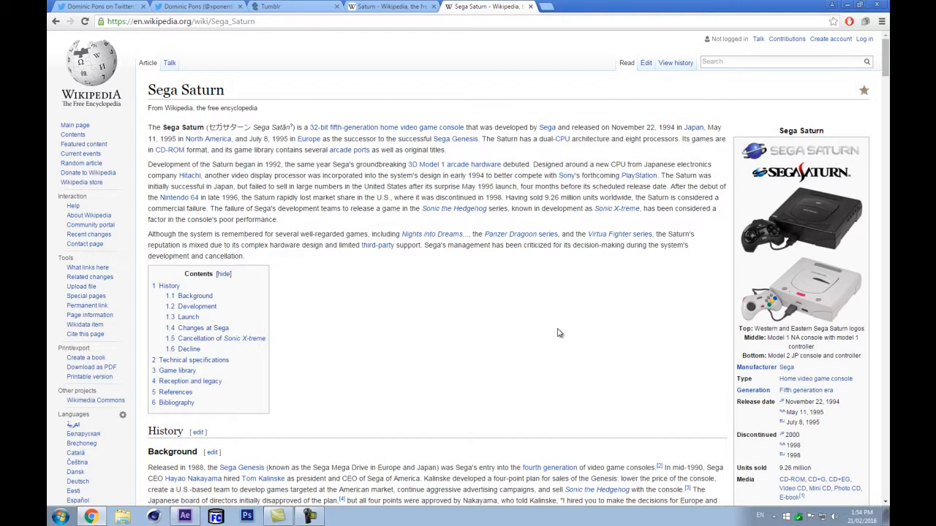
click(409, 7)
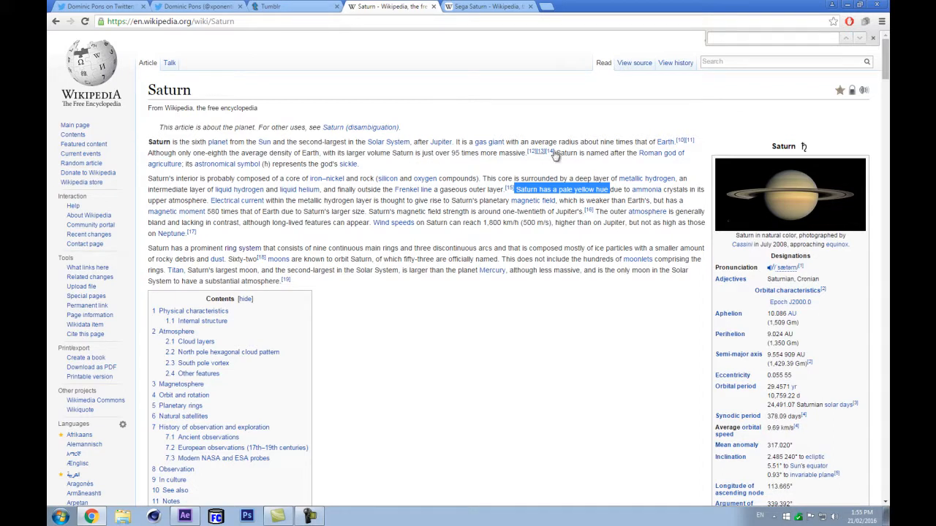
click(529, 188)
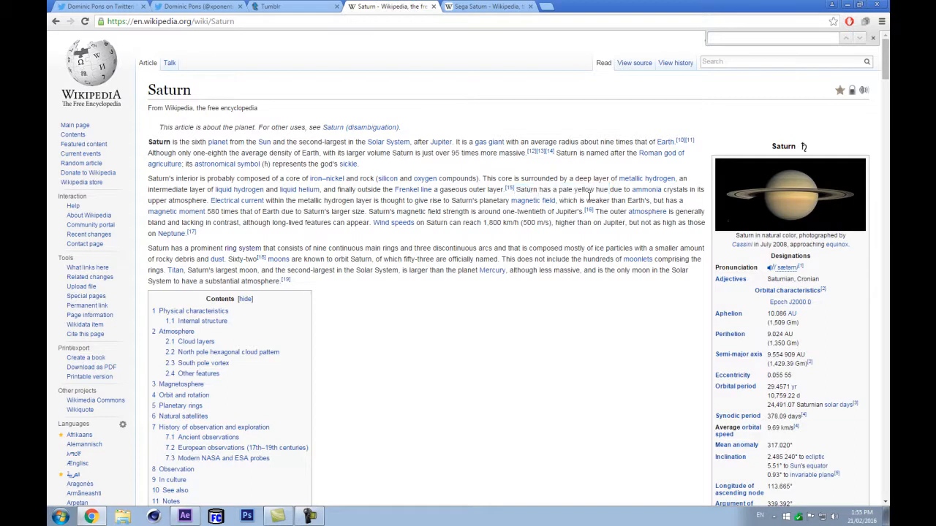
drag(588, 188, 658, 192)
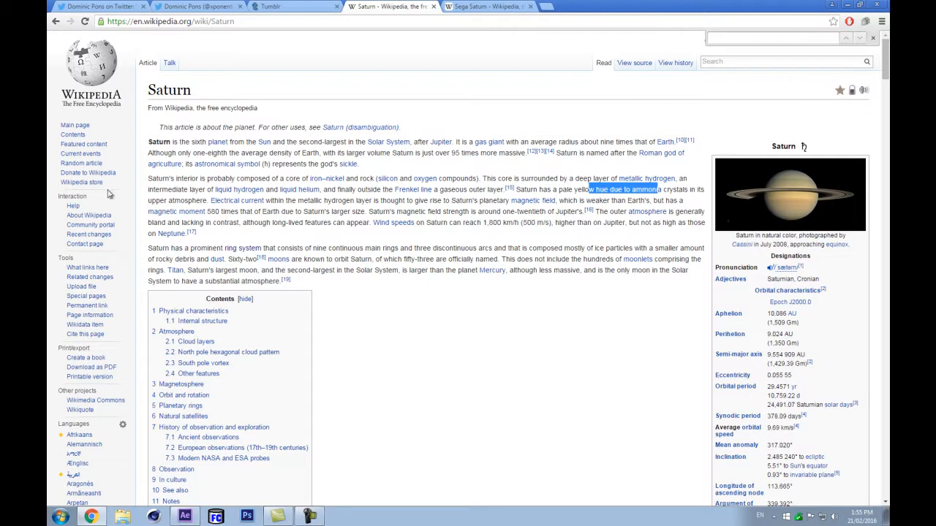
click(165, 248)
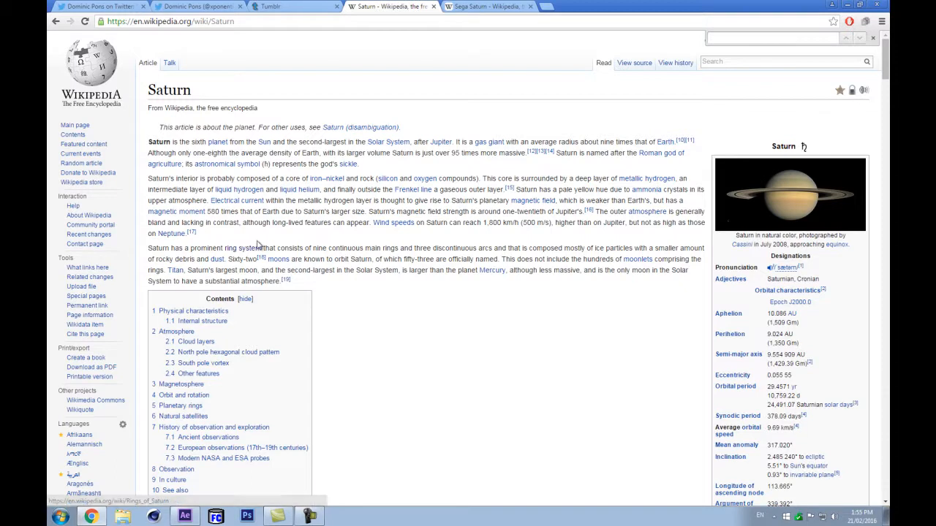
drag(304, 248, 592, 250)
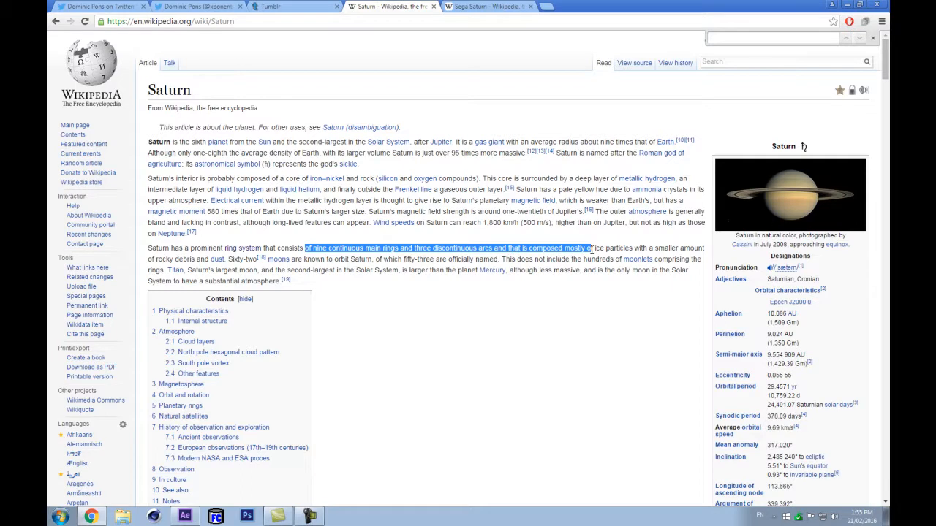
click(298, 246)
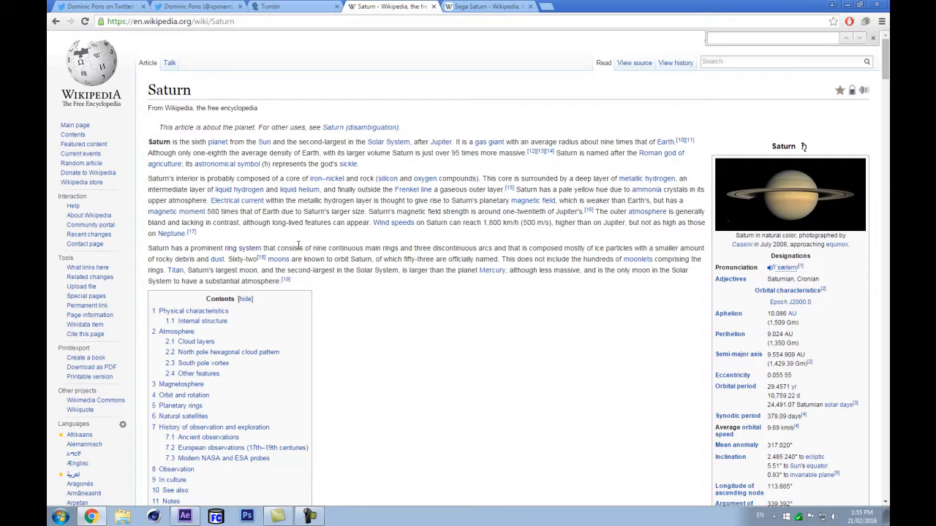
drag(292, 249, 509, 250)
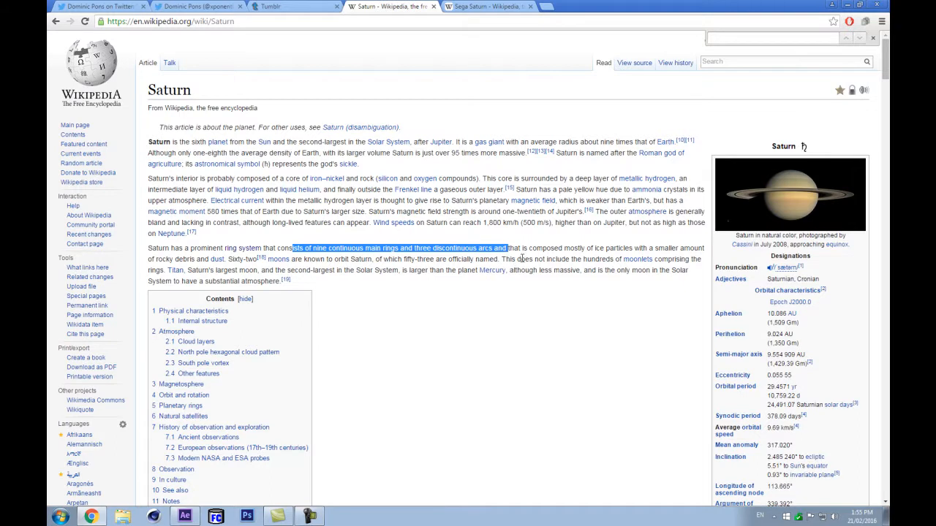
click(530, 259)
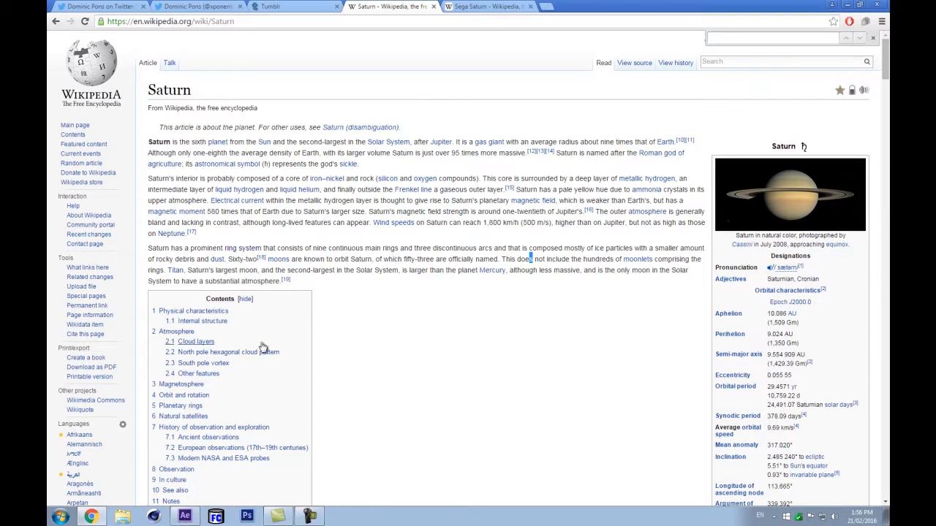
Switch back to After Effects and add a black 1080 x 1080 px solid named TAO
click(185, 516)
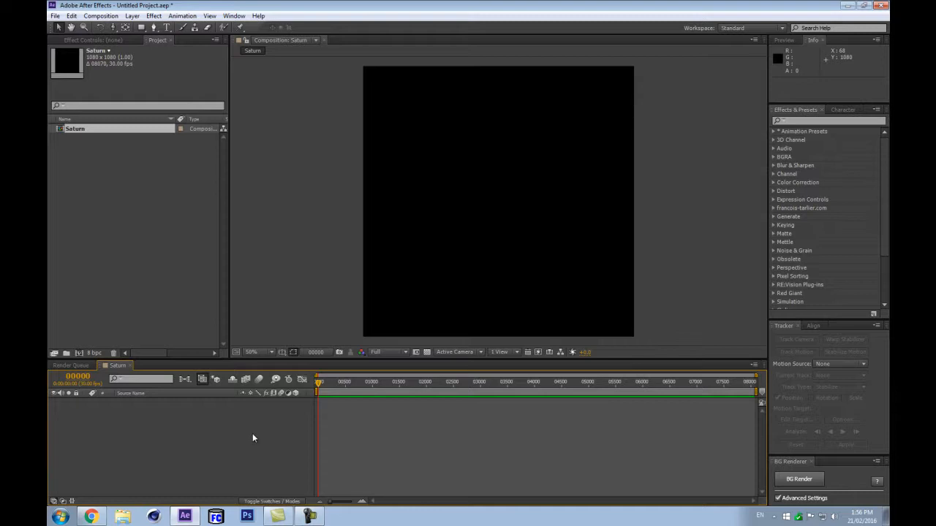
key(ctrl+y)
text(TAO)
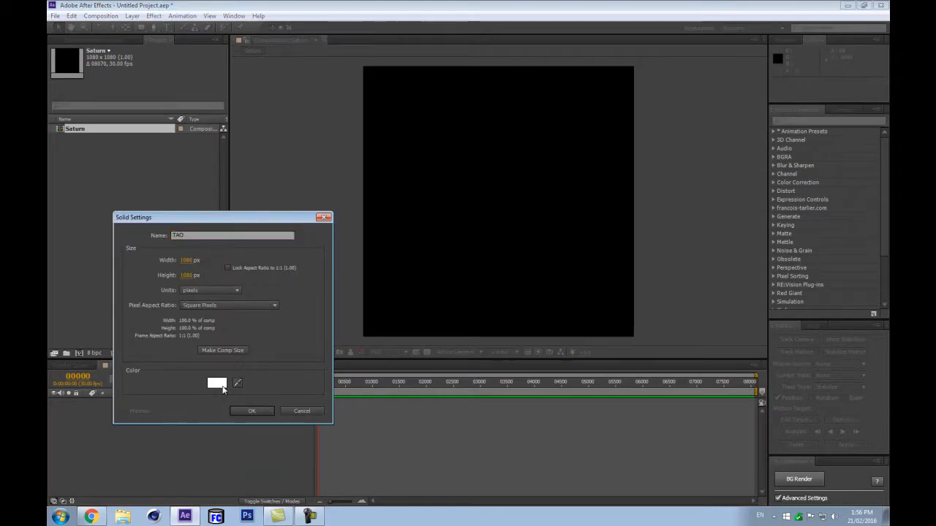
click(216, 382)
click(701, 413)
key(Return)
click(252, 412)
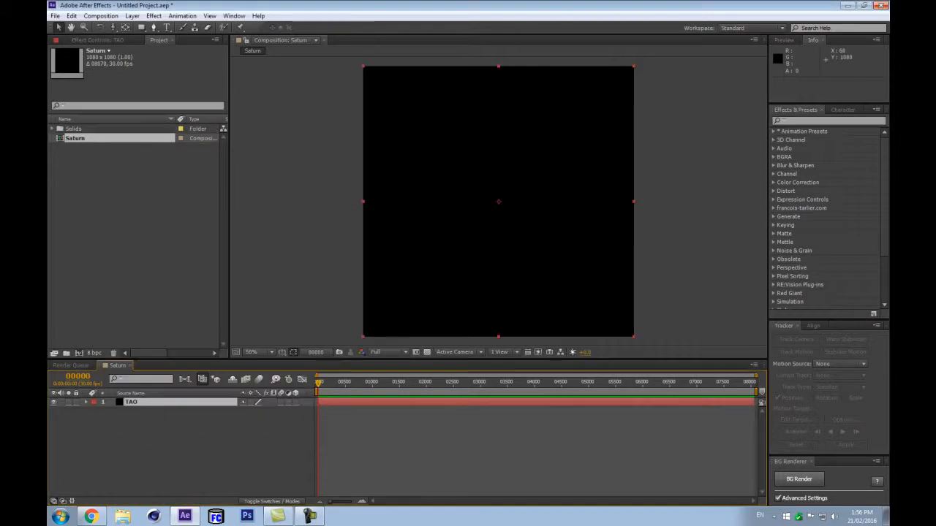
Apply the Trapcode Tao effect to the TAO solid and widen the composition viewer
click(820, 119)
text(tao)
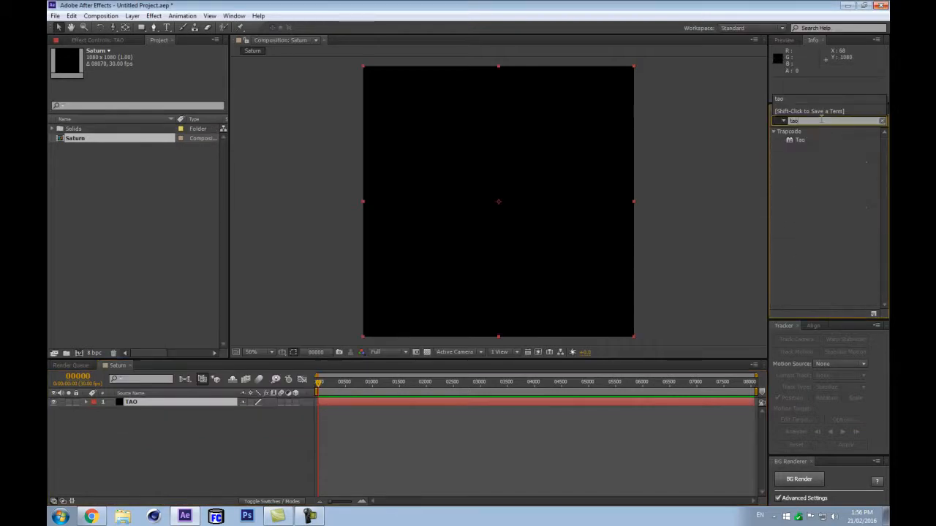
drag(793, 140, 154, 403)
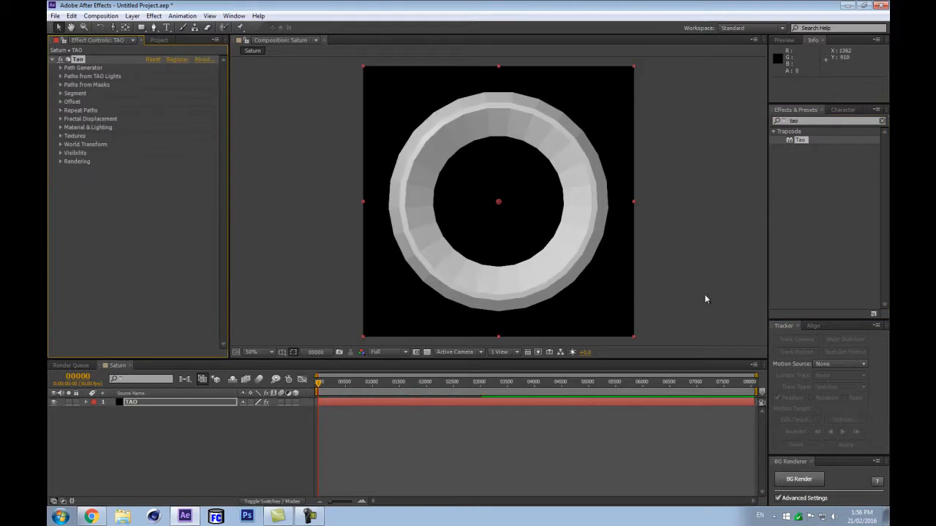
mouse_move(633, 361)
mouse_down()
mouse_move(629, 388)
mouse_move(632, 361)
mouse_up()
drag(768, 246, 829, 243)
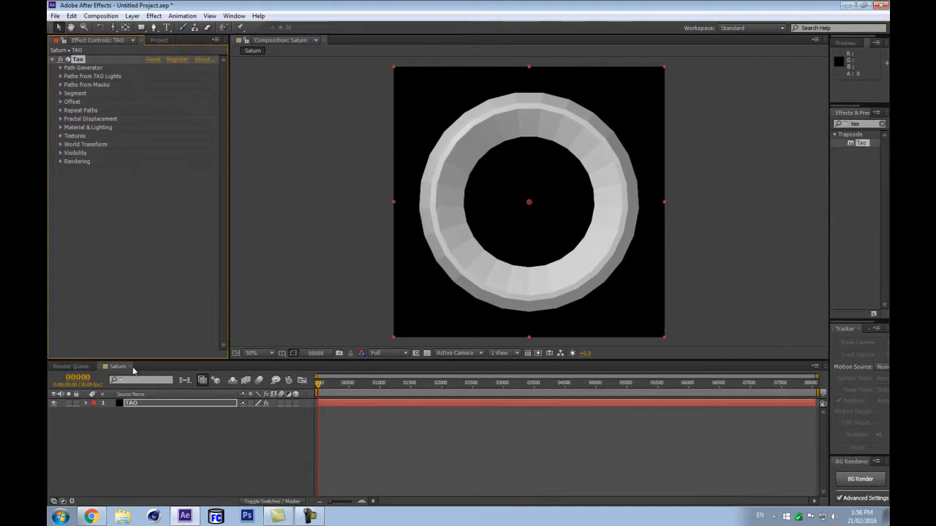
Add a white spot light named TAO SPHERE to the composition
click(142, 421)
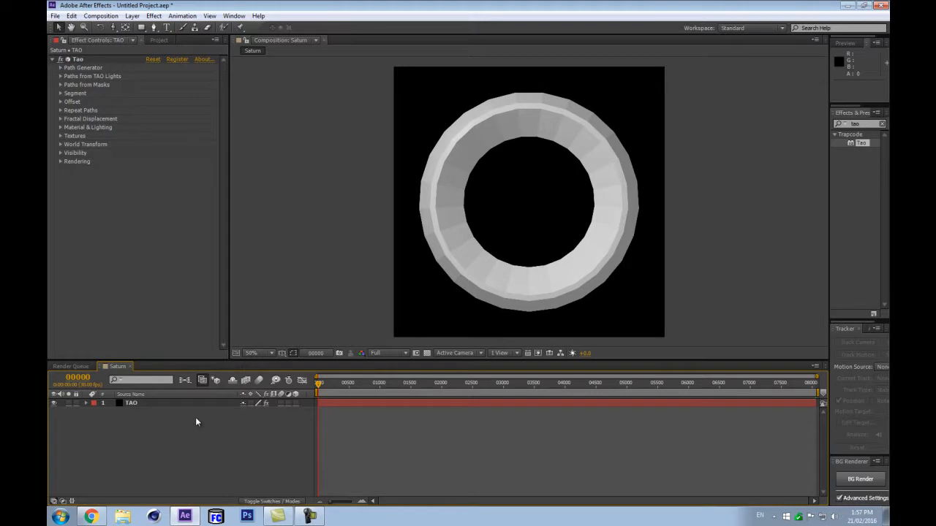
key(ctrl+alt+shift+l)
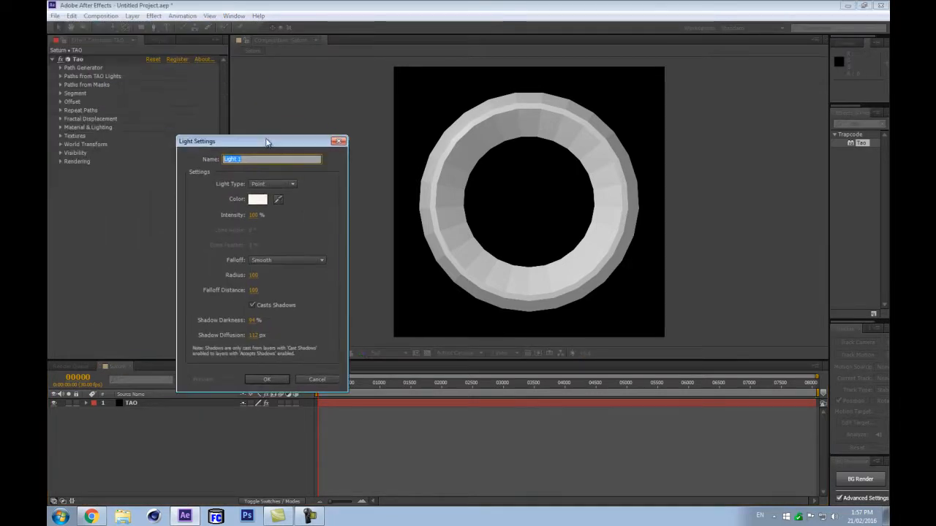
click(272, 183)
click(286, 206)
text(TAO SPHERE)
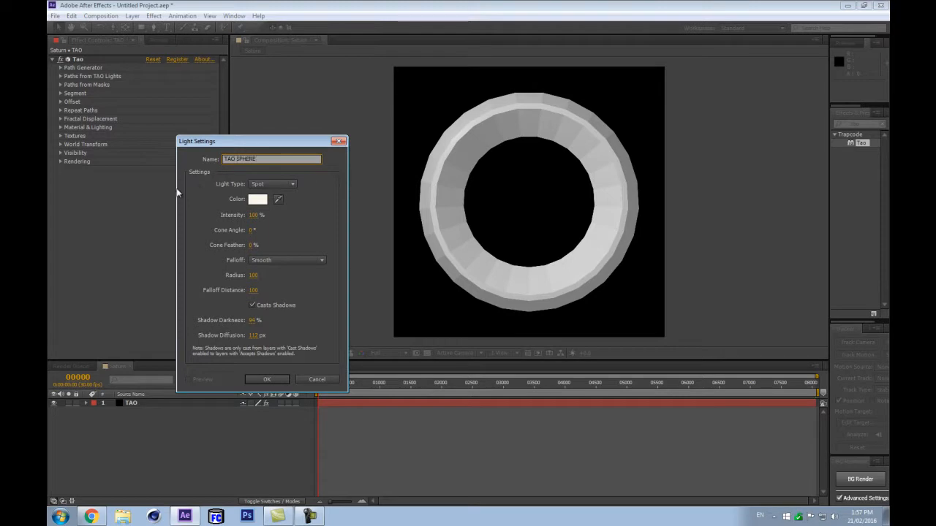
click(258, 199)
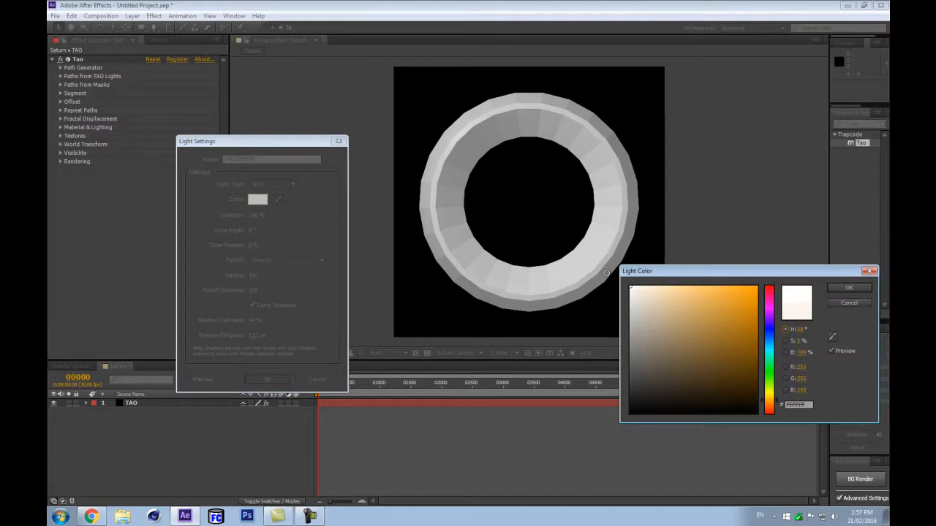
click(850, 289)
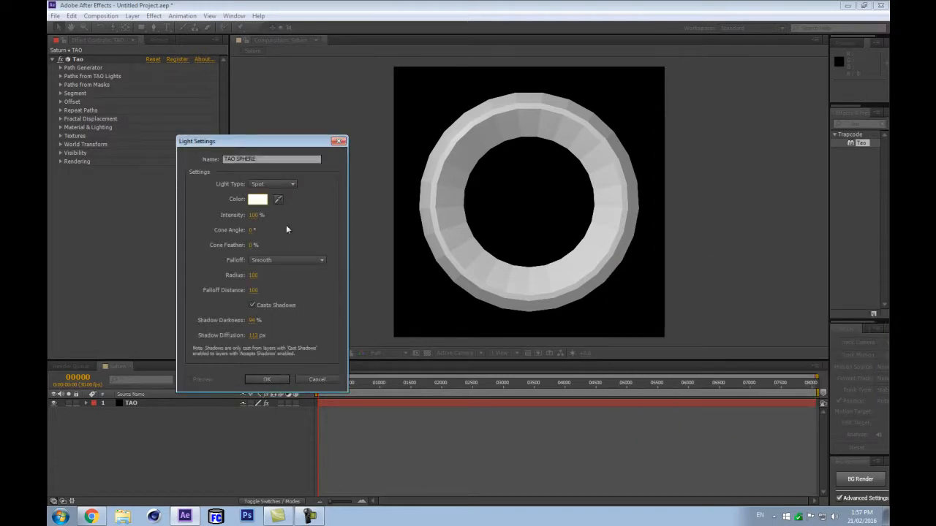
click(267, 381)
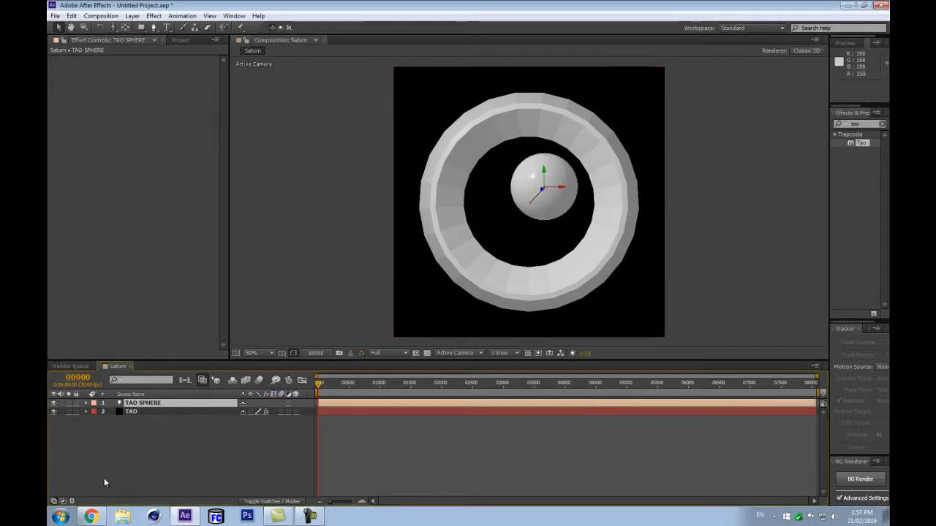
Move the TAO SPHERE light to an X position of about 686 and set its Z position to 0
key(p)
drag(252, 411, 226, 406)
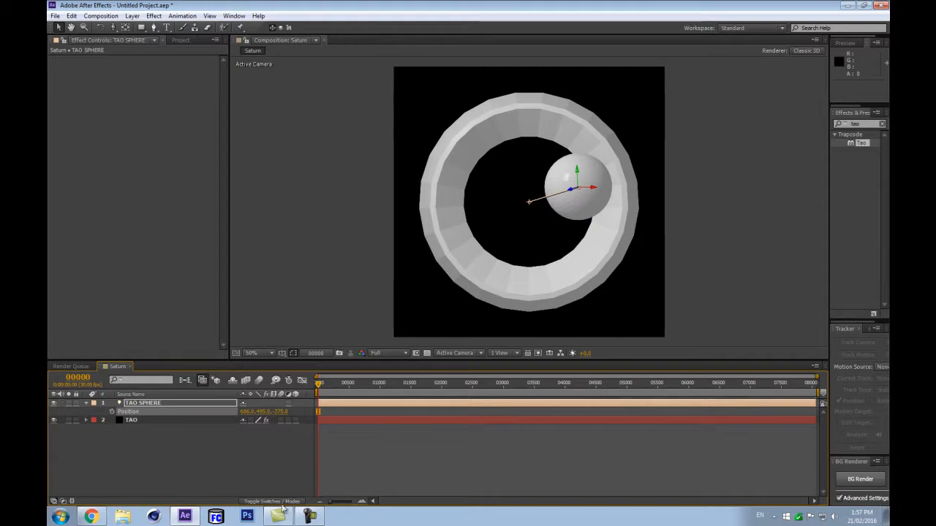
click(281, 412)
text(0)
key(Return)
Add a null object above the TAO SPHERE light and make it a 3D layer
click(186, 404)
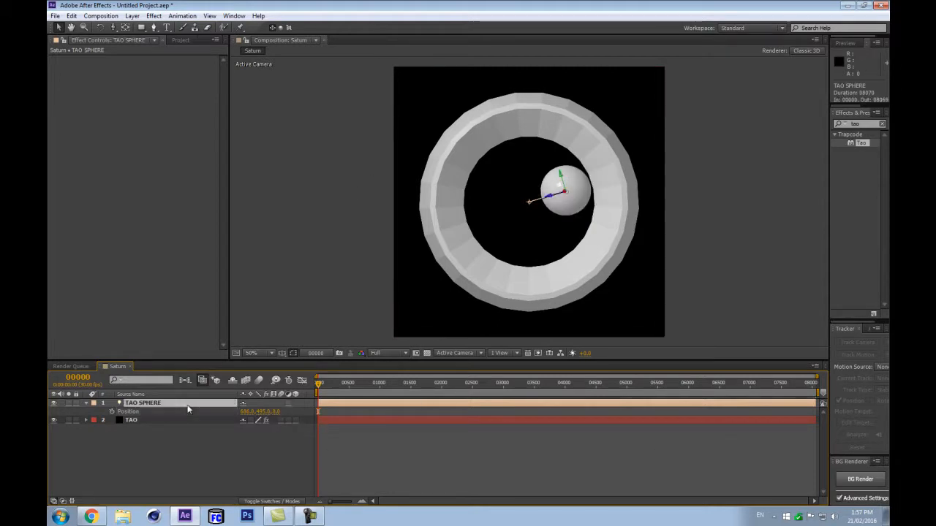
key(ctrl+alt+shift+y)
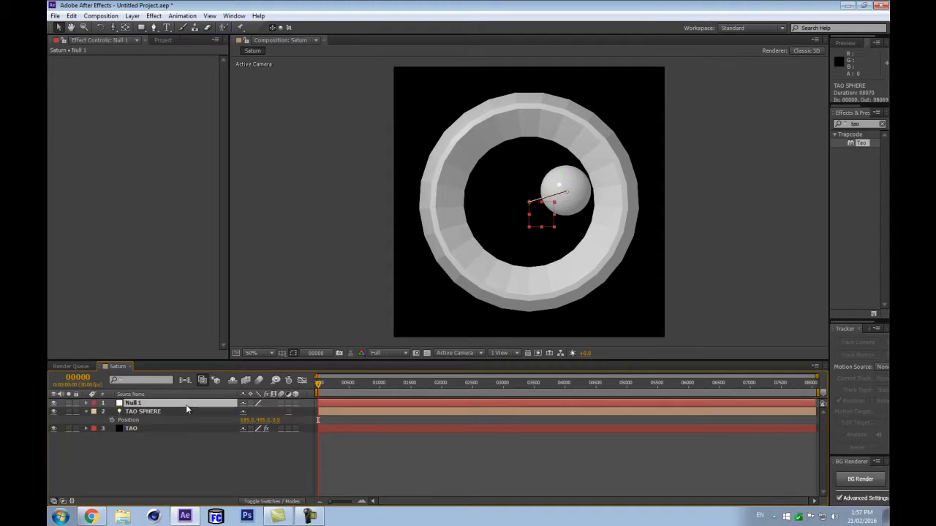
key(p)
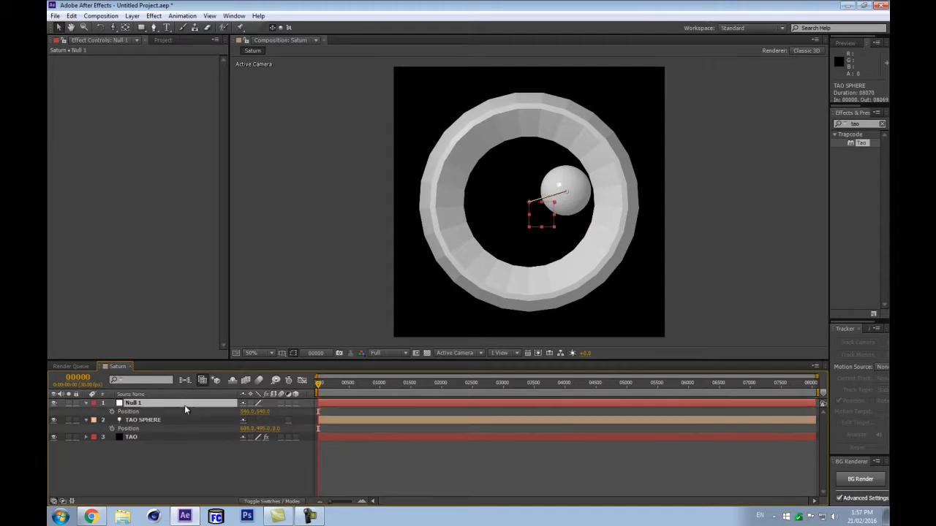
click(295, 403)
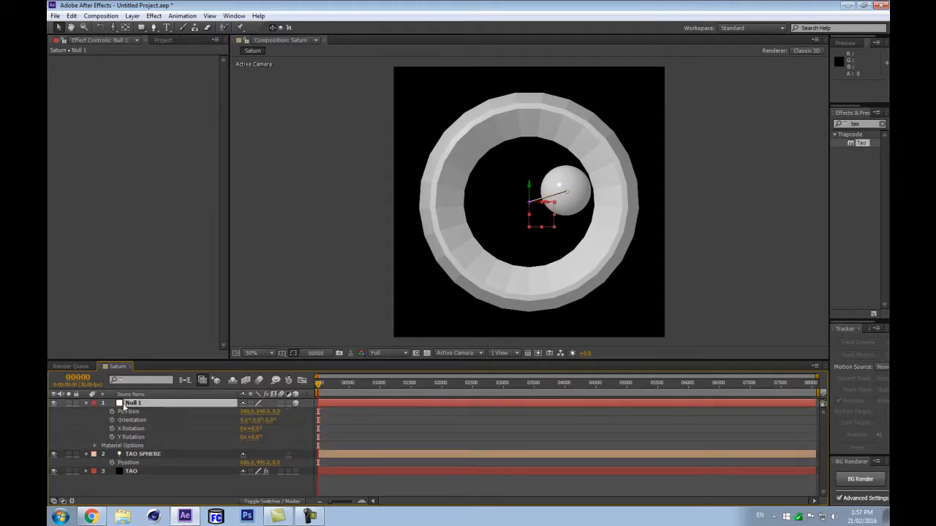
click(86, 404)
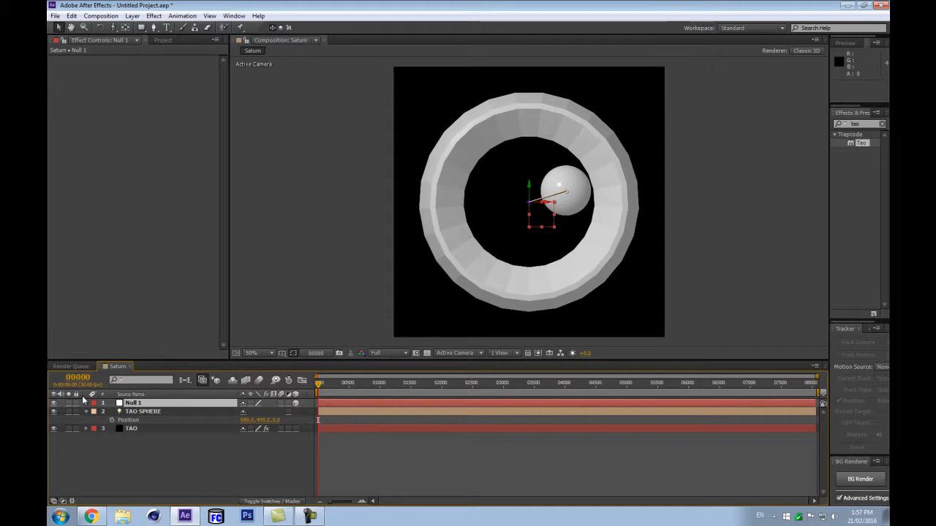
Copy the null's position onto the TAO SPHERE light so it sits at 540, 540, 0, and enlarge the timeline slightly
key(p)
click(168, 412)
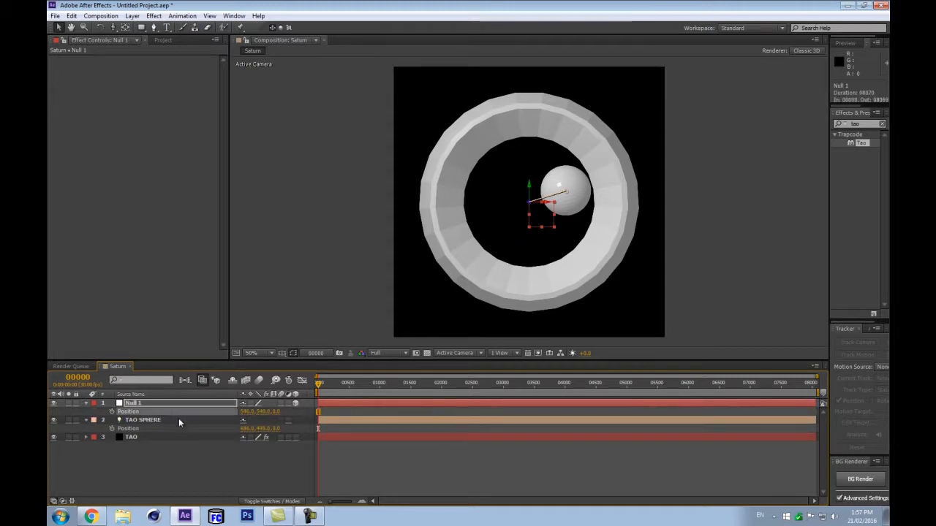
click(128, 430)
key(ctrl+v)
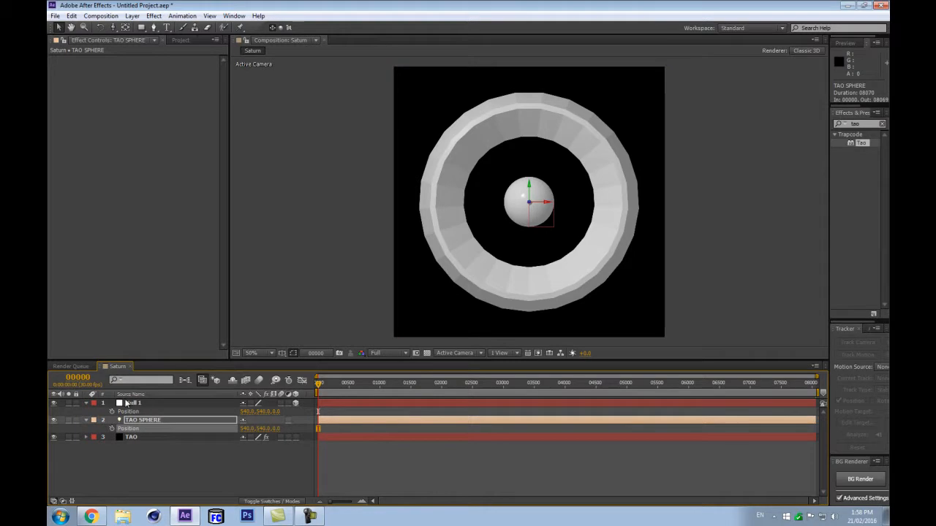
drag(396, 359, 396, 353)
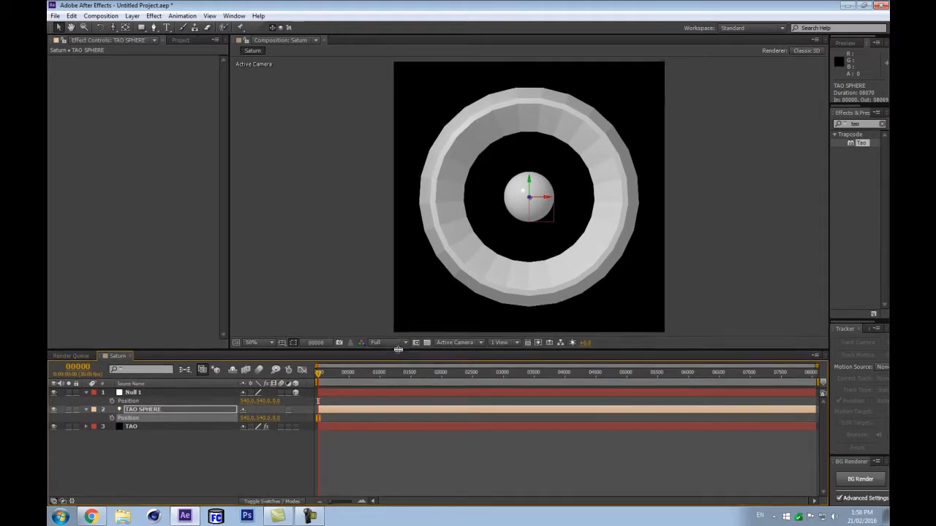
Enable Size from Radius and Fractal Amp from Falloff under Tao's Paths from TAO Lights settings
click(135, 430)
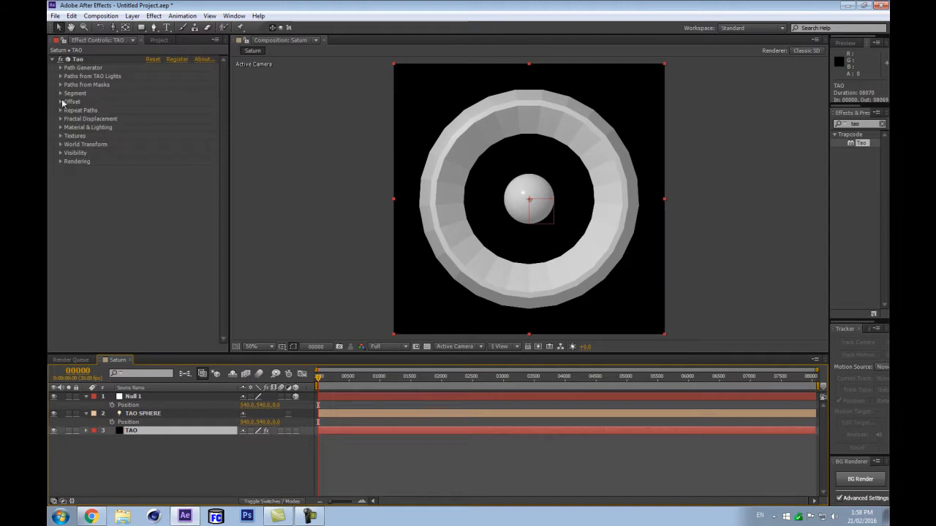
click(61, 76)
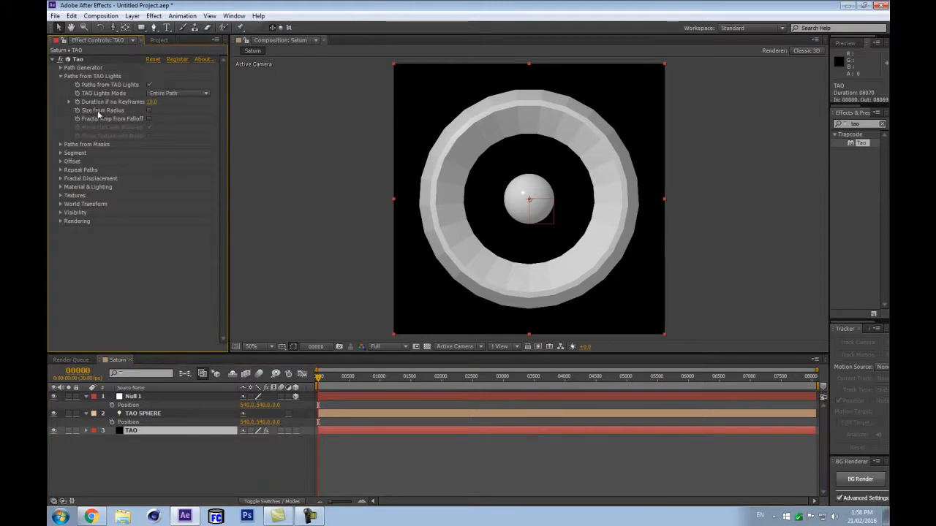
click(148, 109)
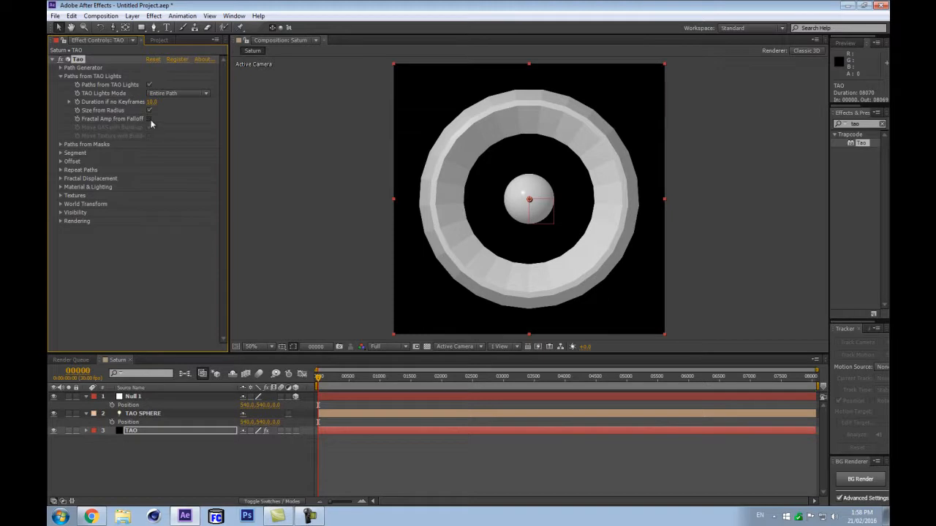
click(183, 405)
click(159, 414)
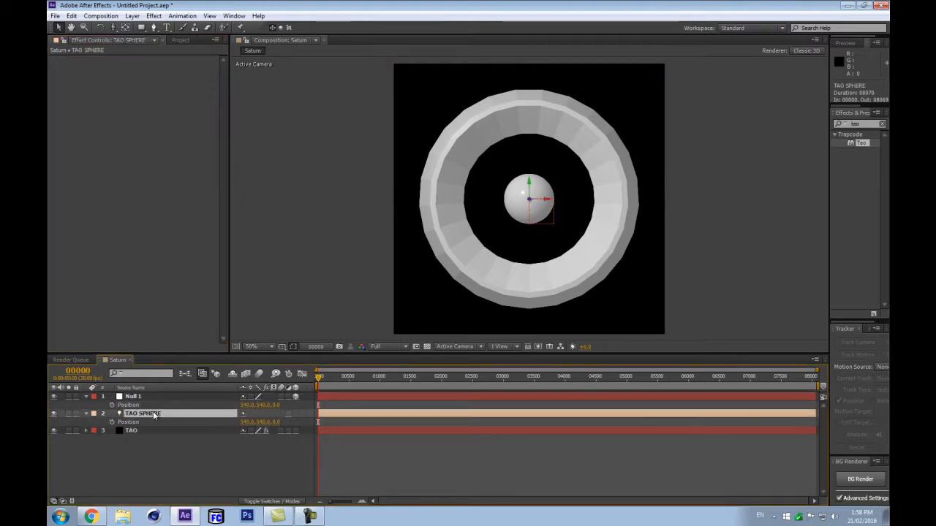
Change the Segment Mode of the TAO layer's Tao effect to Repeat Sphere
click(136, 430)
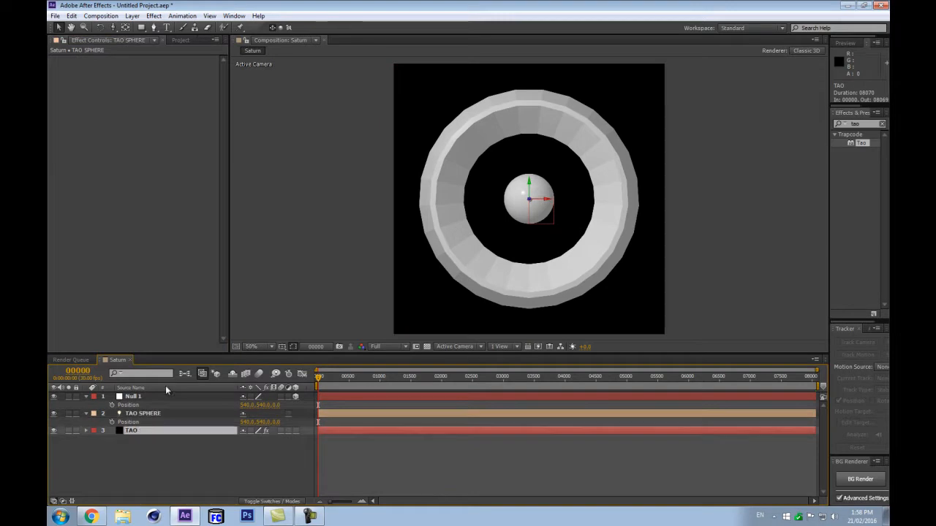
click(60, 68)
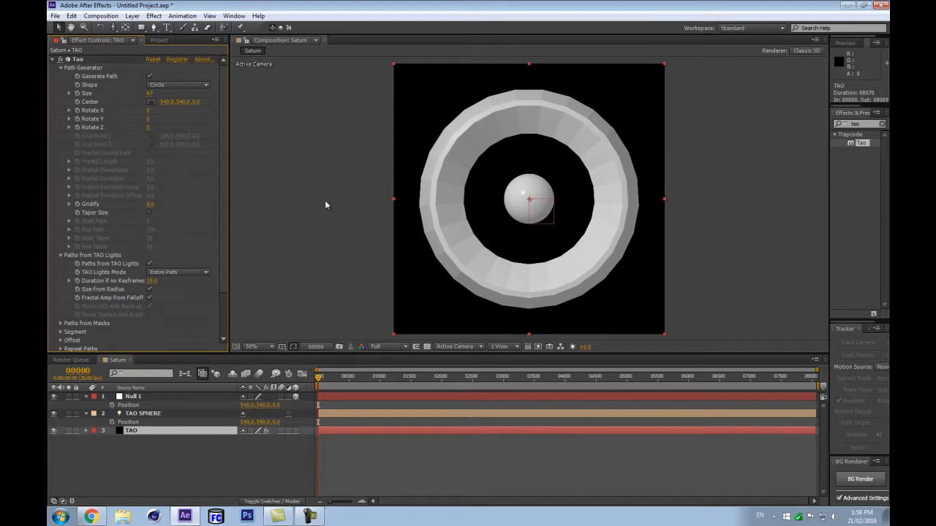
scroll(645, 211, down, 1)
scroll(564, 217, up, 1)
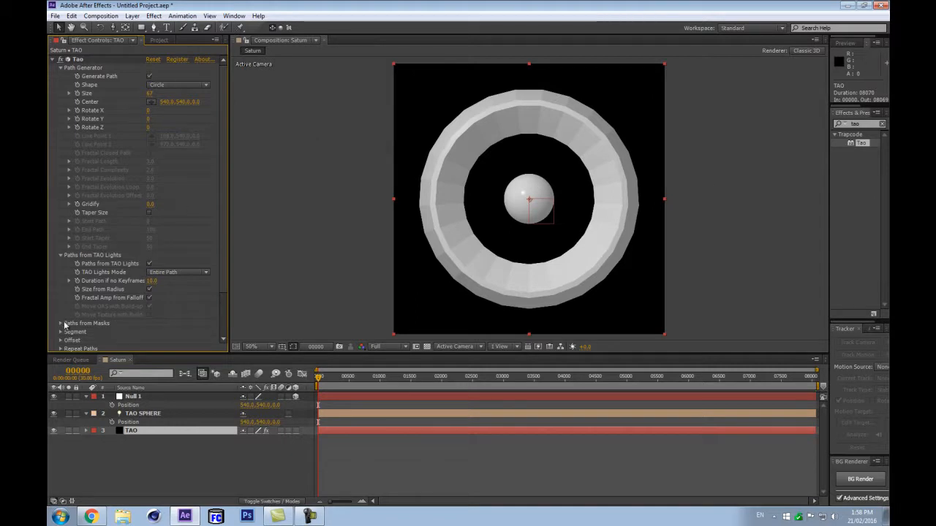
scroll(62, 329, down, 3)
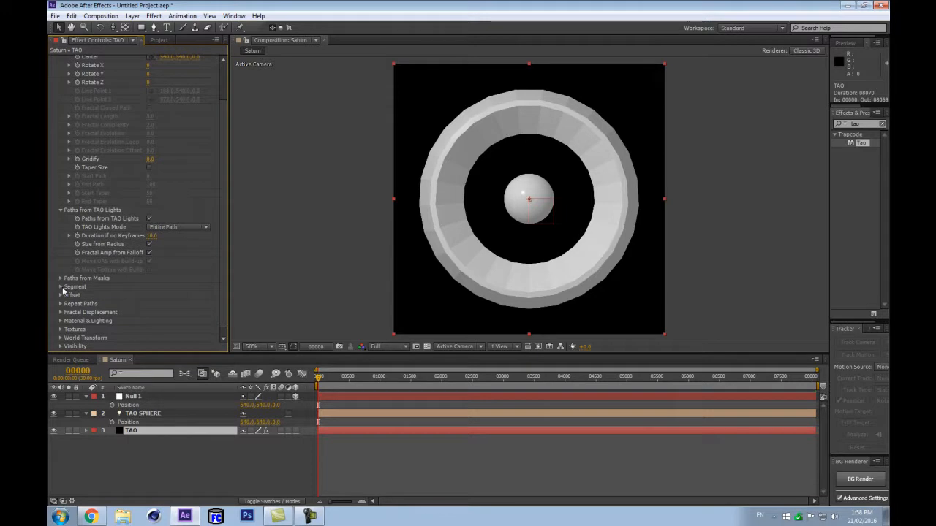
click(61, 280)
scroll(109, 292, down, 2)
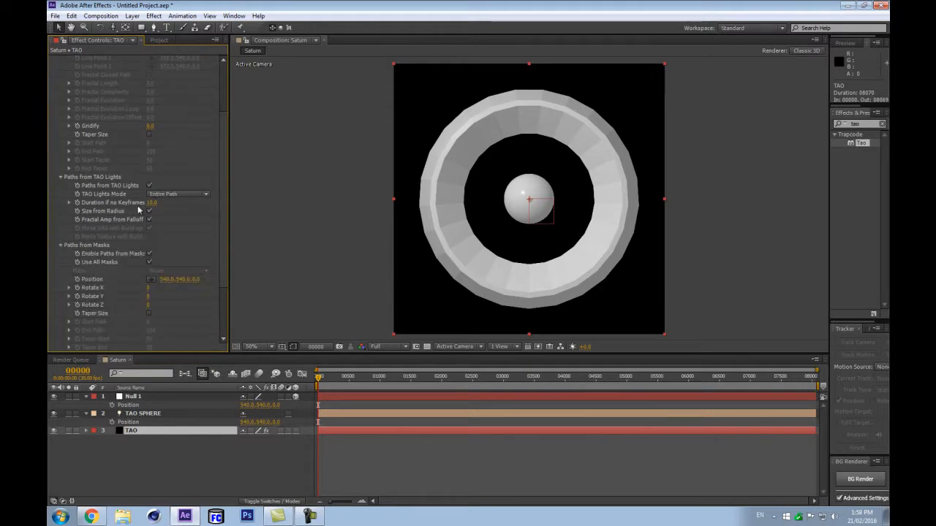
scroll(108, 193, down, 4)
scroll(108, 193, down, 1)
click(61, 282)
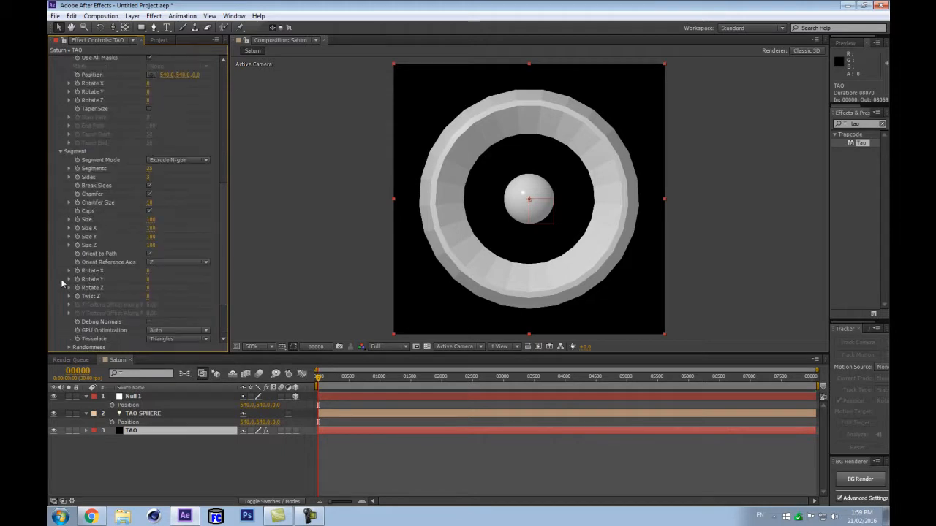
click(162, 160)
click(182, 192)
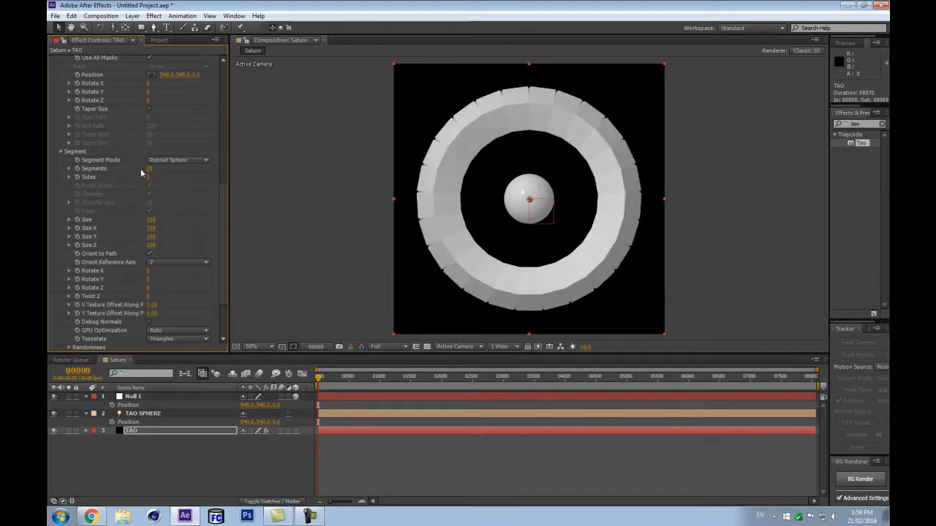
Reduce the Size in Tao's Segment settings to 1
drag(151, 219, 102, 214)
click(150, 219)
text(1)
key(Return)
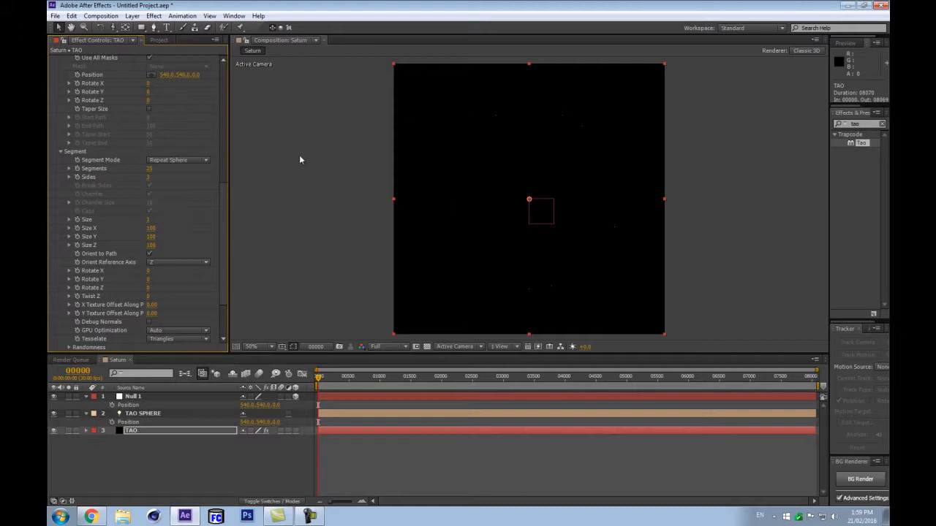
Increase the number of Segments to about 392 and check the dotted ring up close
drag(148, 170, 306, 143)
key(period)
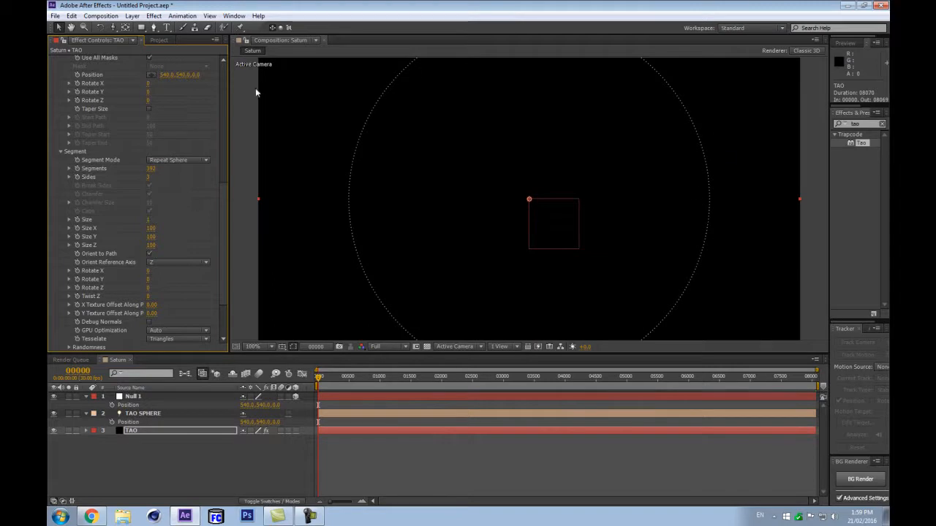
key(comma)
key(period)
Open the light options of TAO SPHERE and set its Radius to 10000
click(165, 414)
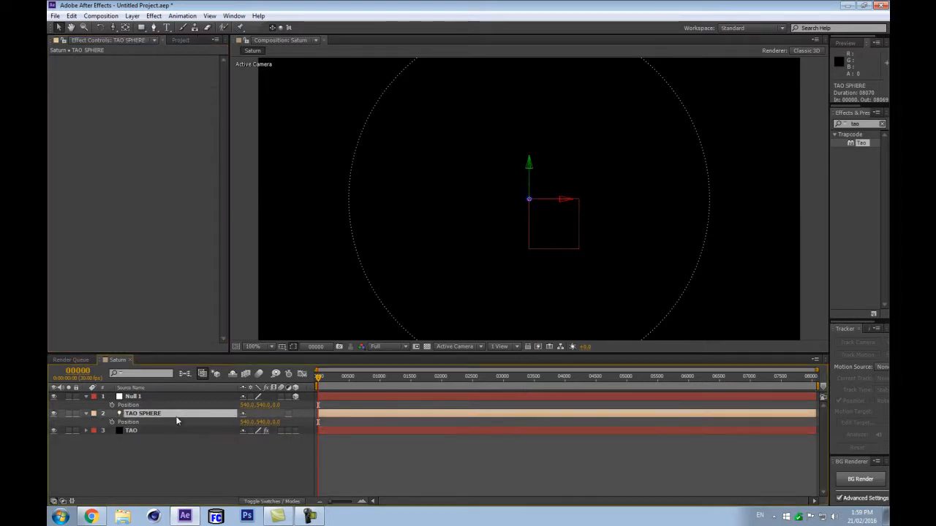
key(a)
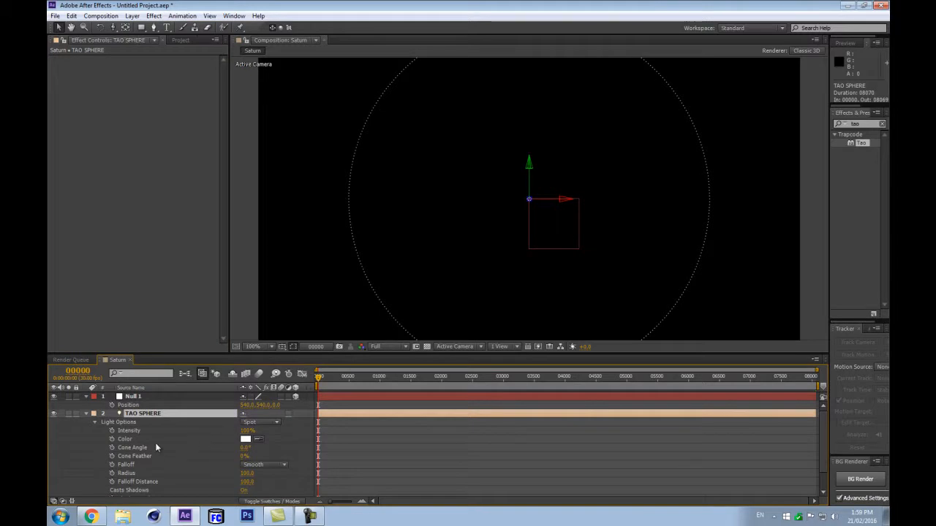
scroll(158, 442, down, 1)
click(248, 451)
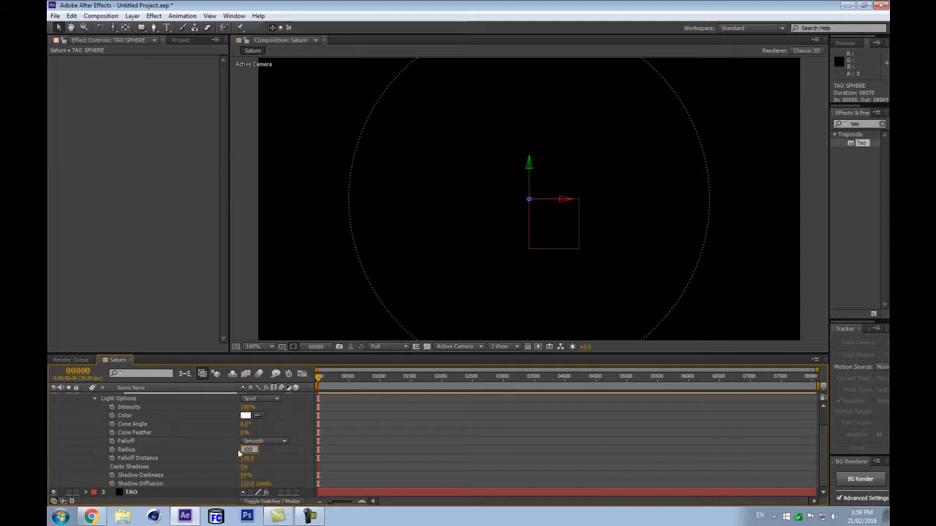
text(1000)
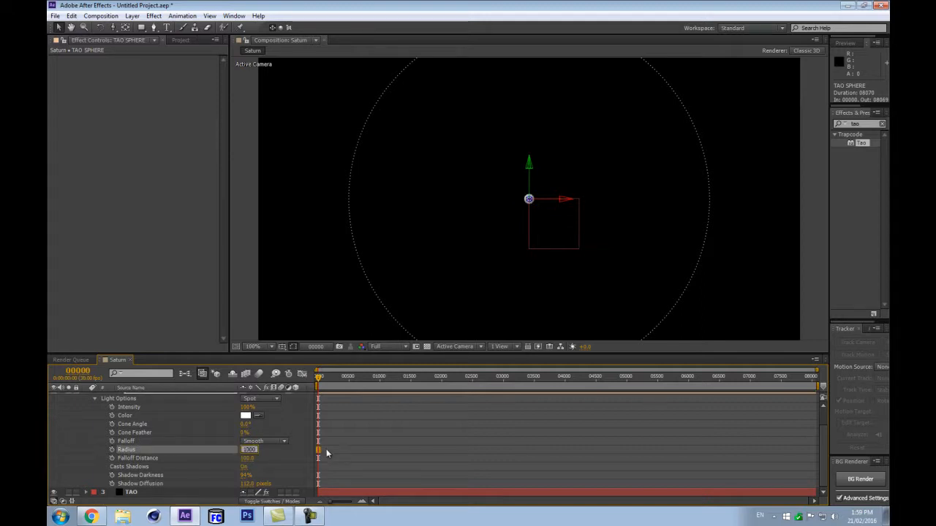
text(0)
key(Return)
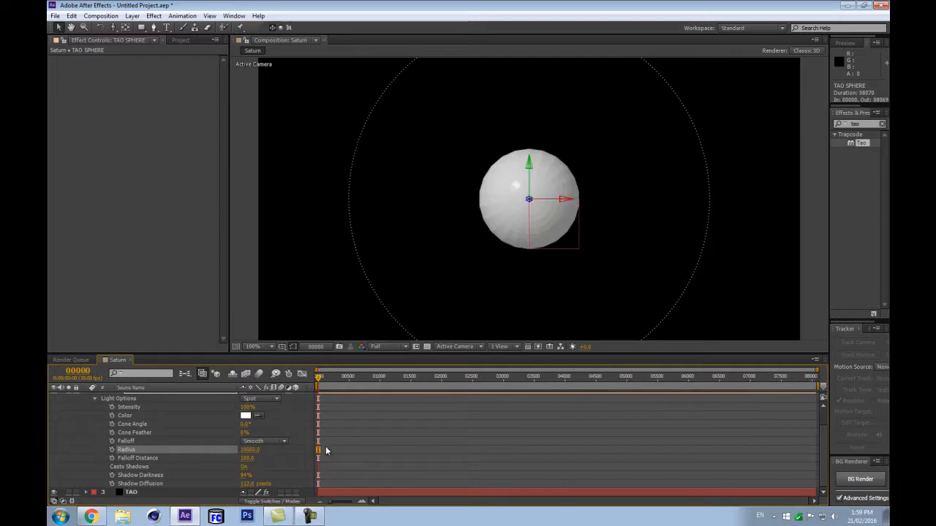
Enlarge the central sphere further by raising the TAO SPHERE light's Radius to about 18326
drag(253, 450, 886, 303)
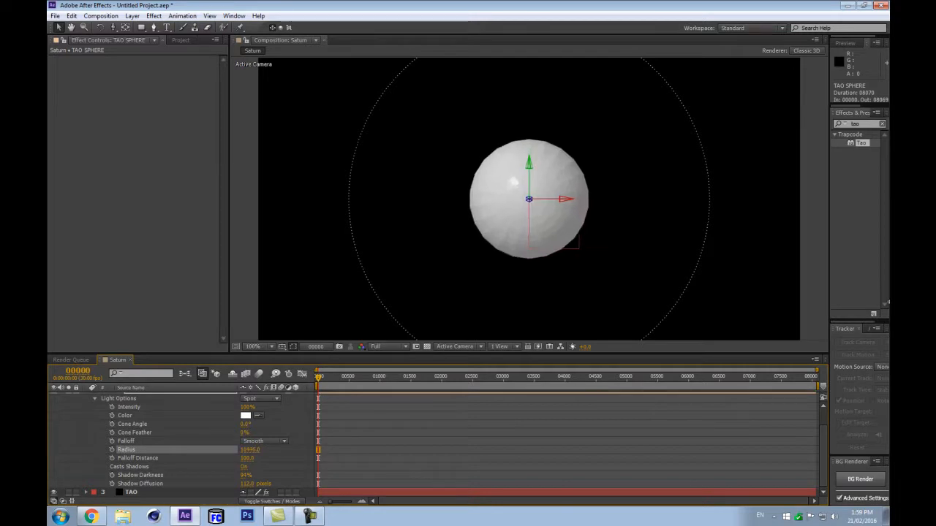
click(250, 450)
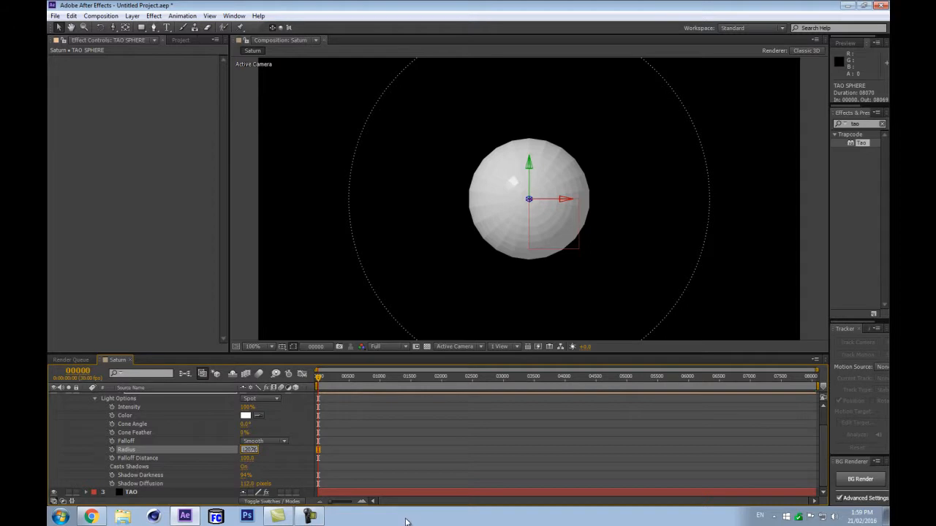
key(BackSpace)
text(5)
key(Return)
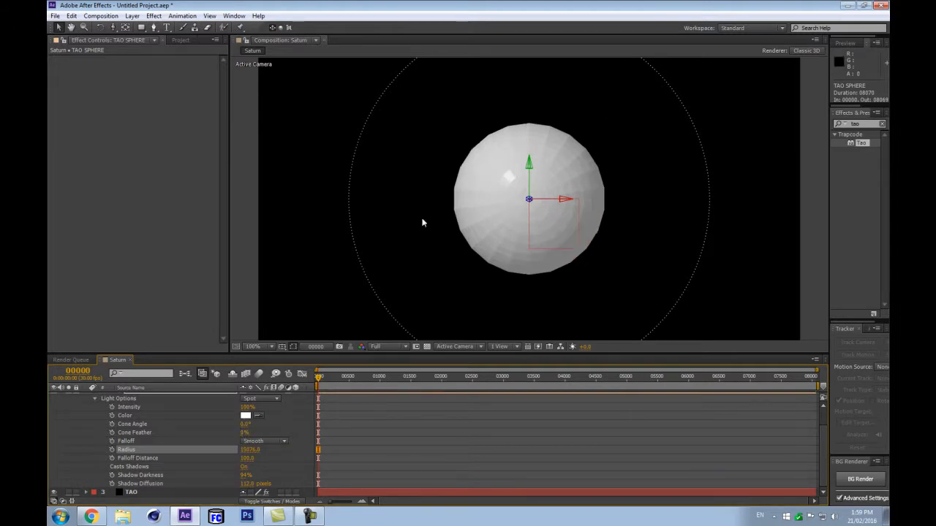
scroll(511, 191, down, 1)
scroll(641, 169, up, 1)
drag(250, 450, 336, 366)
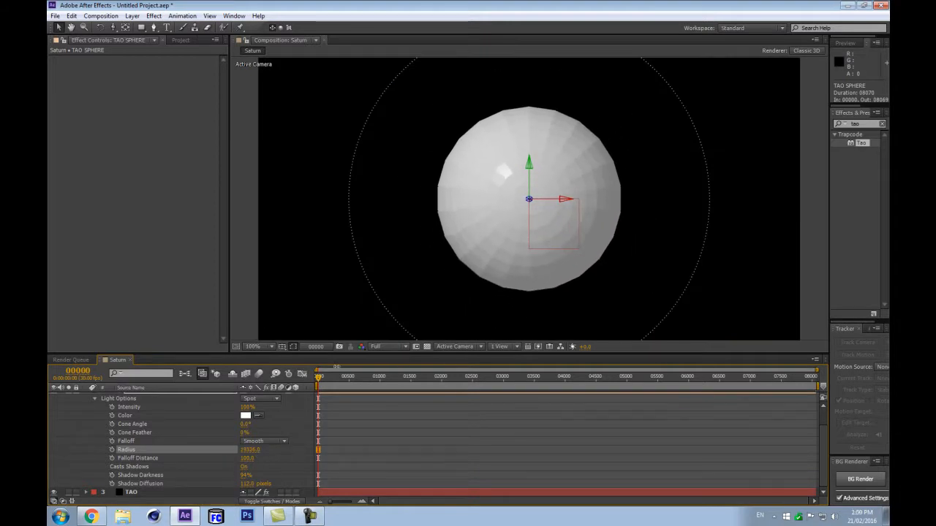
scroll(680, 221, down, 1)
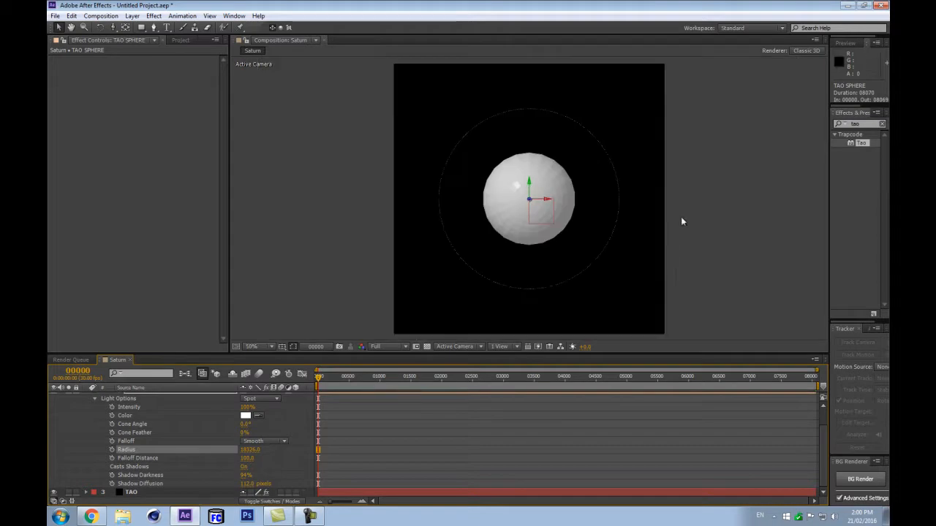
Collapse the TAO SPHERE light's properties in the timeline and select the TAO layer
scroll(124, 468, up, 2)
click(85, 414)
click(136, 481)
click(138, 413)
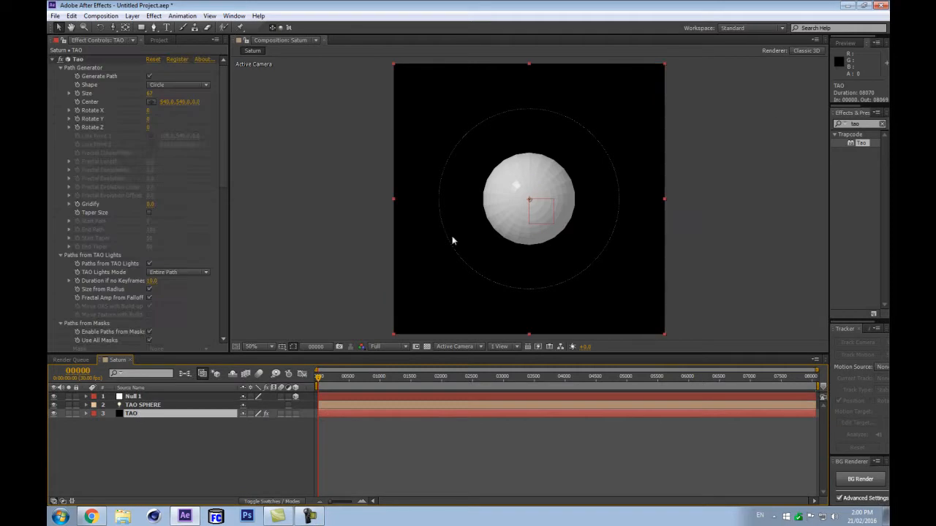
Try to smooth the faceted sphere by changing Sides in Tao's Segment settings
scroll(550, 209, up, 1)
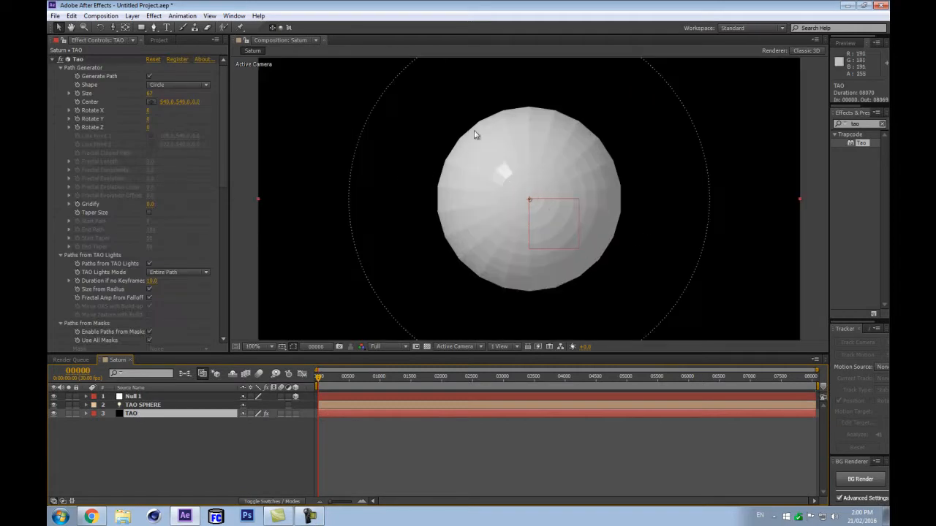
scroll(134, 176, down, 3)
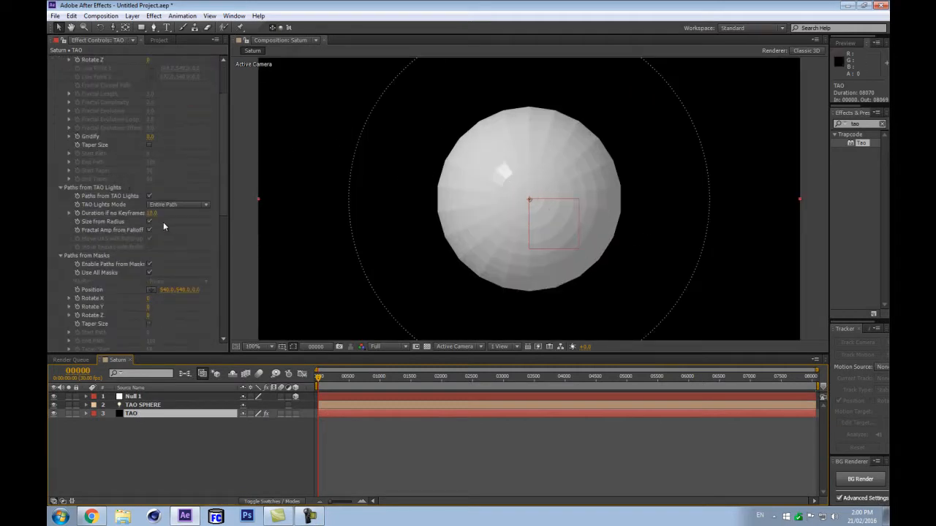
scroll(105, 173, down, 7)
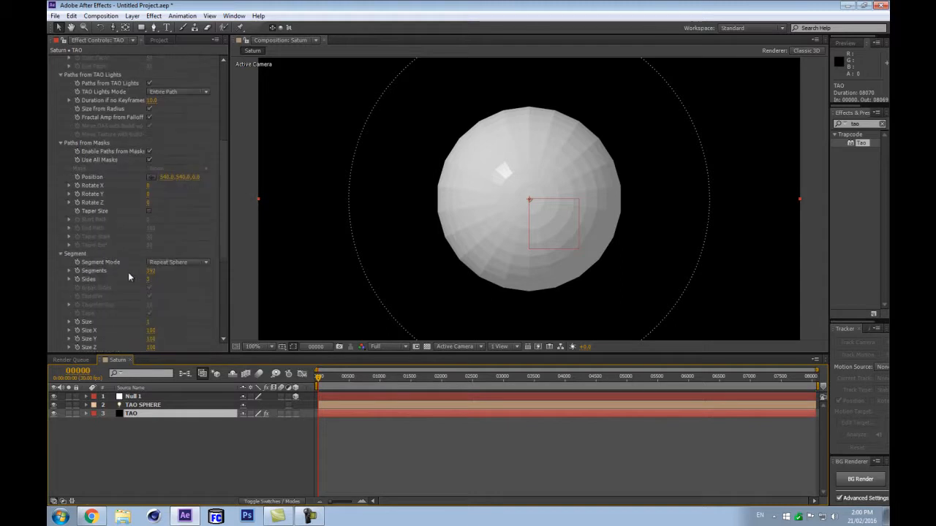
key(period)
click(187, 223)
key(ctrl+z)
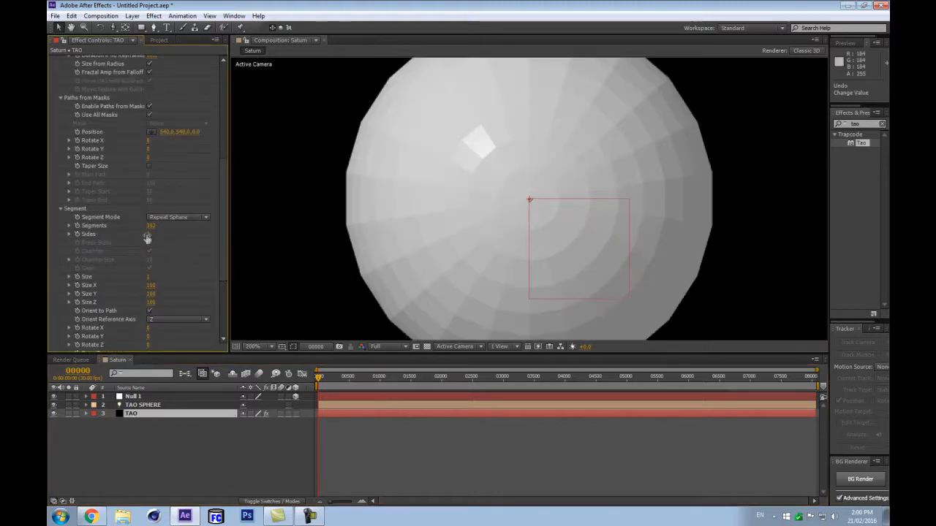
drag(146, 233, 152, 233)
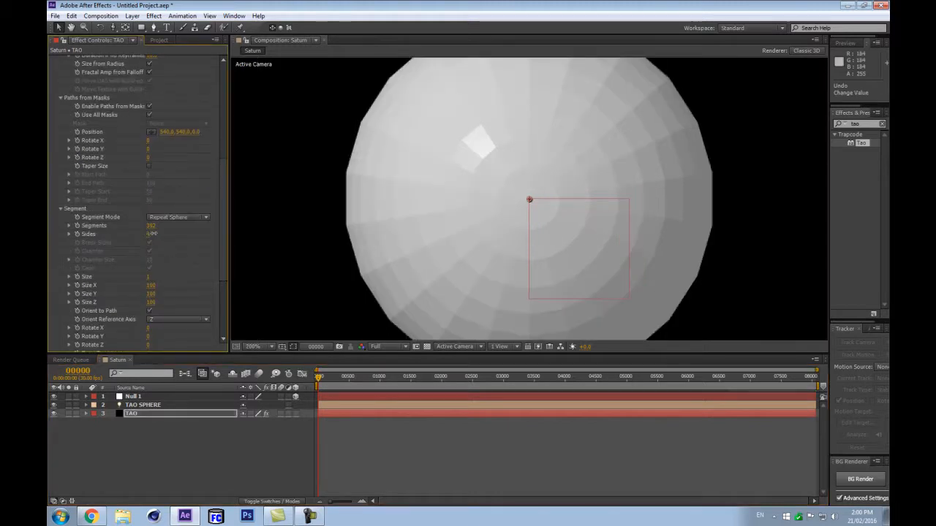
click(200, 223)
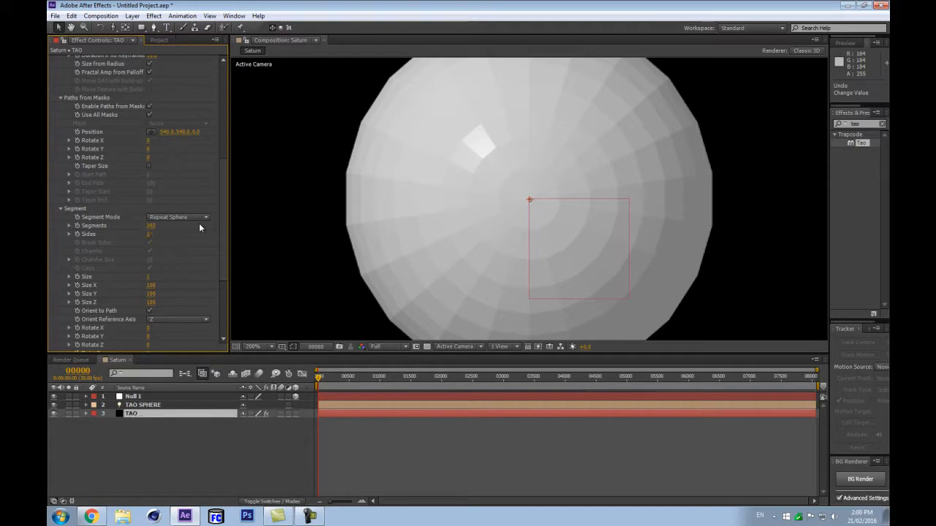
key(comma)
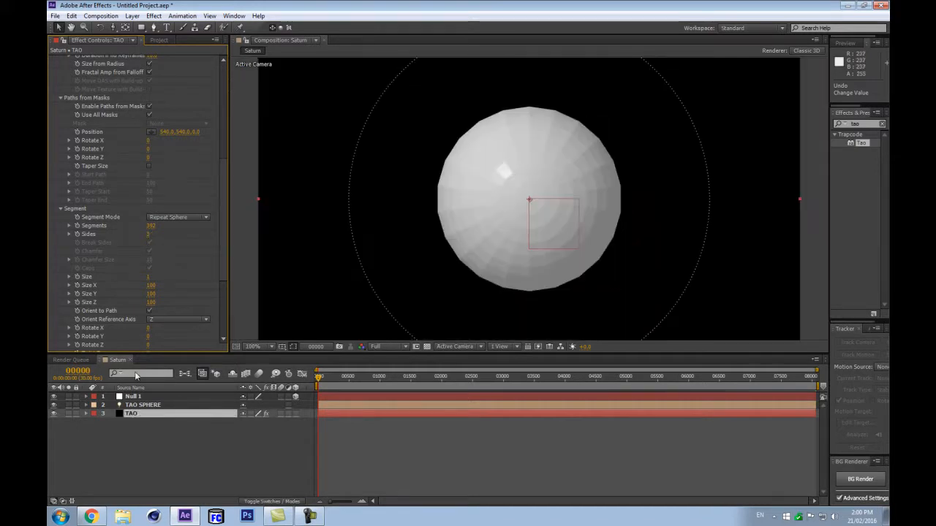
Append sid:080 to the TAO SPHERE light's name to give only the central sphere more sides
click(143, 413)
key(period)
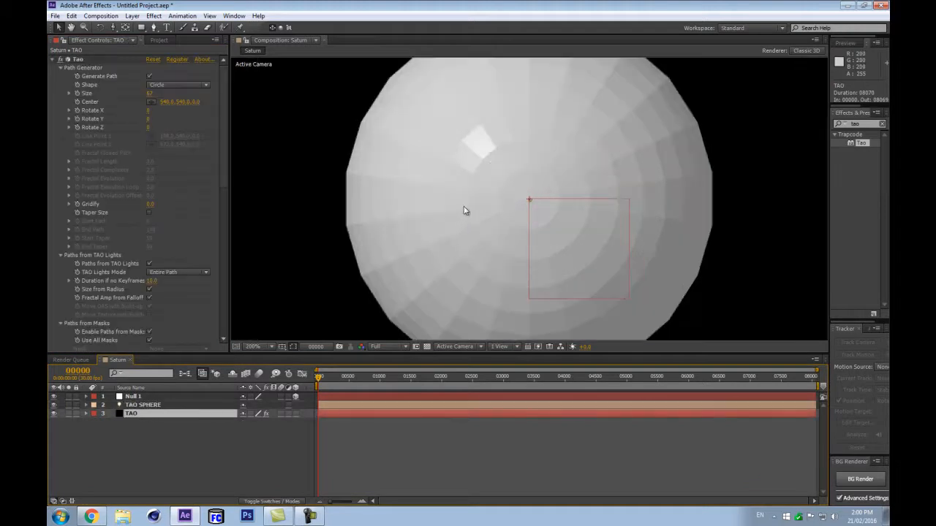
click(150, 407)
key(Return)
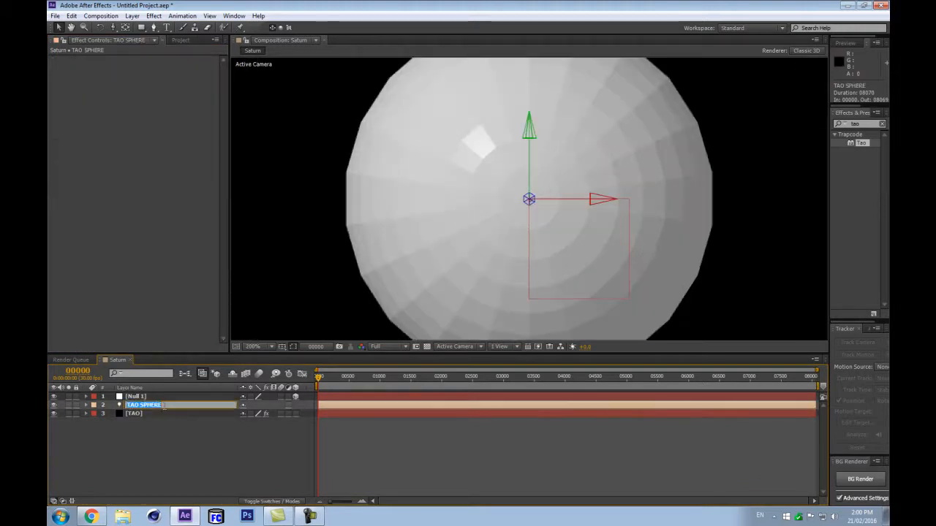
text(sid:080)
key(Return)
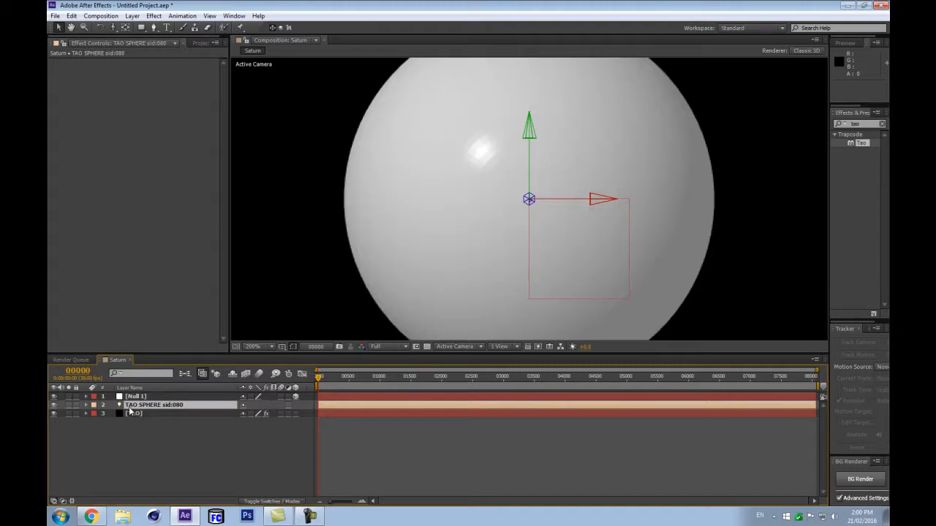
Check the smoothed sphere and rename the light back to TAO SPHERE
drag(555, 148, 552, 152)
scroll(551, 152, down, 1)
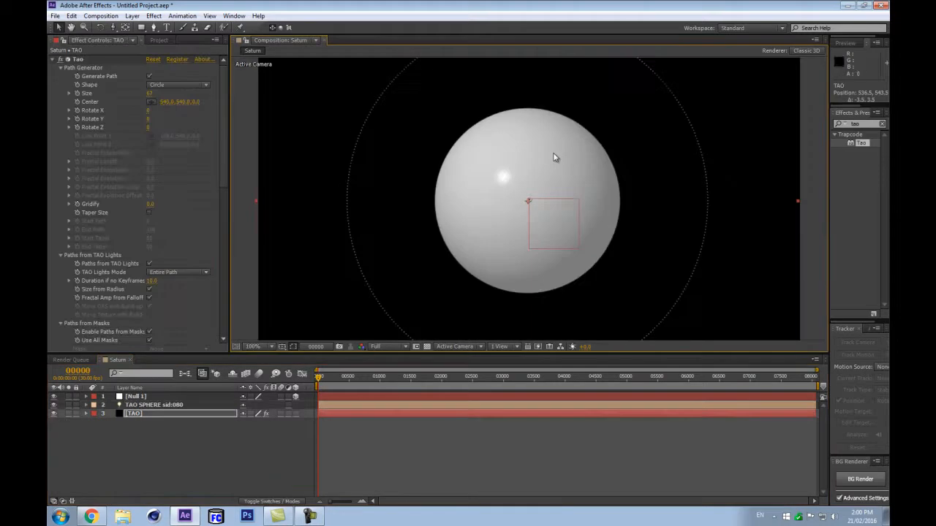
scroll(525, 208, up, 1)
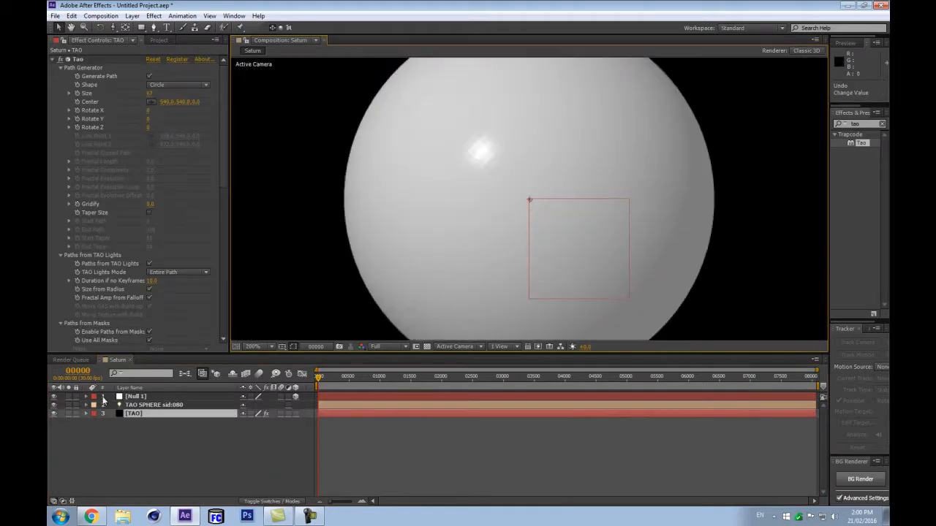
click(170, 405)
key(Return)
text(TAO SPHERE)
key(Return)
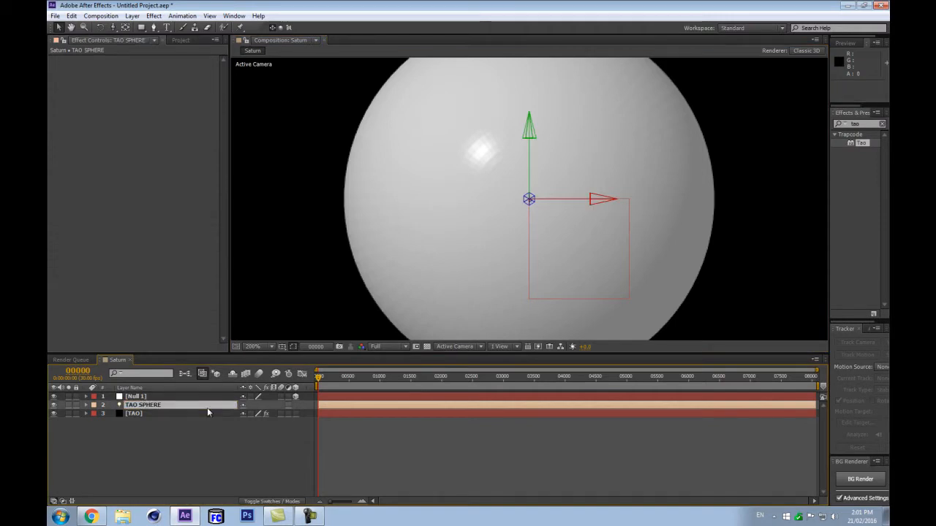
Set the Shader in Tao's Rendering settings to Smooth and inspect the sphere's outline
click(141, 410)
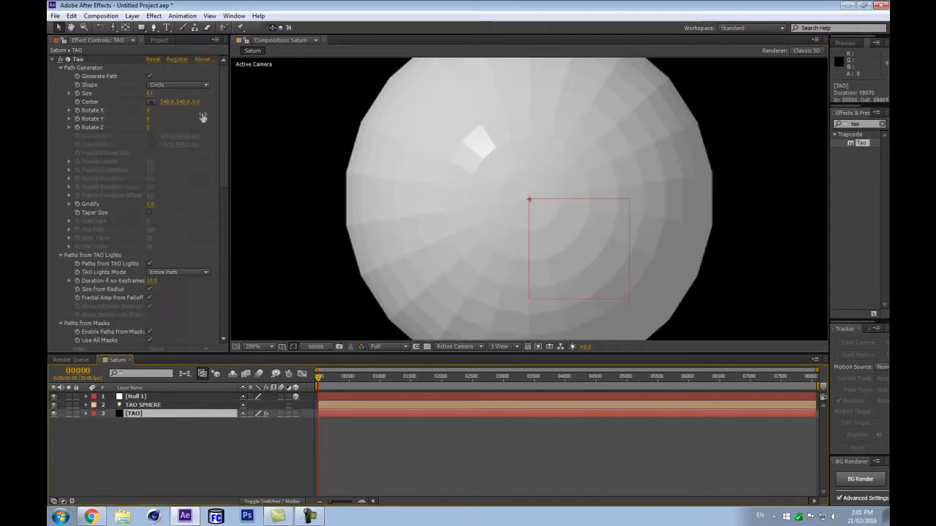
drag(226, 139, 224, 293)
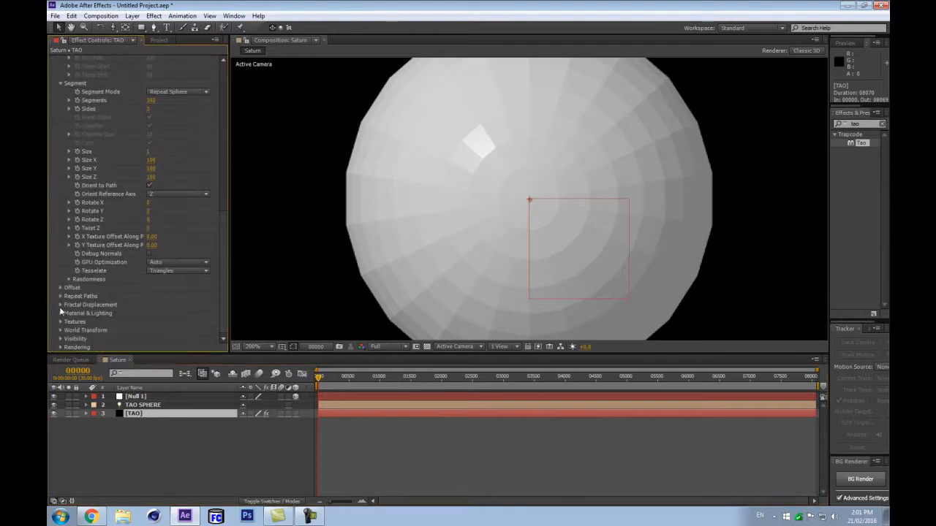
click(59, 347)
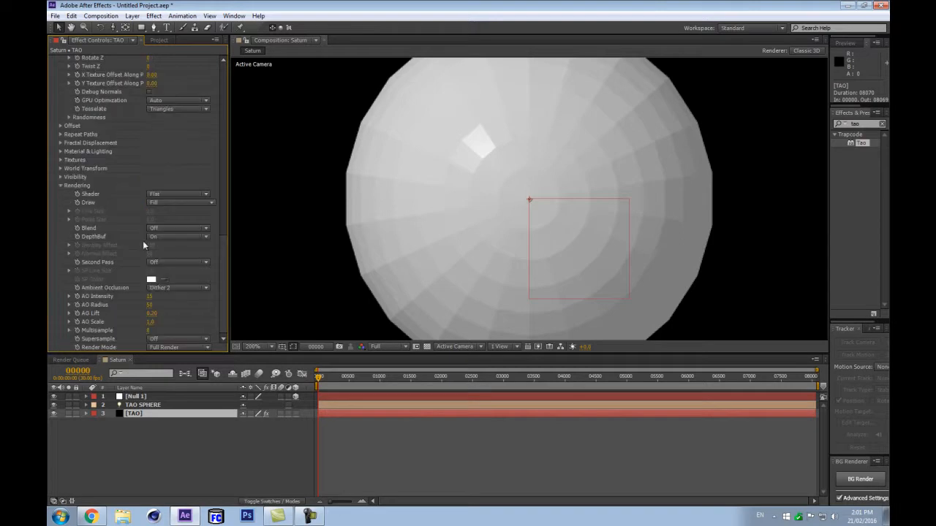
click(174, 194)
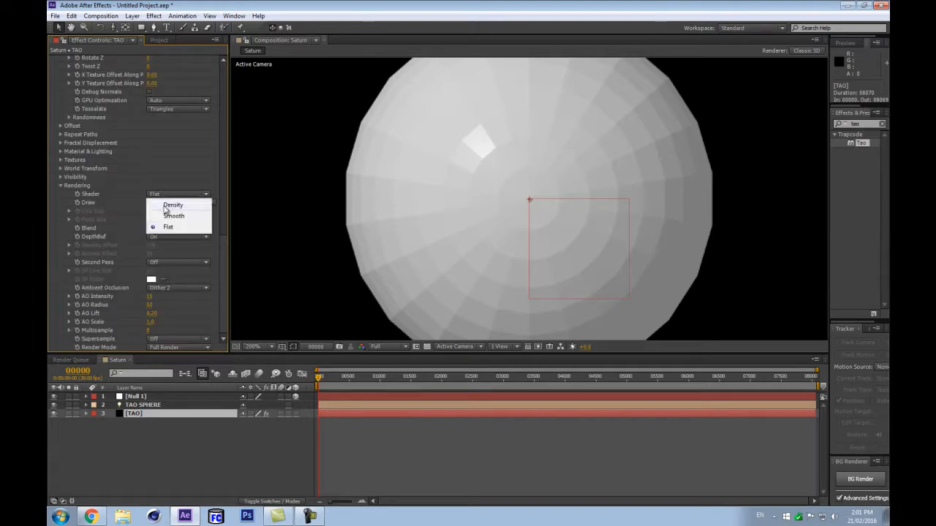
click(173, 216)
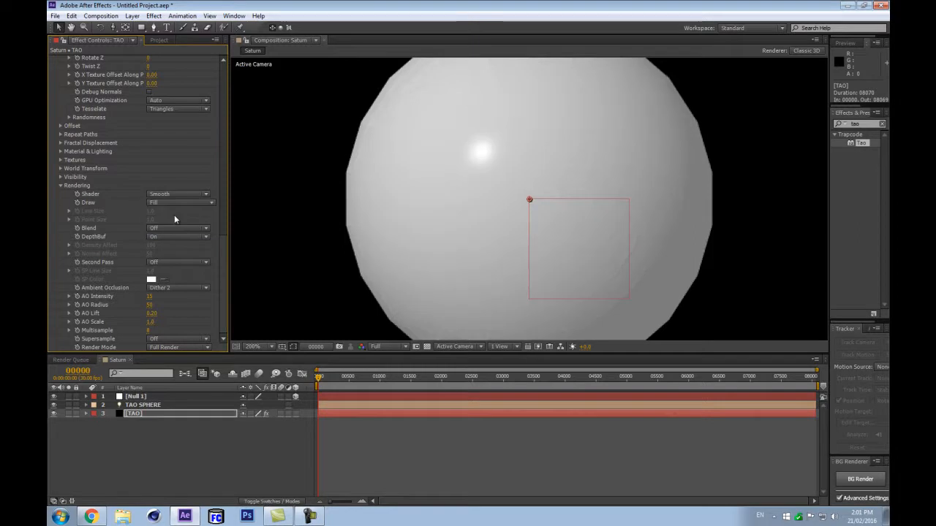
key(comma)
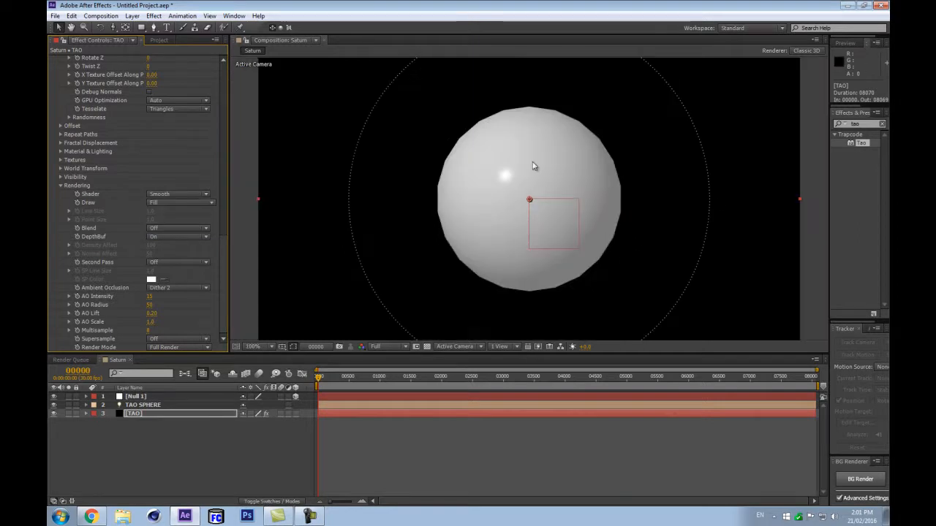
key(period)
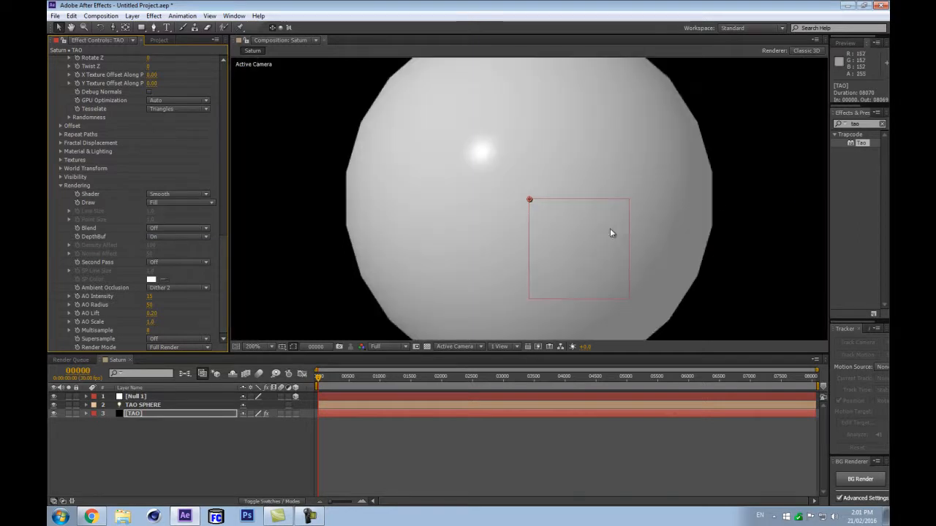
key(comma)
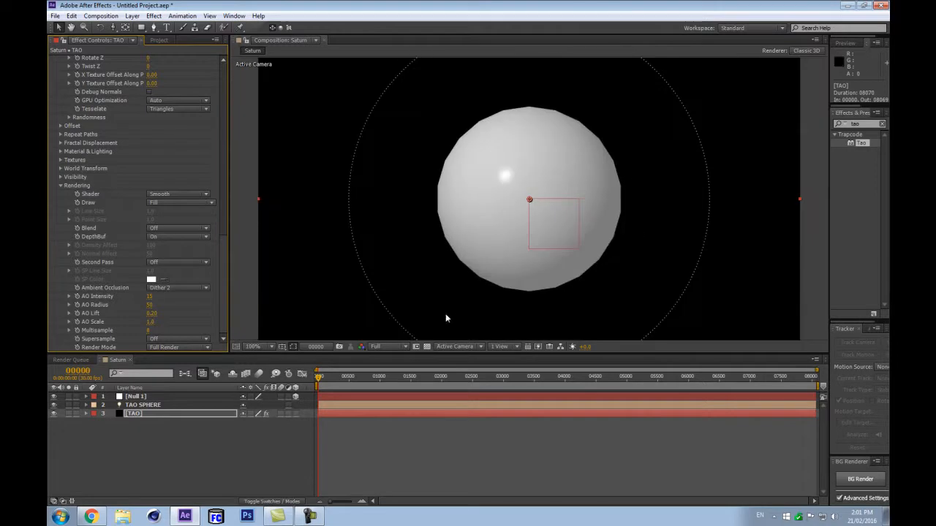
Rename the light as TAO SPHERE sid:080 and check the roundness of the sphere's edge
click(169, 405)
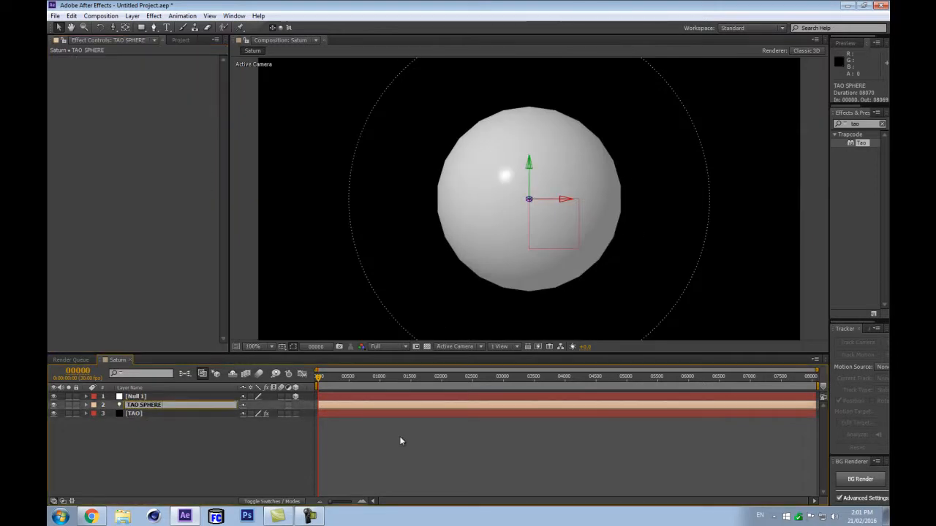
text(id:)
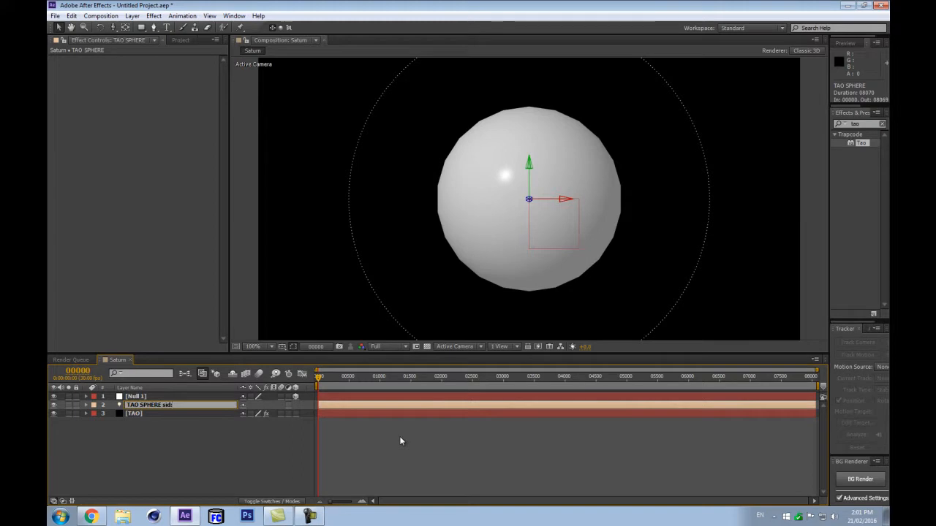
text(080)
key(Return)
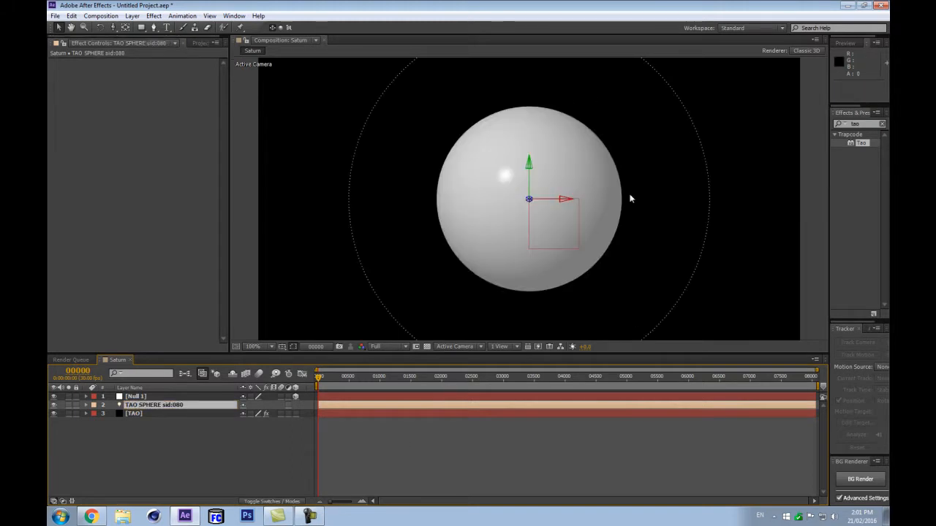
key(period)
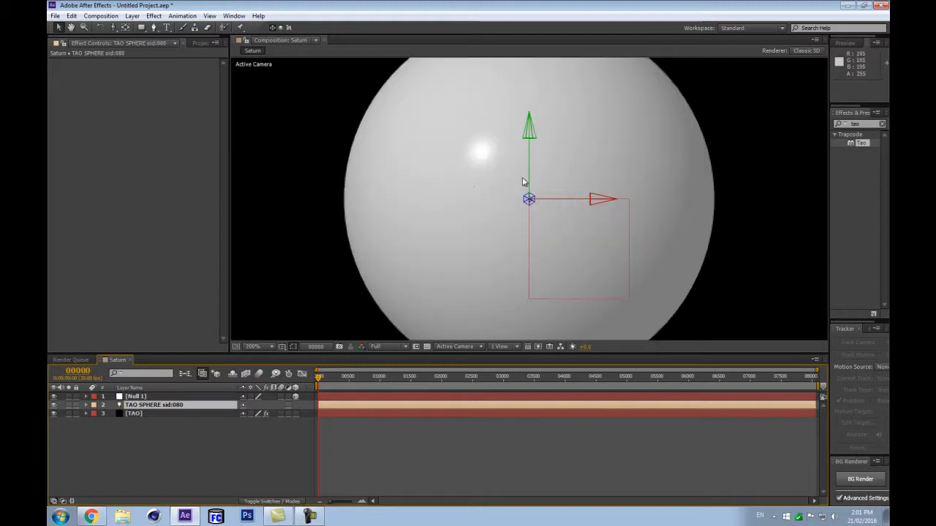
scroll(393, 170, down, 3)
scroll(371, 178, up, 2)
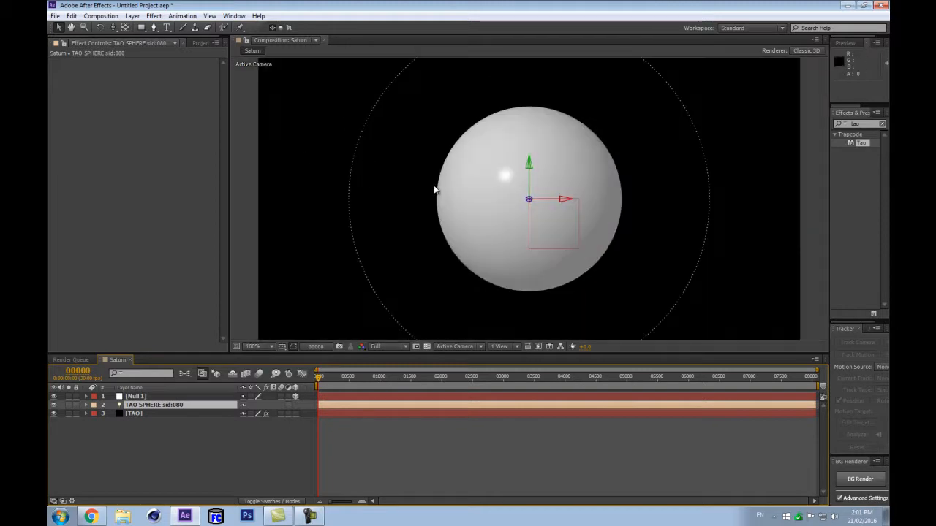
Scatter the ring's dots by setting Tao's segment Randomness to Random Pos X 11, Y 21 and Z about 28
click(154, 413)
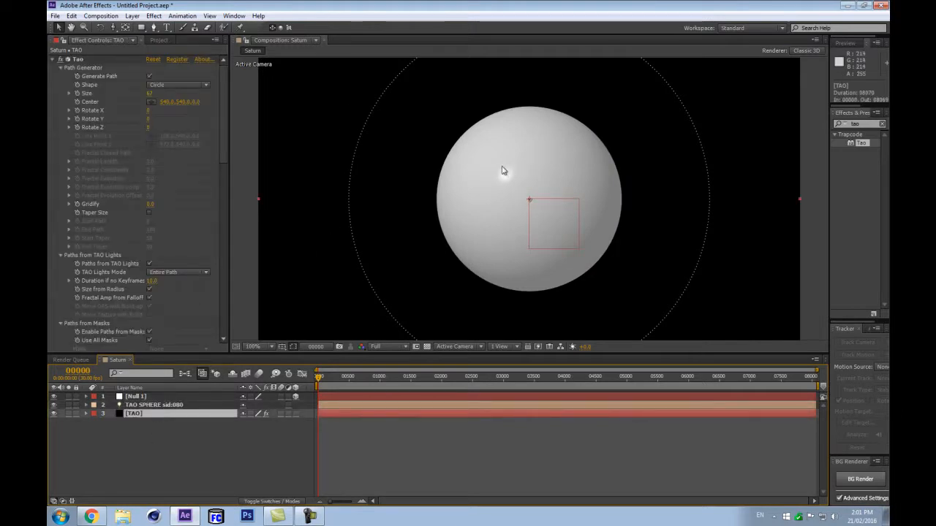
scroll(417, 165, up, 2)
scroll(415, 167, down, 2)
scroll(150, 247, down, 8)
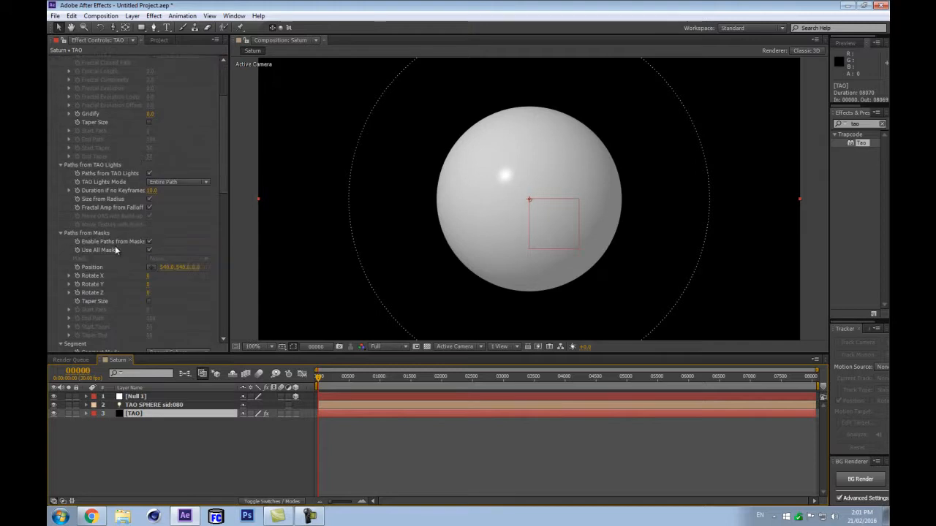
scroll(101, 285, down, 4)
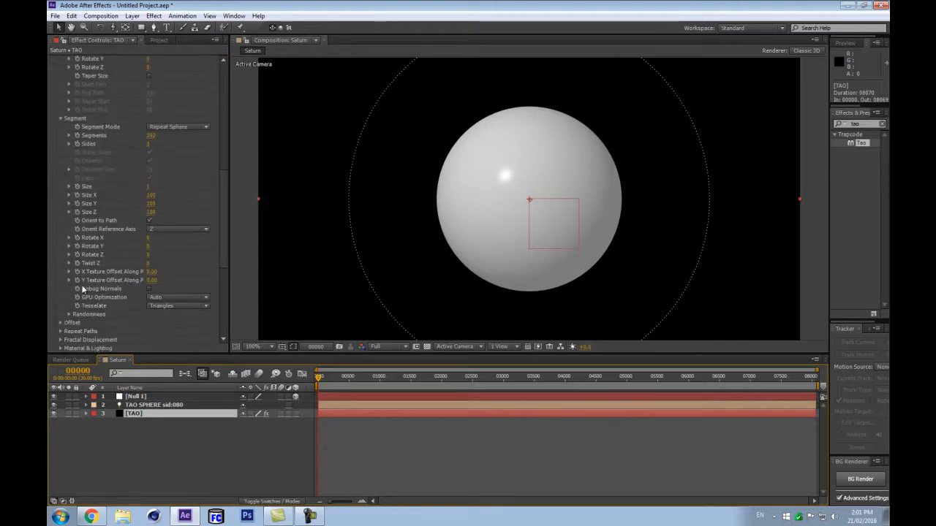
click(70, 315)
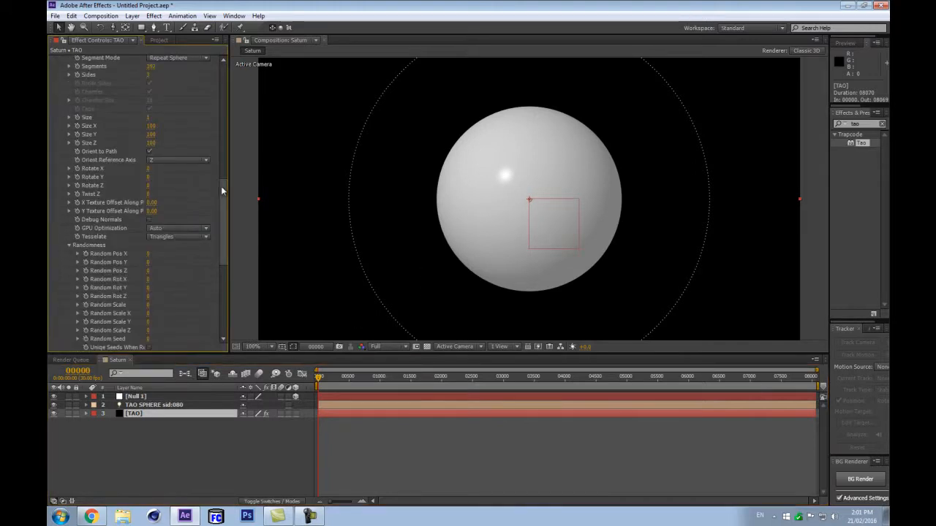
scroll(471, 208, up, 1)
drag(280, 168, 567, 201)
mouse_move(148, 253)
mouse_down()
mouse_move(163, 251)
mouse_move(152, 249)
mouse_up()
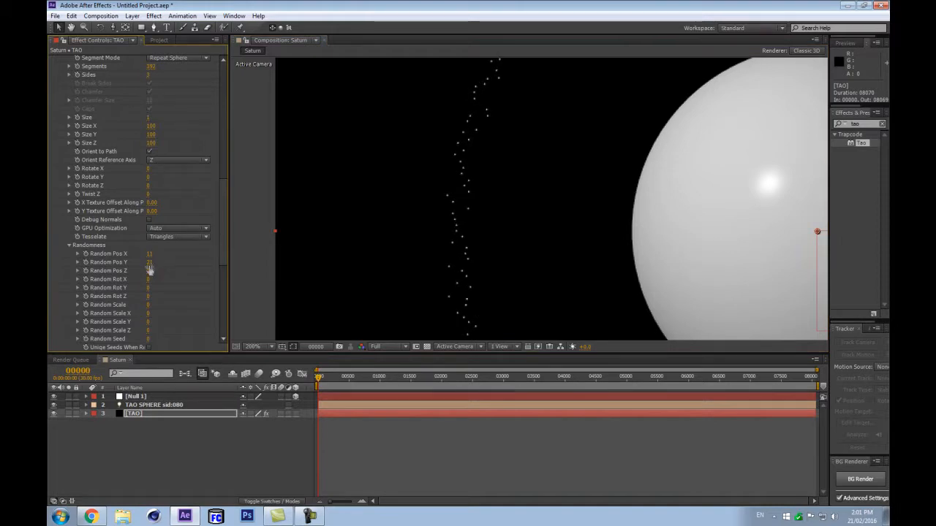
drag(149, 271, 160, 269)
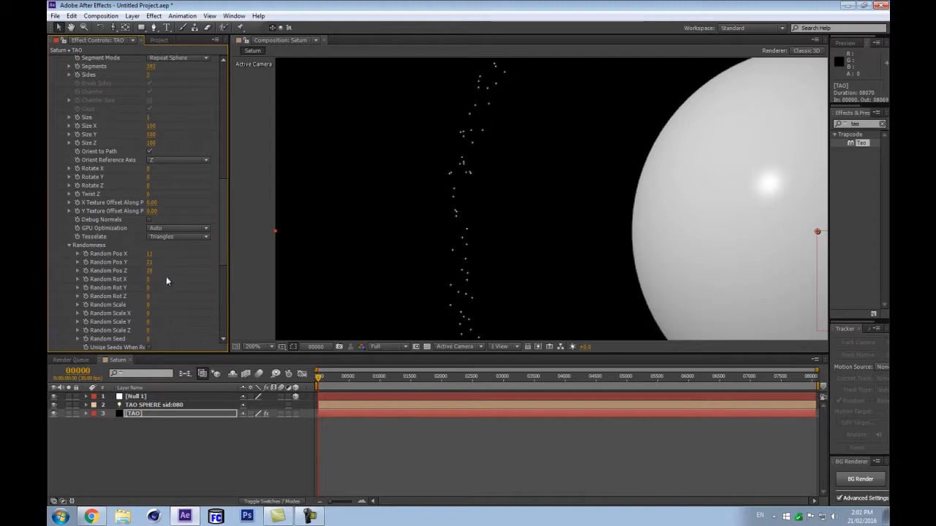
Add a two-node camera named Camera 1 with the 50mm preset and depth of field enabled
key(comma)
key(ctrl+alt+shift+c)
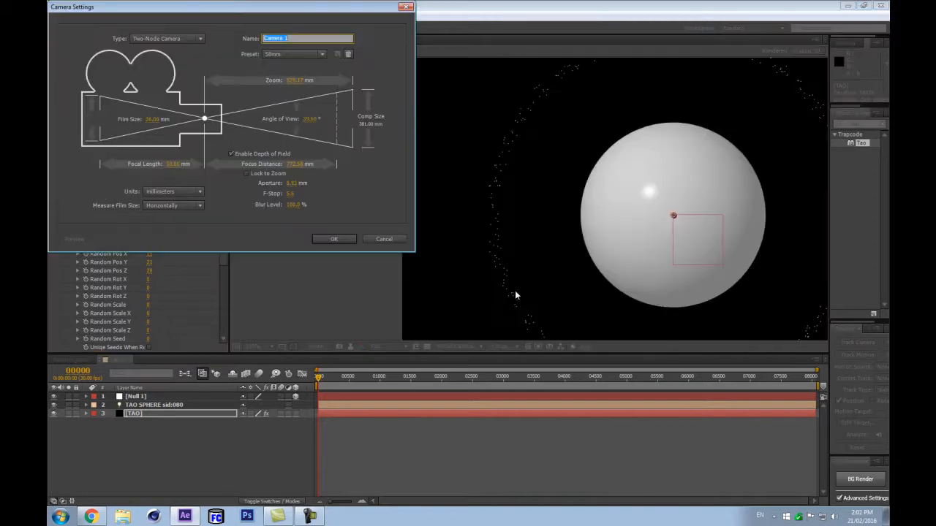
click(338, 241)
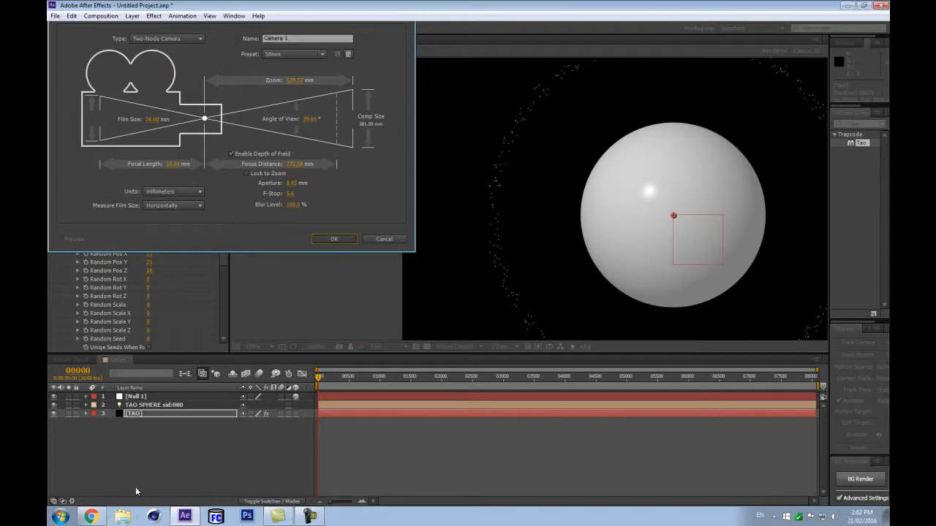
Add a new null object above Camera 1 and make it a 3D layer
key(ctrl+alt+shift+y)
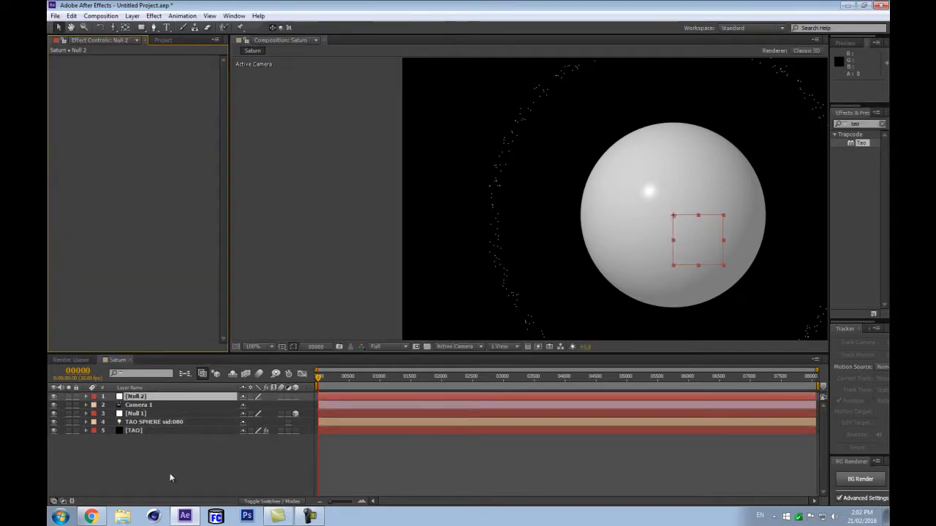
click(295, 396)
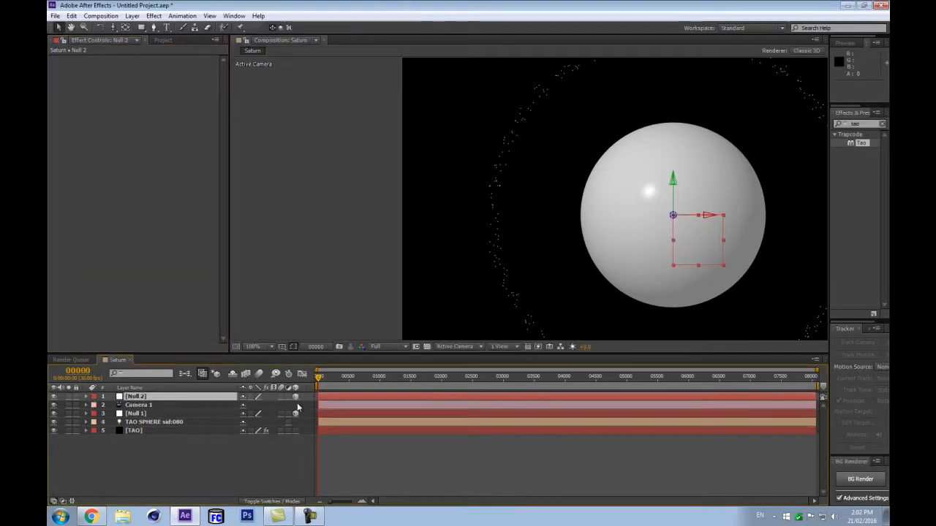
key(F4)
key(F4)
Show the Parent column in the timeline and parent Camera 1 to Null 2
right_click(302, 388)
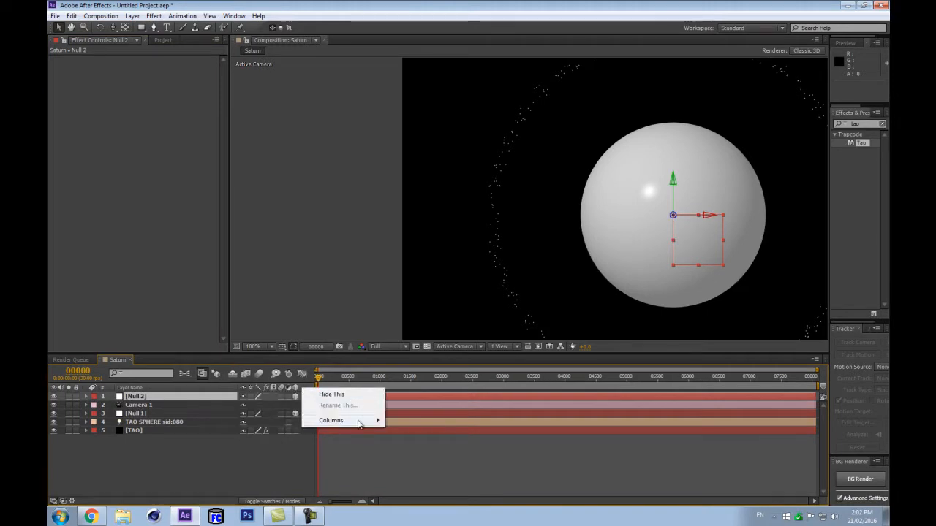
mouse_move(358, 422)
click(408, 365)
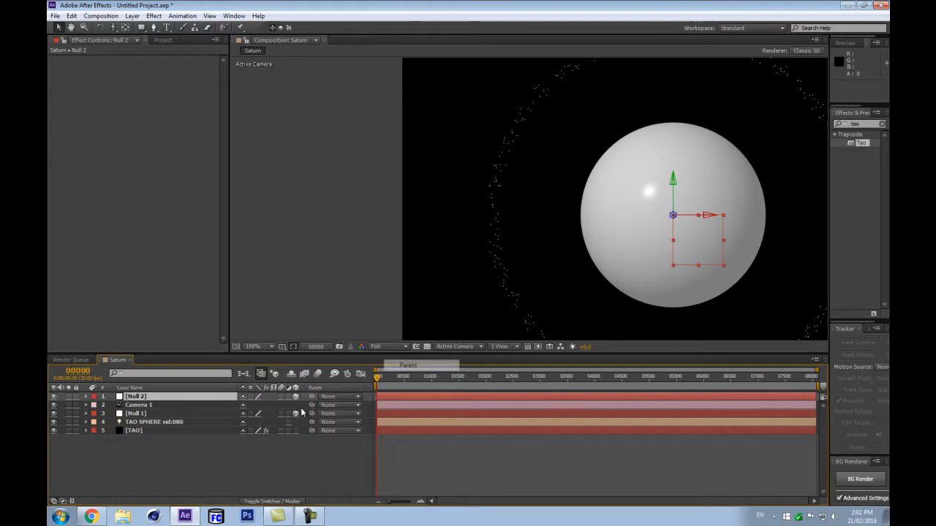
drag(315, 404, 139, 396)
key(comma)
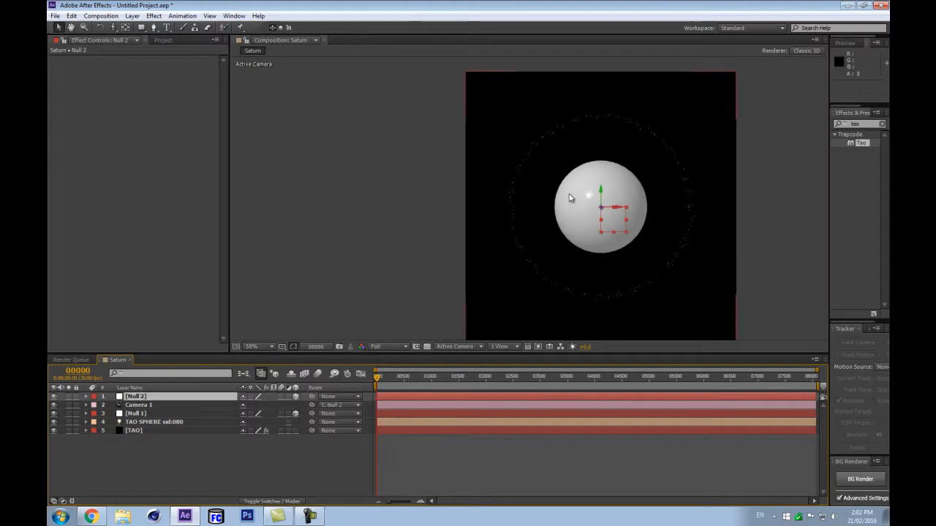
click(140, 407)
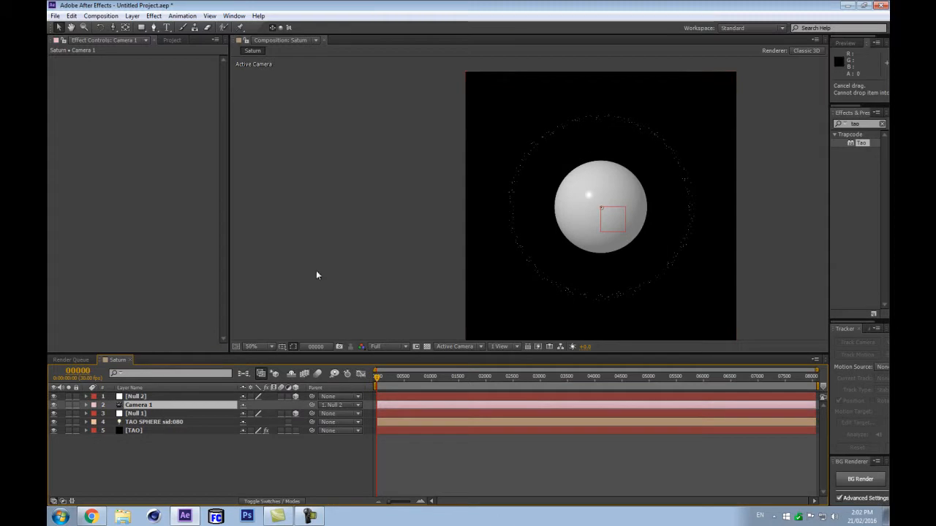
Set the X Rotation of Null 2 to 90° so the camera views the ring edge-on
click(157, 397)
key(r)
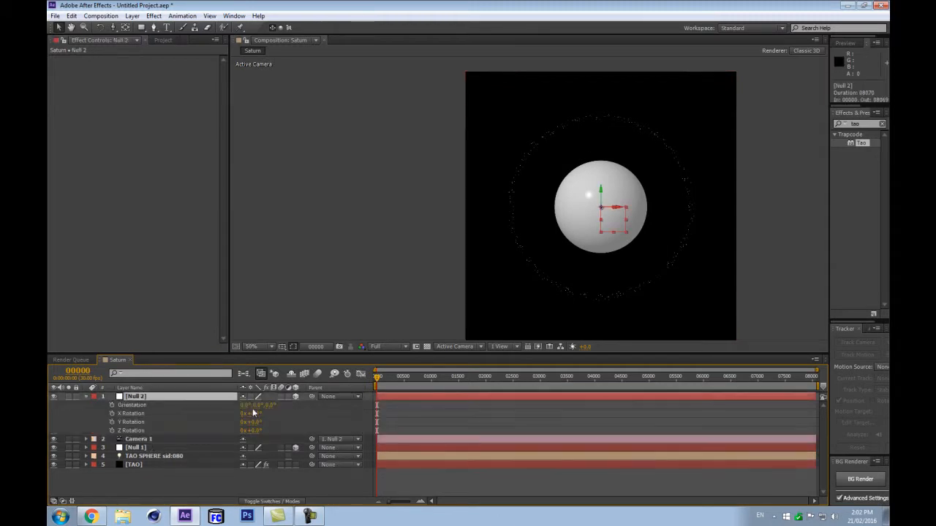
drag(255, 416, 288, 406)
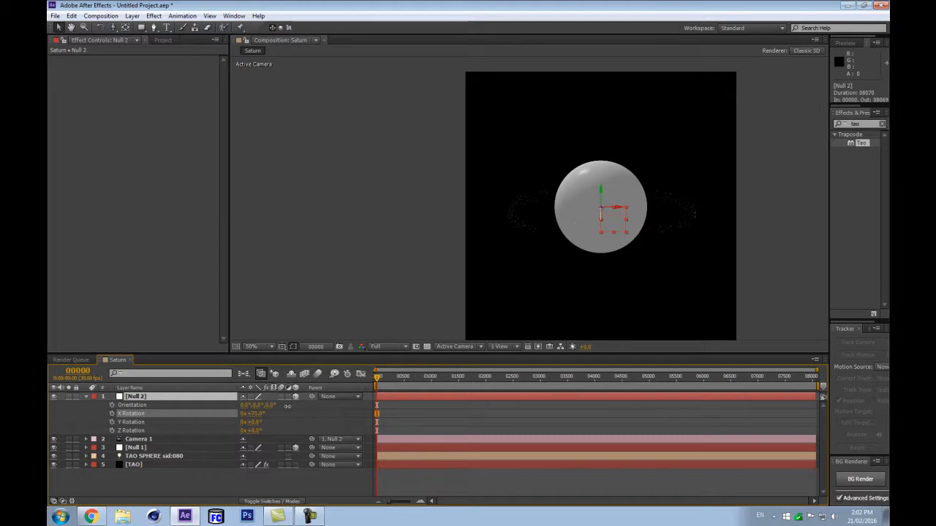
key(period)
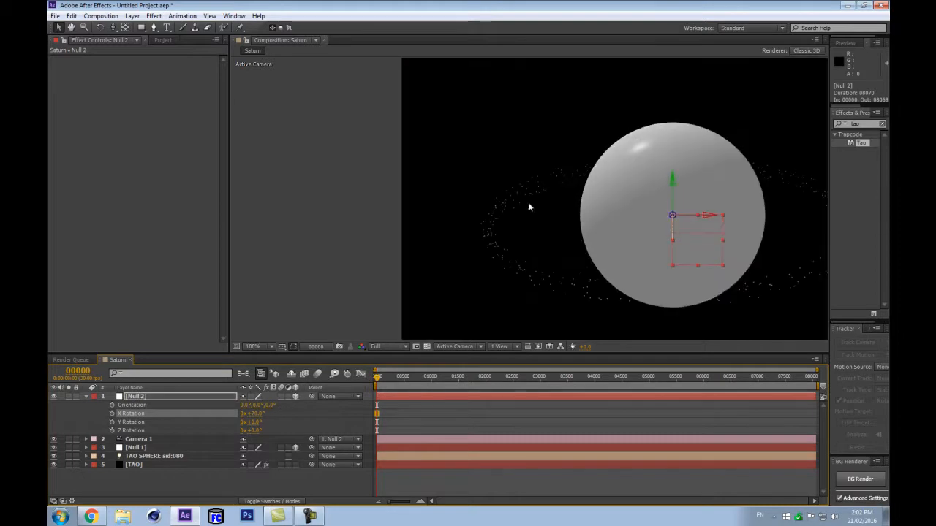
click(255, 414)
text(90)
key(Return)
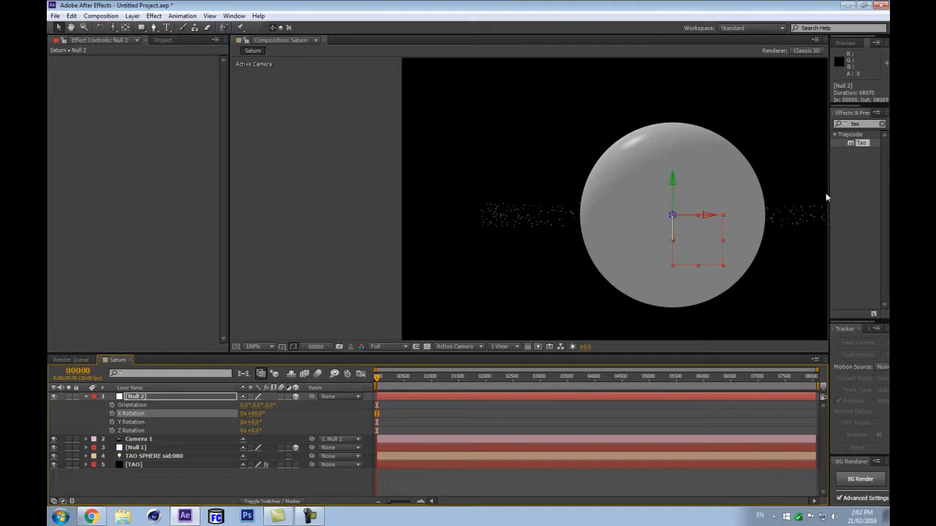
key(comma)
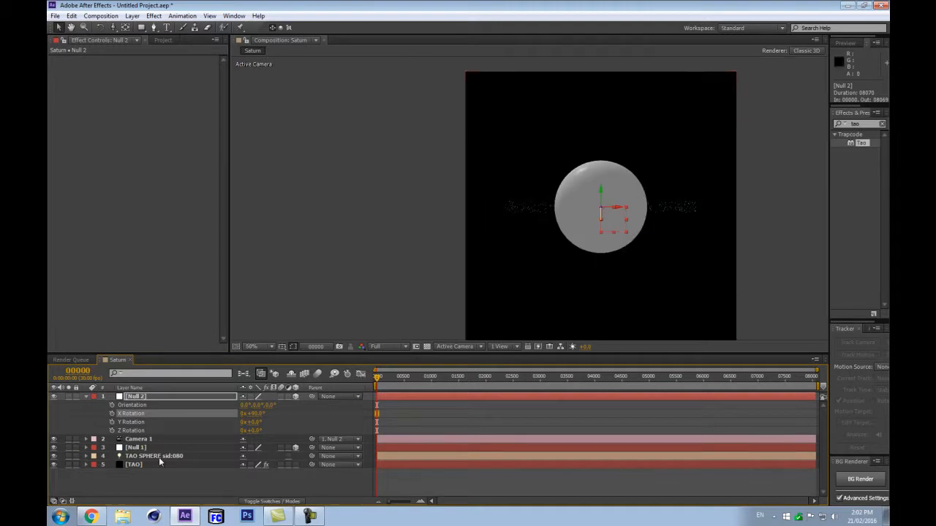
Try lowering Random Pos Z to 1 in the TAO layer's segment Randomness, and undo the change
click(142, 464)
key(period)
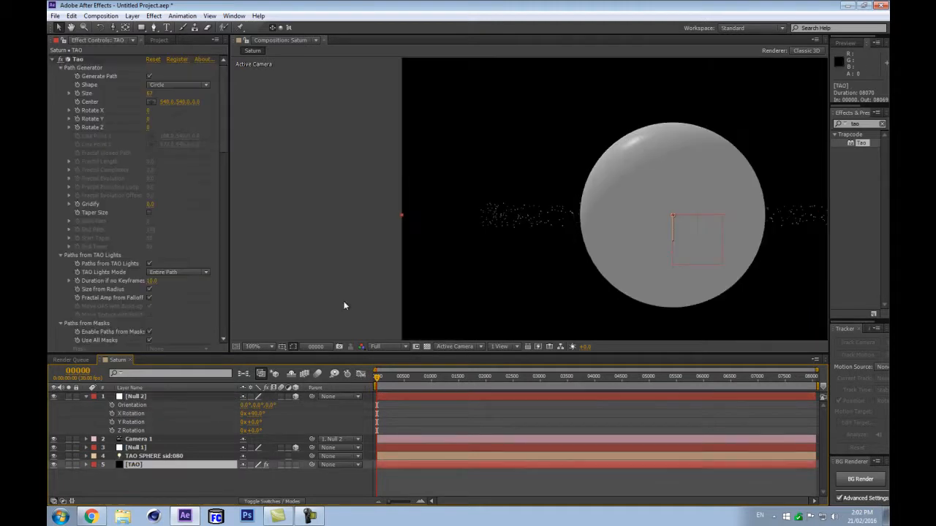
scroll(182, 225, down, 20)
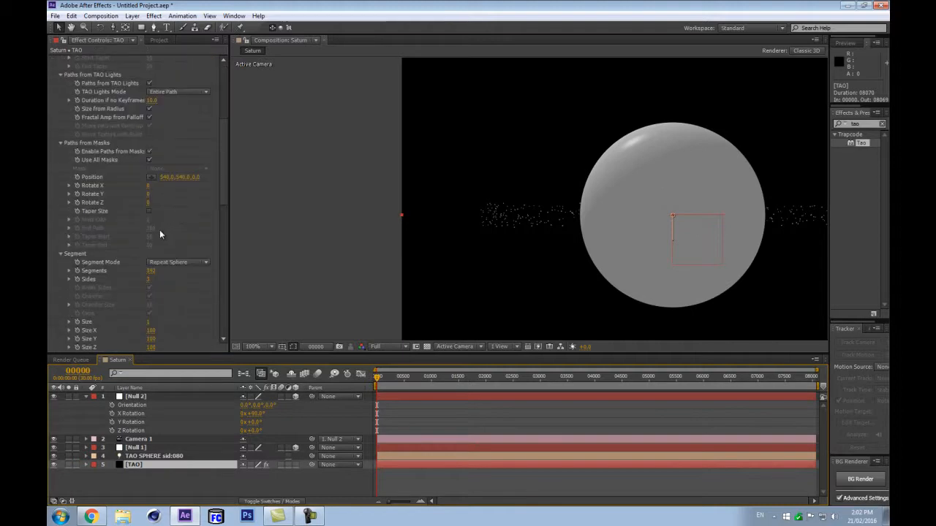
drag(149, 227, 138, 228)
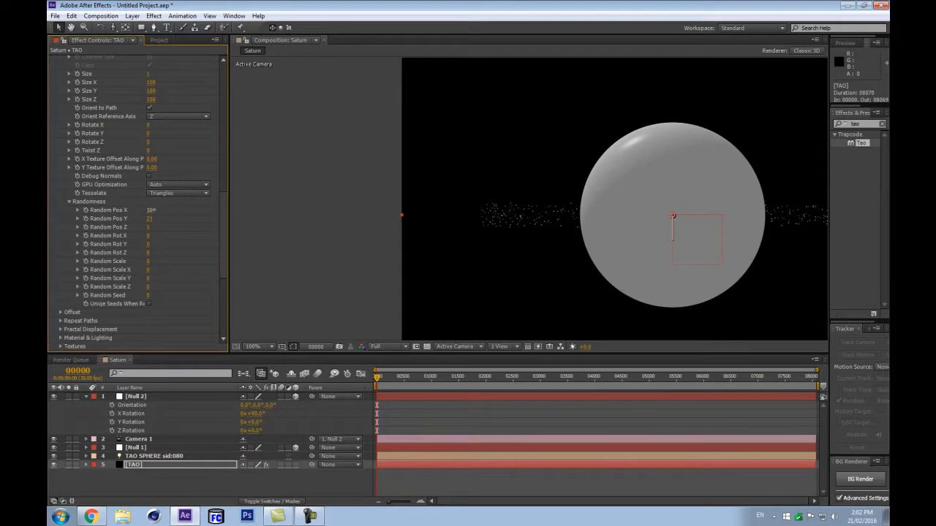
click(150, 209)
key(Return)
key(ctrl+z)
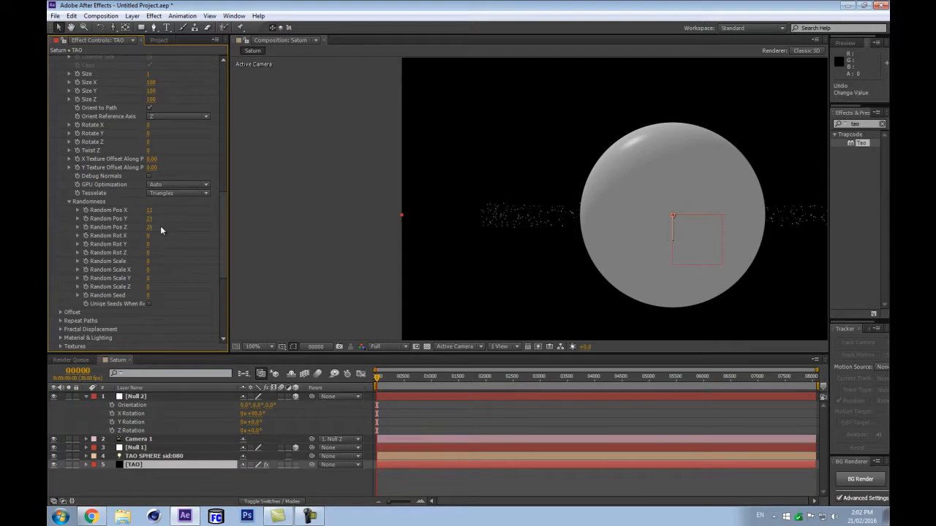
Flatten the ring with a Random Pos Y of 2 and set Null 2's X Rotation to 52°
click(151, 219)
text(2)
key(Return)
drag(630, 152, 505, 156)
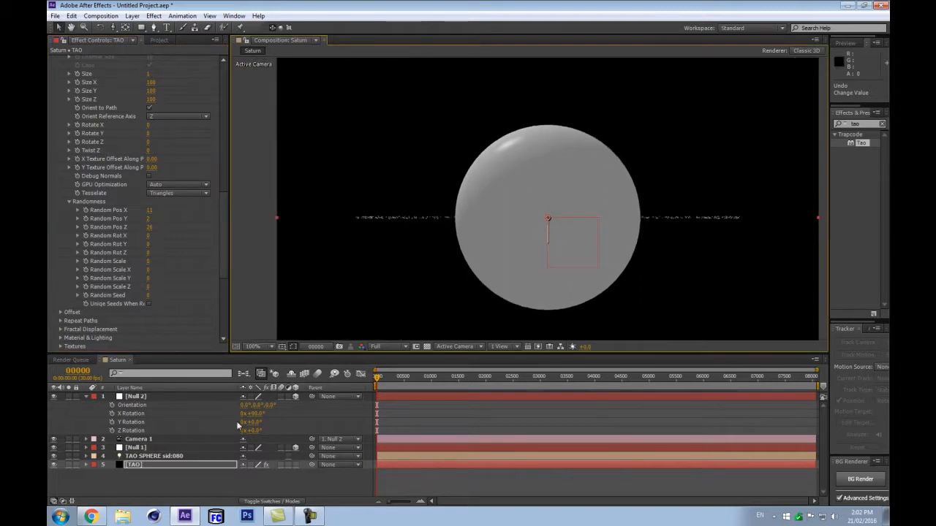
mouse_move(252, 414)
mouse_down()
mouse_move(219, 415)
mouse_move(252, 419)
mouse_move(250, 426)
mouse_up()
Increase the number of dots in the ring by raising Tao's Segments to about 1875
click(157, 464)
scroll(171, 182, down, 8)
scroll(164, 176, down, 5)
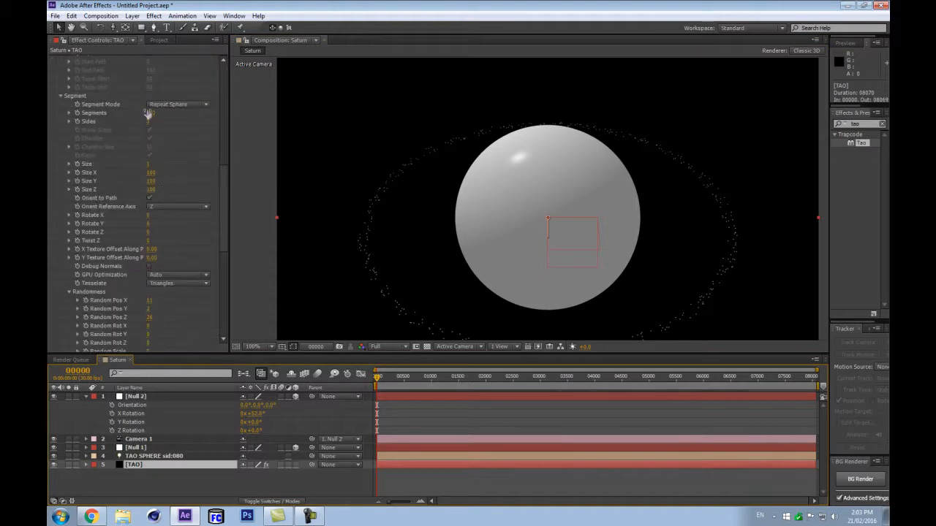
drag(151, 114, 453, 77)
key(period)
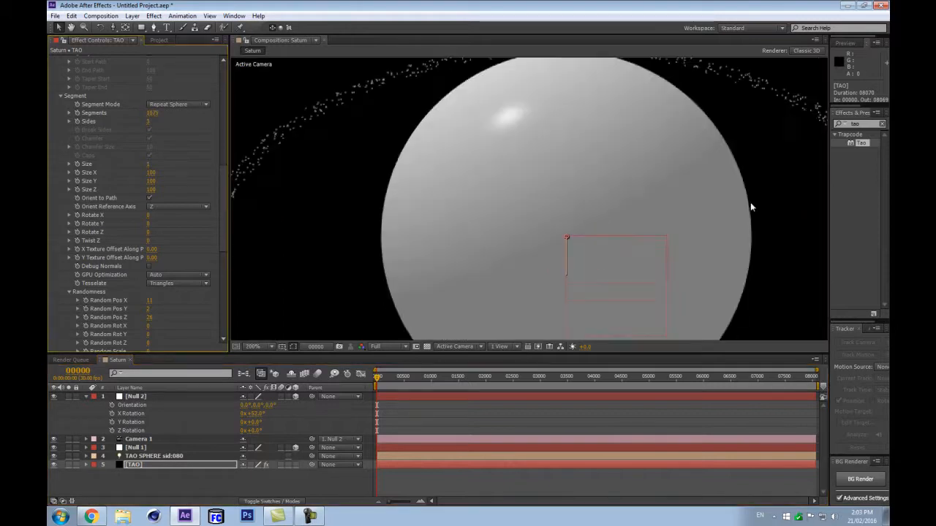
key(comma)
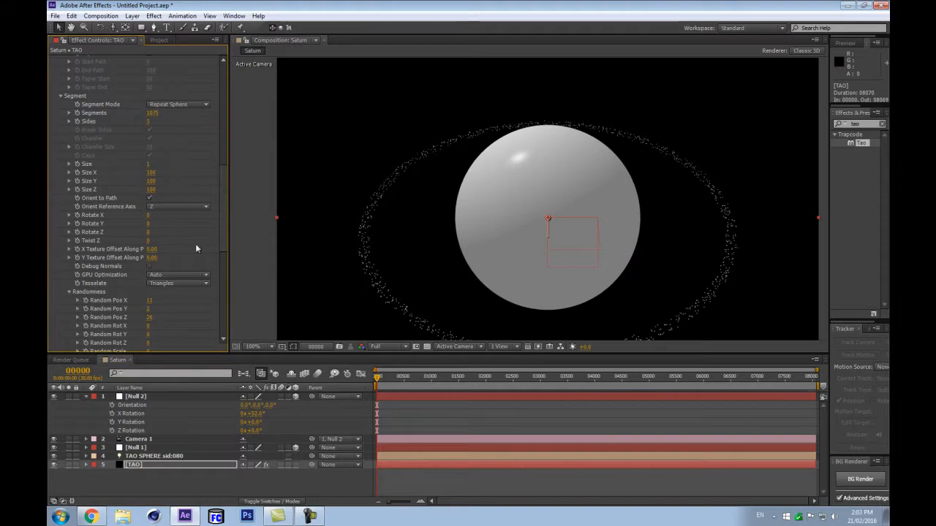
Vary the size of the ring's dots by setting Random Scale in Tao's Randomness to about 67
scroll(199, 303, down, 2)
scroll(145, 293, down, 2)
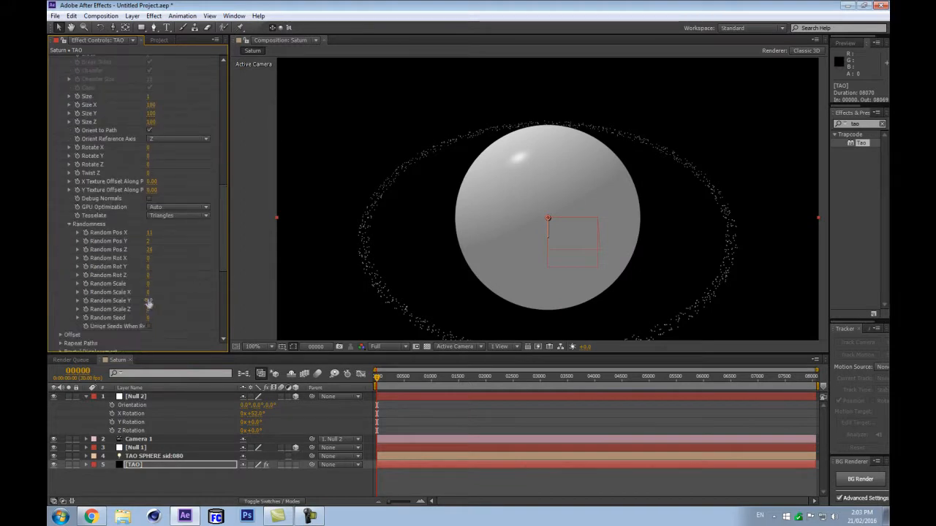
drag(148, 283, 170, 277)
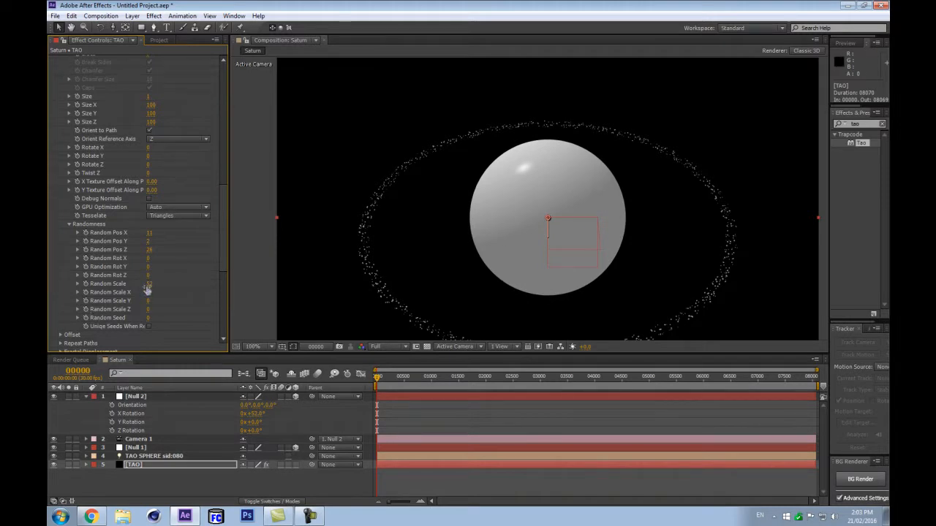
drag(149, 283, 153, 284)
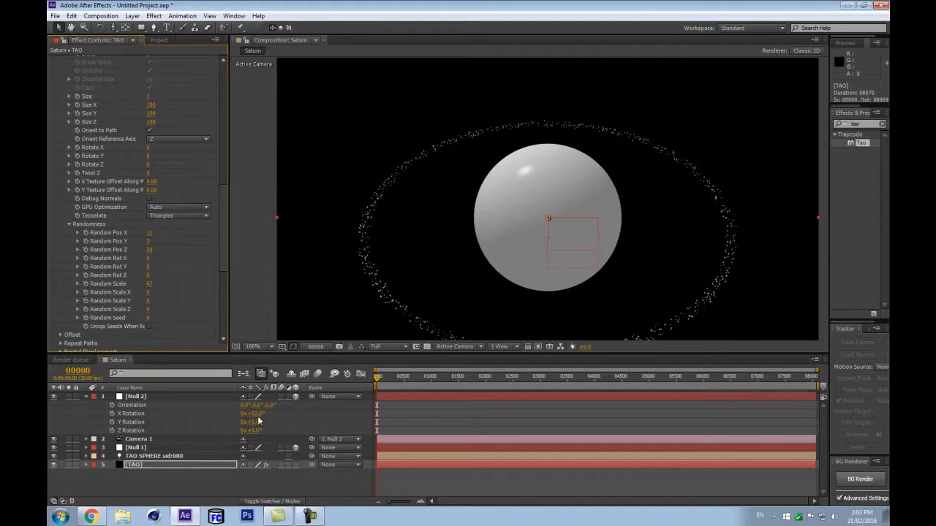
Examine the Radius and other light options of the TAO SPHERE light
click(218, 455)
key(a)
key(a)
scroll(233, 469, down, 3)
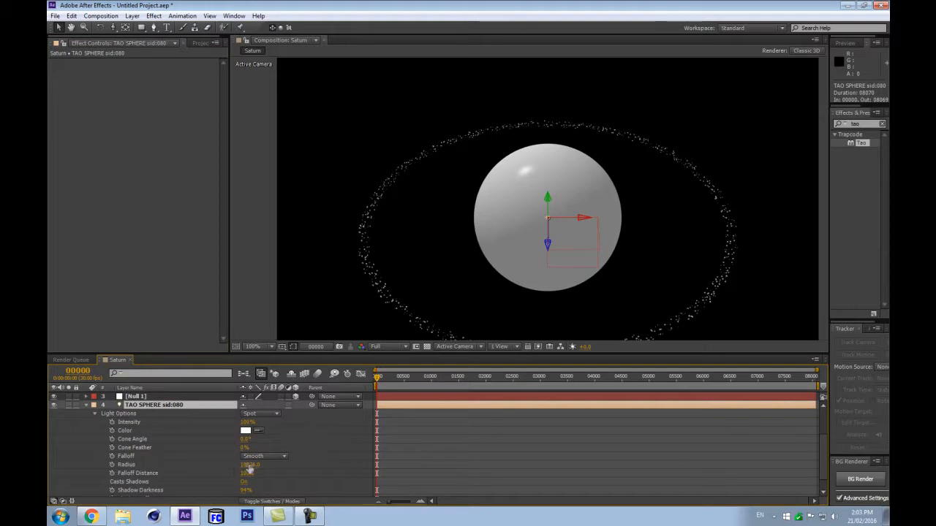
scroll(193, 467, down, 1)
Set the TAO layer's Random Seed to 18, then try a Random Scale X of 48 and undo it
click(163, 489)
scroll(139, 219, down, 10)
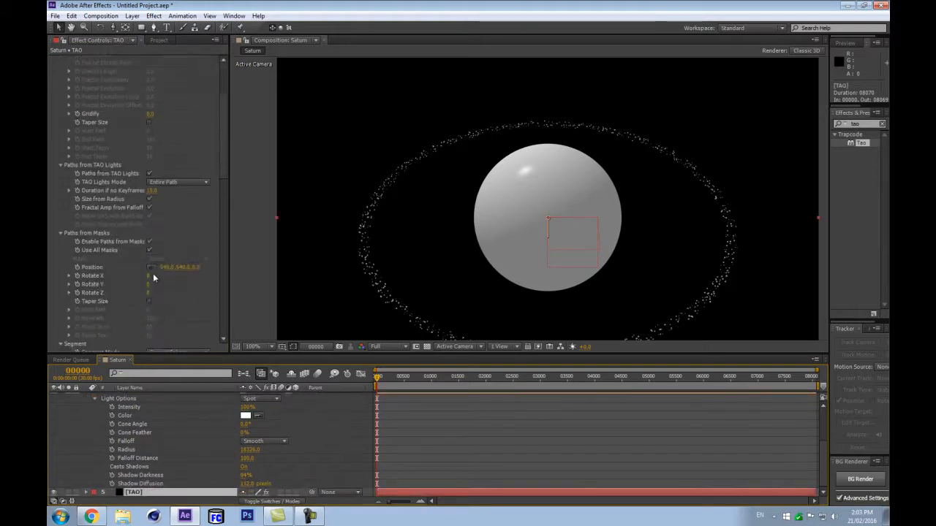
scroll(139, 292, down, 5)
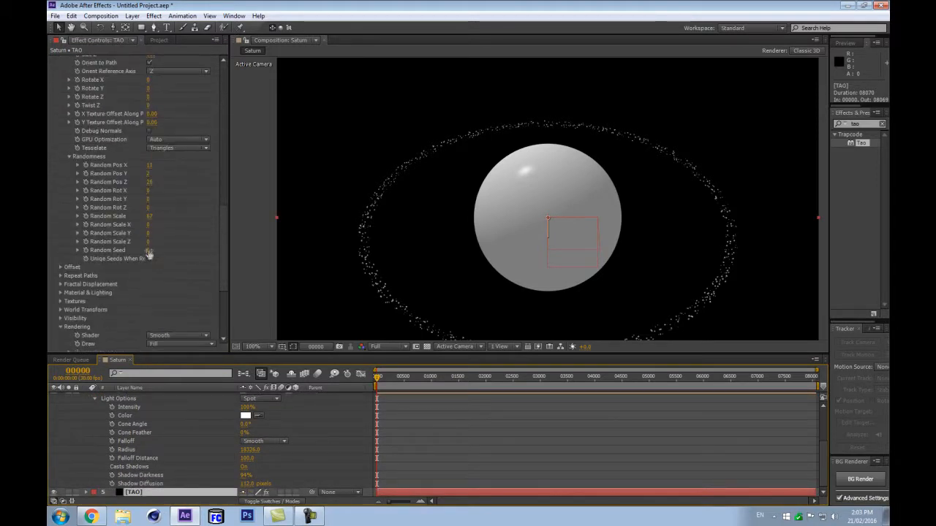
drag(147, 252, 153, 249)
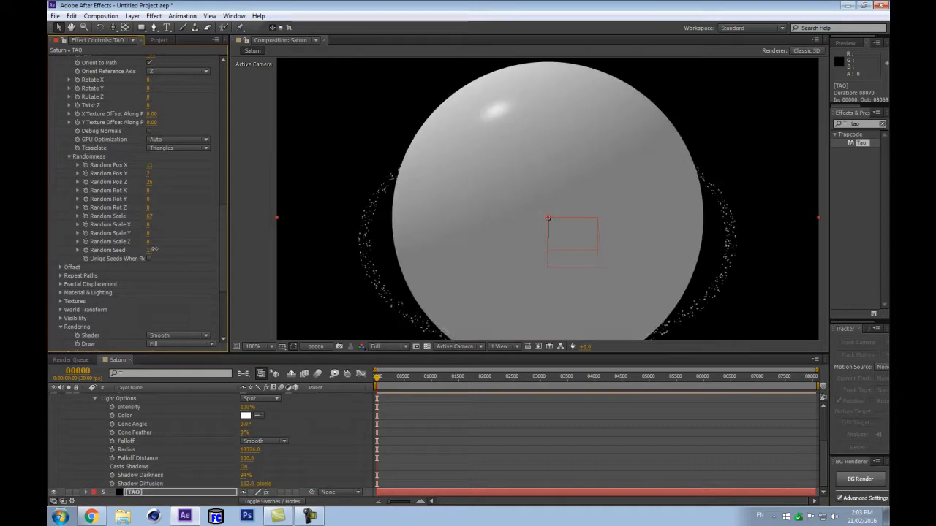
drag(153, 249, 155, 249)
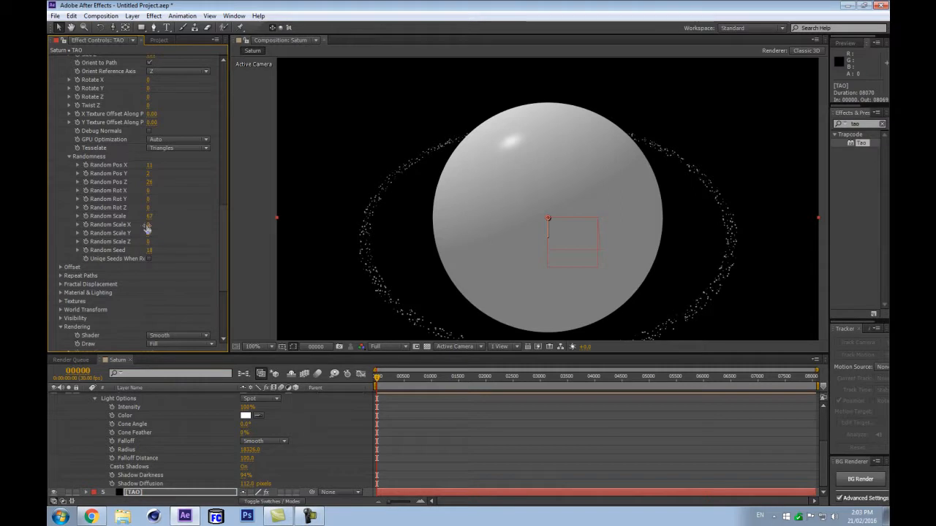
drag(148, 225, 167, 220)
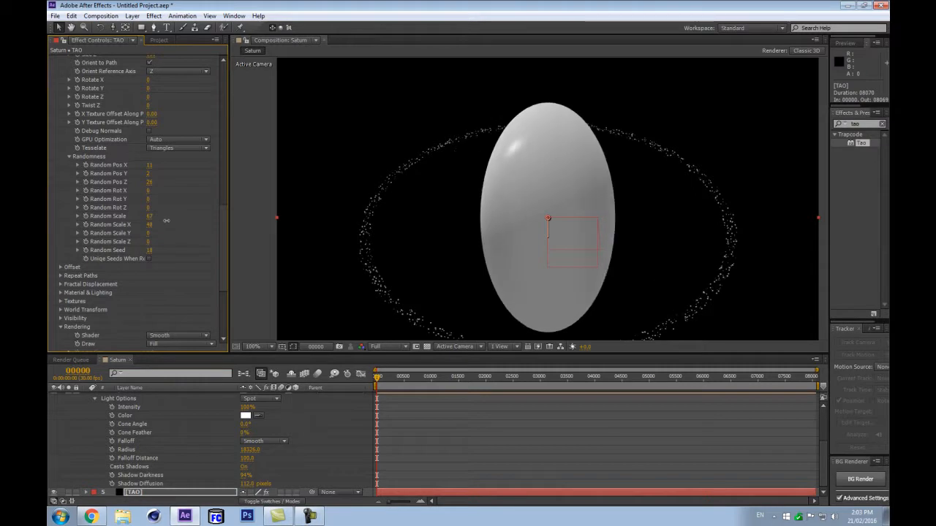
key(ctrl+z)
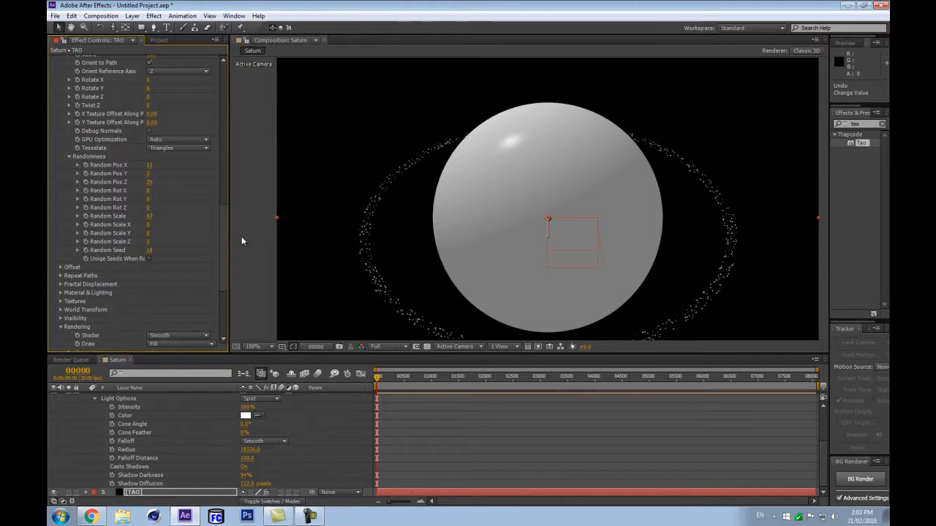
Disable R1 Symmetric Doubler and set R1 Repetitions to 9 in the First Repeater of Tao's Repeat Paths
drag(224, 243, 240, 139)
drag(224, 107, 232, 199)
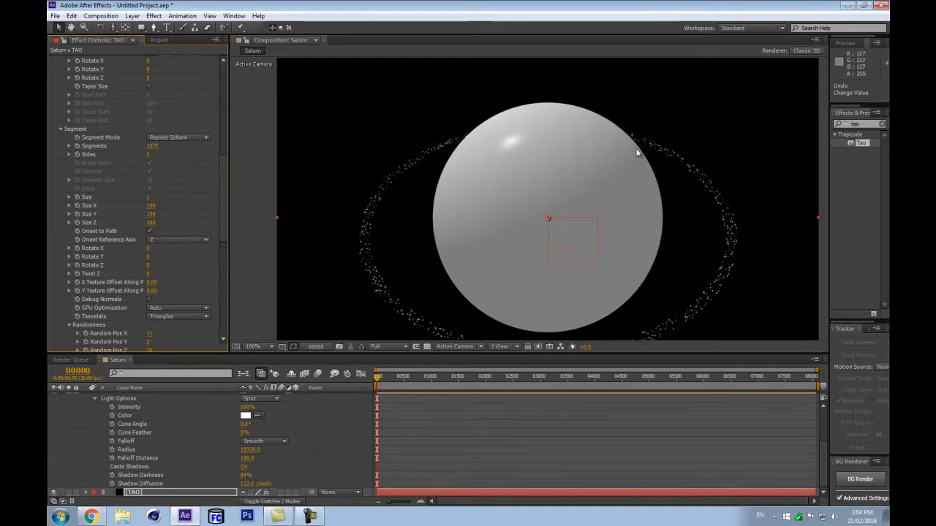
click(232, 219)
scroll(168, 441, up, 3)
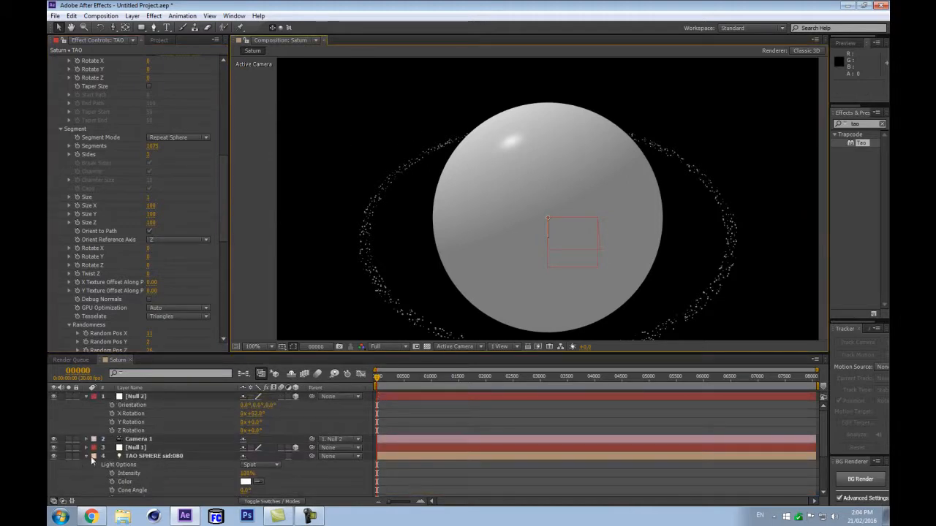
drag(222, 186, 221, 213)
scroll(199, 258, down, 5)
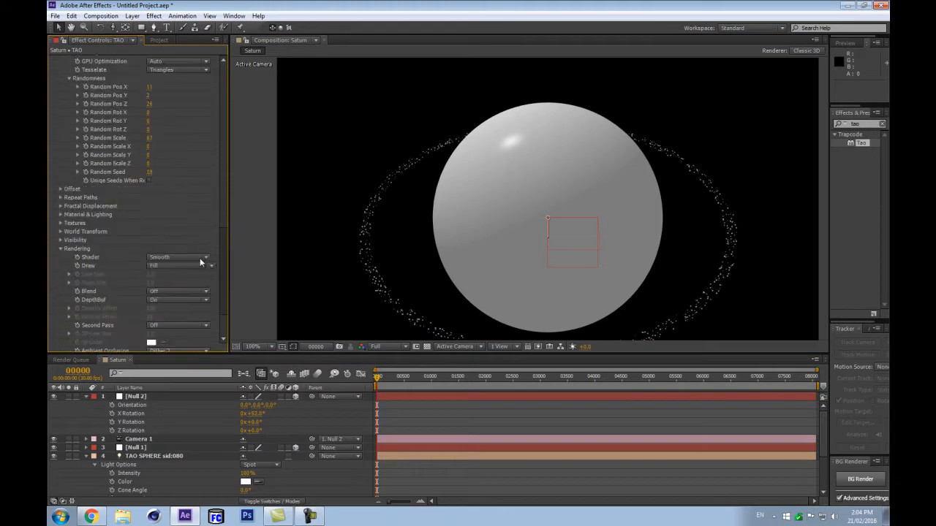
scroll(199, 258, up, 1)
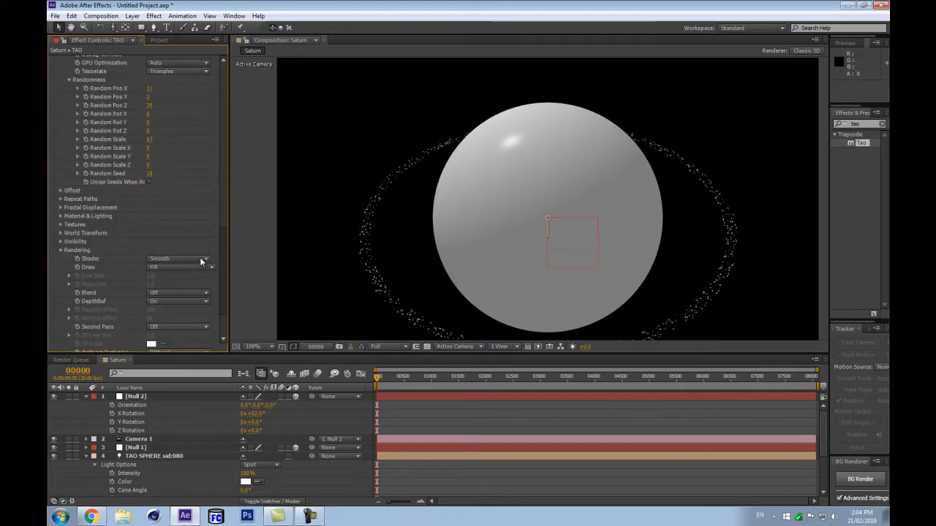
click(61, 200)
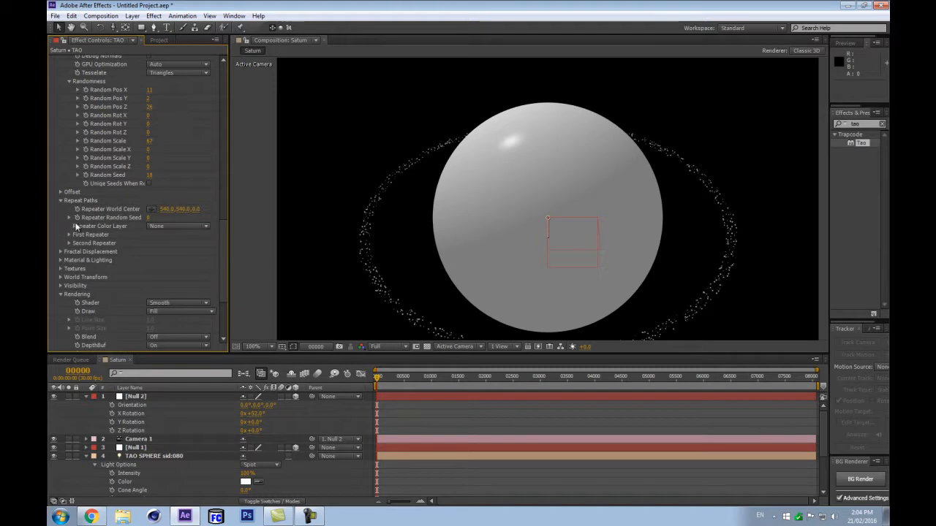
click(68, 234)
scroll(203, 252, down, 3)
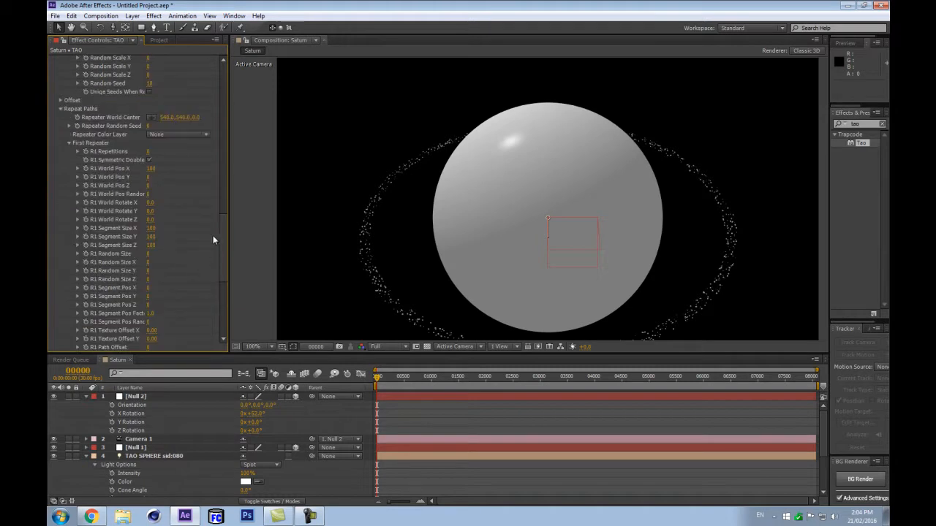
click(150, 160)
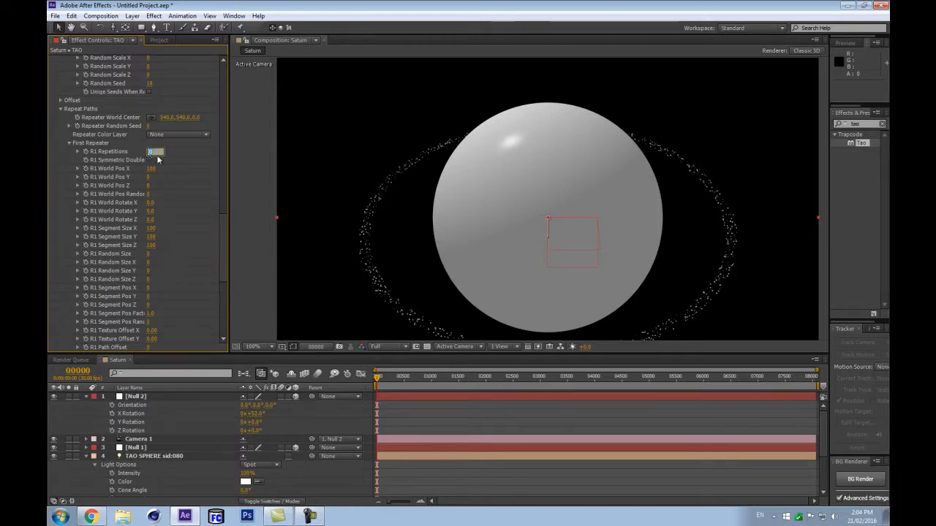
text(9)
key(Return)
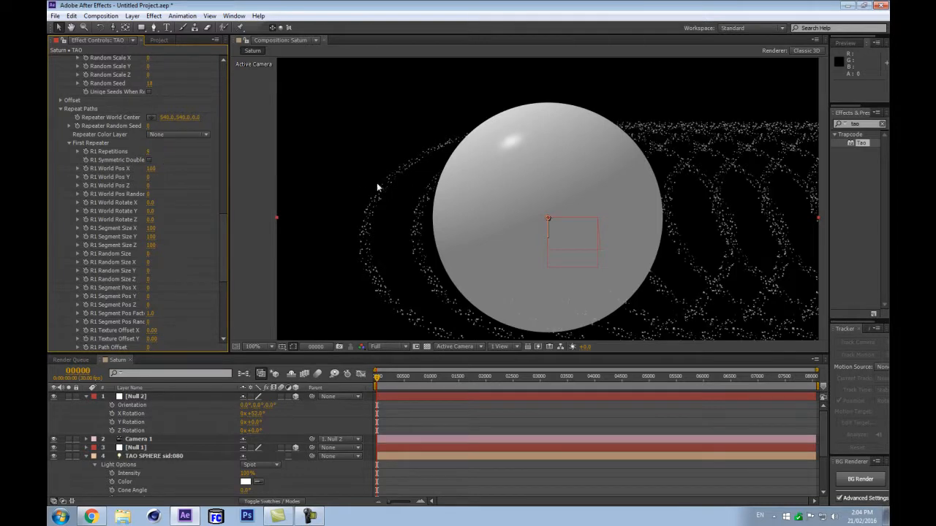
Set the First Repeater's R1 World Pos X to 0 and raise R1 Segment Pos X to about 32
key(comma)
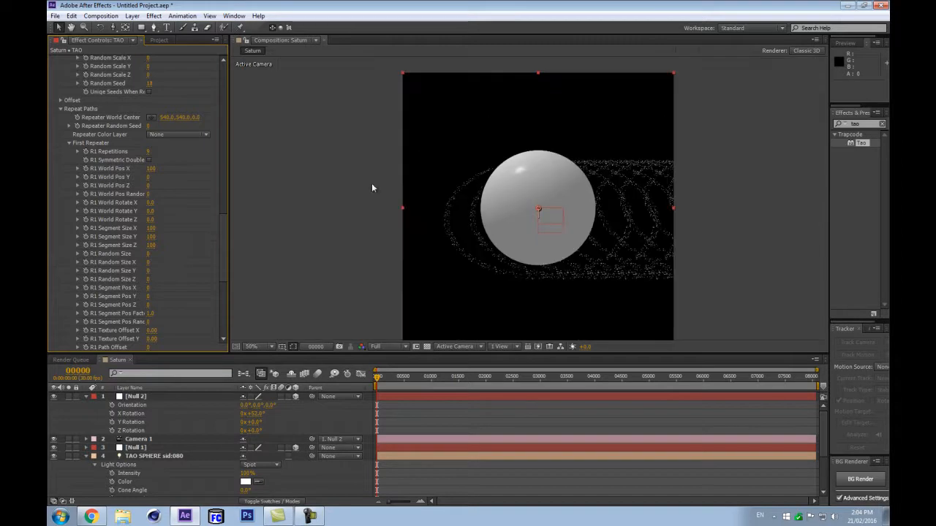
click(151, 169)
text(0)
key(Return)
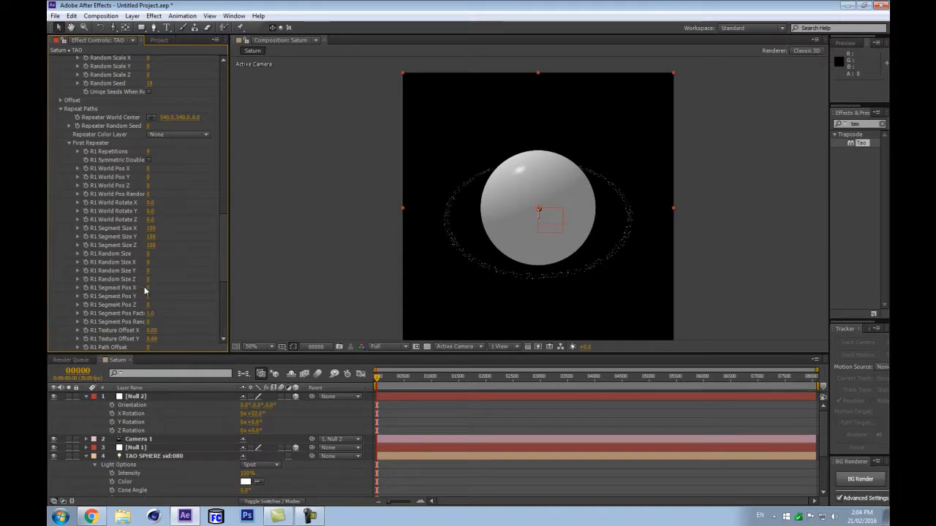
drag(146, 291, 161, 286)
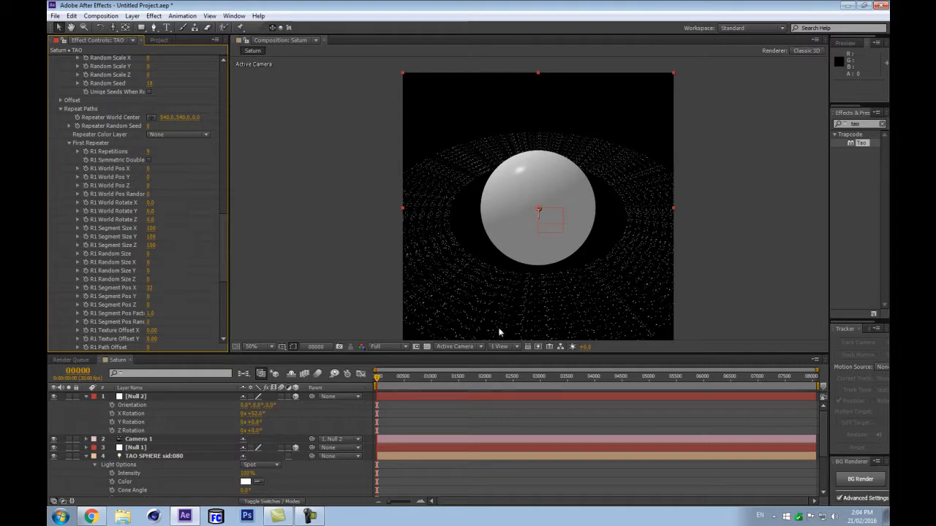
Give each repeated ring its own dot scatter by enabling unique seeds when repeated in Tao's Randomness
scroll(419, 246, up, 1)
drag(373, 273, 393, 117)
scroll(550, 192, down, 1)
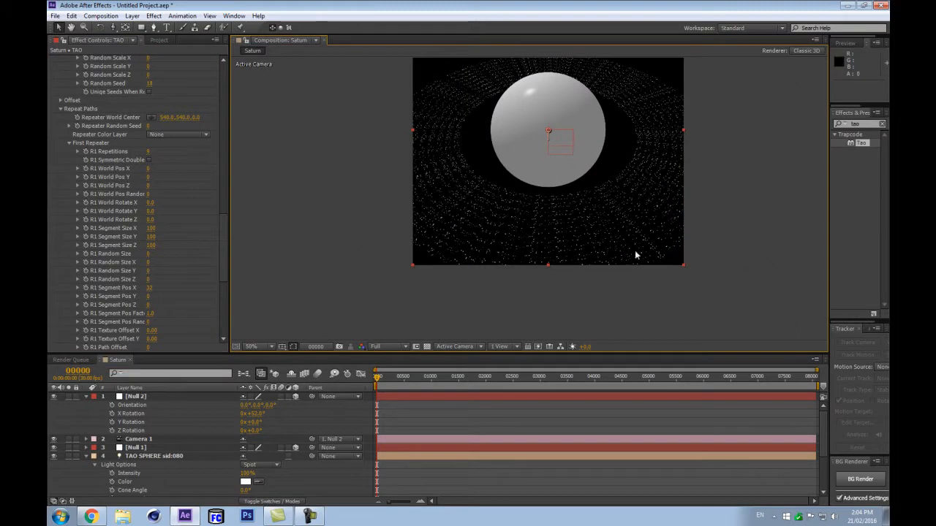
scroll(552, 300, up, 1)
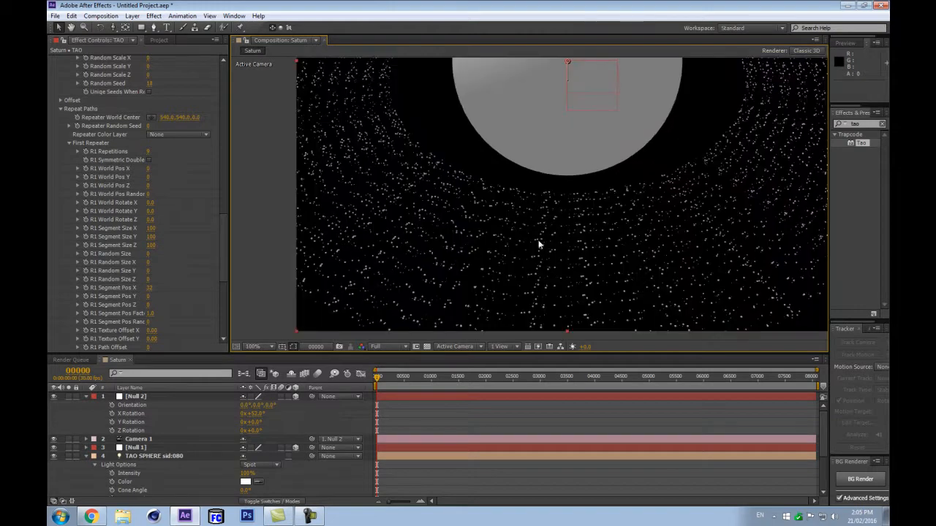
scroll(548, 262, down, 1)
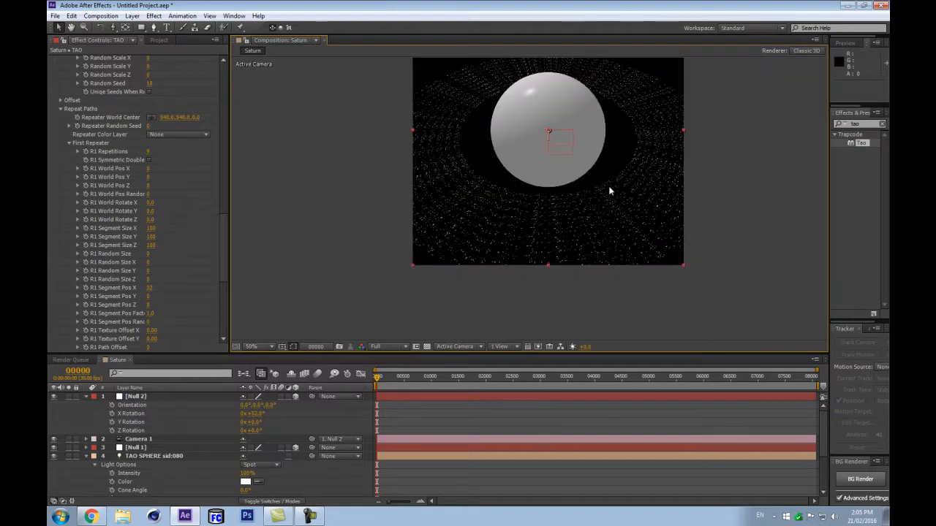
scroll(533, 197, up, 1)
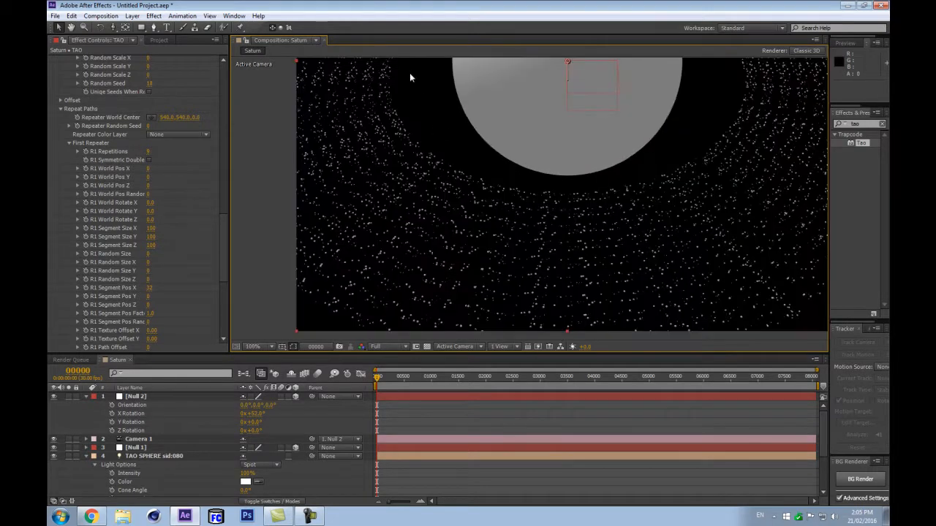
scroll(576, 196, down, 1)
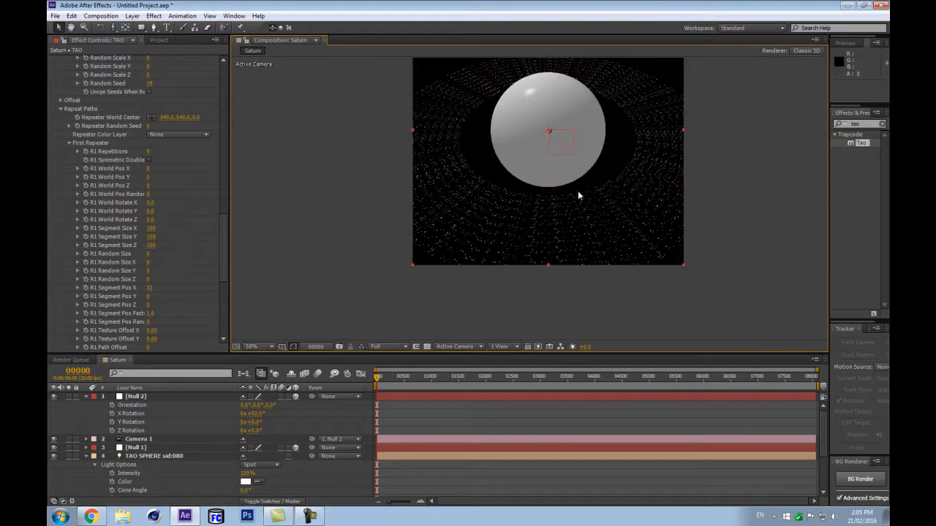
scroll(162, 269, up, 5)
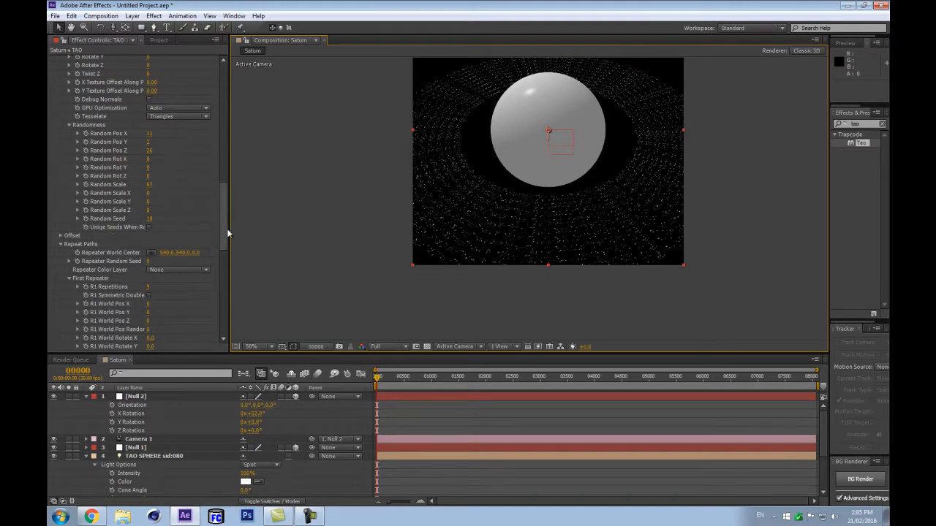
drag(228, 226, 269, 226)
click(170, 227)
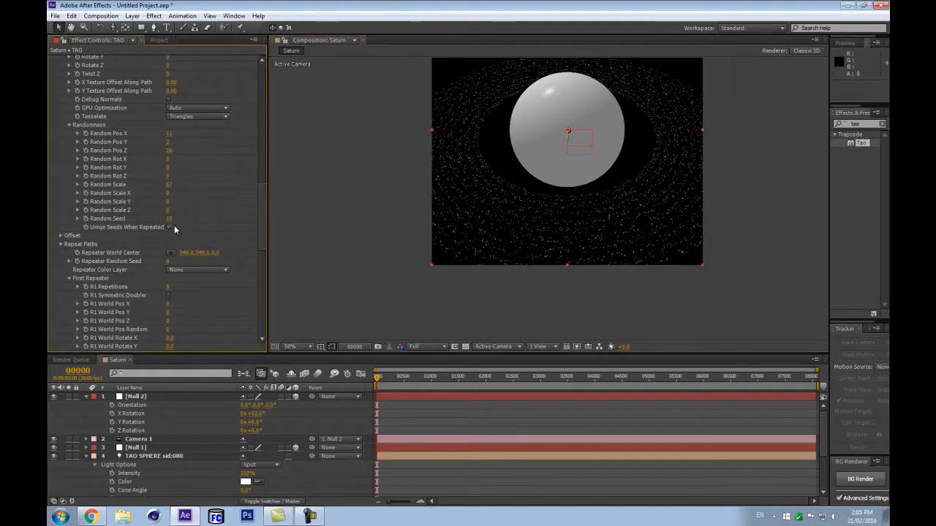
Set the First Repeater's R1 Segment Pos Factor to 1.1 and reduce R1 Segment Pos X to about 15
scroll(463, 267, up, 6)
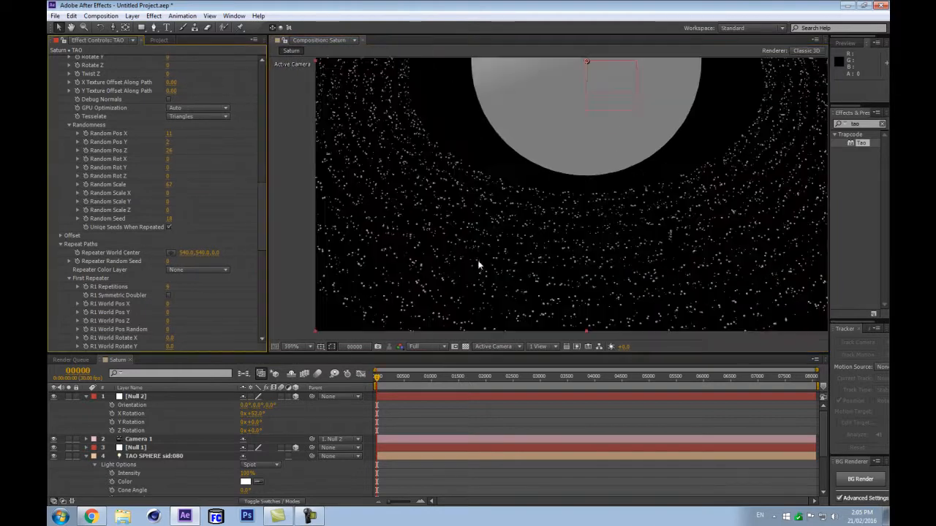
scroll(627, 295, down, 4)
scroll(387, 164, down, 2)
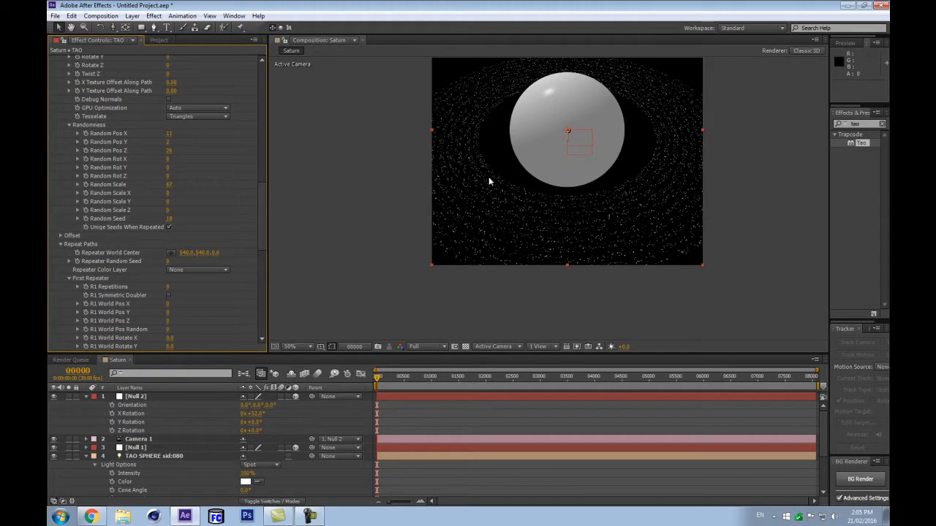
scroll(150, 312, down, 6)
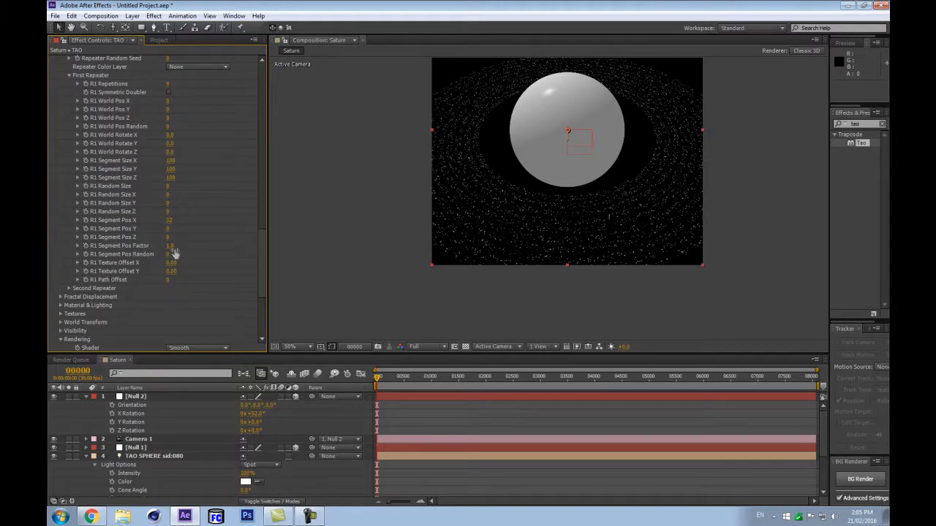
drag(174, 245, 190, 231)
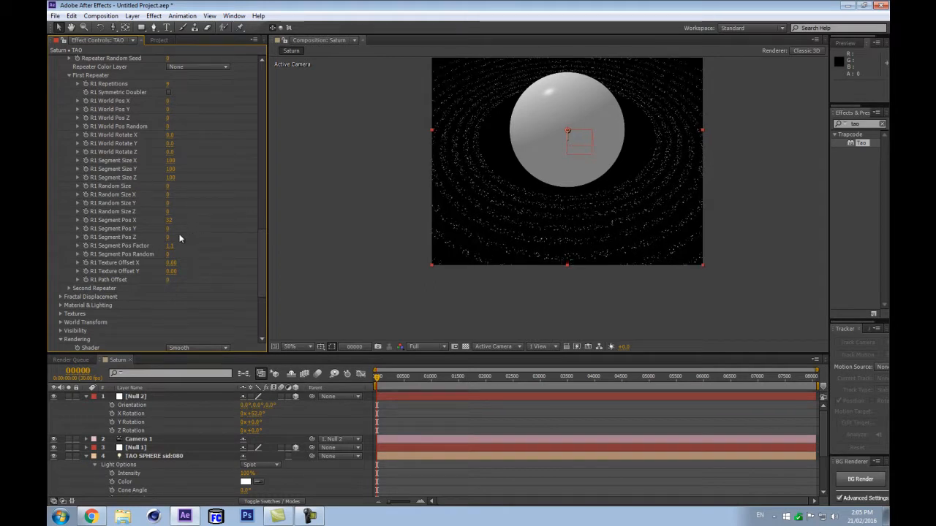
drag(169, 219, 158, 215)
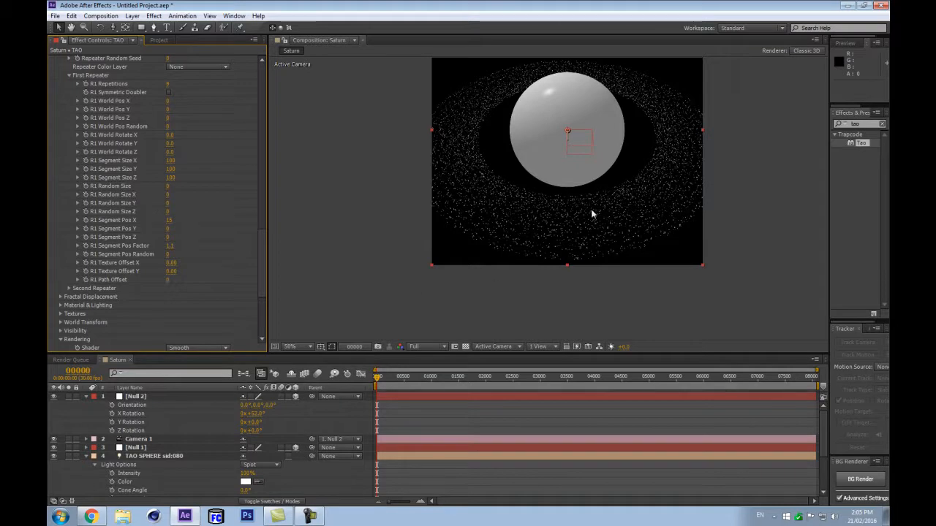
Collapse the open properties of the TAO SPHERE light and Null 2, and deselect all layers
scroll(590, 212, up, 2)
scroll(589, 212, down, 2)
drag(262, 264, 292, 198)
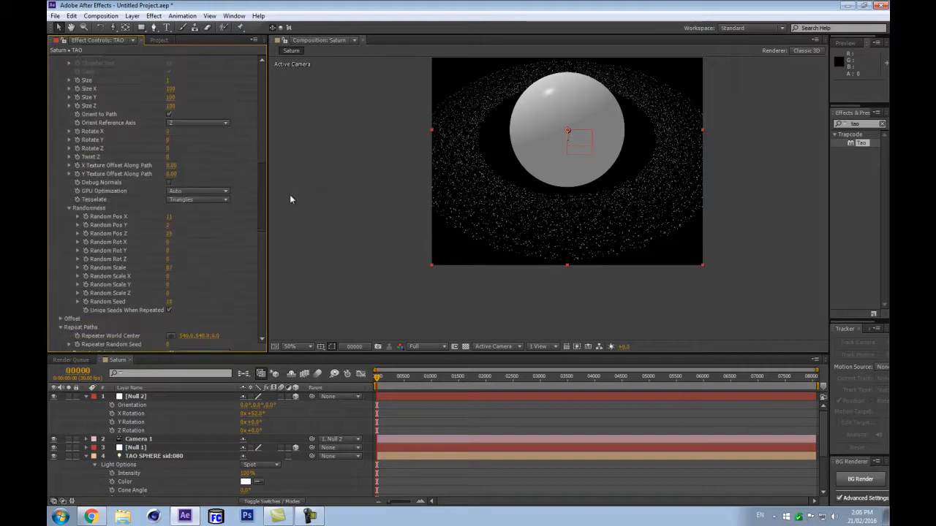
click(84, 455)
click(85, 398)
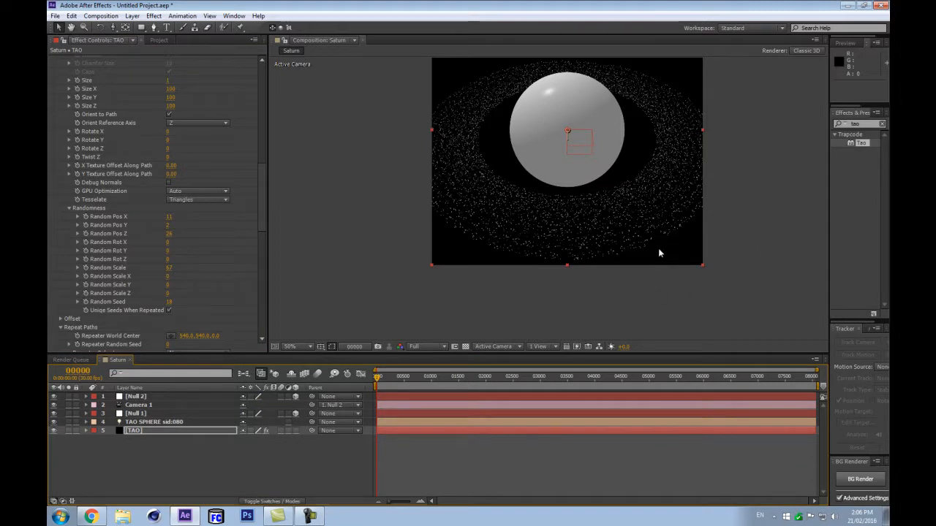
click(190, 468)
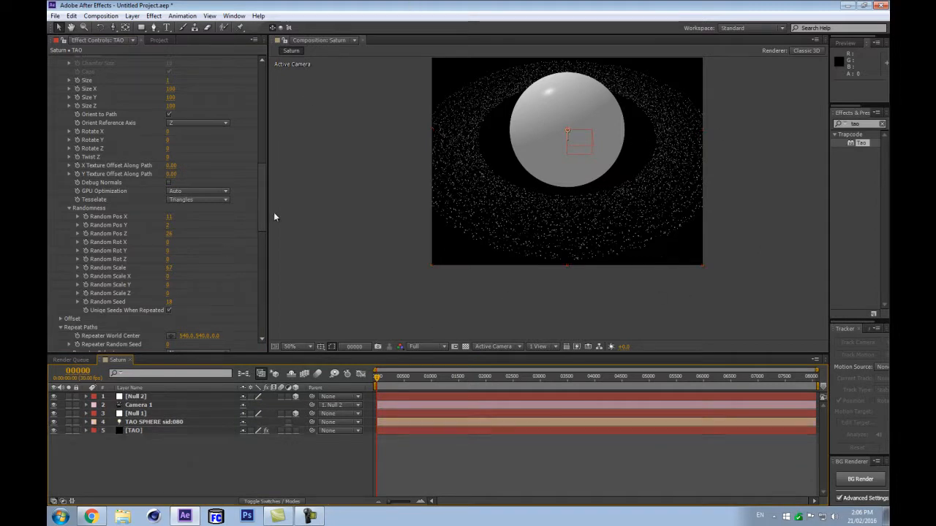
drag(265, 217, 257, 253)
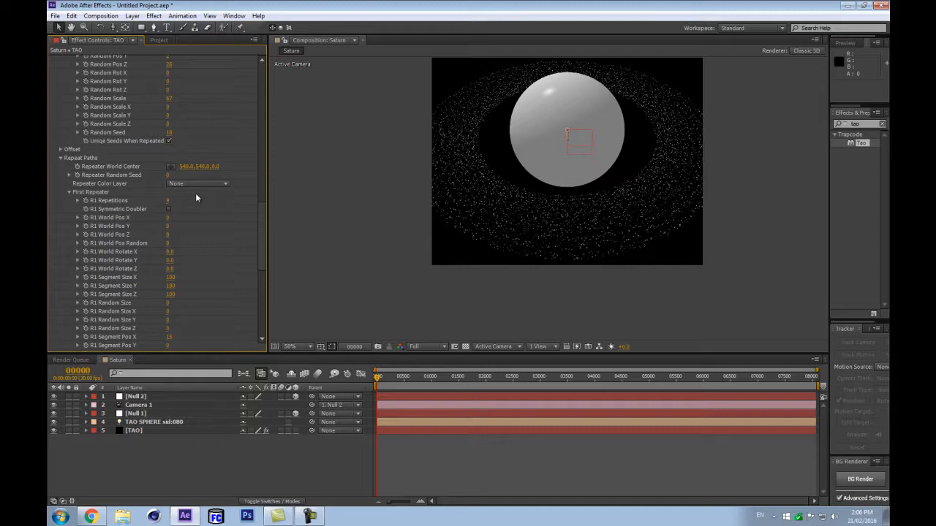
Create a black solid layer measuring 1000 by 1000 px
key(ctrl+y)
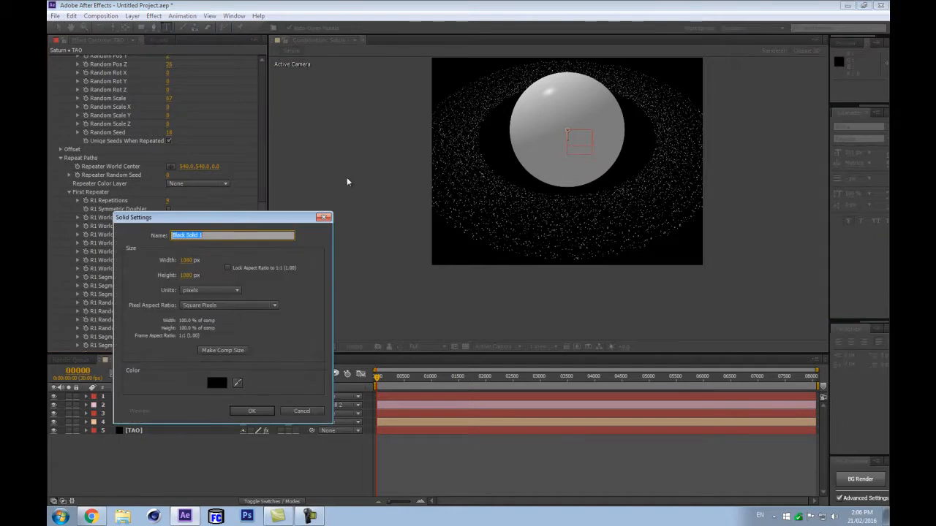
click(187, 260)
text(1000)
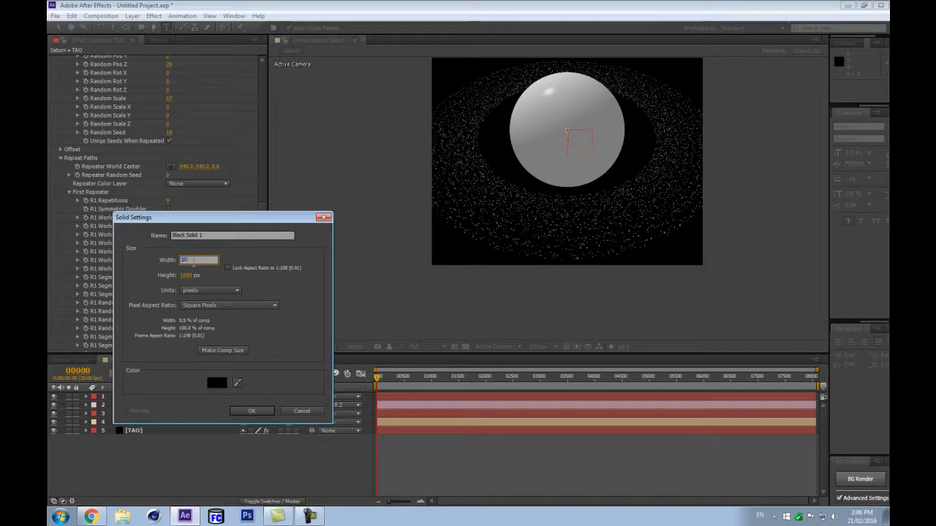
key(Tab)
text(1000)
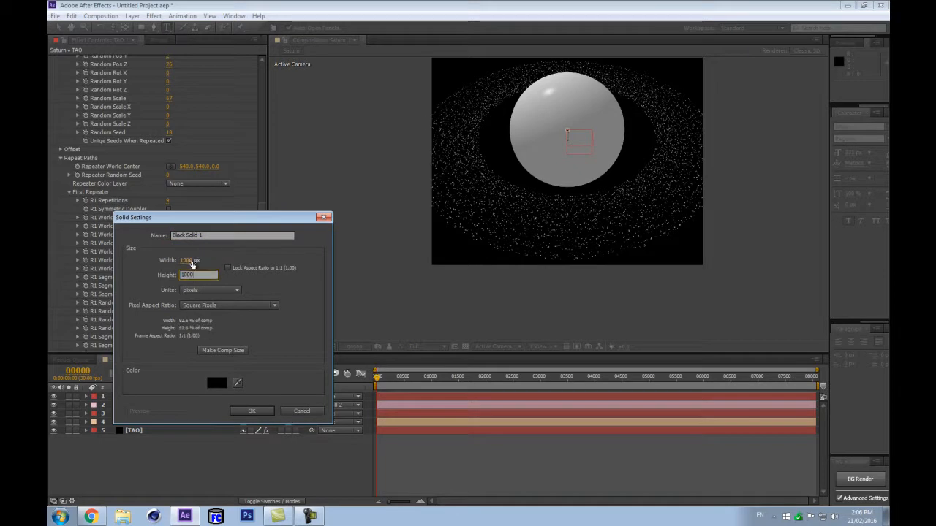
click(235, 411)
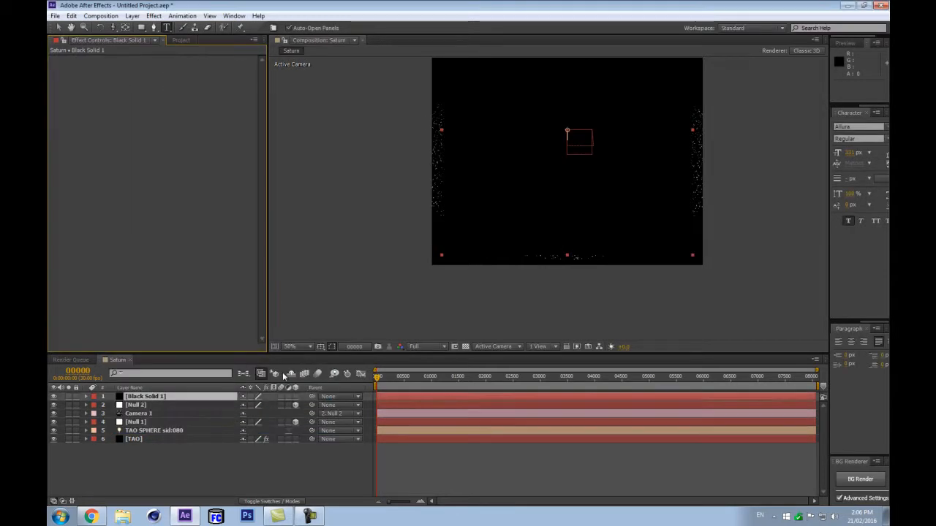
Hide the new black solid and rename it TEX
key(v)
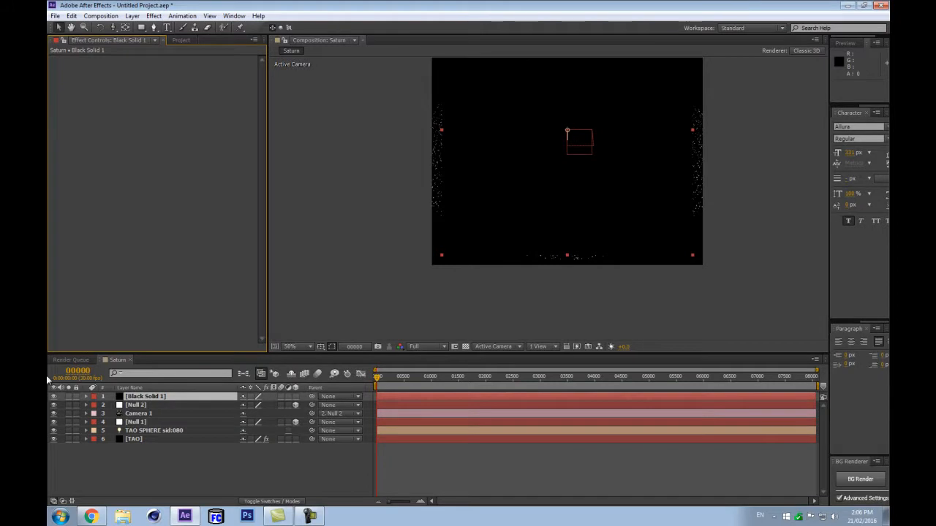
click(52, 397)
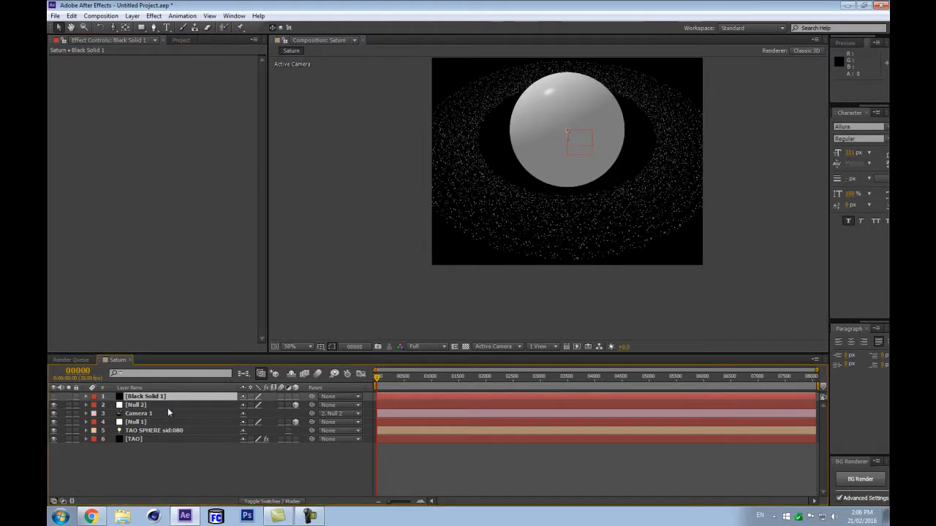
key(Return)
text(TEX)
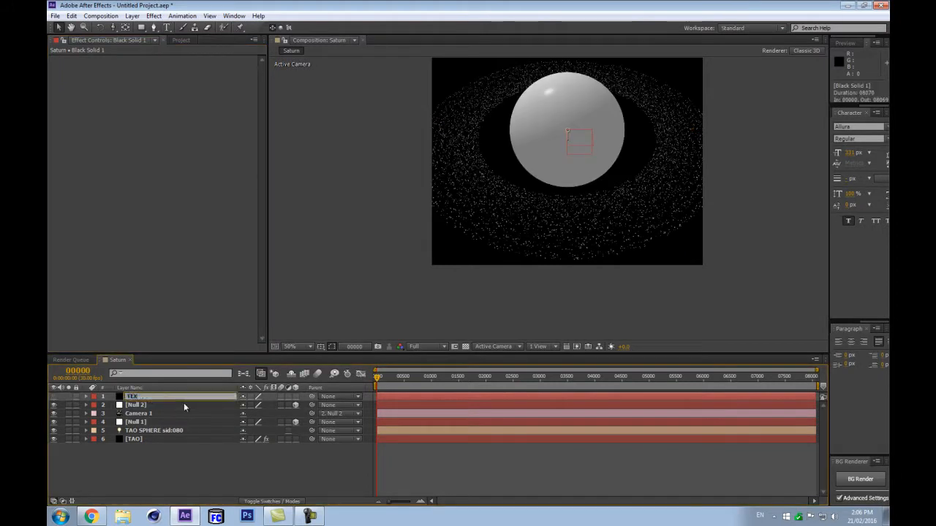
key(Return)
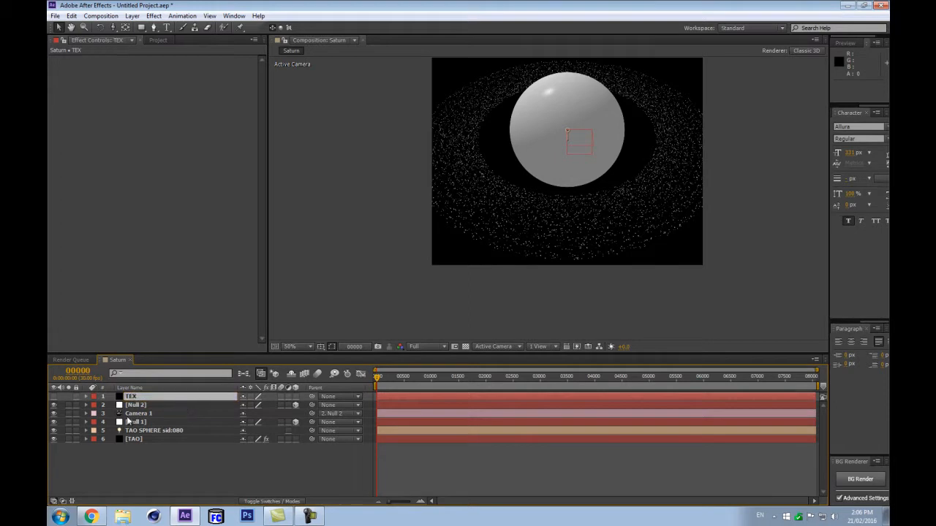
Pre-compose the TEX layer as TEX Comp 1, leaving all attributes in Saturn, and open the new composition
key(ctrl+shift+c)
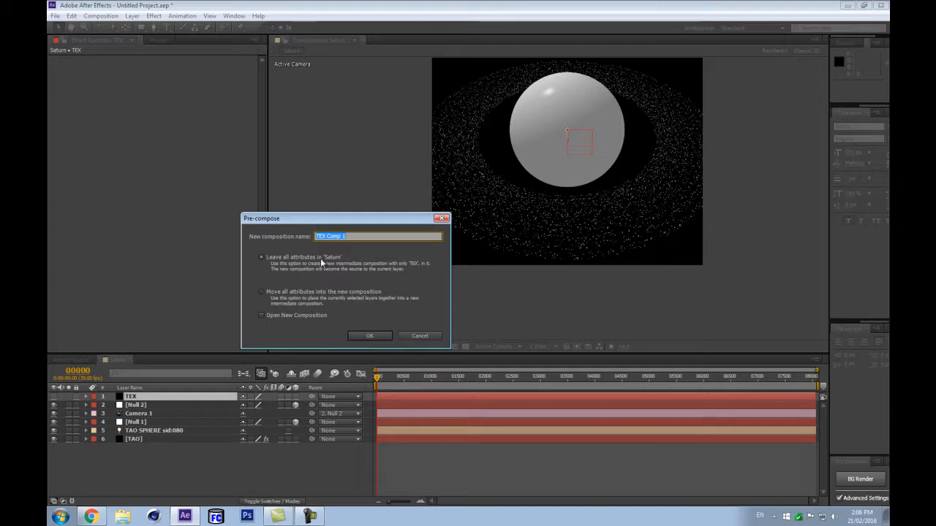
click(379, 335)
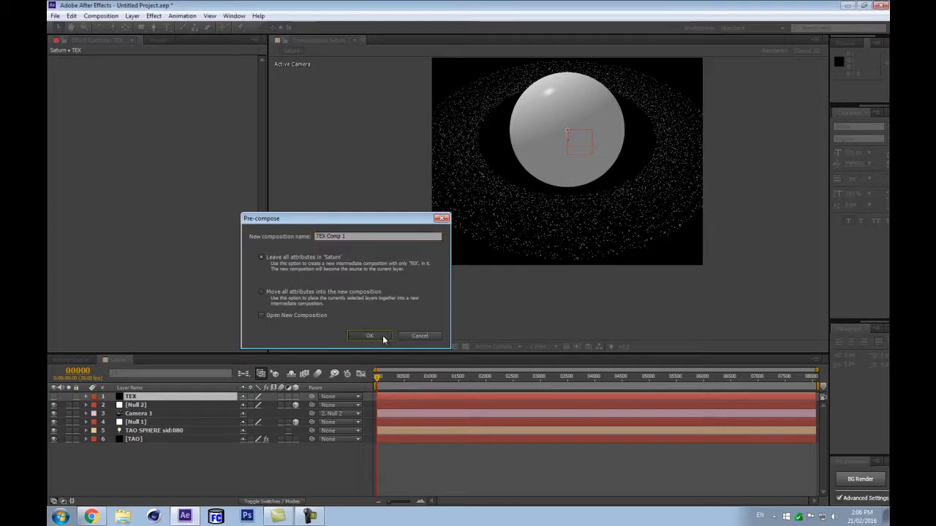
double_click(145, 396)
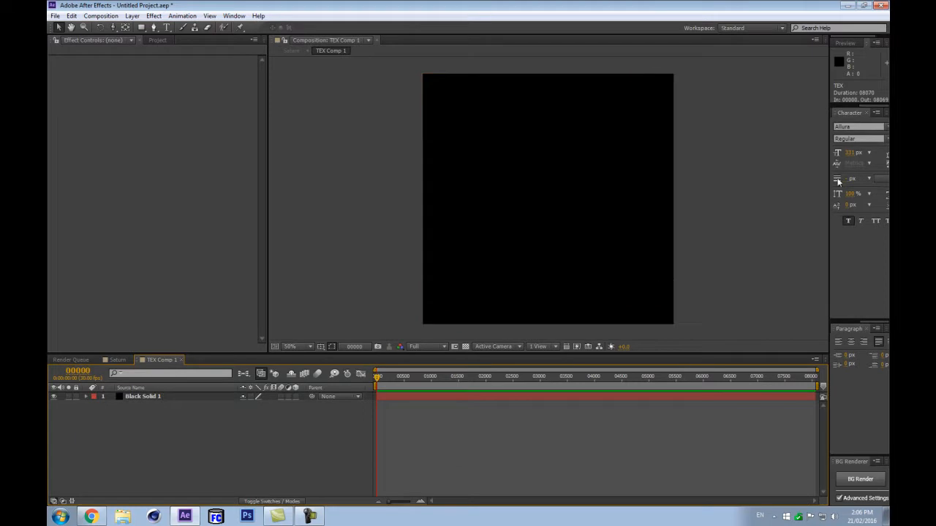
Widen the effects search area, find Fractal Noise and apply it to Black Solid 1
drag(826, 176, 728, 185)
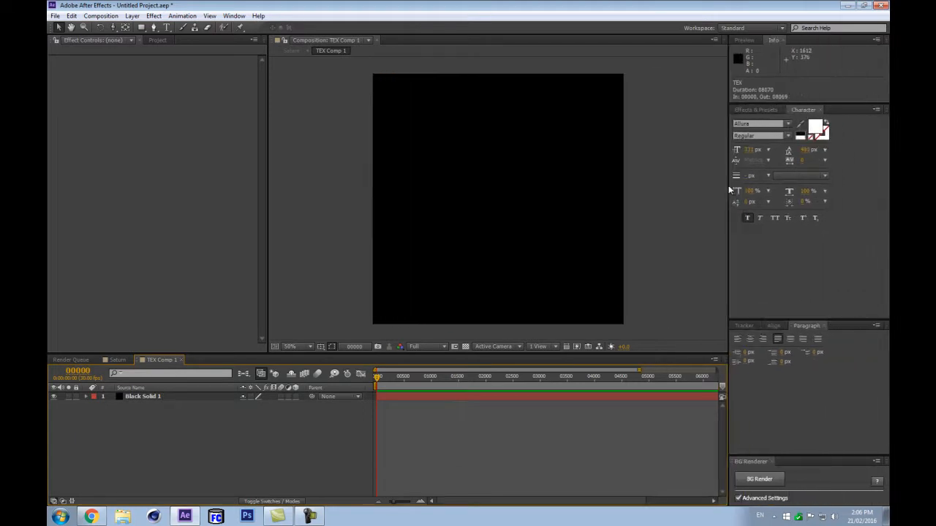
click(756, 110)
click(793, 122)
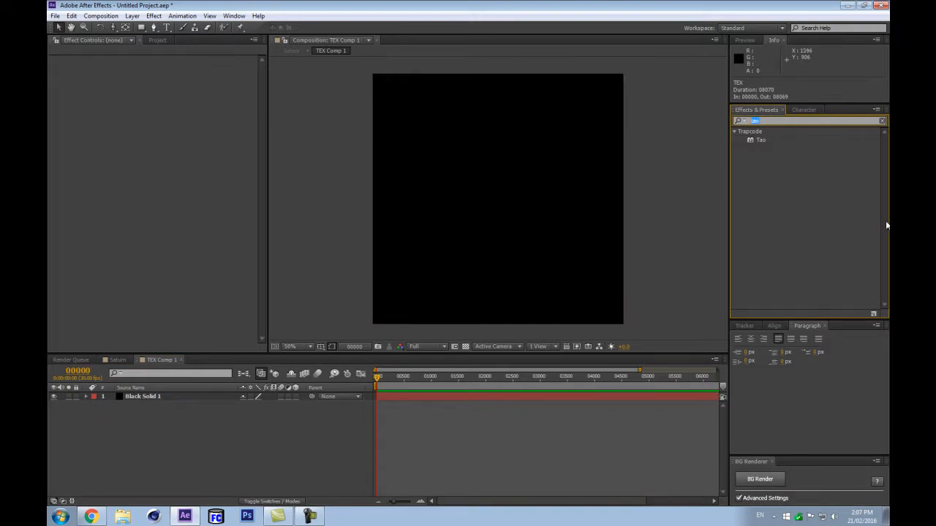
text(frac)
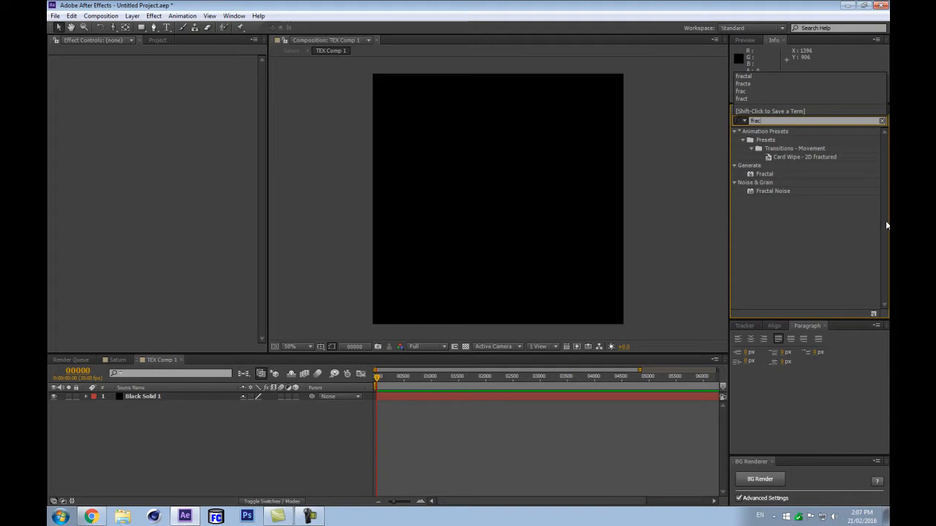
drag(780, 190, 181, 398)
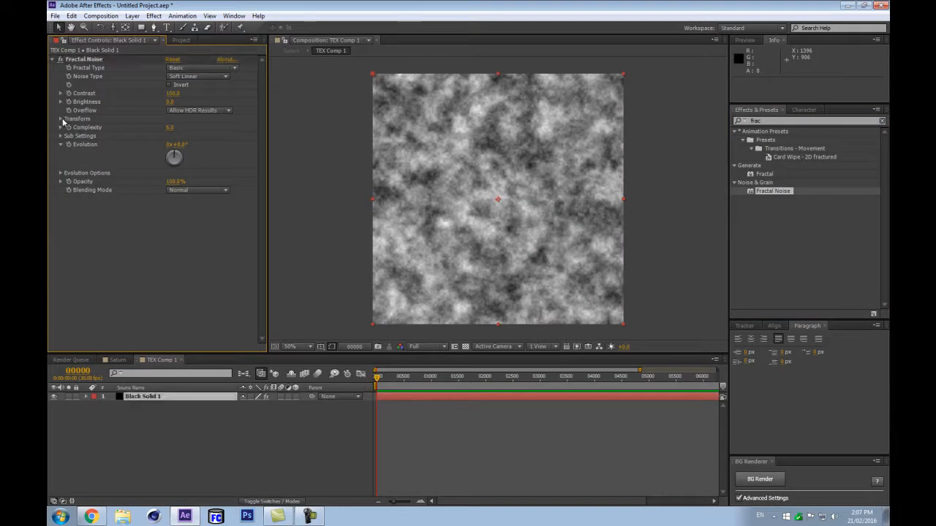
Turn off Fractal Noise's Uniform Scaling and set Scale Width to 8000 to stretch the noise into horizontal bands
click(61, 119)
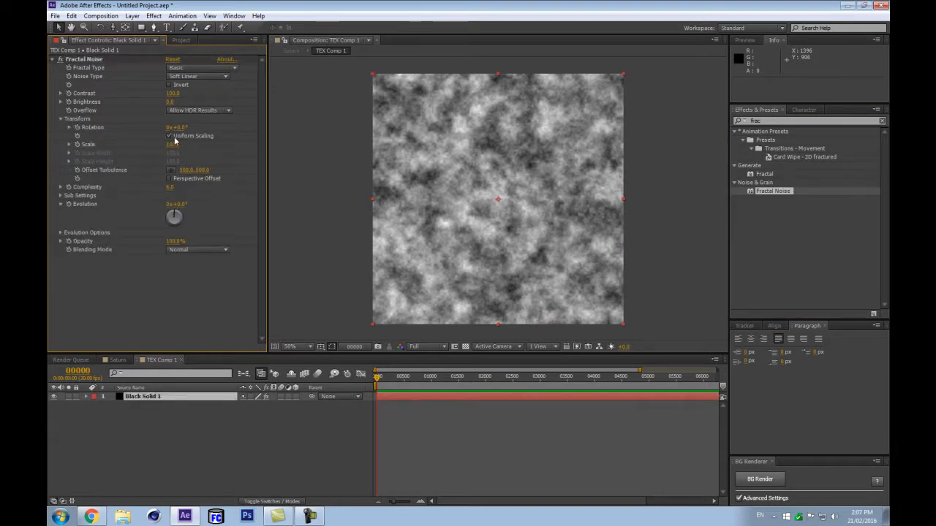
click(169, 136)
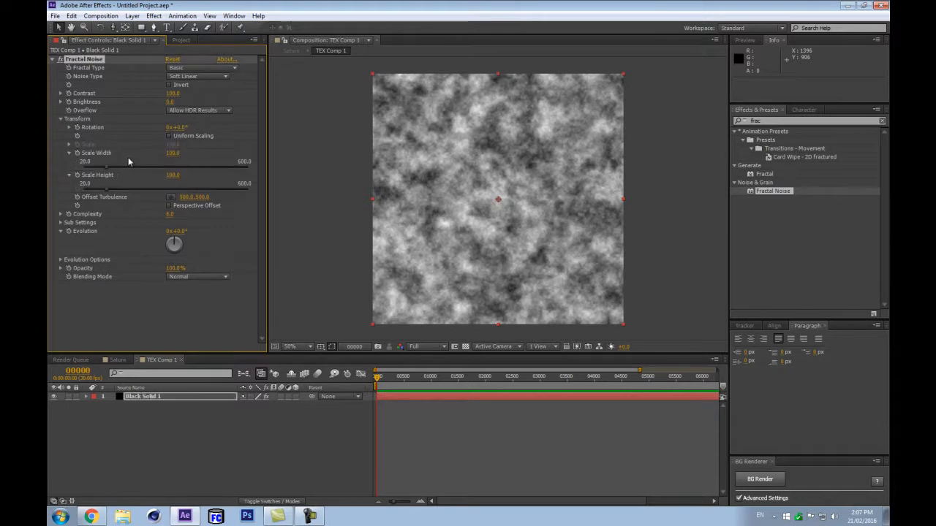
drag(172, 155, 571, 52)
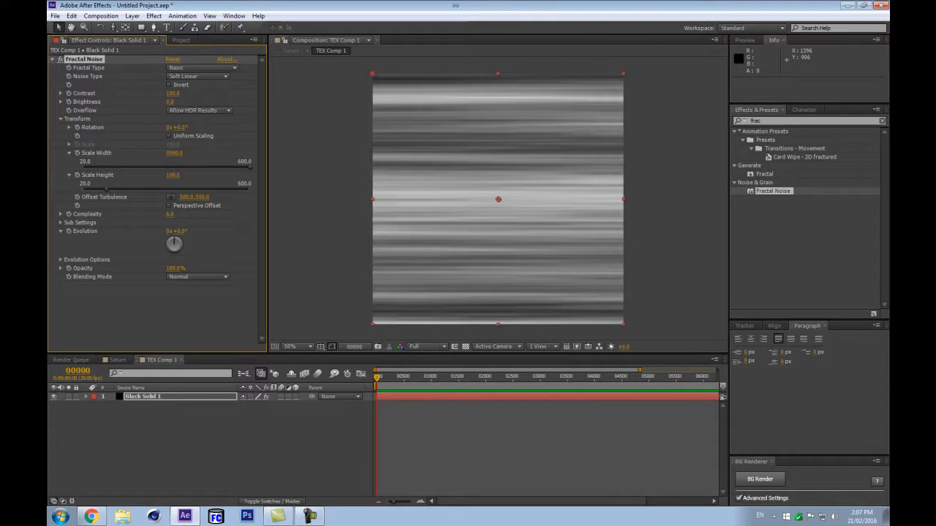
click(174, 153)
text(8000)
key(Return)
click(328, 429)
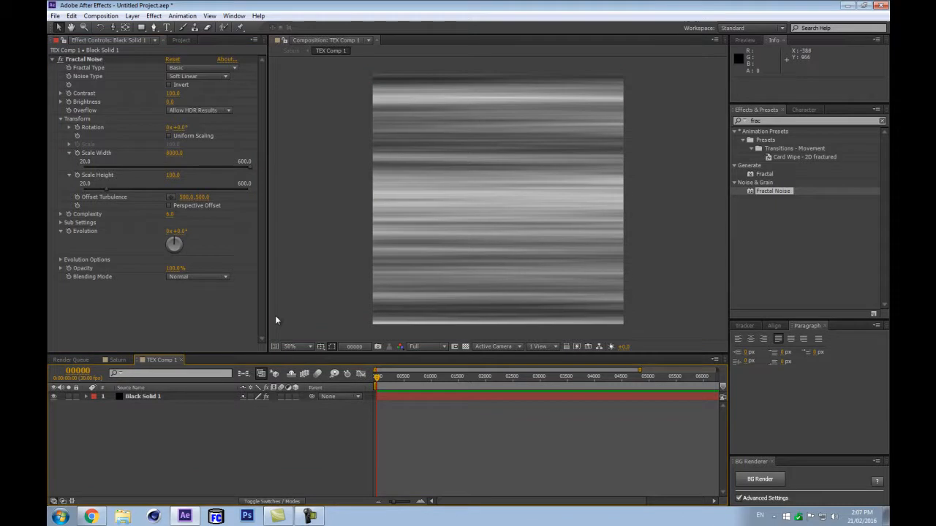
Return to the Saturn composition and look through the TAO layer's Randomness and Repeat Paths settings, including Repeater Color Layer
click(242, 374)
click(184, 373)
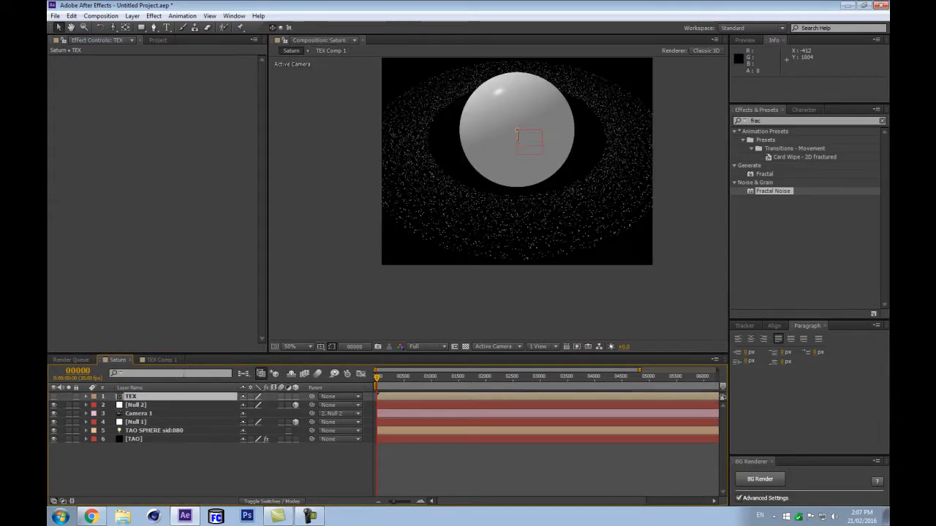
click(135, 440)
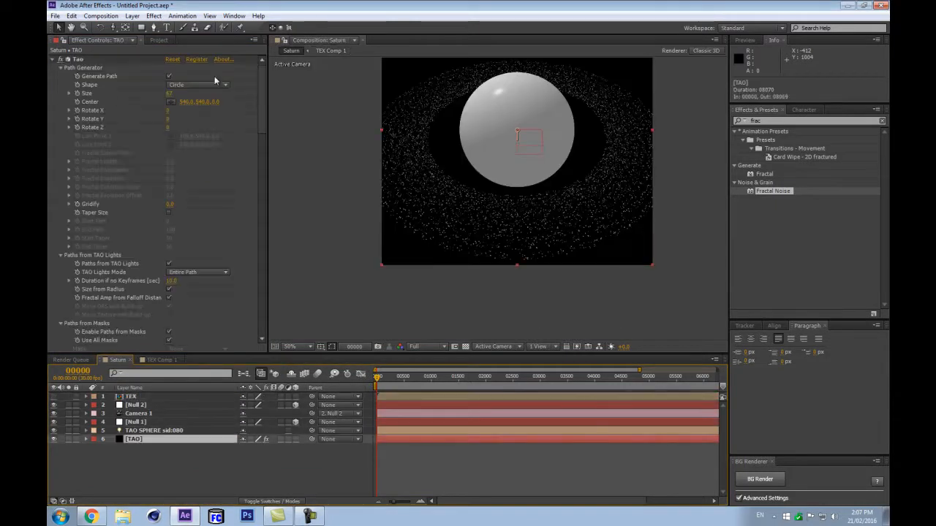
scroll(238, 247, down, 15)
scroll(263, 213, up, 1)
scroll(262, 212, down, 6)
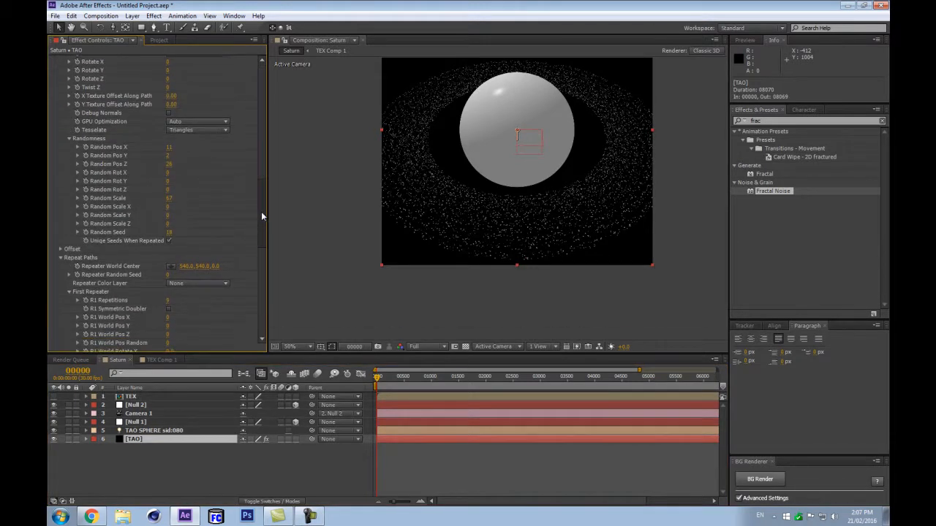
scroll(263, 241, down, 6)
scroll(267, 226, up, 12)
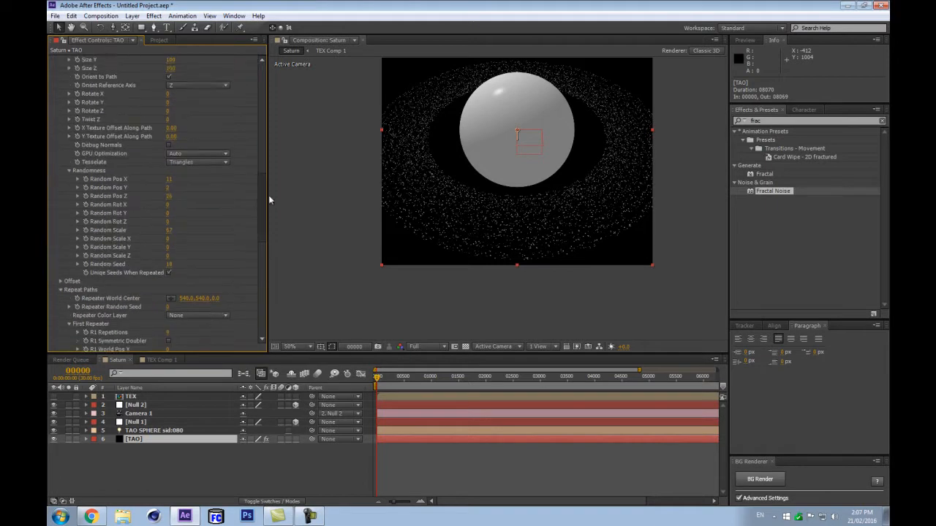
scroll(269, 206, up, 6)
scroll(269, 188, down, 3)
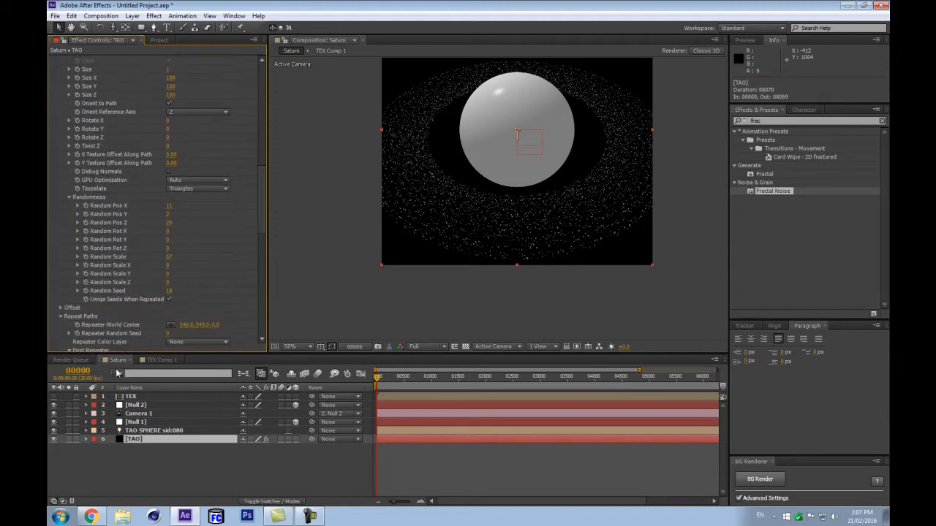
Create a black solid named REP-tex above the TEX layer and hide it
click(139, 396)
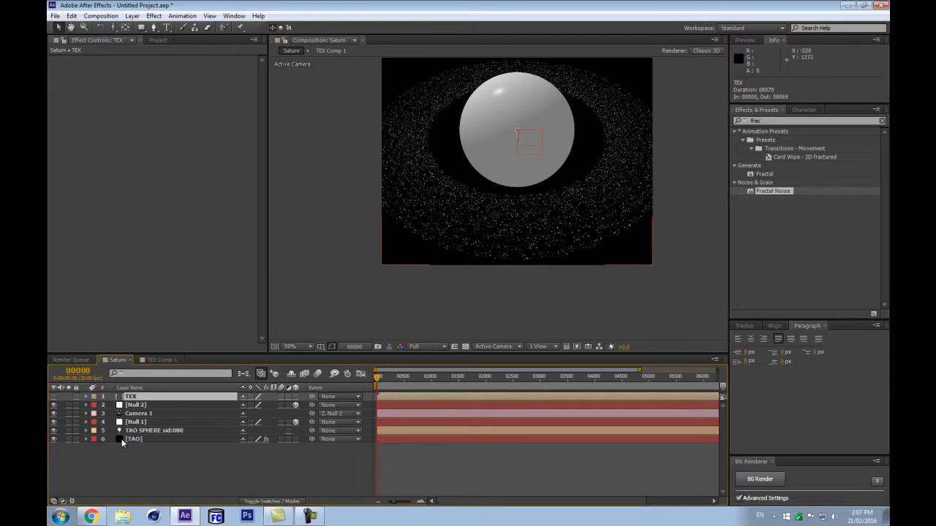
key(ctrl+y)
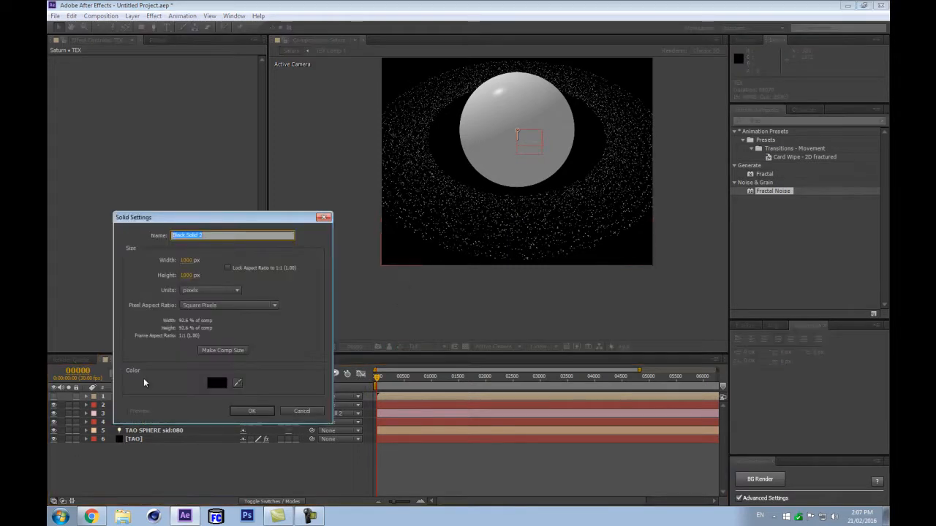
text(REP-tex)
key(Return)
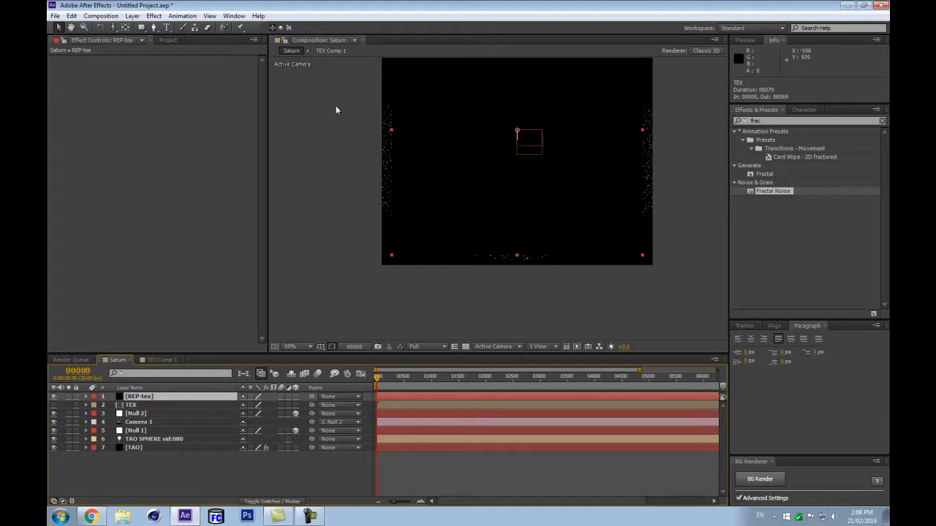
click(52, 397)
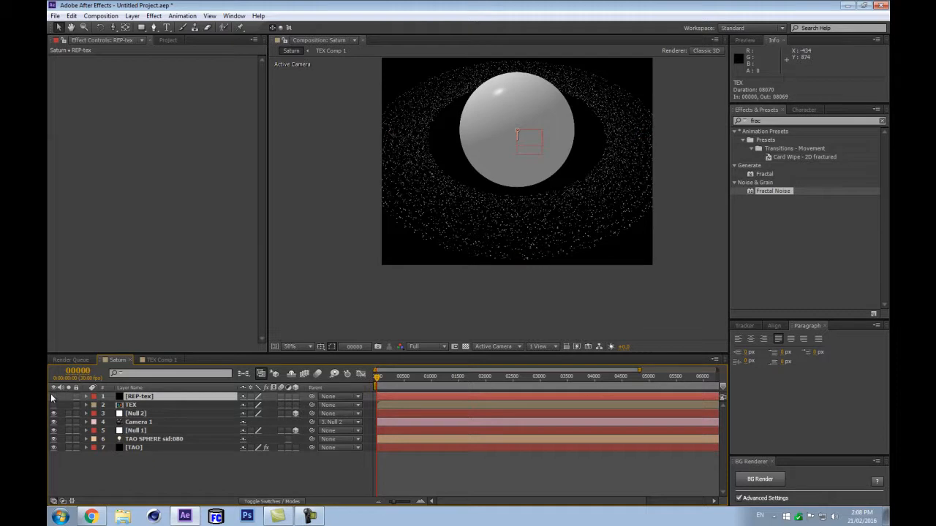
Pre-compose the REP-tex layer as REP-tex Comp 1, leaving all attributes in Saturn, and open the new composition
key(ctrl+shift+c)
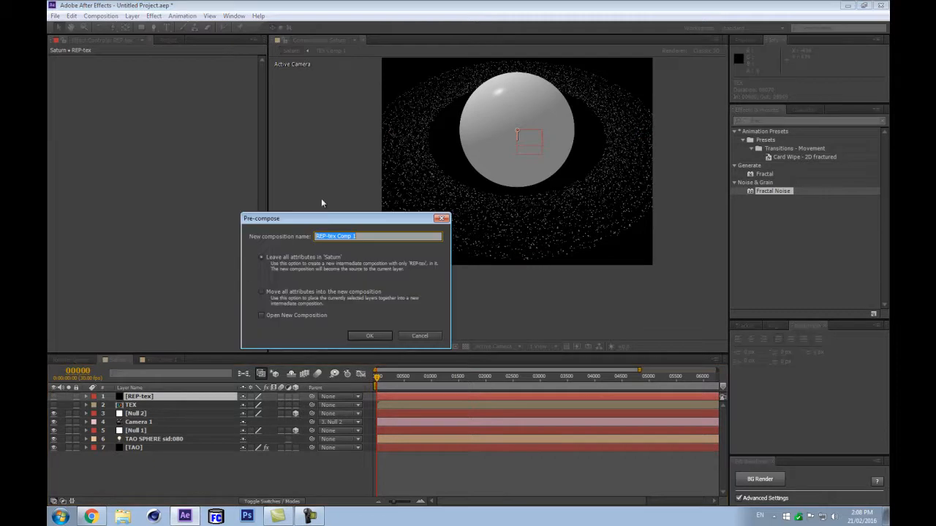
click(368, 335)
double_click(130, 396)
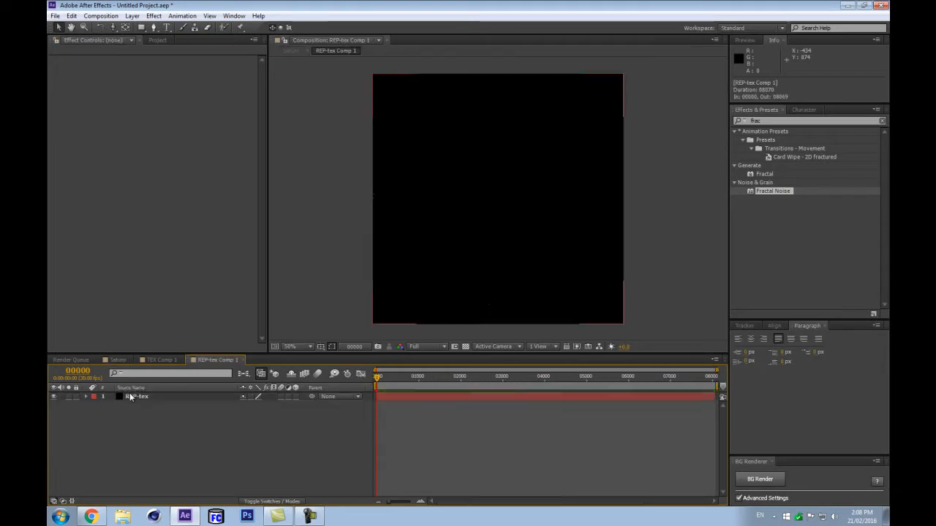
Find the Ramp effect and apply it to the REP-tex solid
click(518, 264)
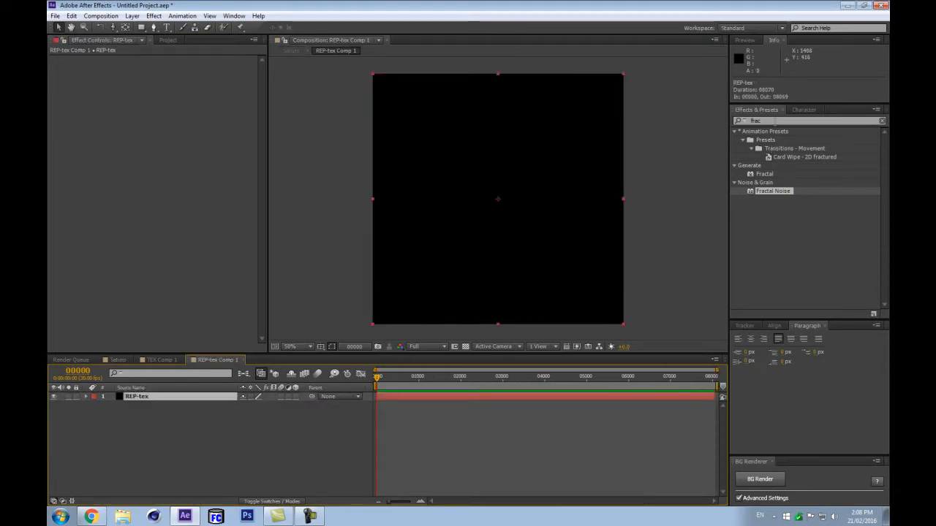
drag(774, 122, 729, 122)
text(ramp)
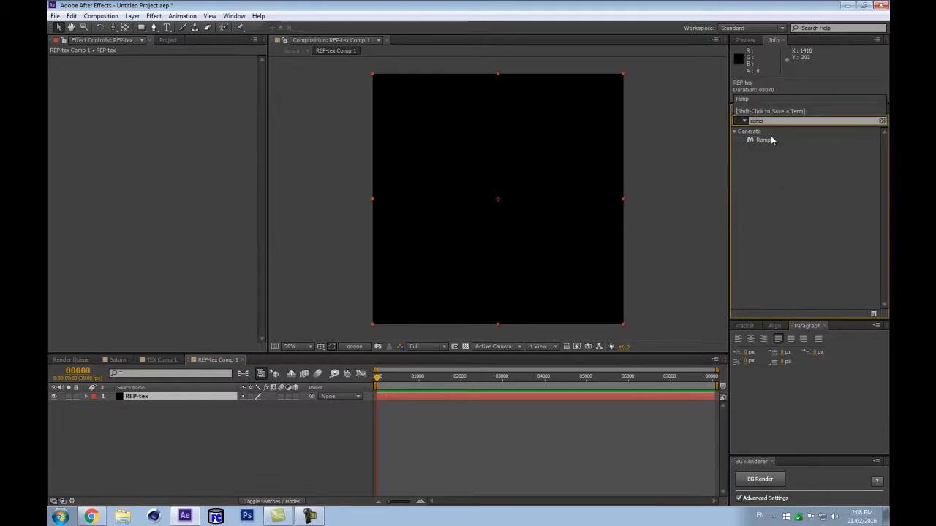
double_click(763, 139)
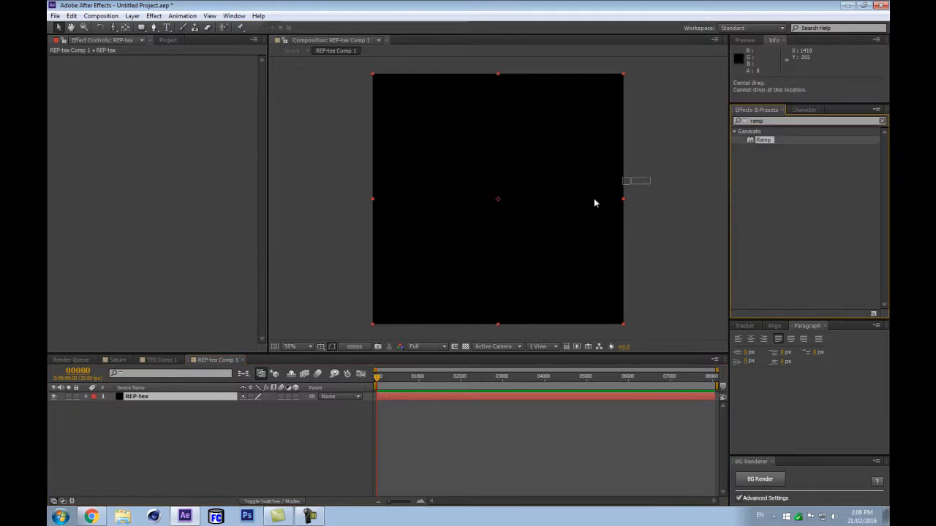
Apply Colorama after Ramp on the REP-tex solid and turn off Interpolate Palette in its Output Cycle
drag(764, 122, 730, 123)
text(colora)
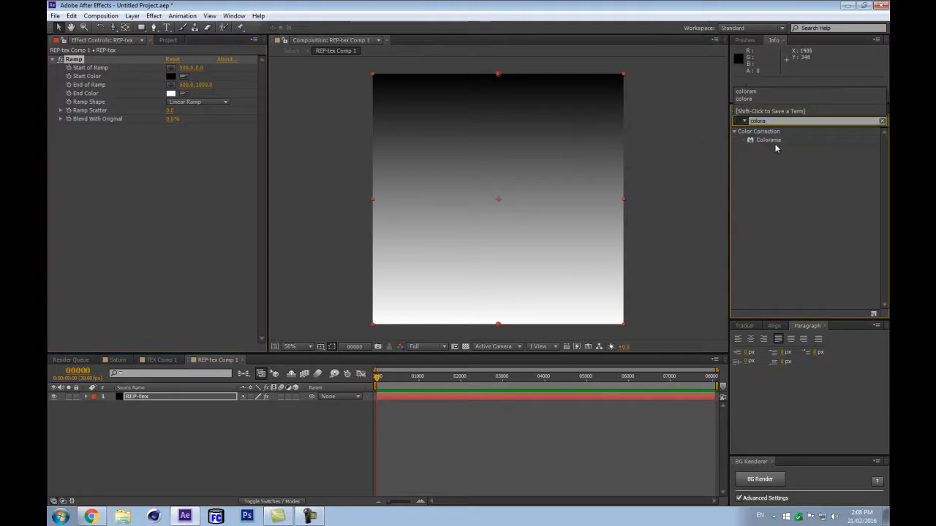
drag(774, 144, 166, 176)
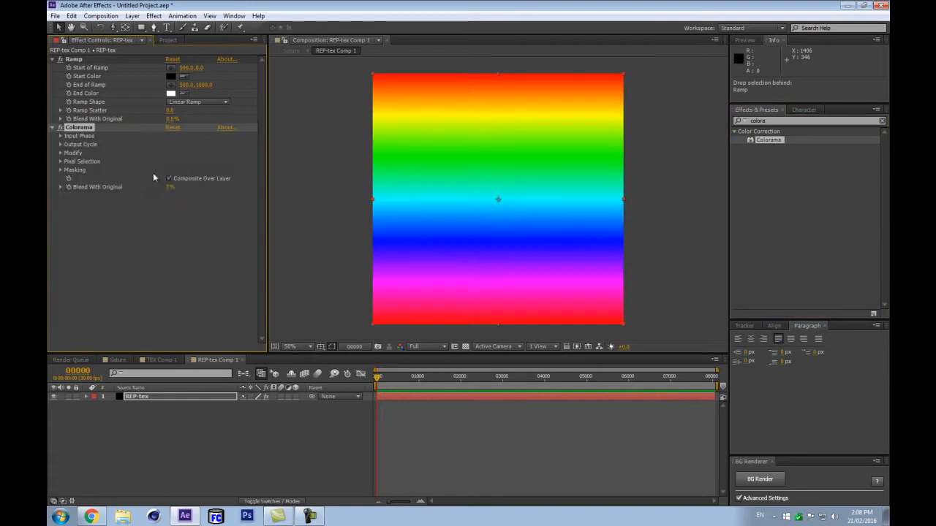
click(61, 145)
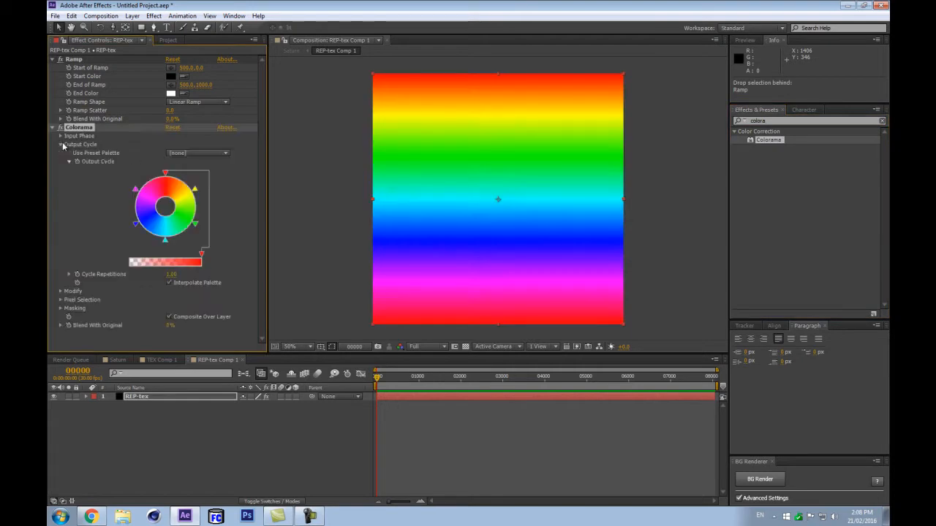
click(191, 282)
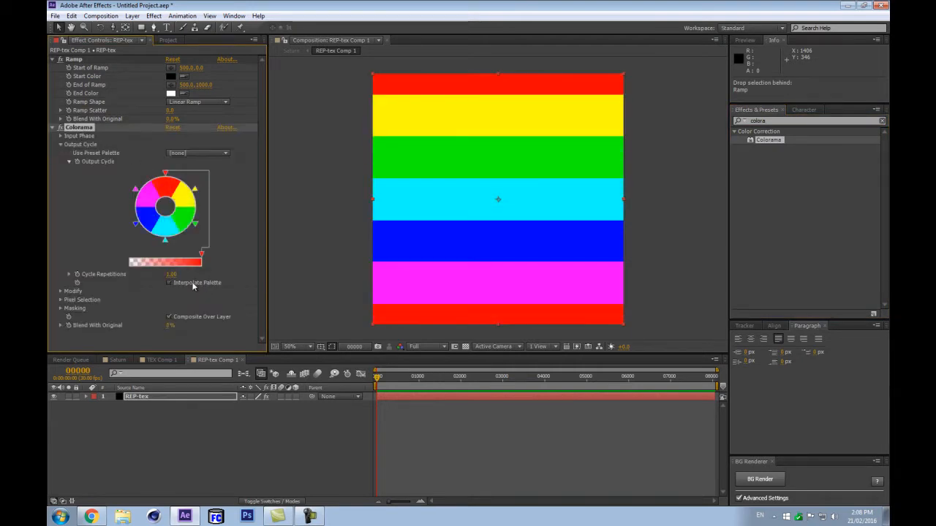
Change the red color of Colorama's Output Cycle to a beige of RGB 172, 167, 134
double_click(165, 174)
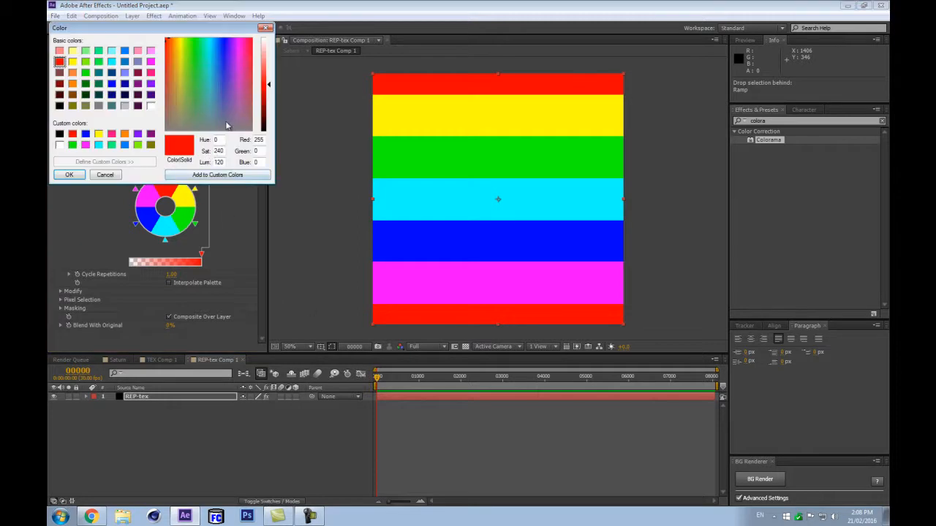
click(181, 112)
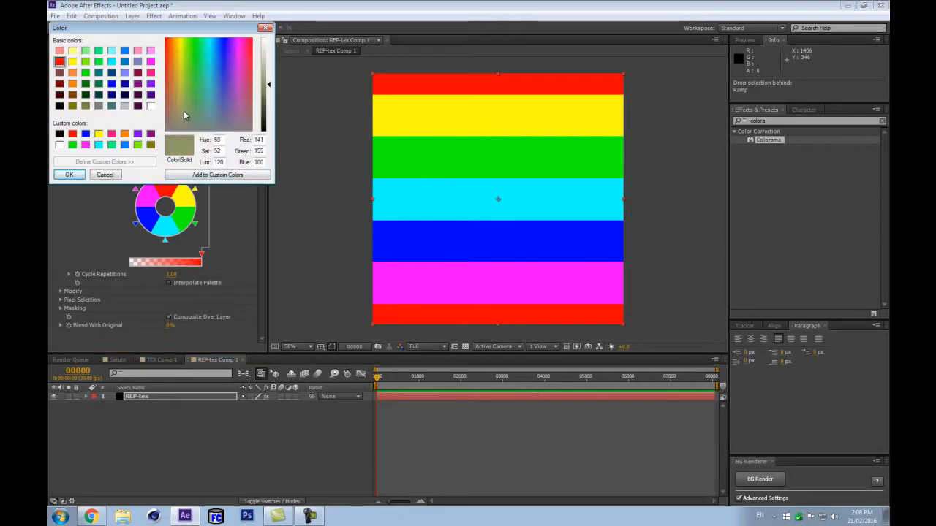
drag(183, 112, 177, 113)
click(267, 79)
drag(268, 79, 268, 74)
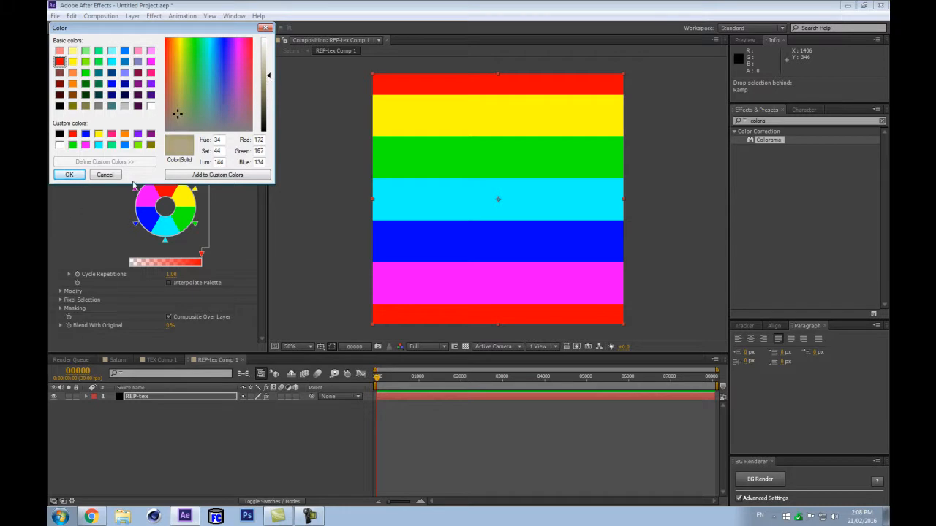
click(66, 175)
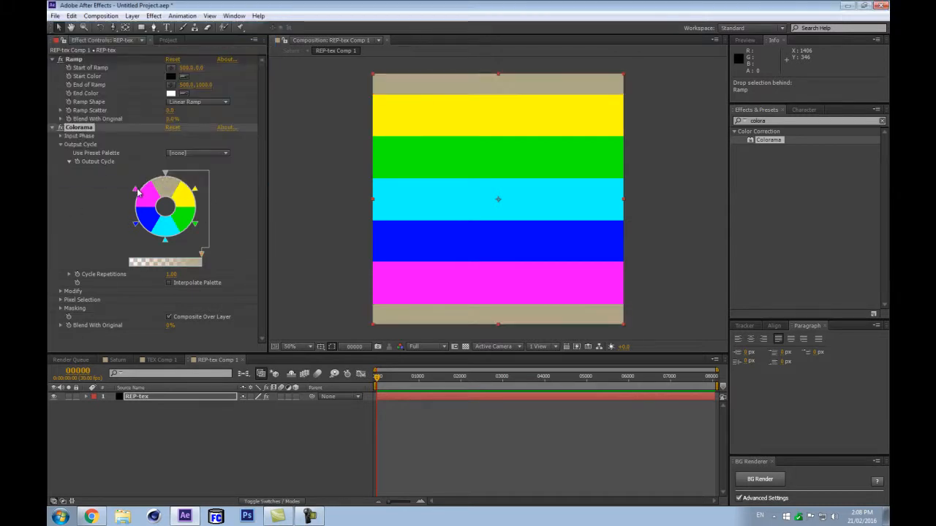
Change the magenta color of Colorama's Output Cycle to a pale grey-green of RGB 167, 182, 175
double_click(138, 192)
click(203, 118)
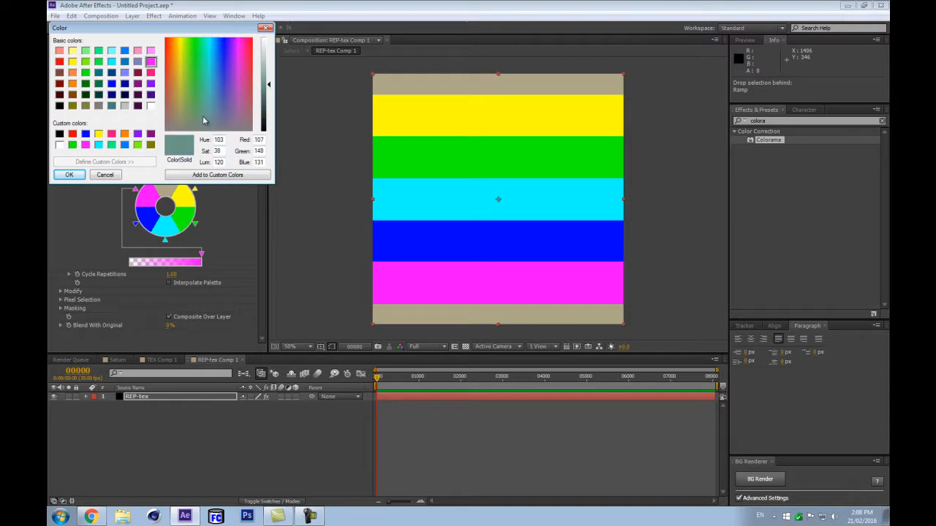
click(268, 98)
drag(269, 95, 269, 67)
click(203, 123)
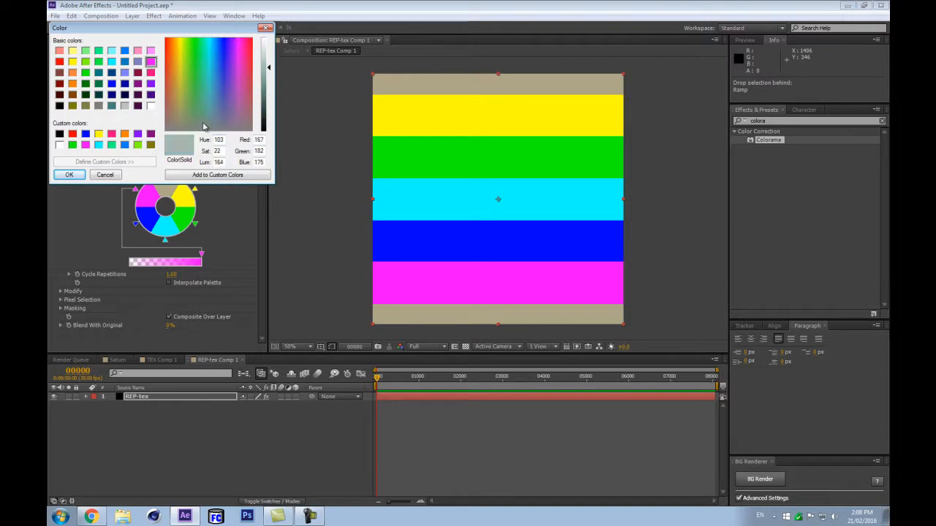
click(66, 175)
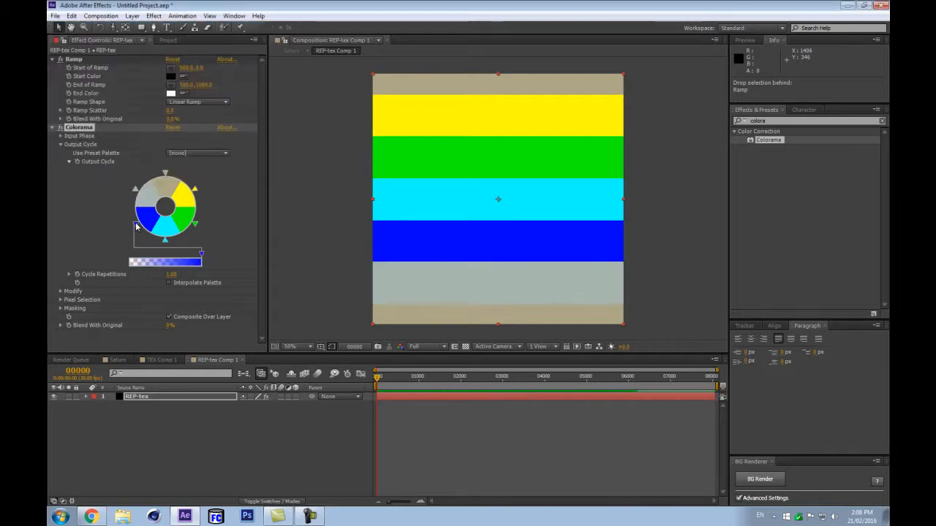
Change the blue color of Colorama's Output Cycle to a dark, desaturated slate grey
double_click(135, 225)
click(214, 123)
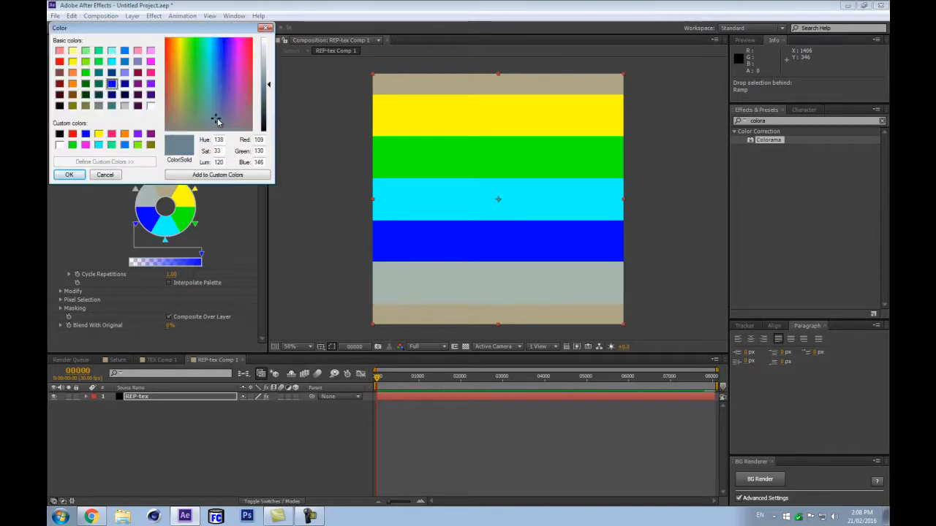
drag(269, 85, 269, 92)
click(218, 130)
click(68, 174)
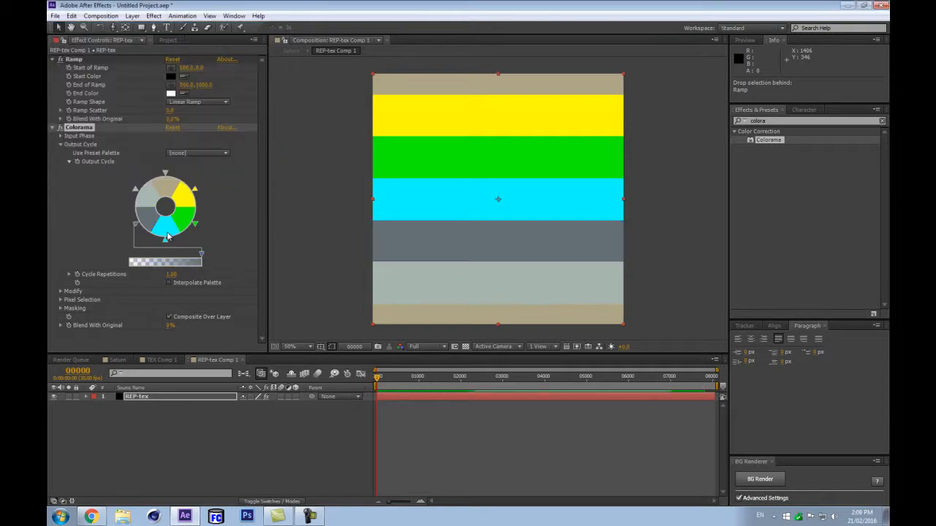
Change the cyan color of Colorama's Output Cycle to a light grey-green of RGB 187, 208, 200
double_click(166, 239)
click(275, 119)
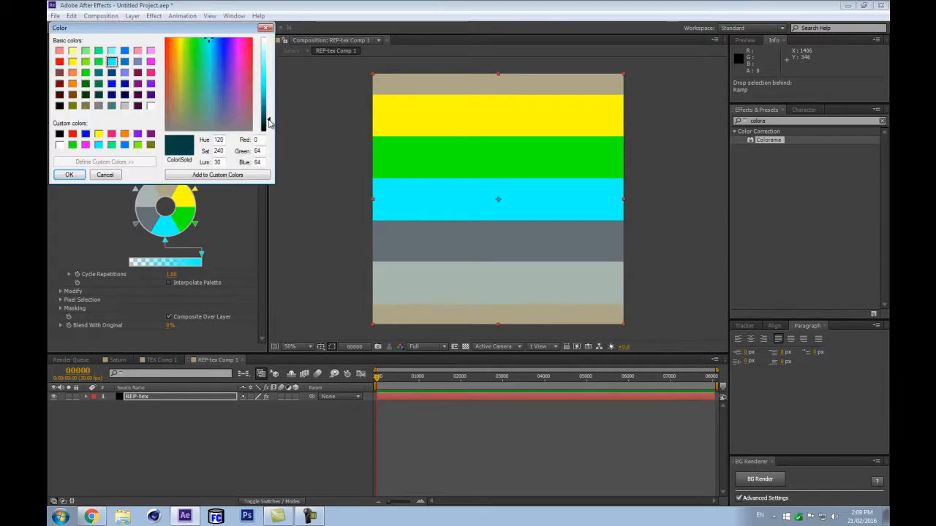
drag(208, 133, 208, 42)
click(272, 50)
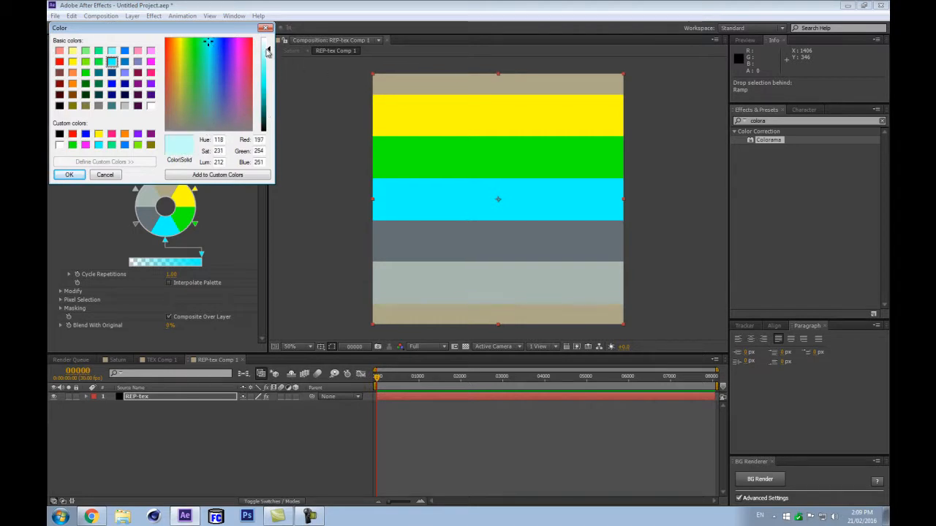
drag(204, 130, 202, 114)
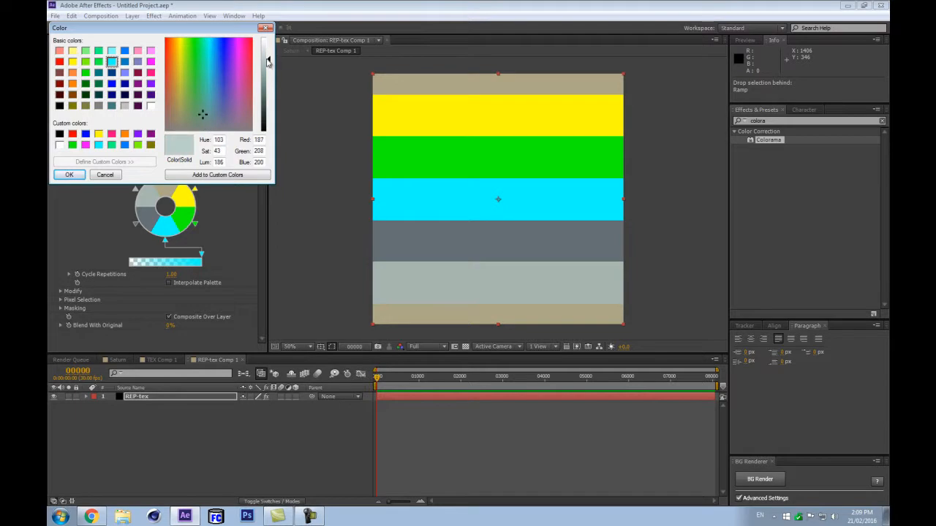
click(70, 174)
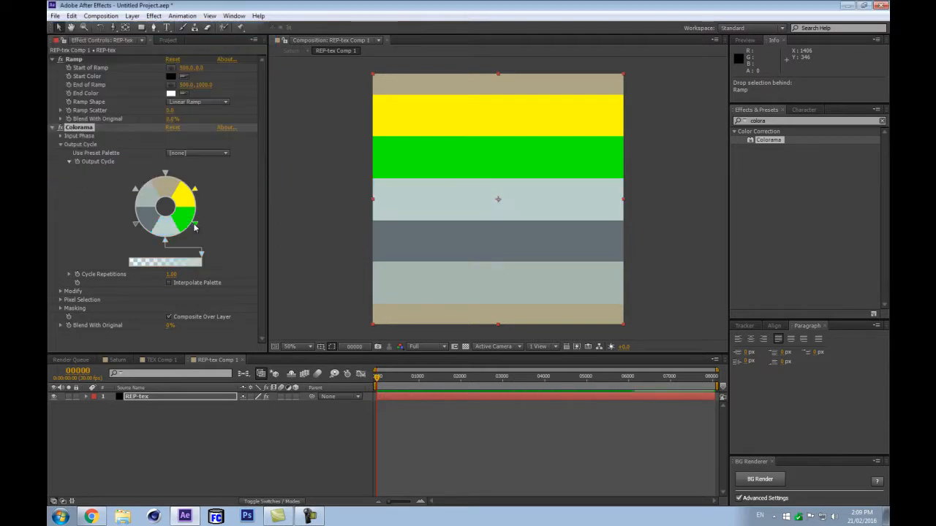
Change the green color of Colorama's Output Cycle to a dark muted green of RGB 73, 95, 71
double_click(191, 224)
click(264, 116)
click(192, 129)
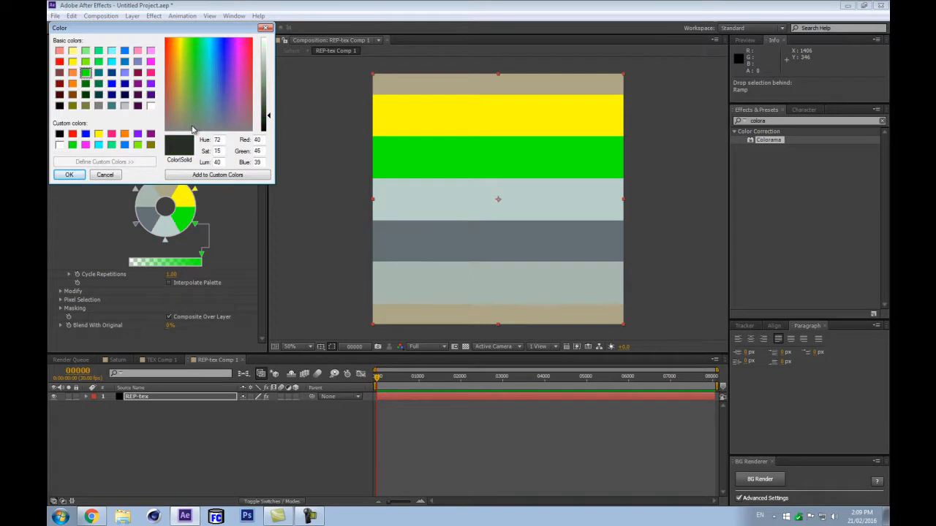
drag(194, 125, 193, 117)
click(266, 101)
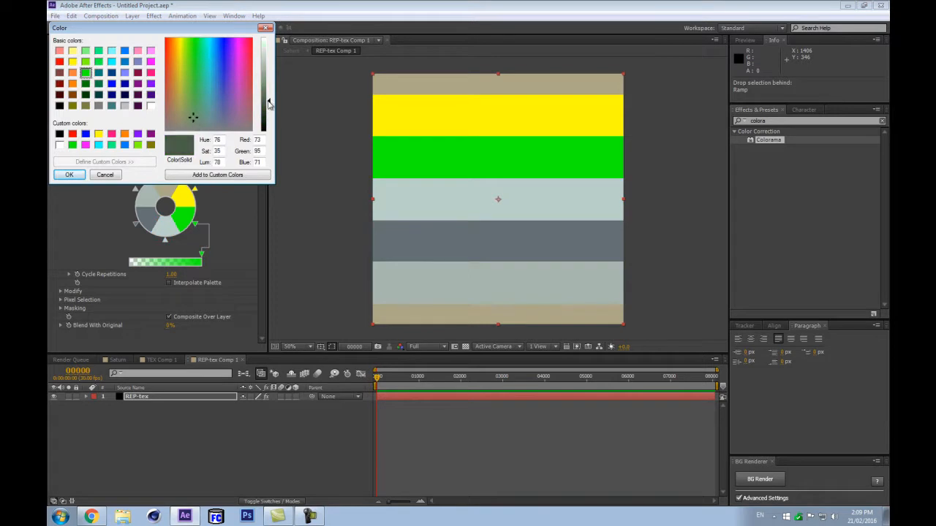
click(69, 174)
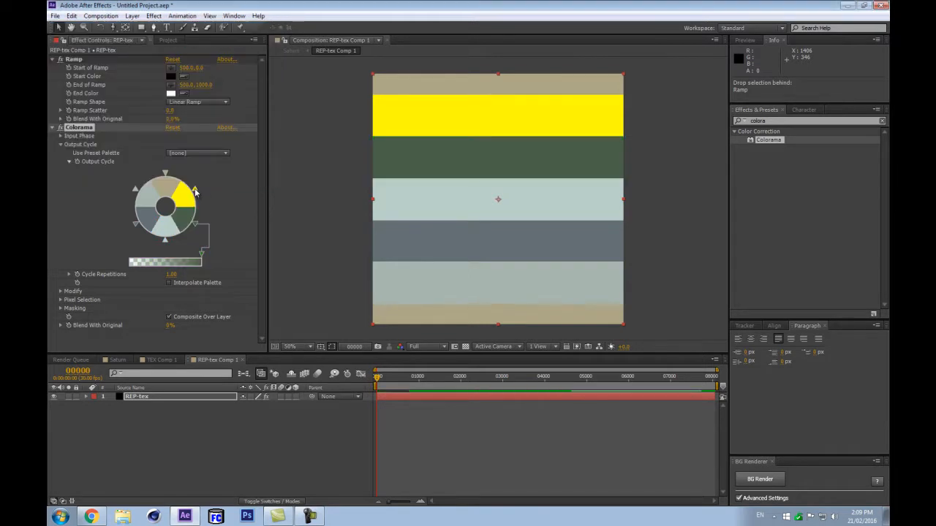
Change the yellow color of Colorama's Output Cycle to a muted olive of RGB 149, 148, 106
double_click(194, 190)
click(179, 115)
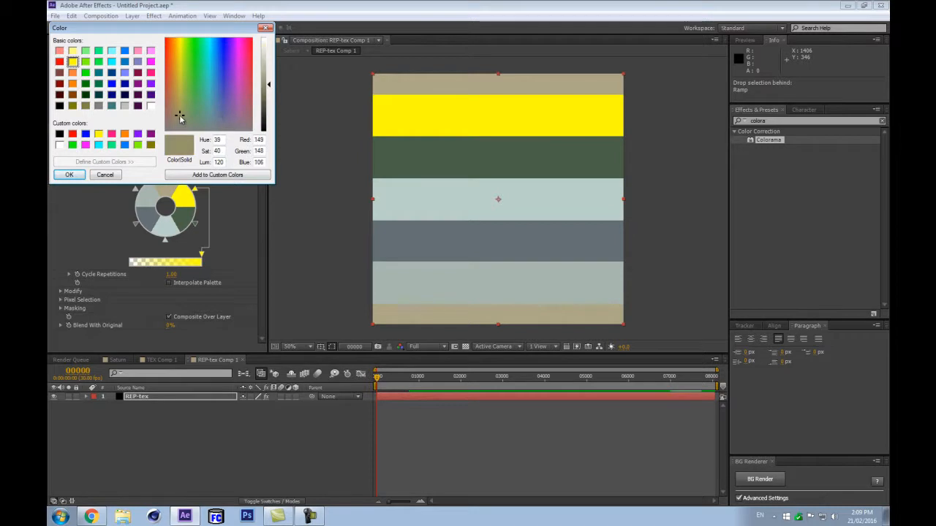
click(69, 174)
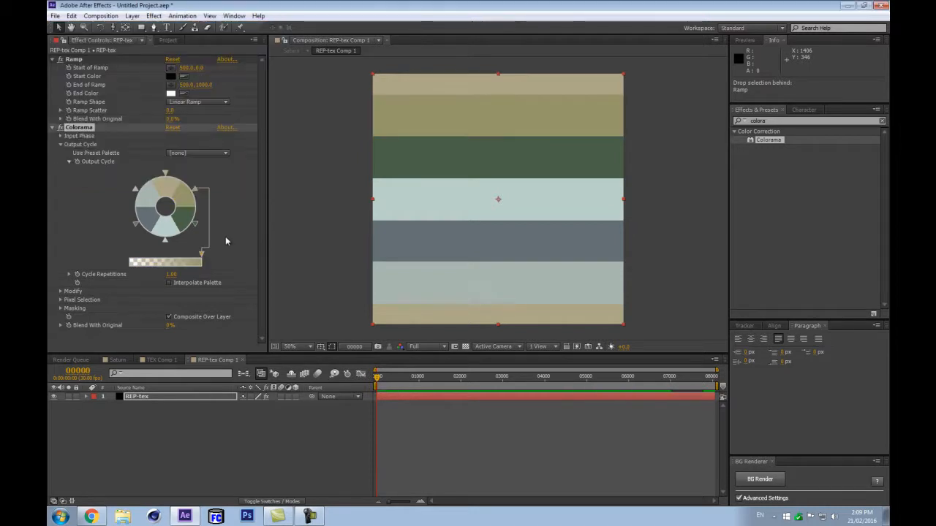
Return to the Saturn composition and show the TAO layer's effect settings
click(242, 375)
click(177, 374)
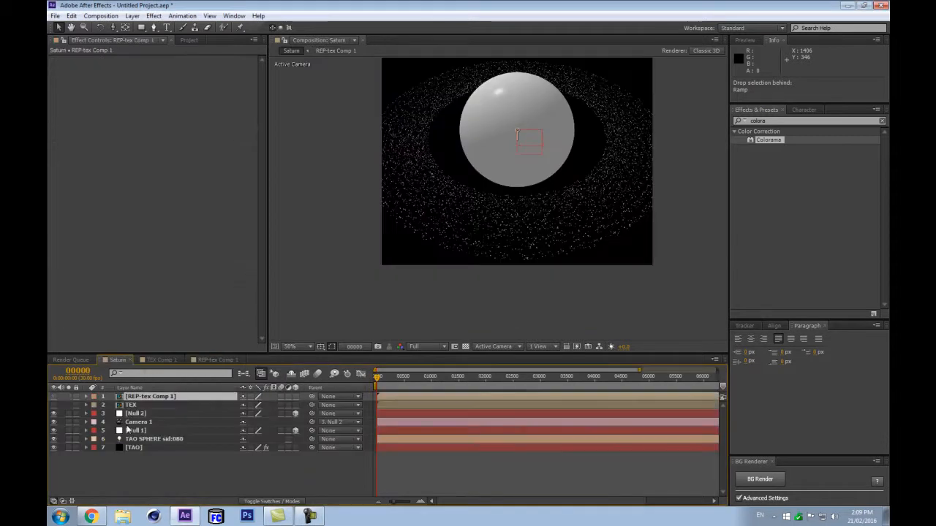
click(145, 449)
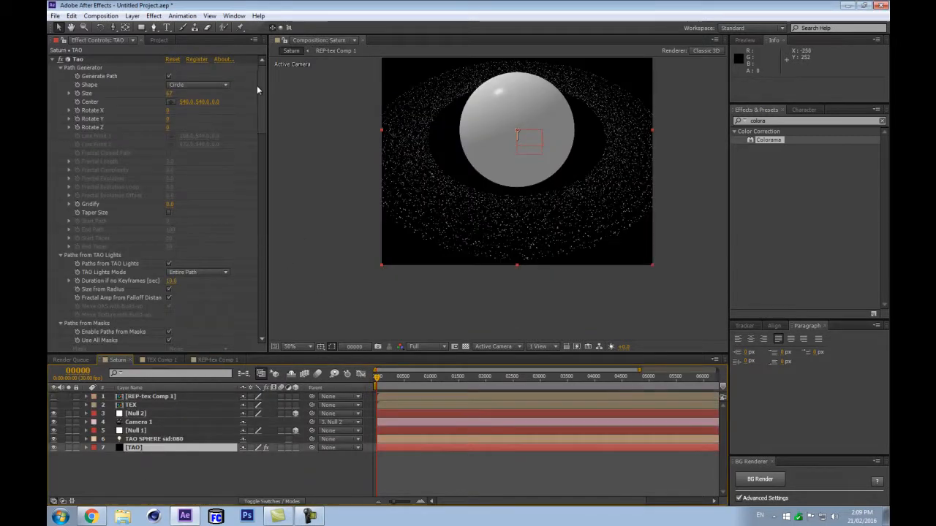
Switch to Chrome, view the enlarged Saturn photo from the Wikipedia article as color reference, and return to After Effects
click(91, 516)
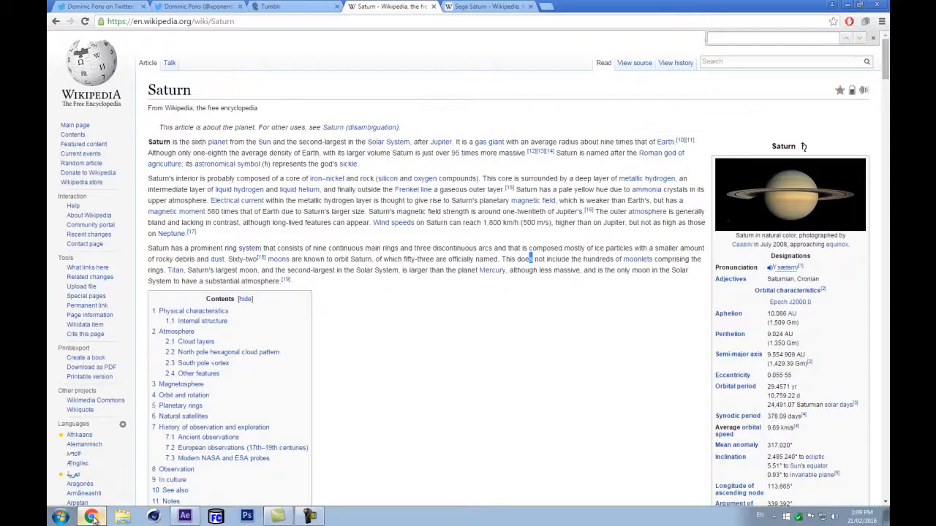
click(784, 206)
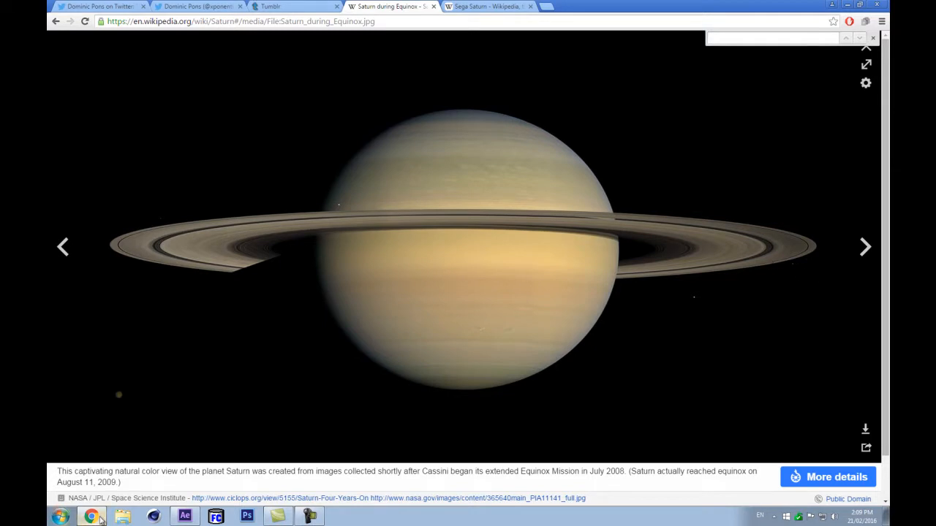
click(185, 516)
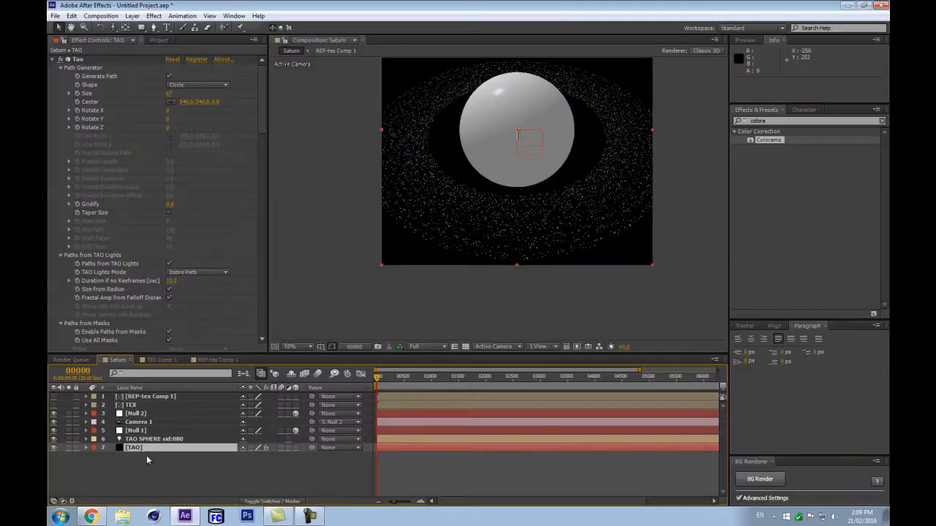
Review the color bands in REP-tex Comp 1 and go back to the Saturn composition
double_click(133, 405)
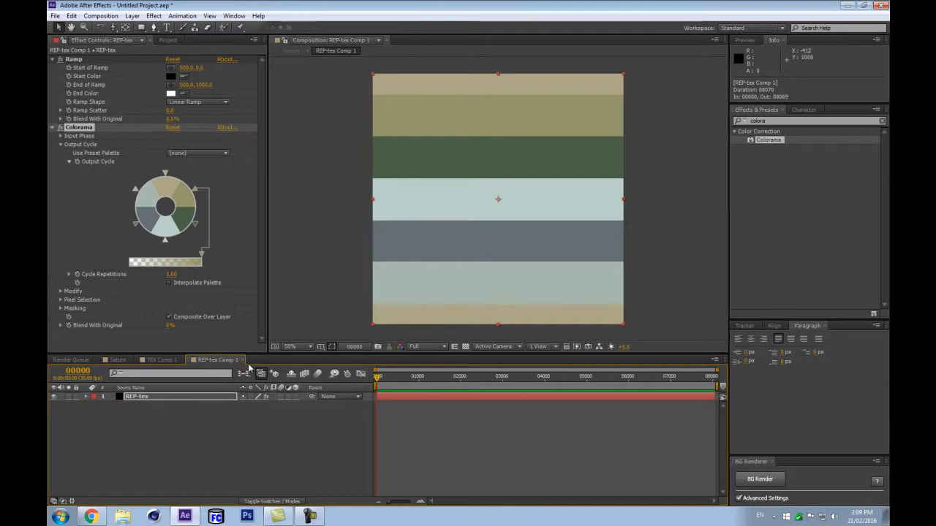
key(Tab)
click(191, 371)
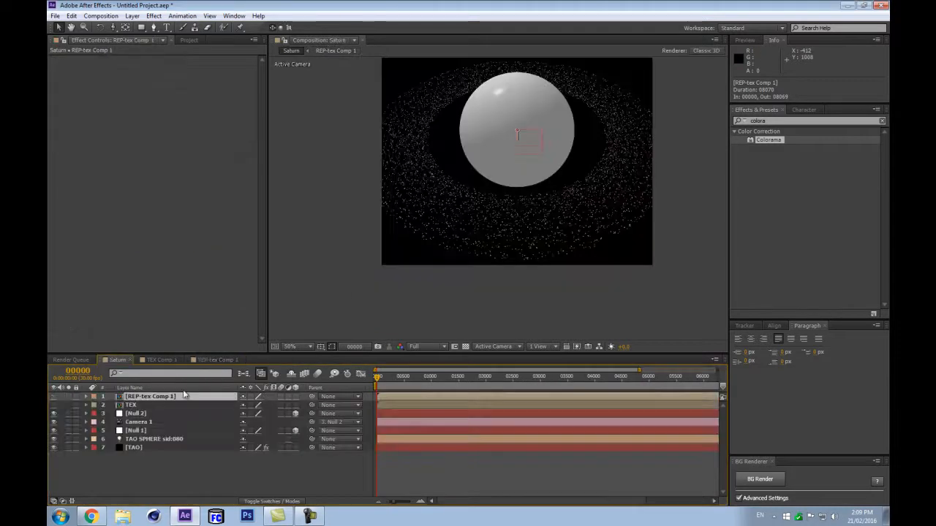
Set the Repeater Color Layer in the TAO layer's Repeat Paths settings to REP-tex Comp 1
click(146, 448)
scroll(251, 180, down, 10)
scroll(223, 225, down, 2)
click(186, 242)
click(232, 270)
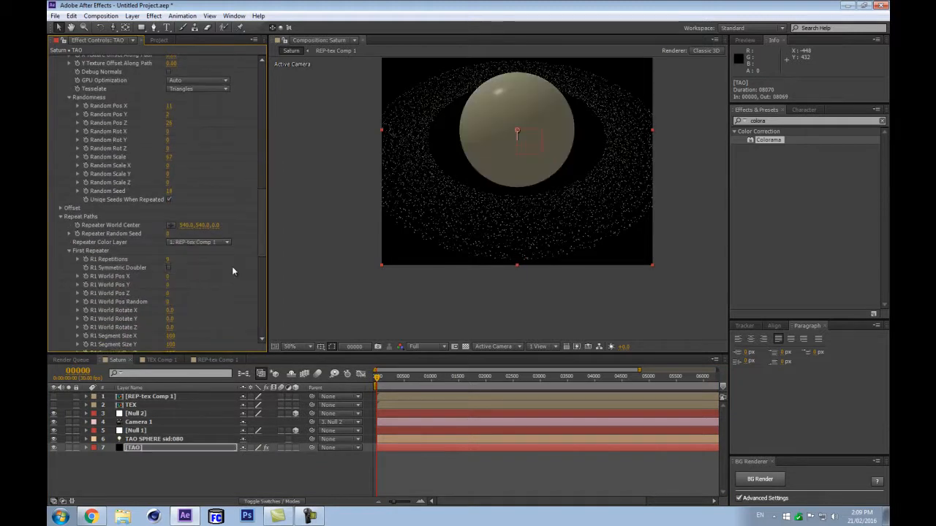
Rotate the REP-tex layer inside REP-tex Comp 1 to 90 degrees
drag(728, 204, 797, 205)
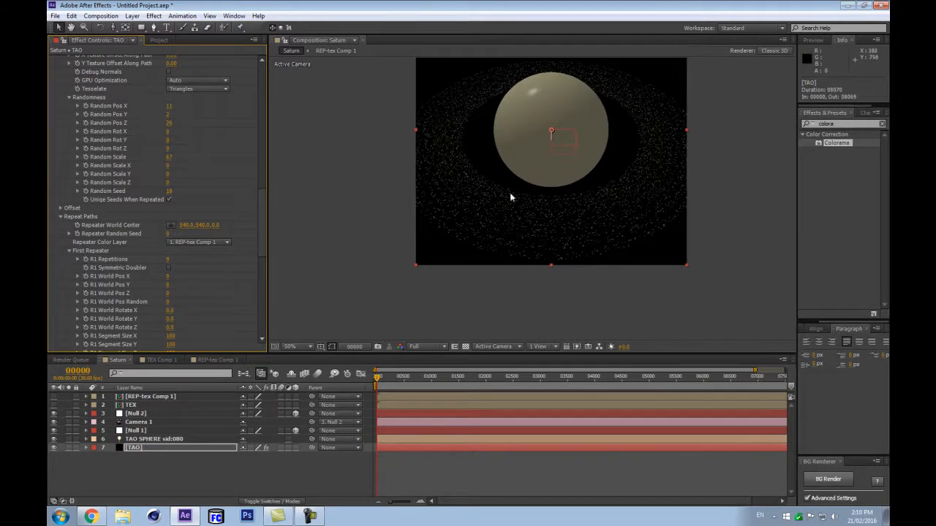
scroll(515, 196, up, 2)
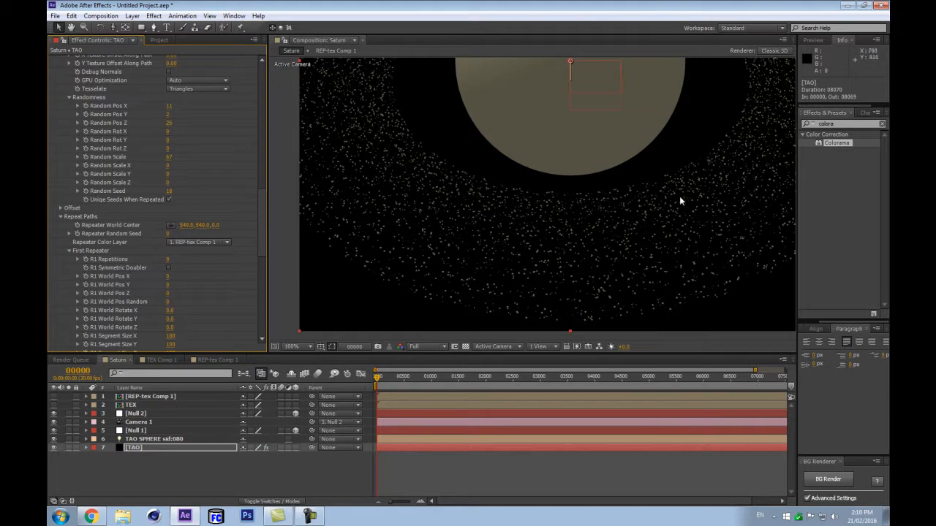
double_click(142, 397)
click(154, 398)
key(r)
click(253, 405)
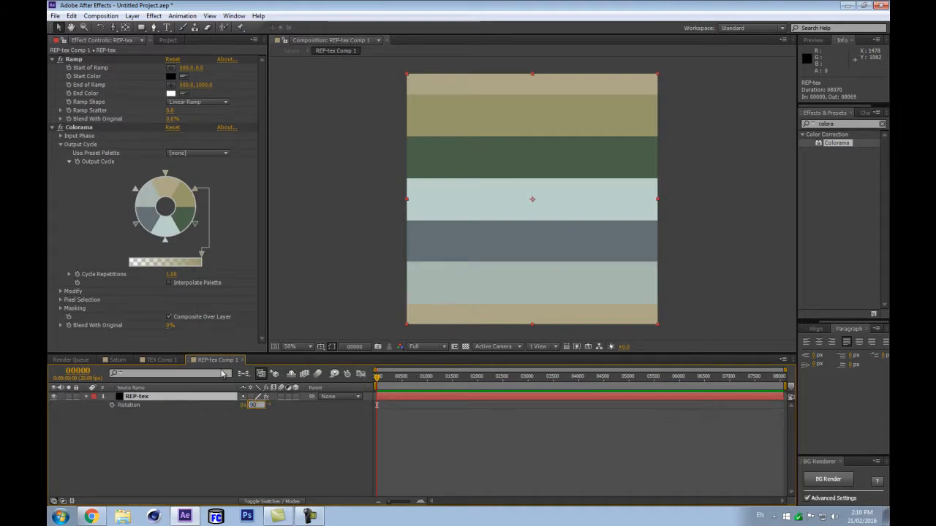
text(90)
key(Return)
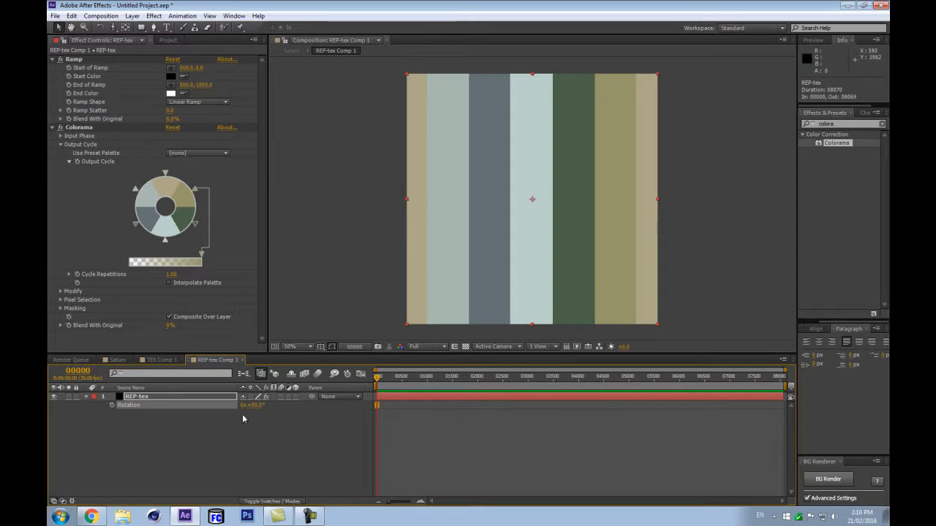
Return to the Saturn composition and examine the colouring of the ring particles around the planet
click(245, 373)
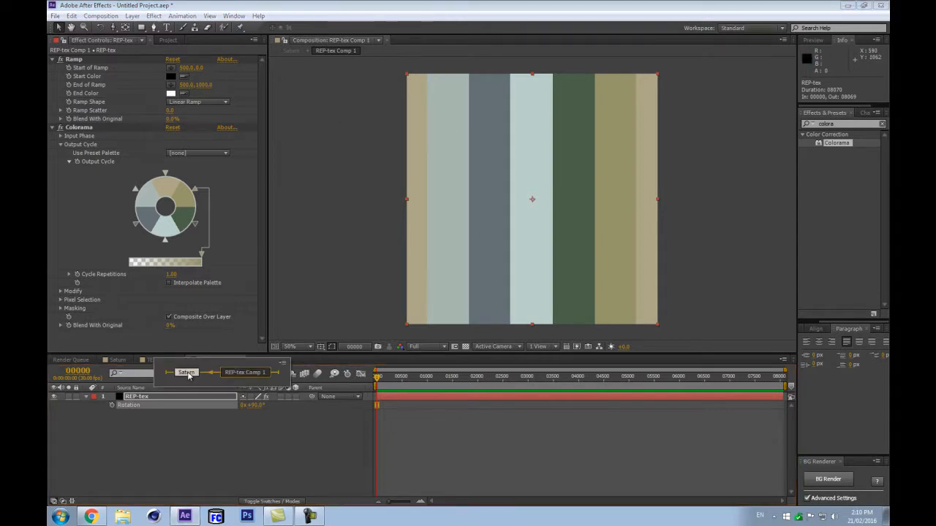
click(188, 373)
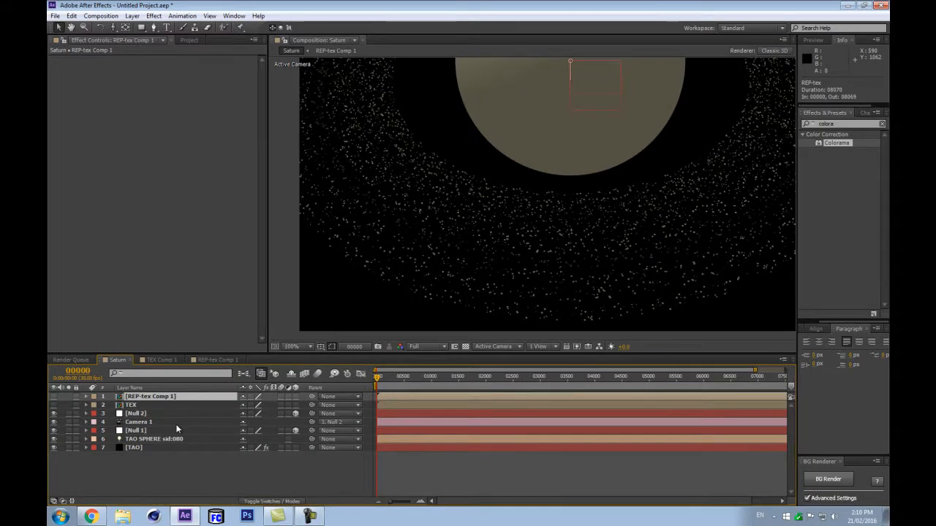
scroll(619, 204, down, 1)
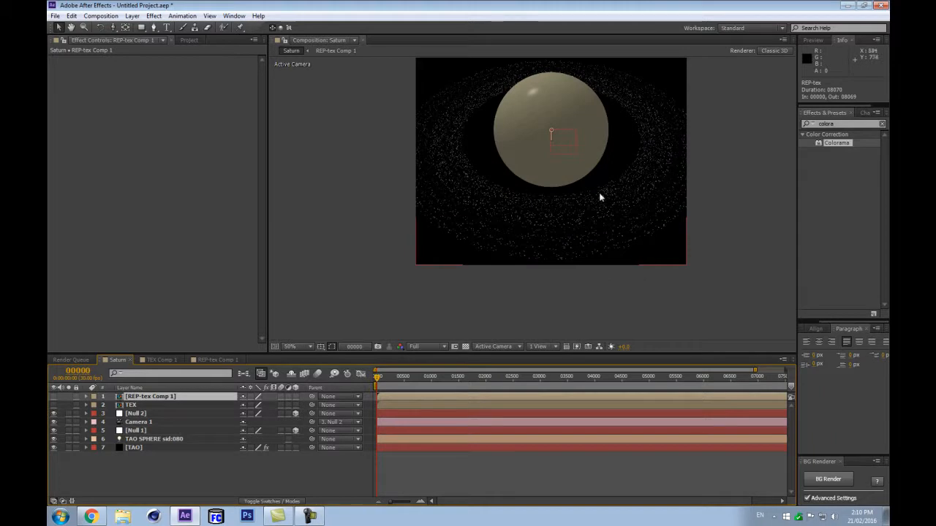
scroll(606, 198, up, 1)
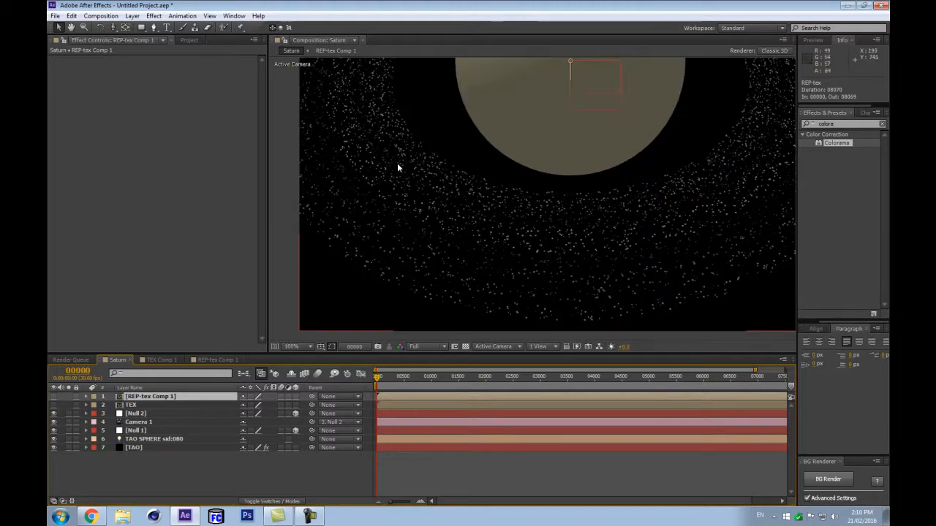
scroll(400, 161, down, 1)
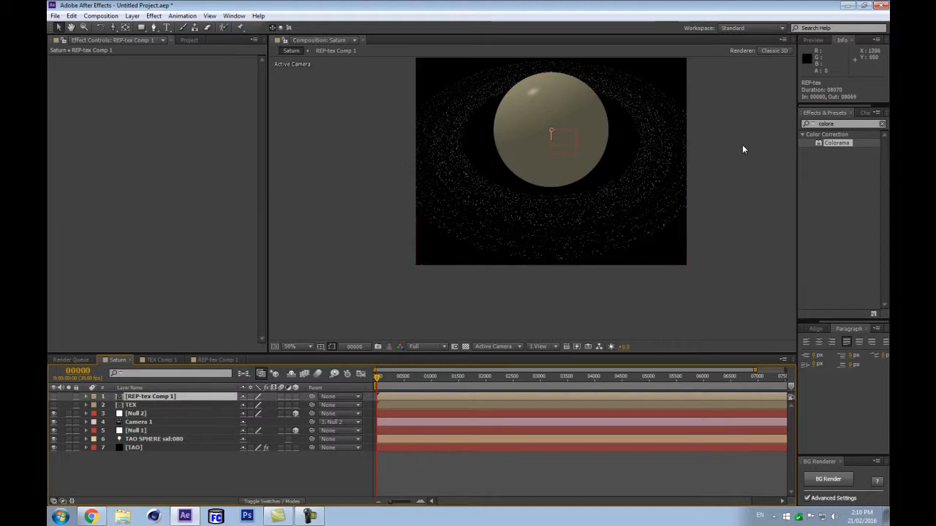
scroll(576, 140, up, 1)
scroll(552, 157, up, 1)
scroll(553, 157, down, 3)
Assign the TEX layer as the color texture of the TAO layer's Tao effect
click(138, 448)
drag(258, 81, 258, 273)
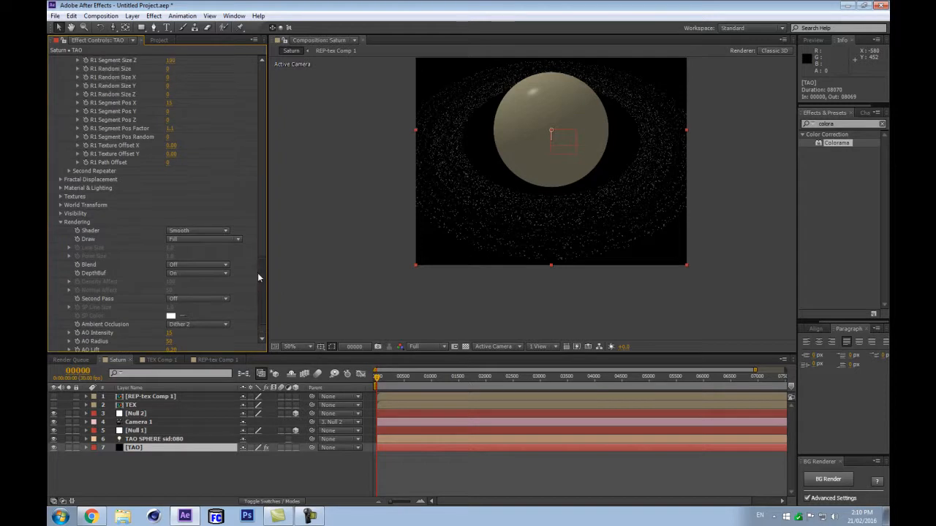
click(61, 196)
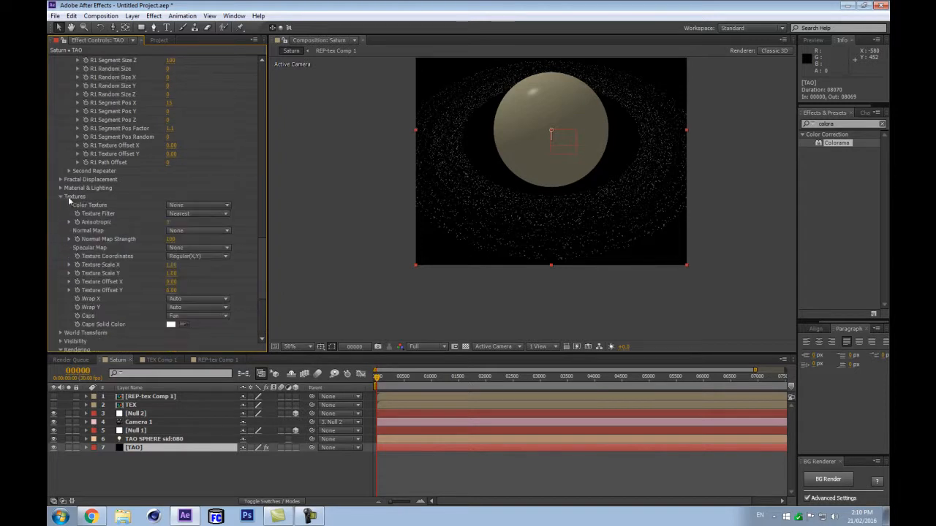
click(201, 205)
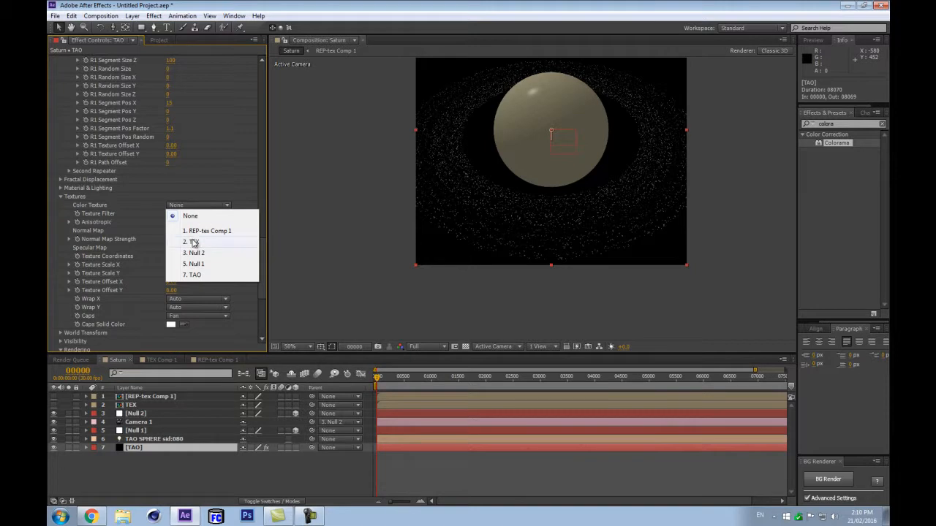
click(208, 245)
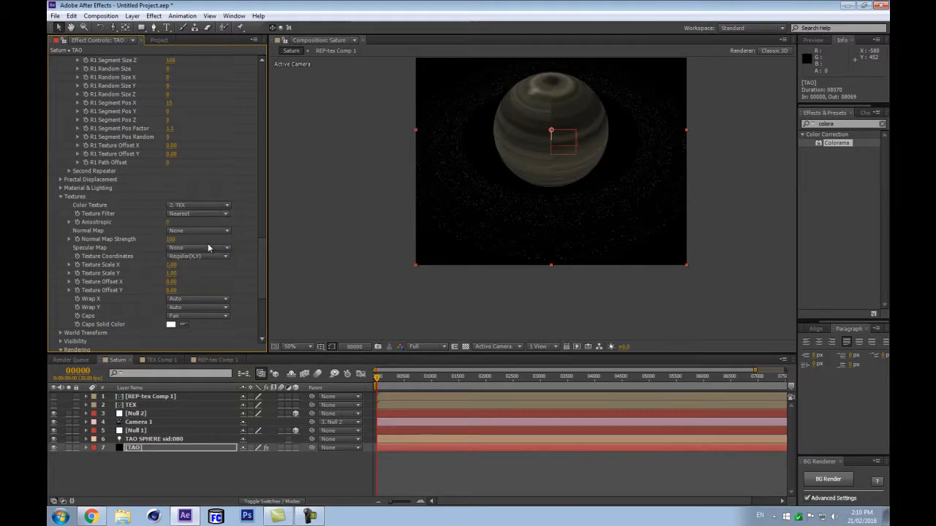
Show the planet up close and reveal the rotation properties of the TAO SPHERE light layer
key(period)
key(h)
drag(623, 121, 581, 246)
key(v)
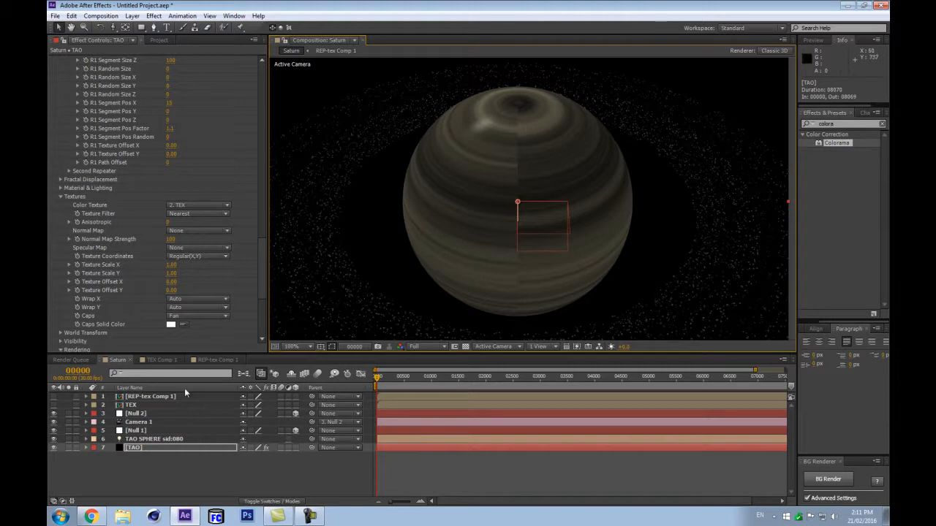
click(134, 439)
key(r)
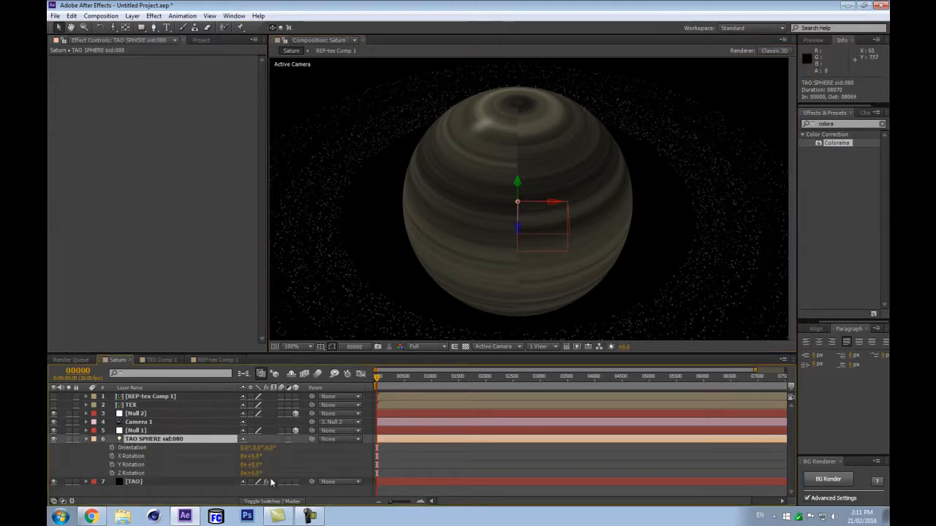
click(283, 464)
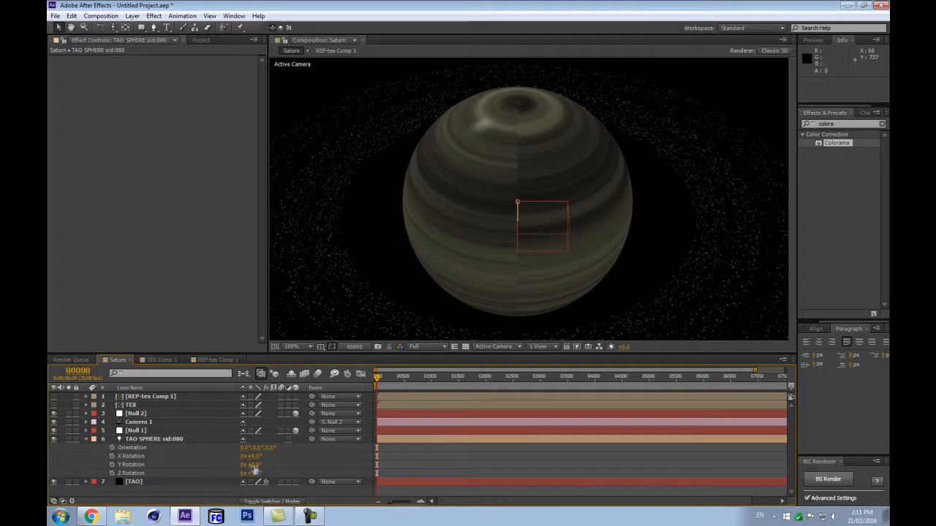
drag(254, 465, 278, 465)
key(ctrl+z)
click(165, 439)
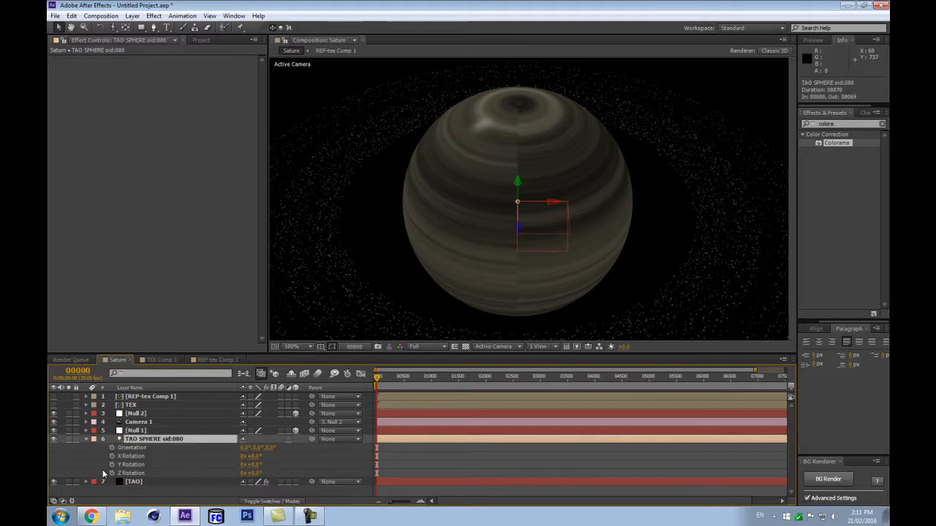
Set the TAO SPHERE light's Z Rotation to 177 degrees to turn the texture seam away, and collapse its properties
drag(252, 473, 333, 461)
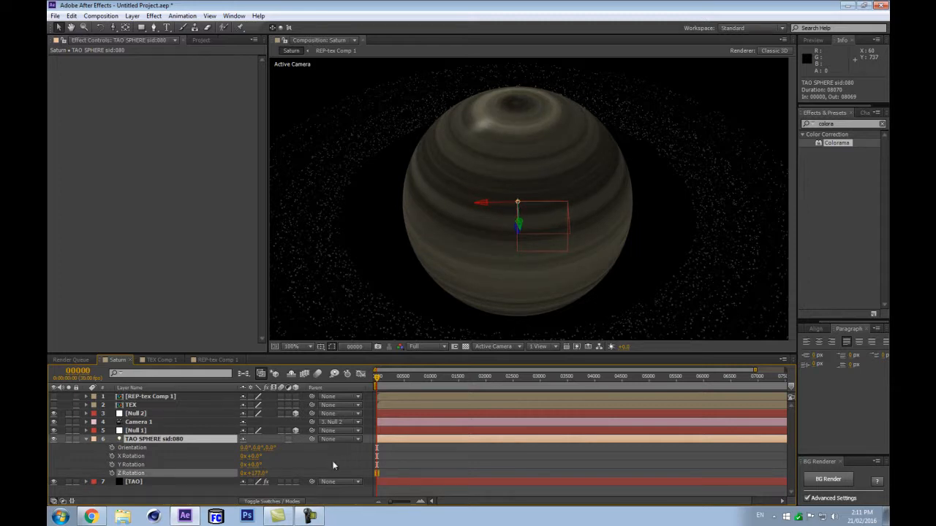
key(comma)
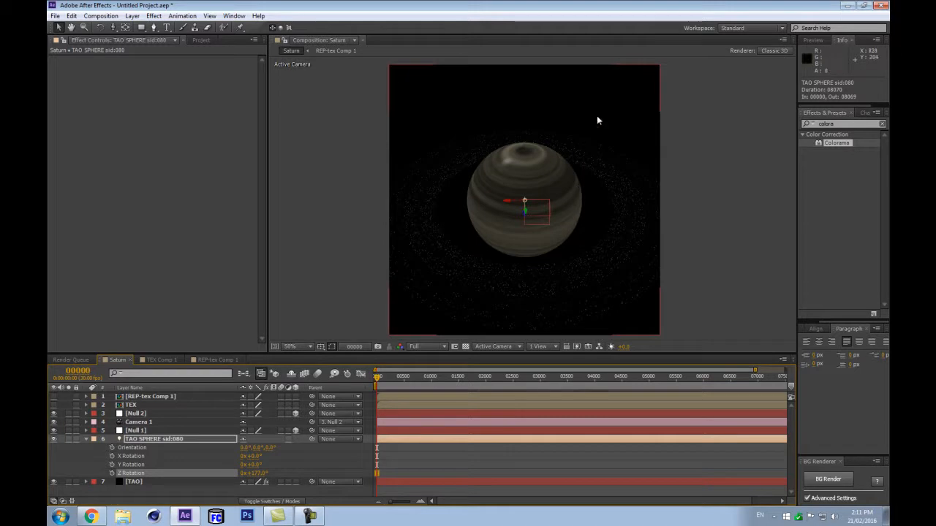
click(87, 439)
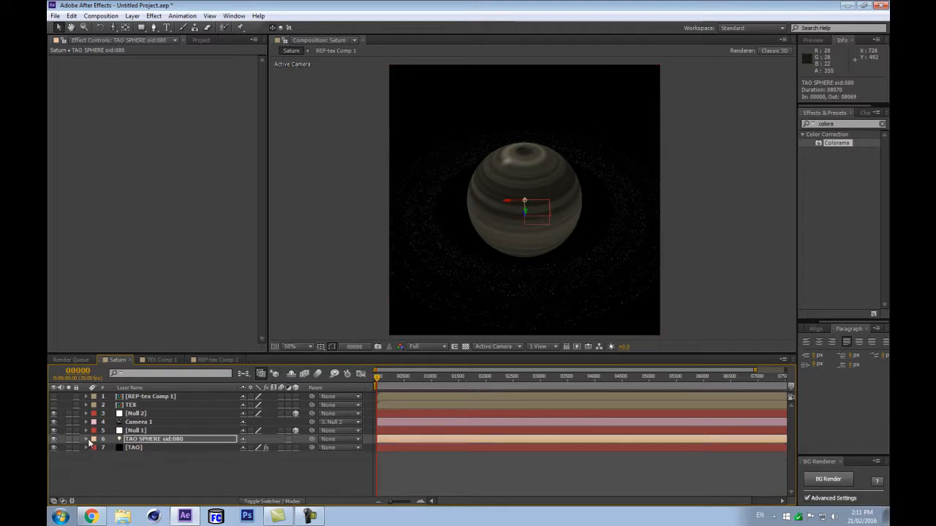
Examine the ring particles and the textured planet surface up close in the Saturn composition
scroll(536, 298, up, 2)
scroll(465, 288, down, 1)
key(space)
drag(351, 291, 467, 180)
scroll(494, 241, up, 1)
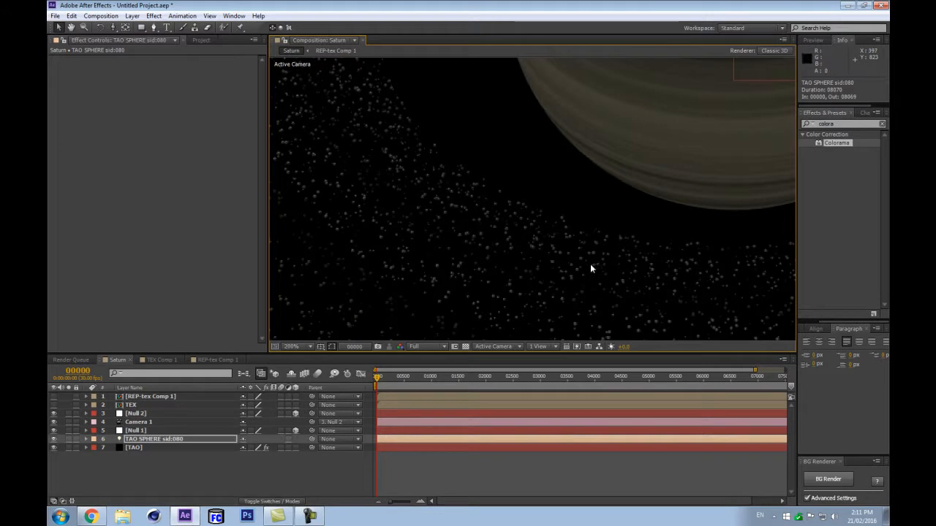
scroll(618, 231, down, 3)
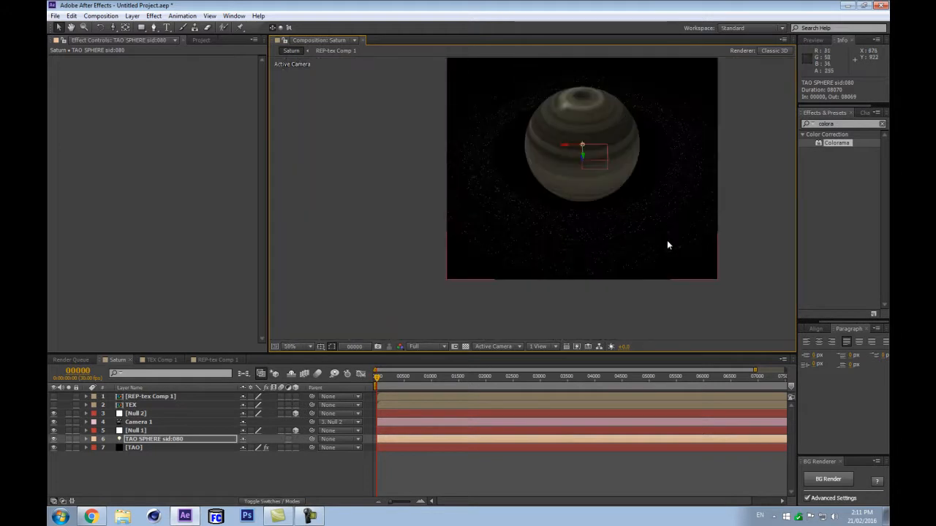
scroll(612, 229, up, 2)
key(period)
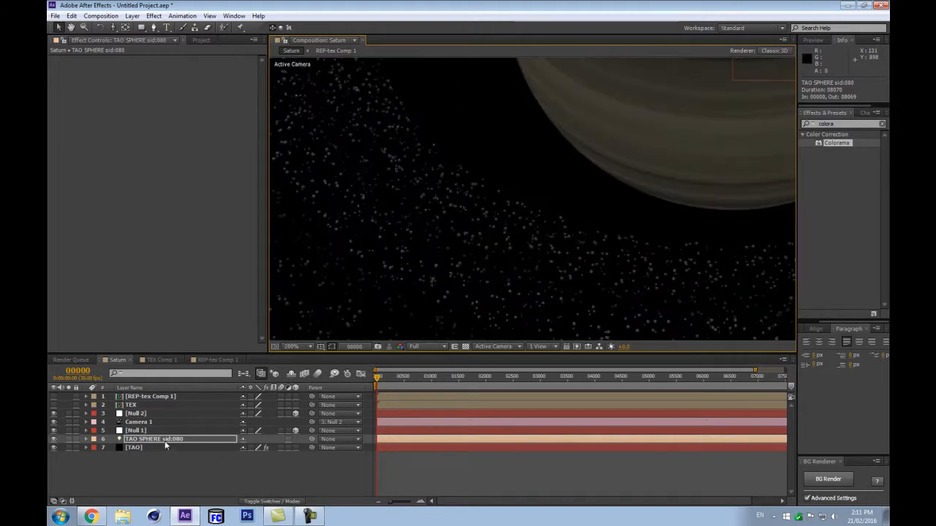
Switch the Tao effect's Generate Path option on the TAO layer off and back on
click(161, 447)
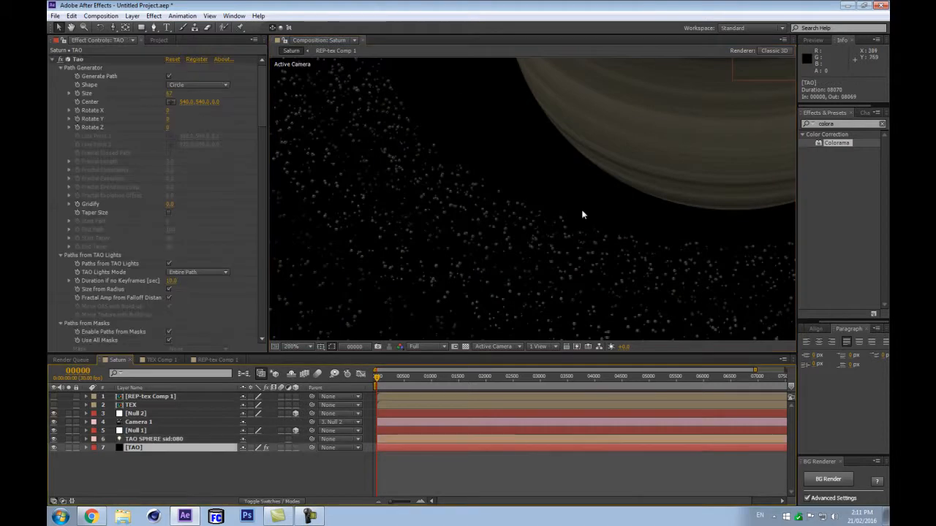
scroll(582, 214, down, 1)
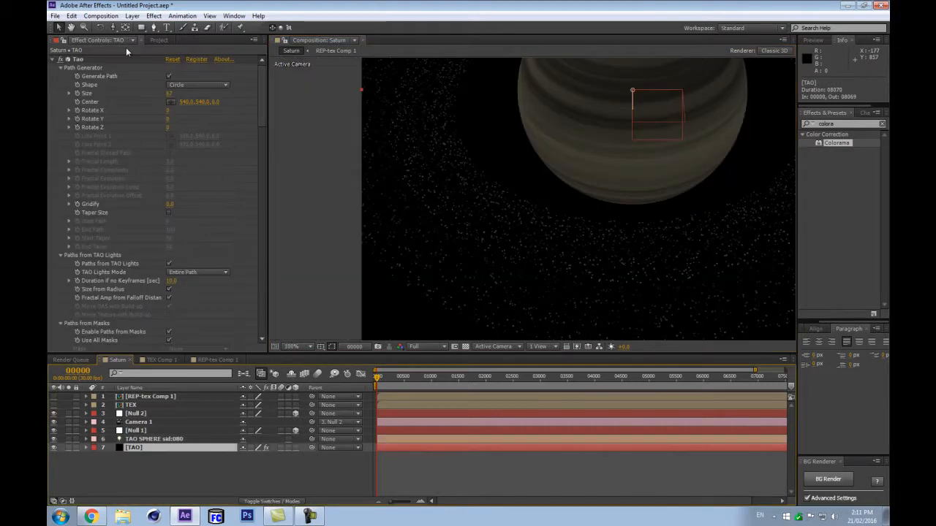
click(169, 76)
click(168, 76)
scroll(604, 227, down, 2)
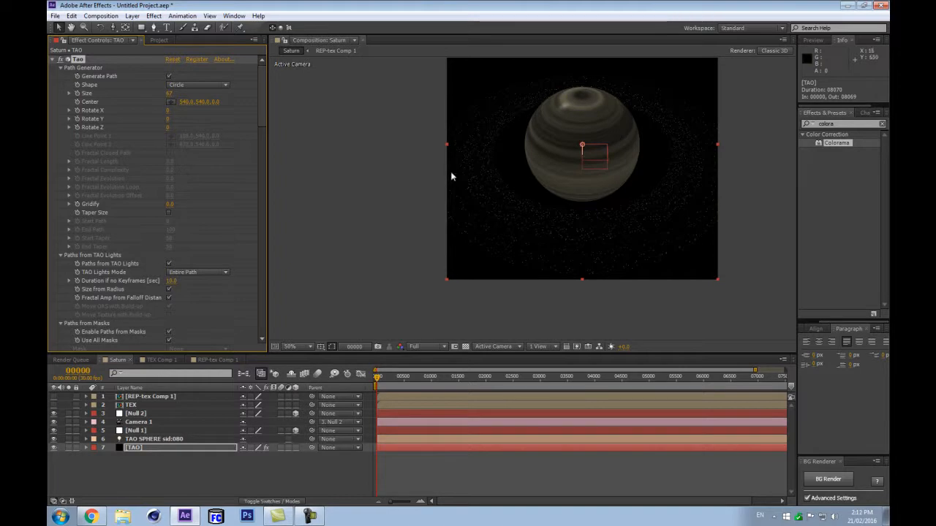
Create a black solid named temp, 500 px wide and 500 px high, in the Saturn composition
click(188, 454)
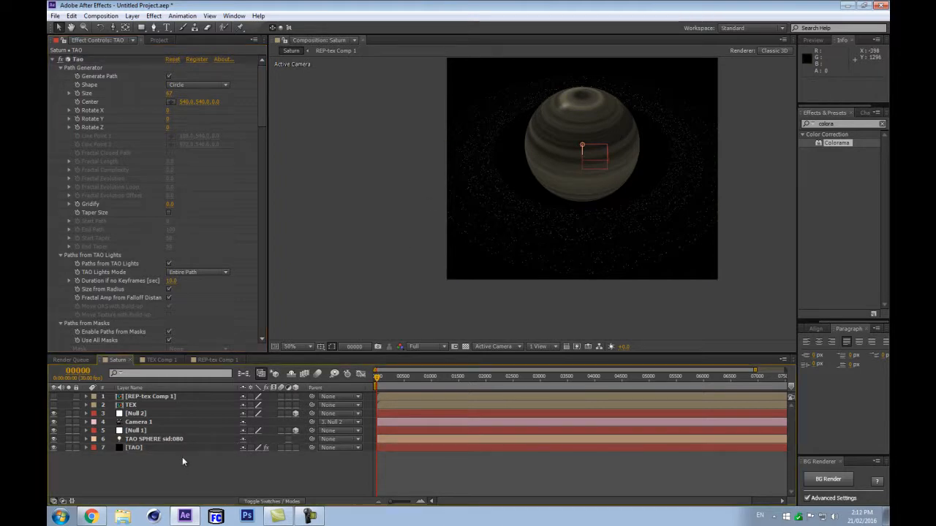
key(ctrl+y)
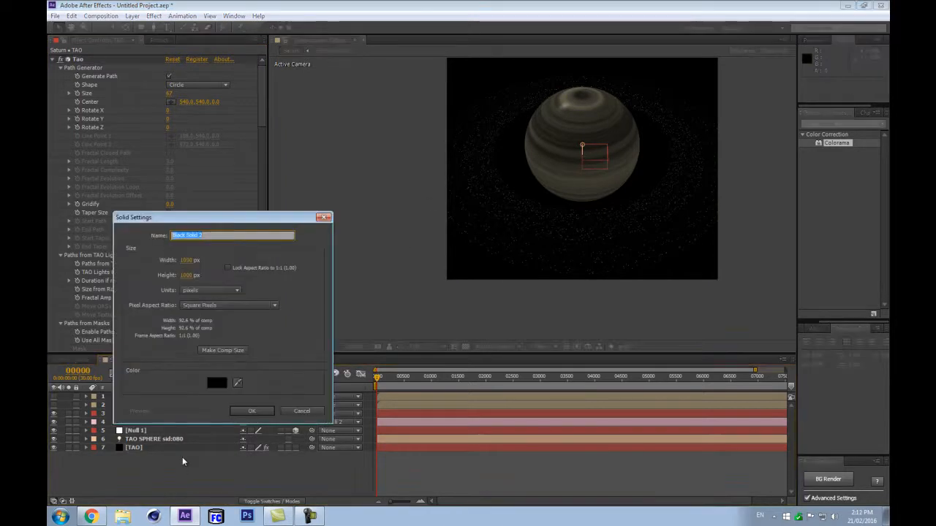
click(182, 260)
text(500)
key(Tab)
text(500)
click(199, 235)
text(temp)
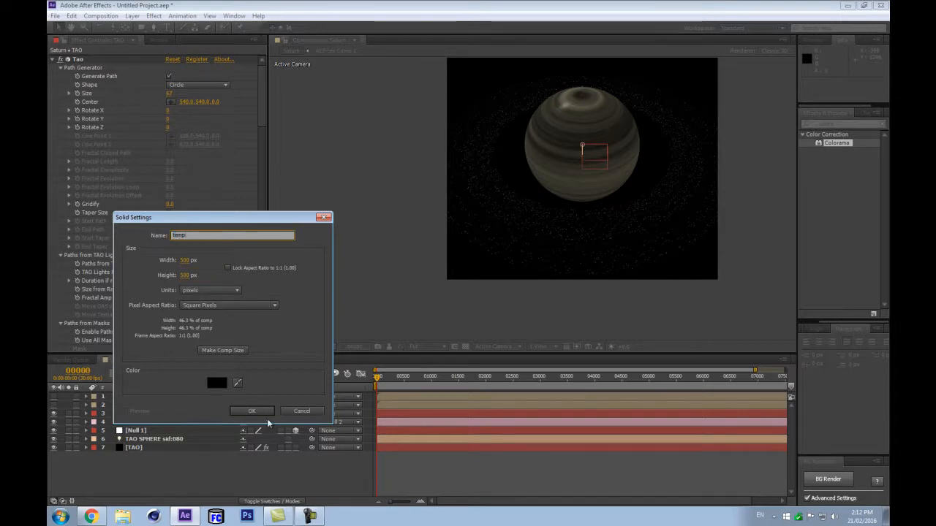
click(252, 412)
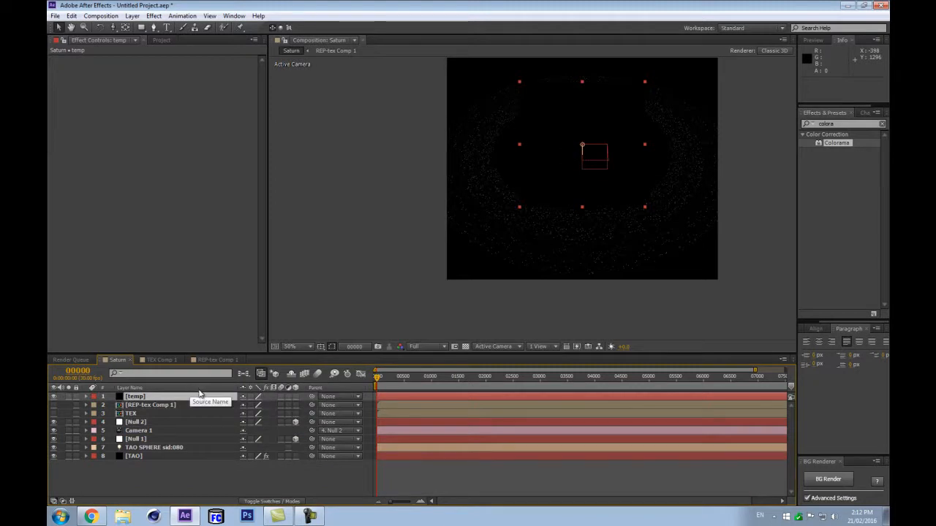
Resize the temp solid to 700 x 700 px with its aspect ratio locked to 1:1
key(ctrl+shift+y)
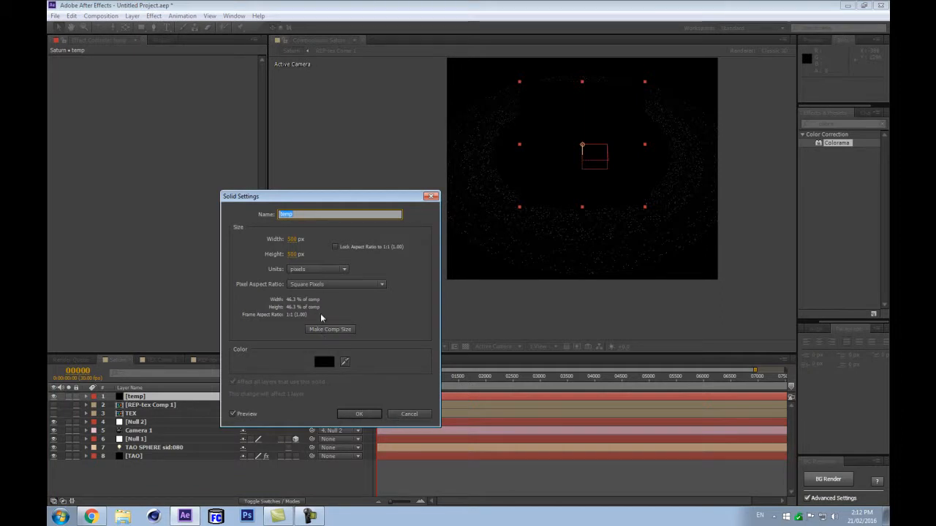
click(335, 247)
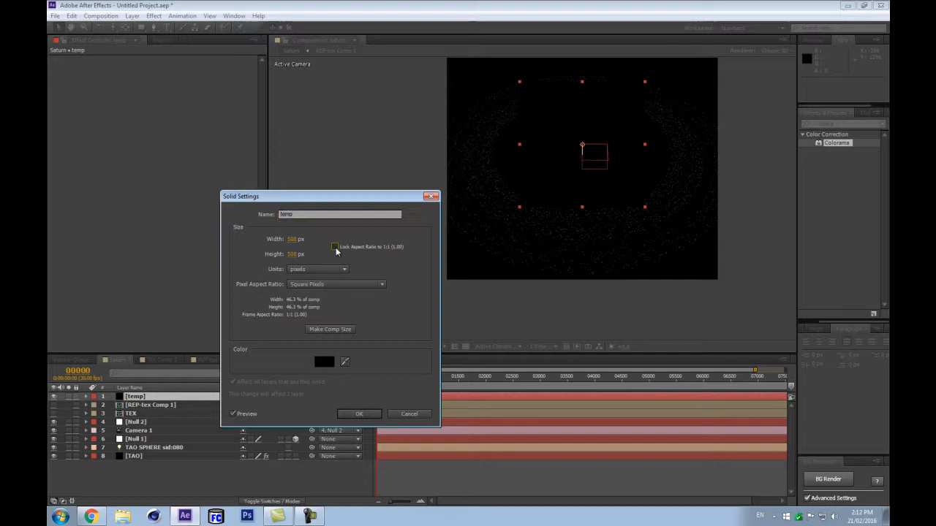
click(292, 239)
text(700)
key(Return)
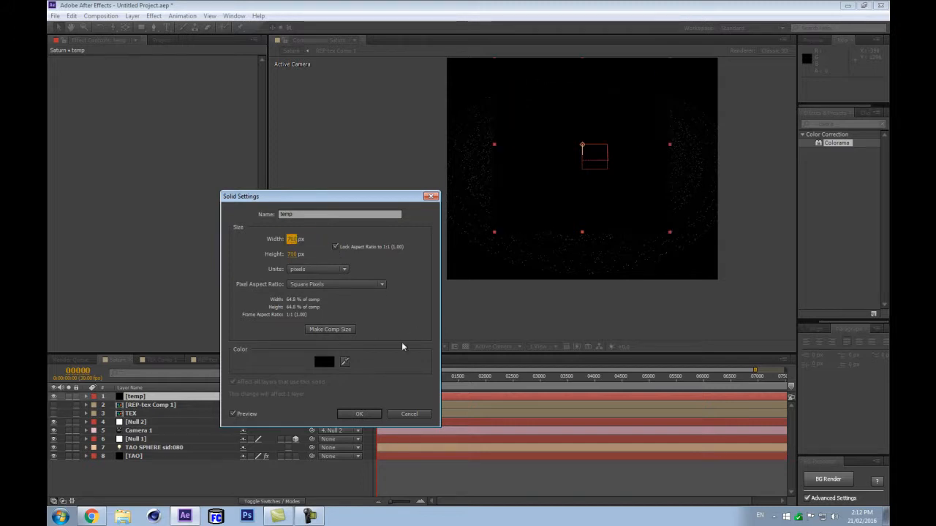
click(356, 414)
Add an elliptical mask that fills the full size of the temp solid
drag(374, 175, 367, 213)
click(140, 397)
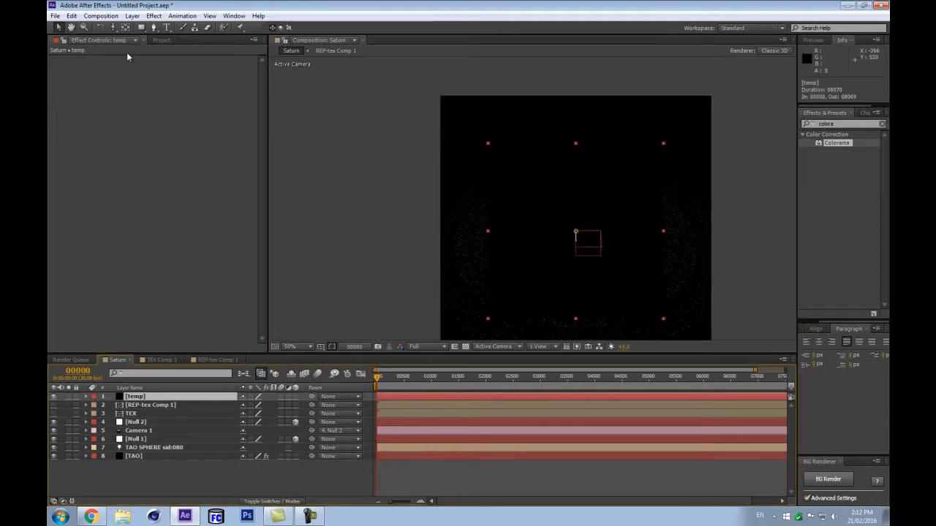
drag(141, 28, 164, 52)
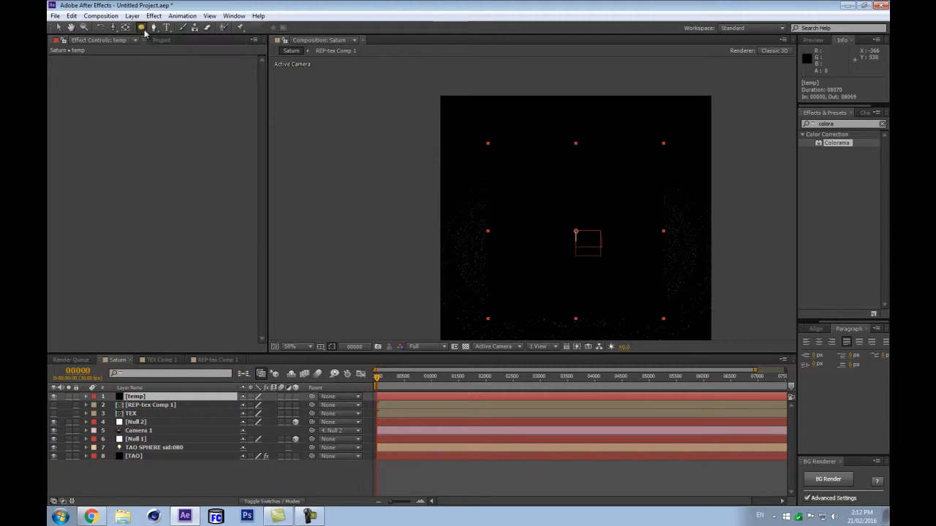
double_click(141, 28)
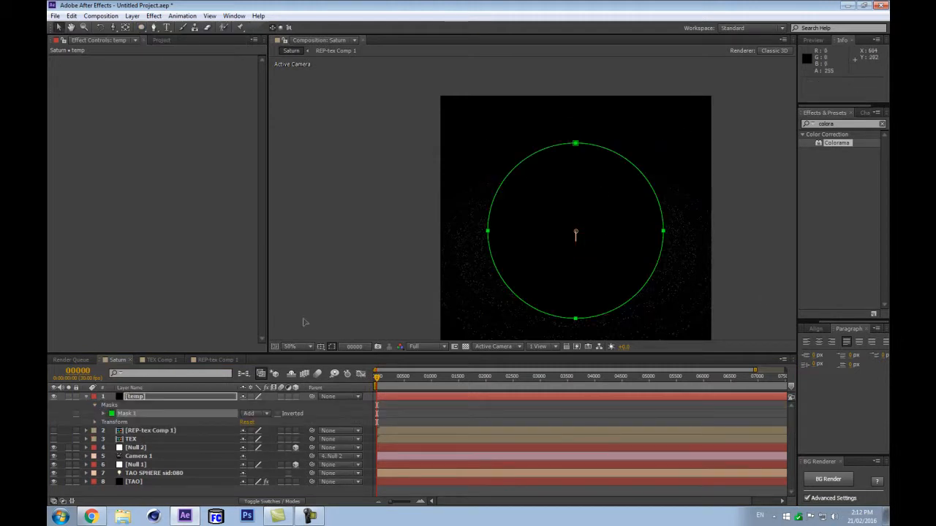
Copy the Mask Path of the temp layer's elliptical mask and hide that layer
click(103, 414)
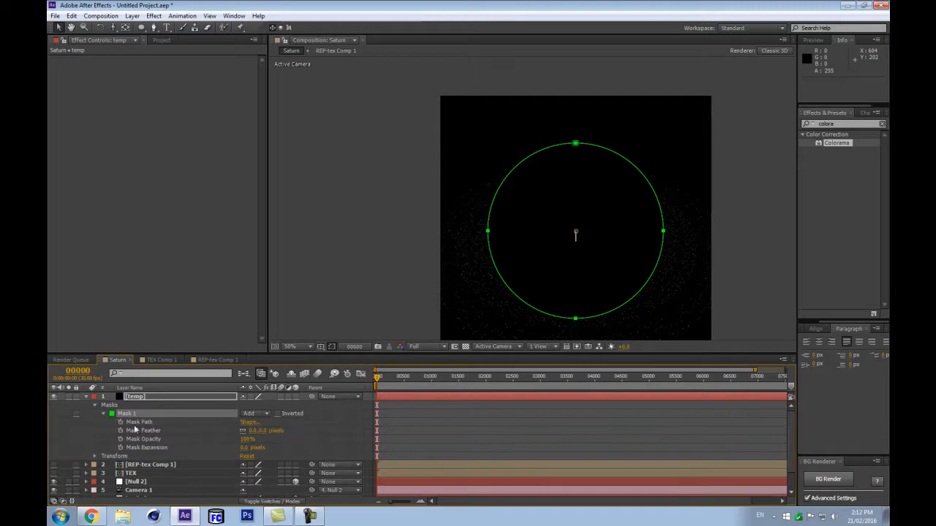
click(142, 424)
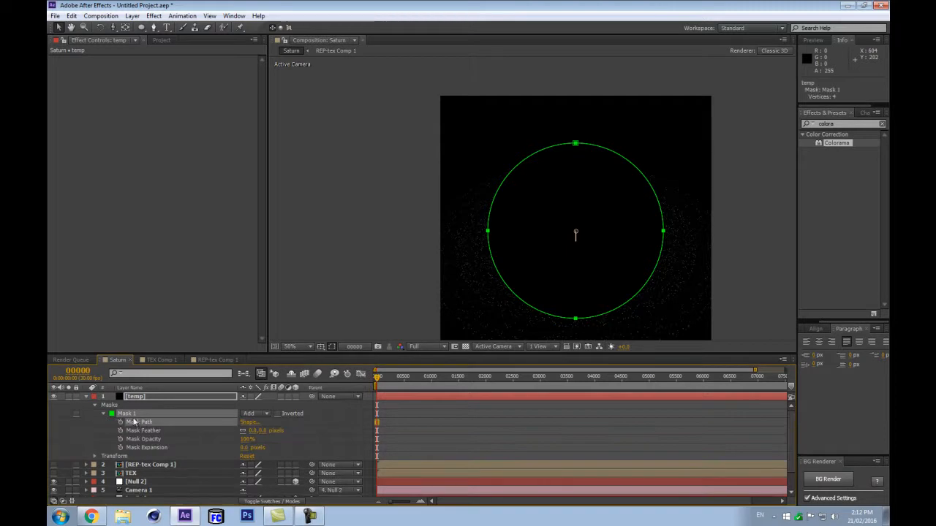
click(87, 396)
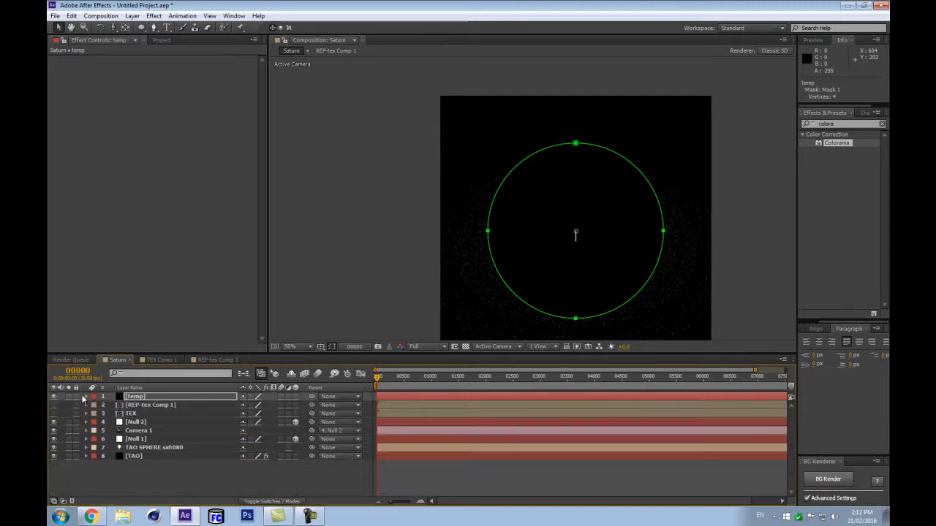
click(133, 463)
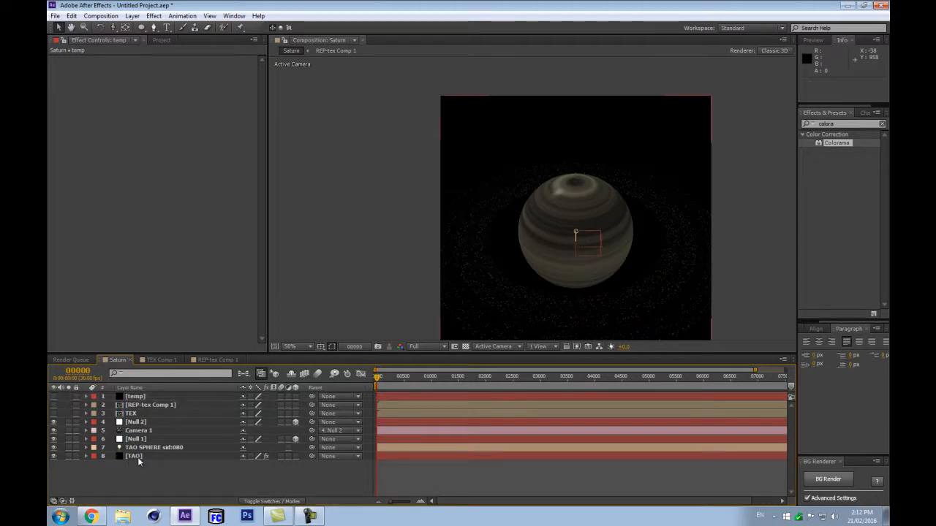
Create a spot light named TAO tex:0 in the Saturn composition
key(ctrl+alt+shift+l)
text(TAO tex:0)
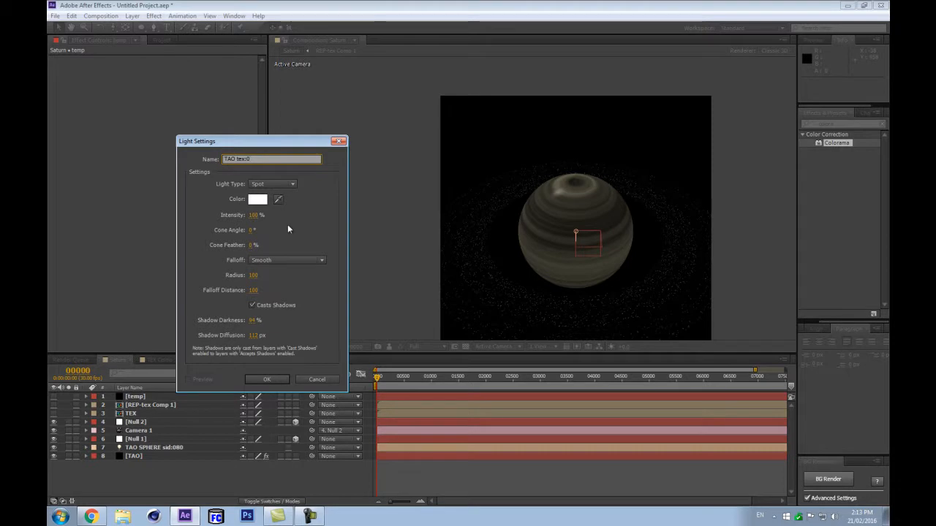
click(261, 380)
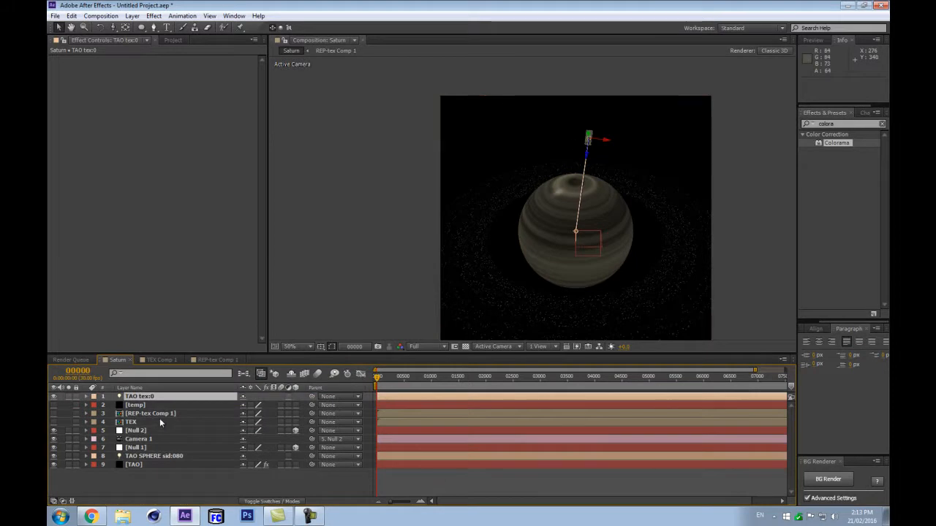
Paste the copied mask path into the Position property of the TAO tex:0 light
key(p)
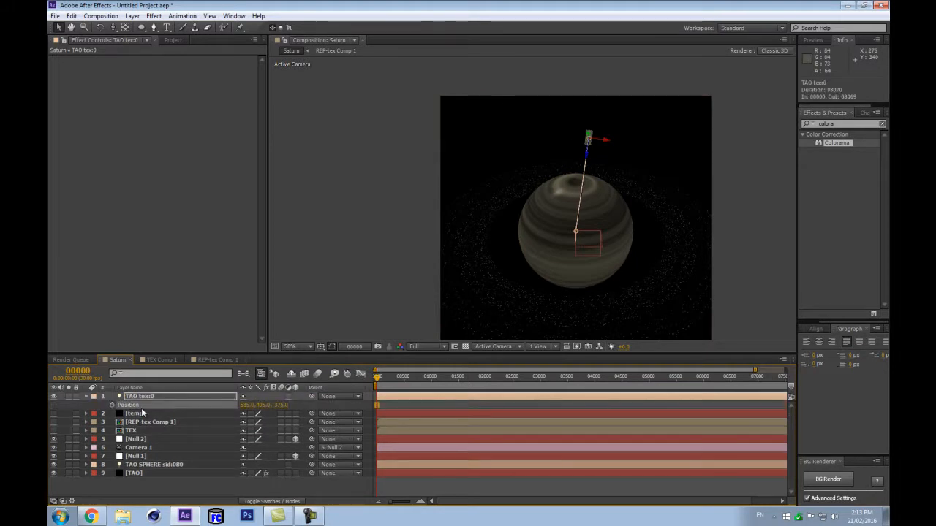
key(ctrl+v)
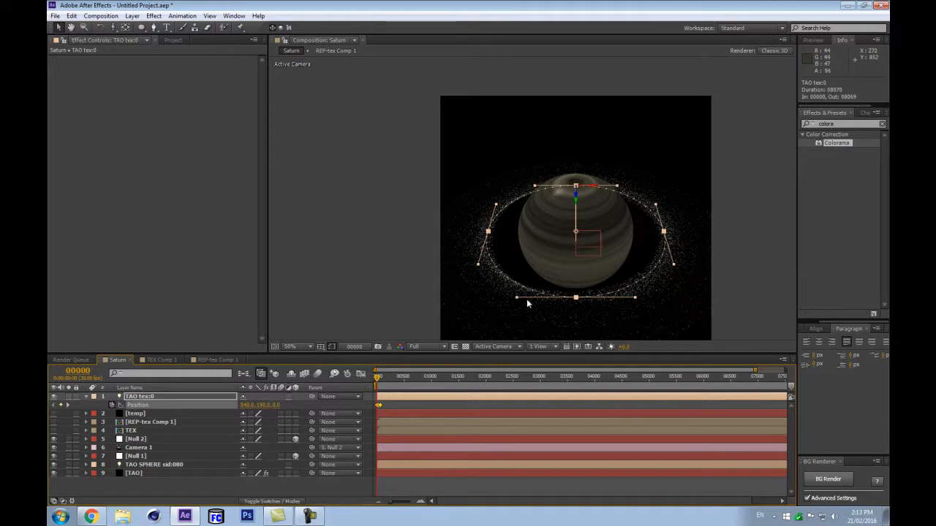
scroll(488, 328, up, 1)
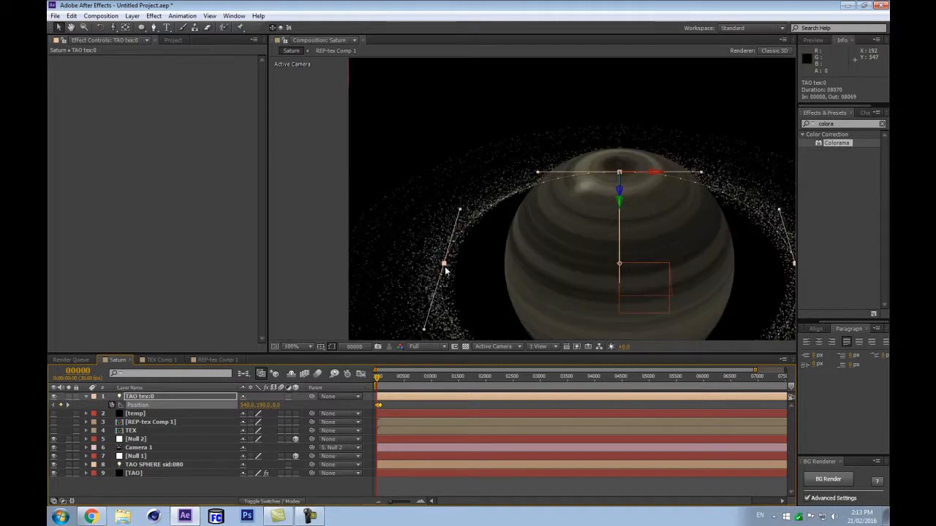
scroll(702, 208, down, 2)
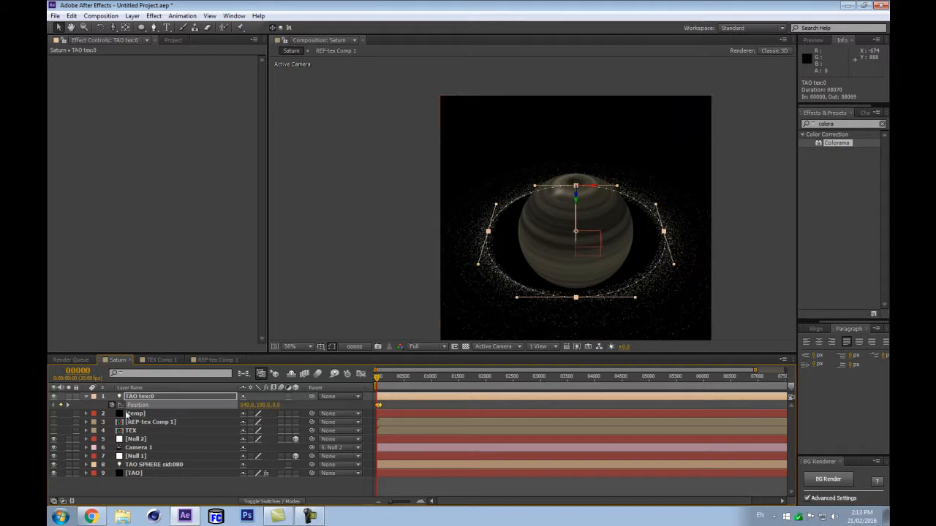
Set the Tao effect's Duration if no Keyframes to 2 seconds and disable Generate Path on the TAO layer
drag(754, 370, 402, 370)
click(433, 380)
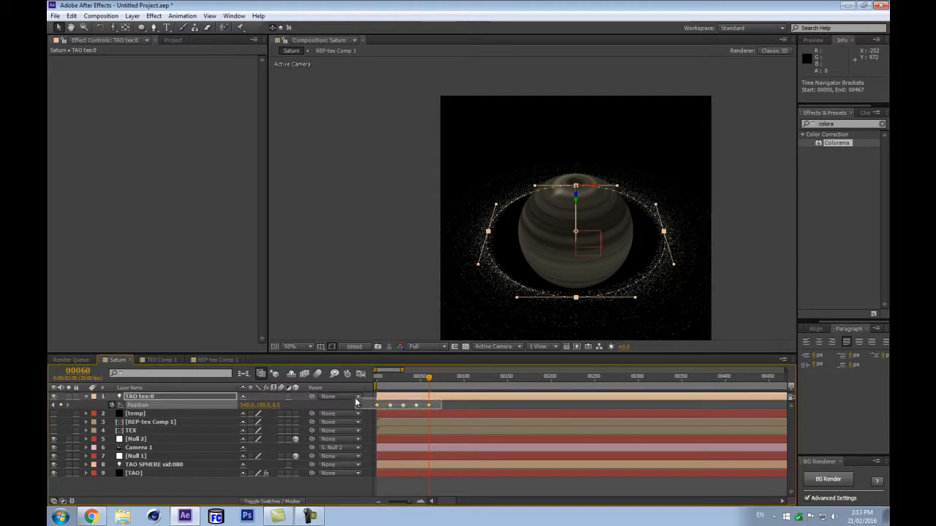
click(153, 473)
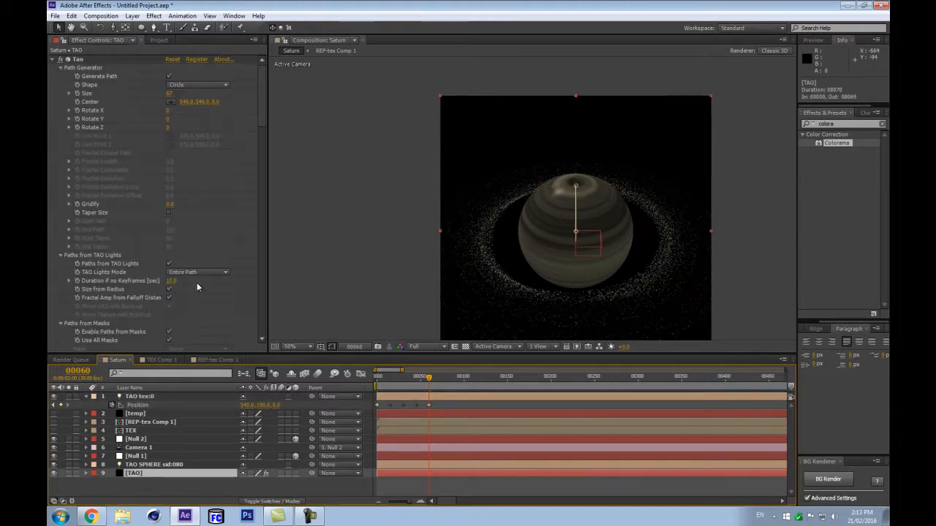
click(171, 281)
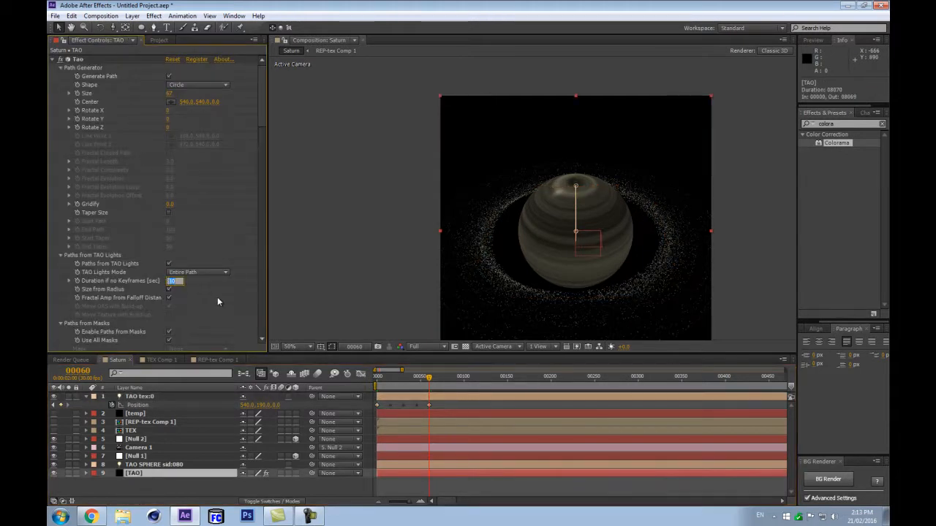
text(2)
key(Return)
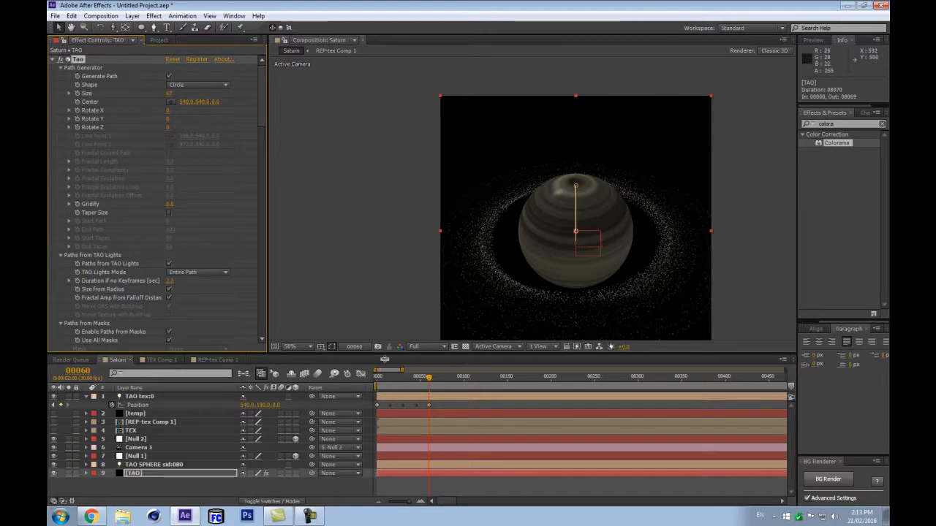
click(169, 76)
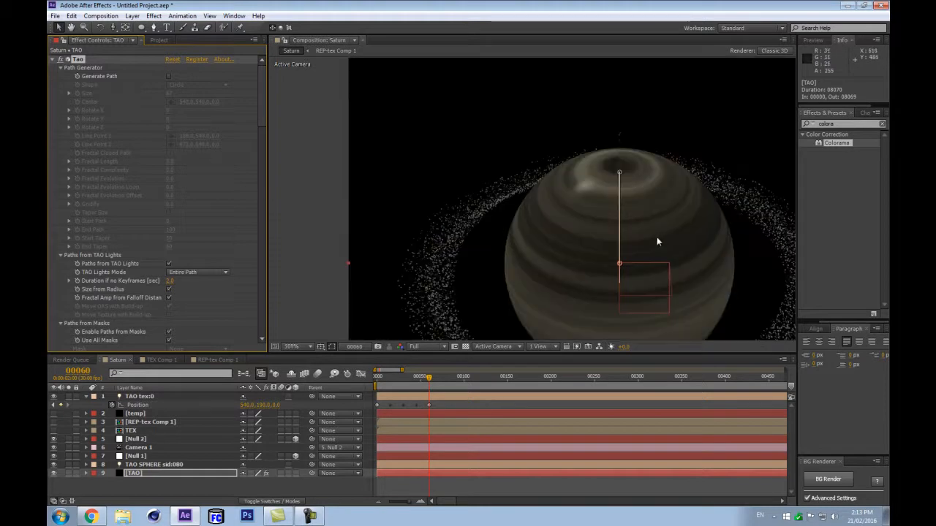
Set Auto-Orientation to Off for the TAO tex:0 light and collapse its rotation properties
click(157, 396)
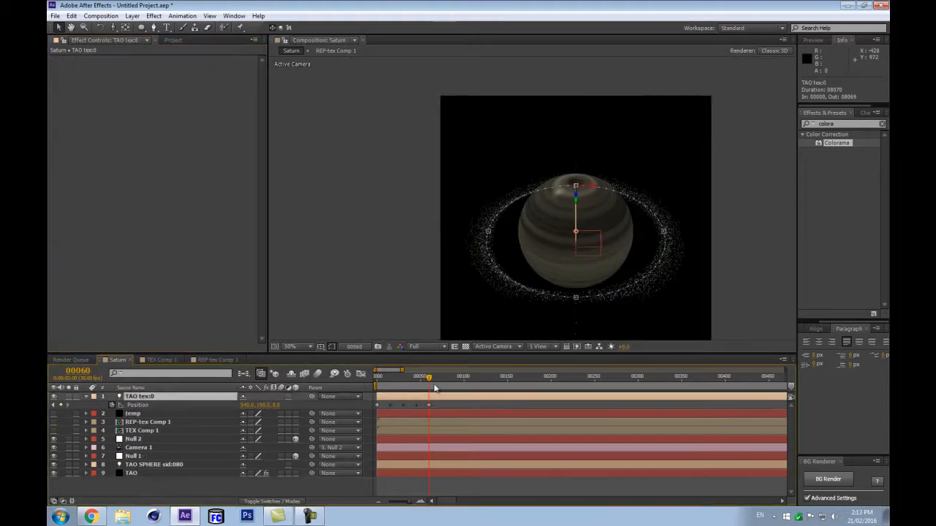
key(r)
right_click(156, 396)
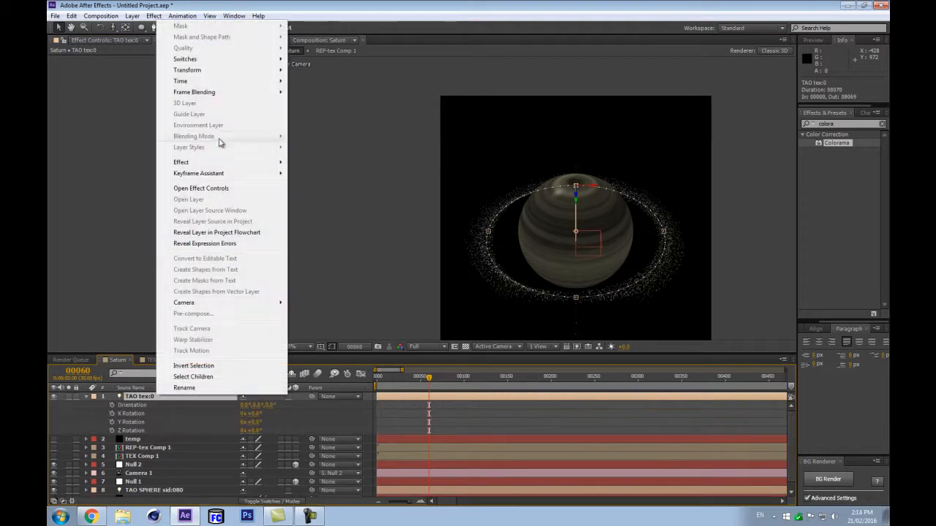
mouse_move(221, 70)
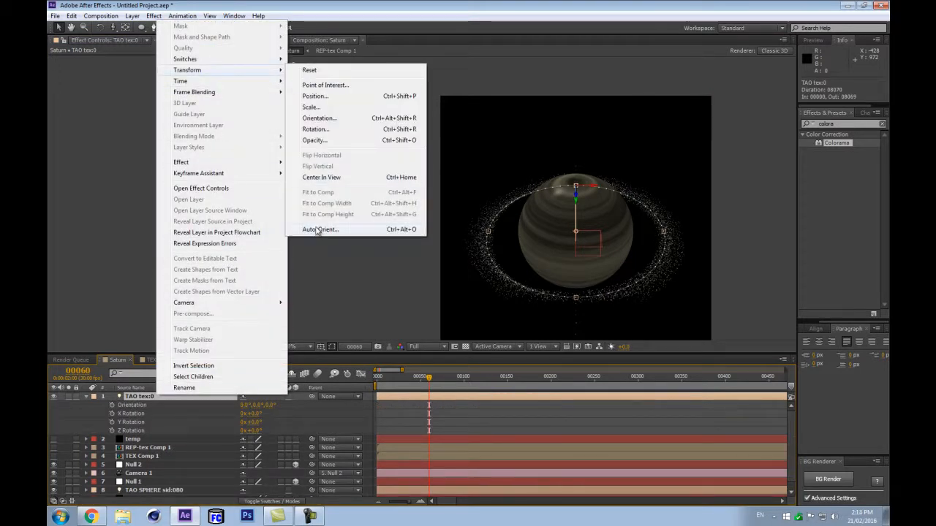
click(316, 231)
click(73, 36)
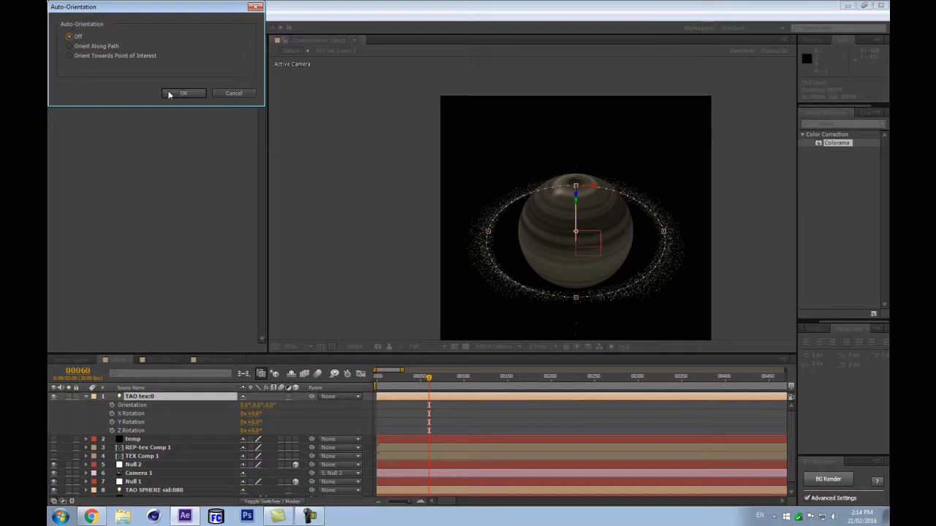
click(171, 91)
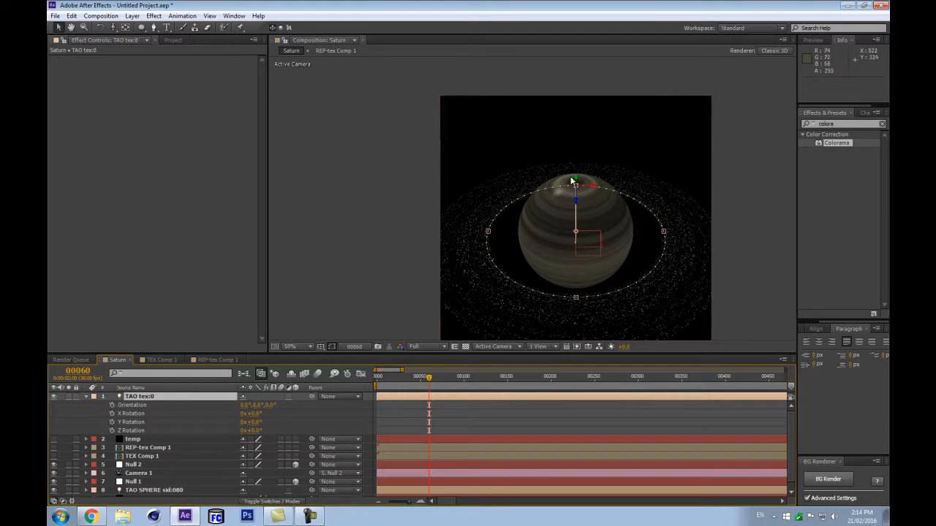
click(82, 394)
click(85, 396)
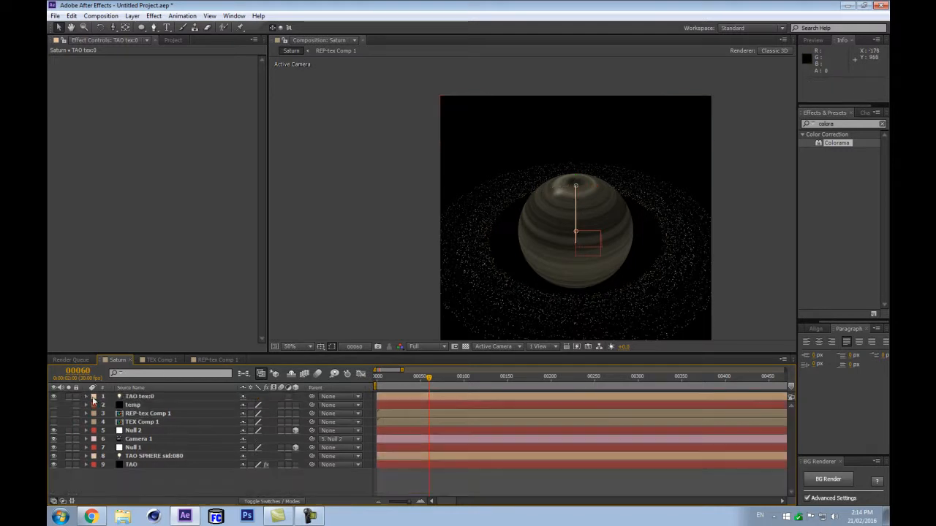
Move the TAO tex:0 light directly above the TAO SPHERE sid:080 light in the layer order
click(139, 398)
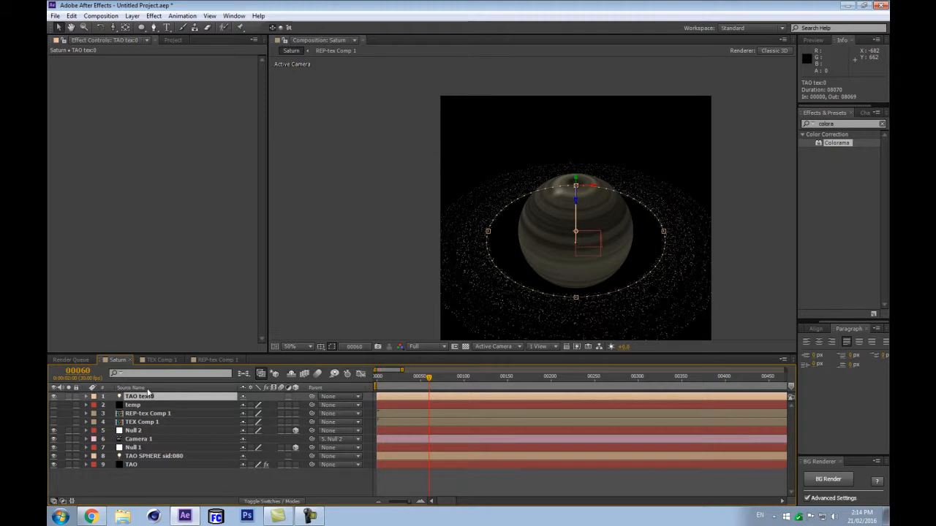
drag(146, 399, 130, 454)
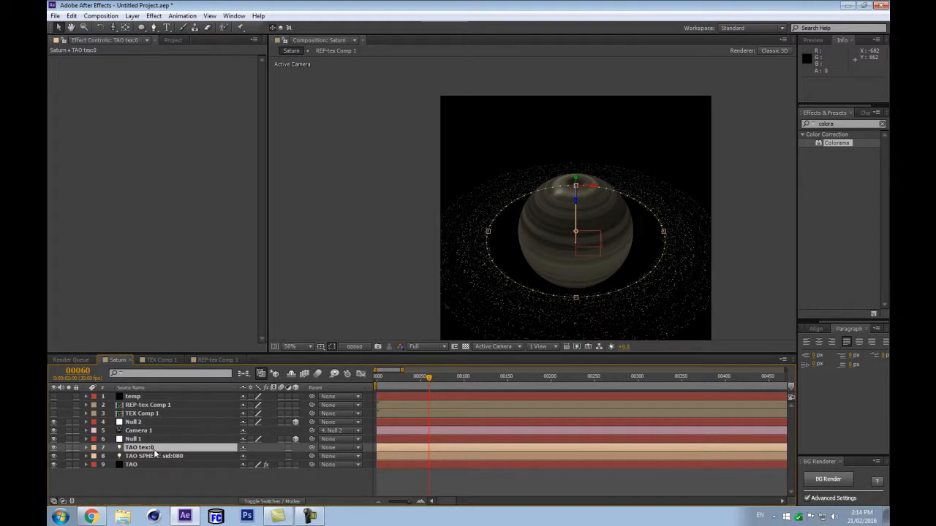
click(128, 471)
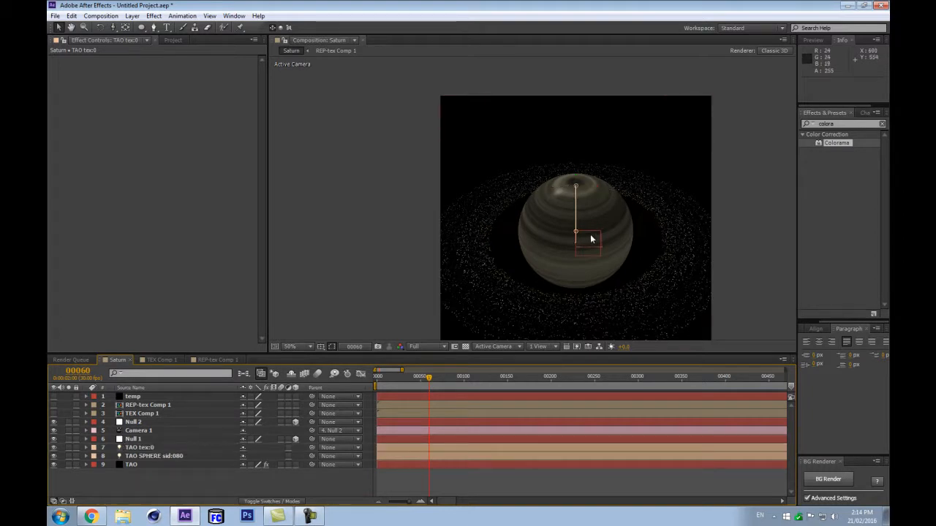
Inspect the ring particles up close and hide the mask and layer control outlines in the Saturn view
scroll(539, 241, up, 1)
key(space)
drag(495, 278, 462, 125)
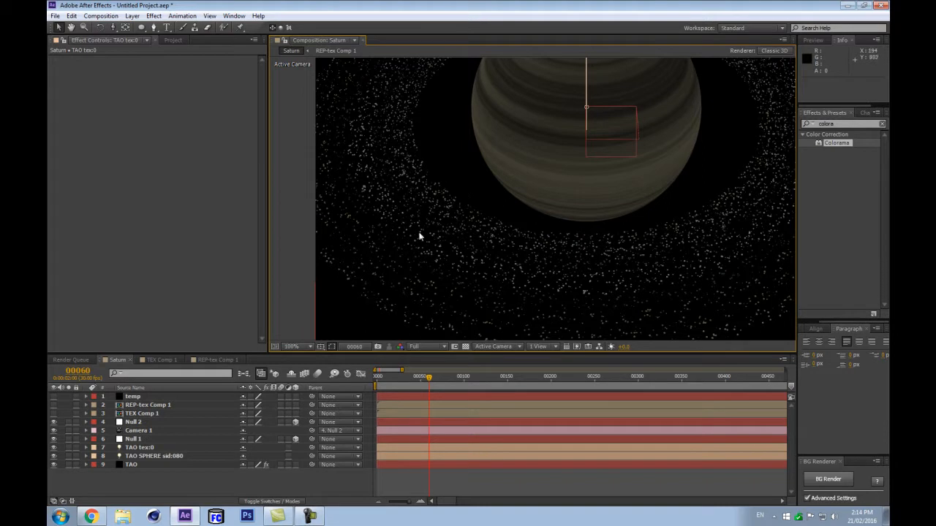
scroll(486, 146, down, 1)
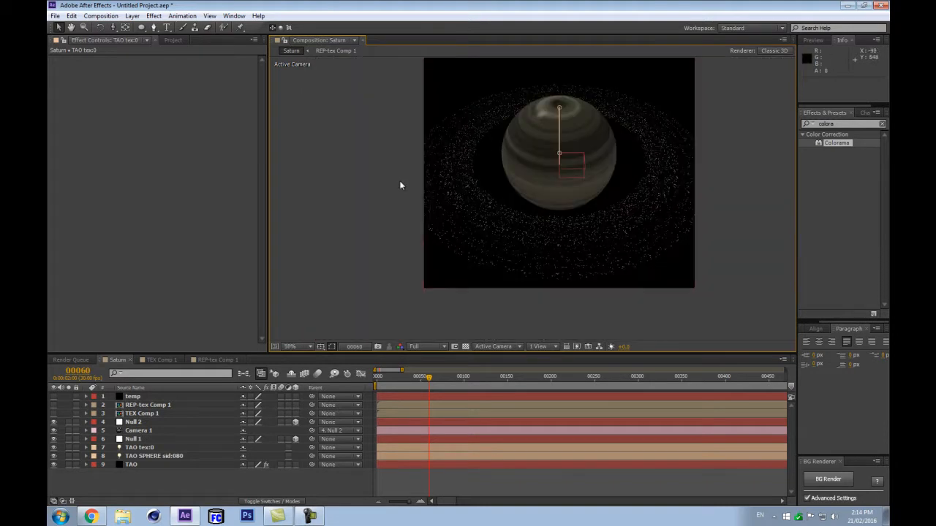
click(337, 246)
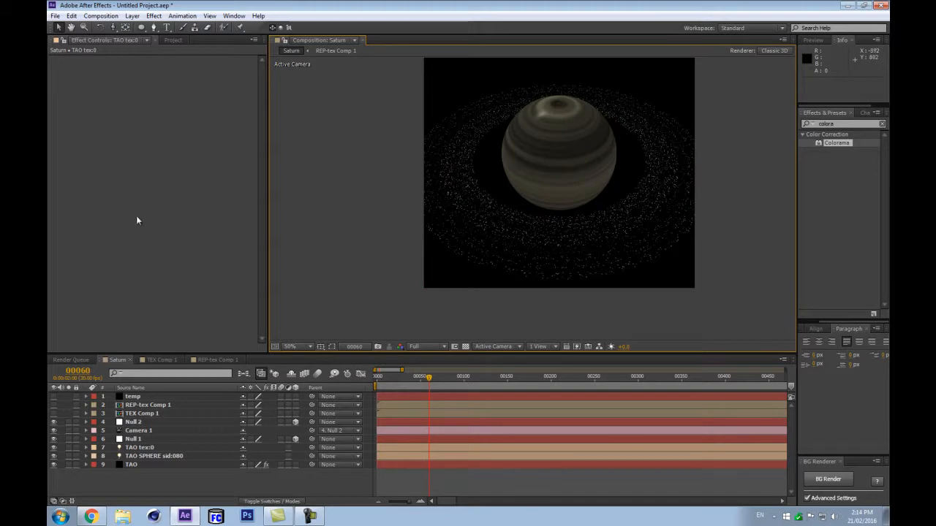
click(151, 483)
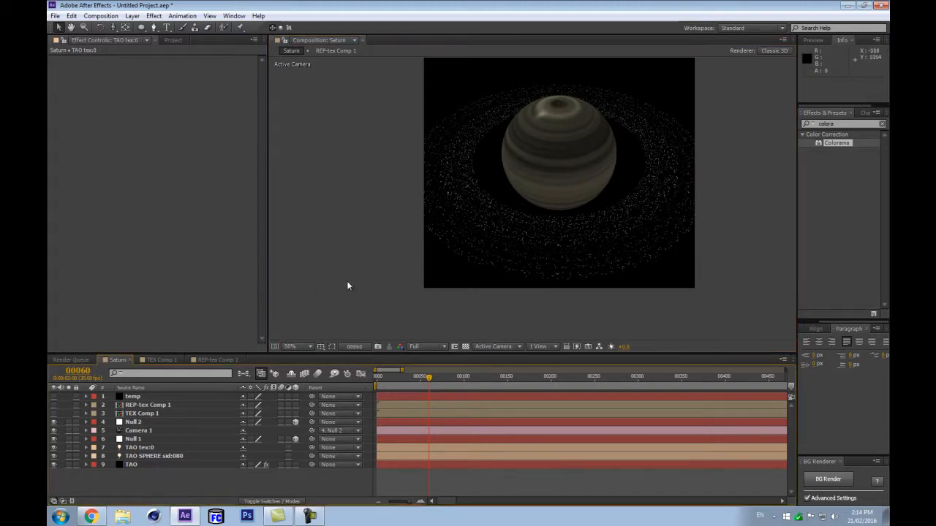
Dolly Camera 1 back to a Z position of about -1564 so the planet and rings appear smaller
key(y)
key(c)
drag(574, 196, 563, 213)
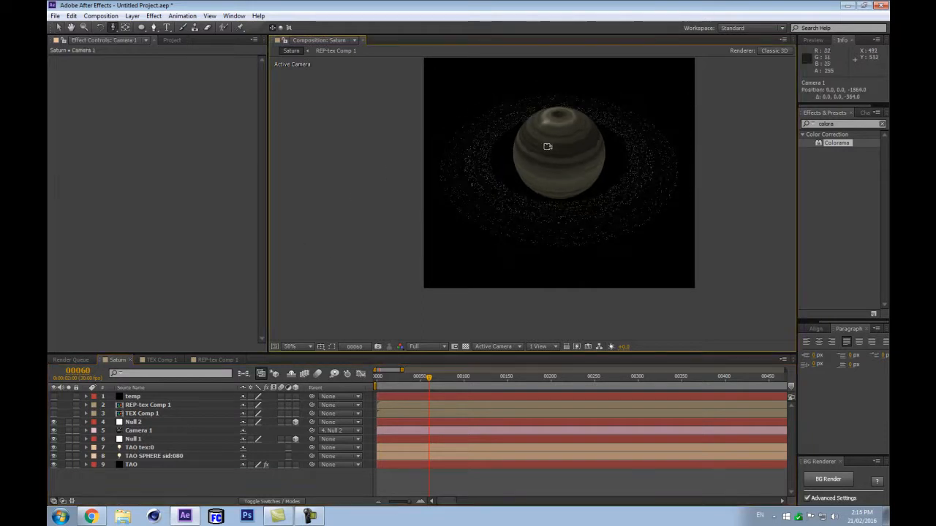
Set the X Rotation of Null 2 to 72° to tilt the camera view of the rings
click(144, 422)
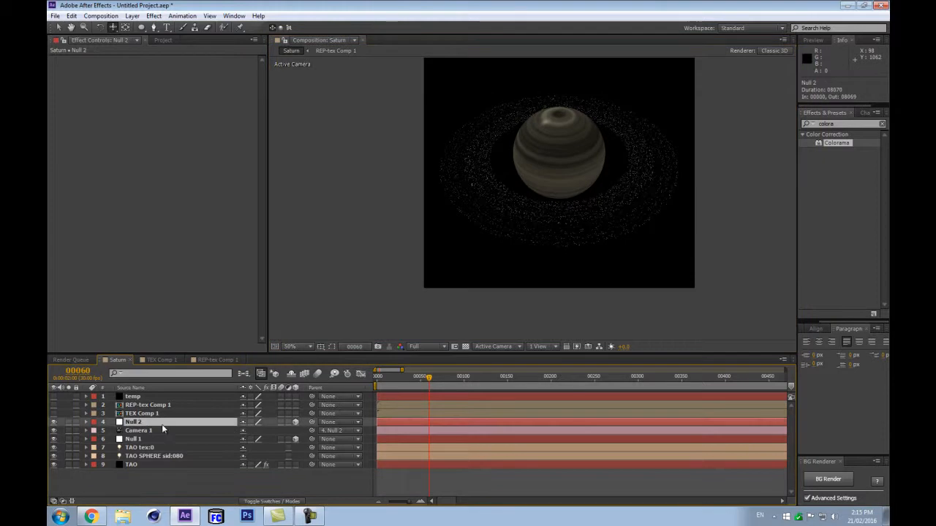
key(r)
drag(251, 439, 263, 437)
scroll(668, 170, up, 2)
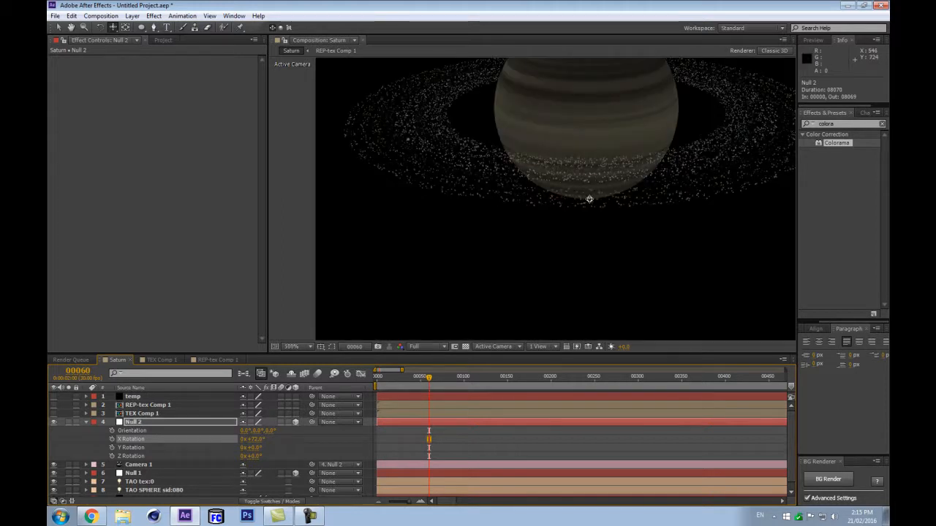
Add an ambient light named AMB with a very pale warm white colour to the Saturn composition
key(ctrl+alt+shift+l)
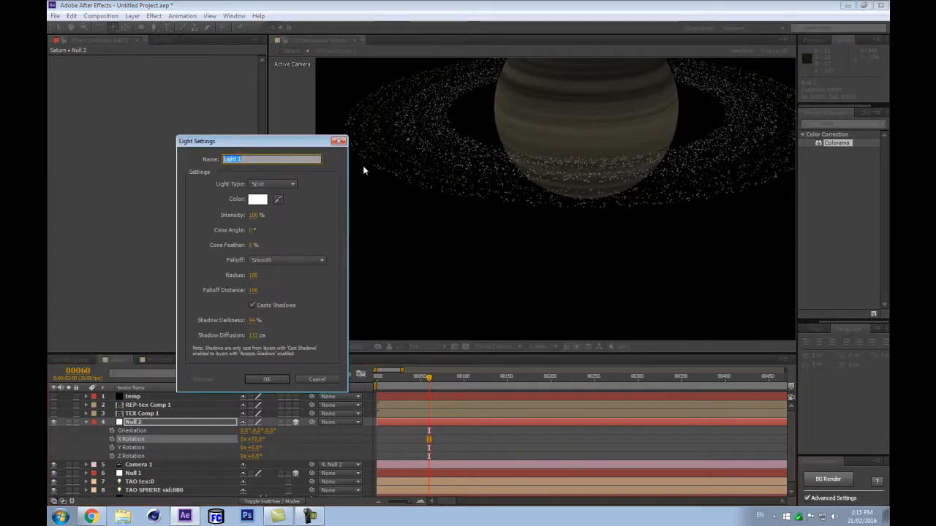
click(289, 184)
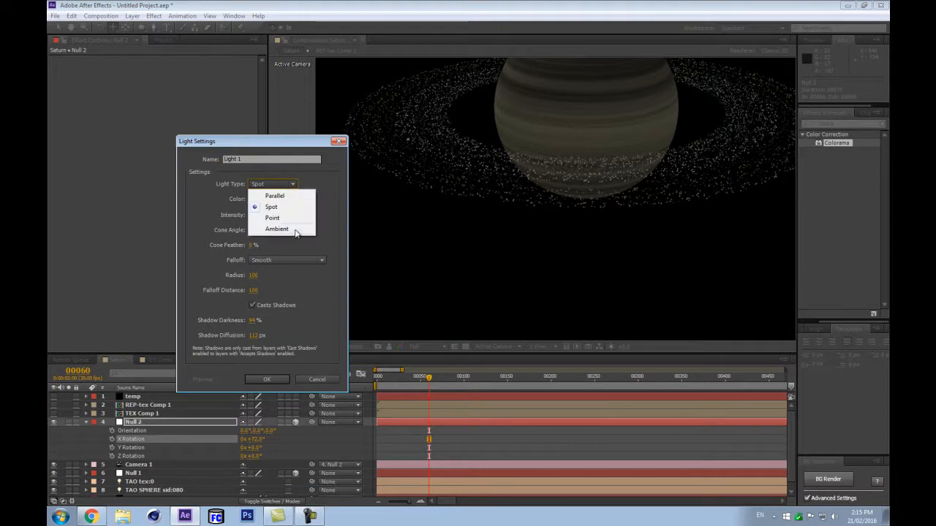
click(277, 229)
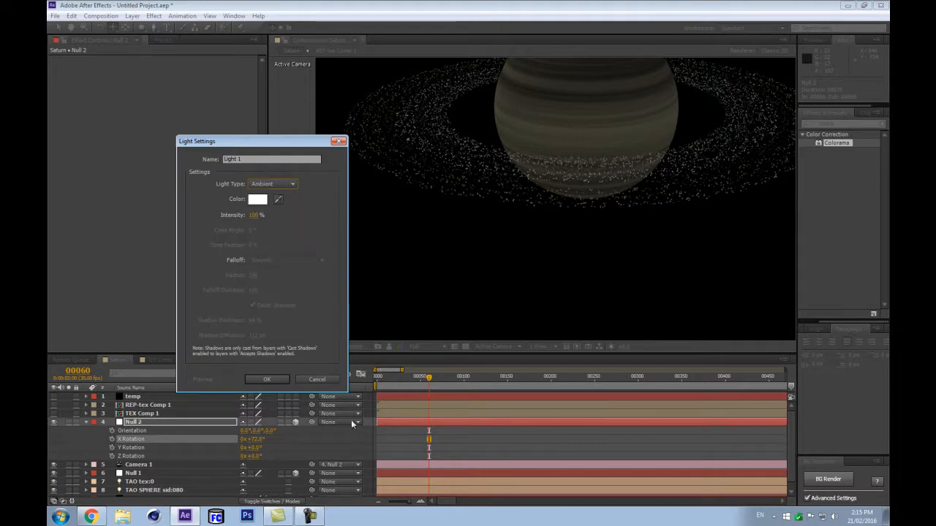
click(266, 202)
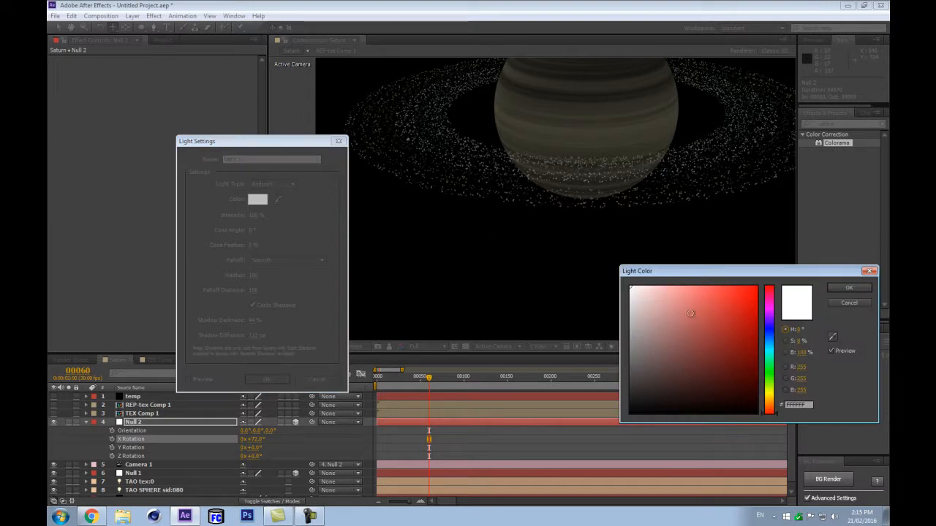
drag(749, 270, 560, 308)
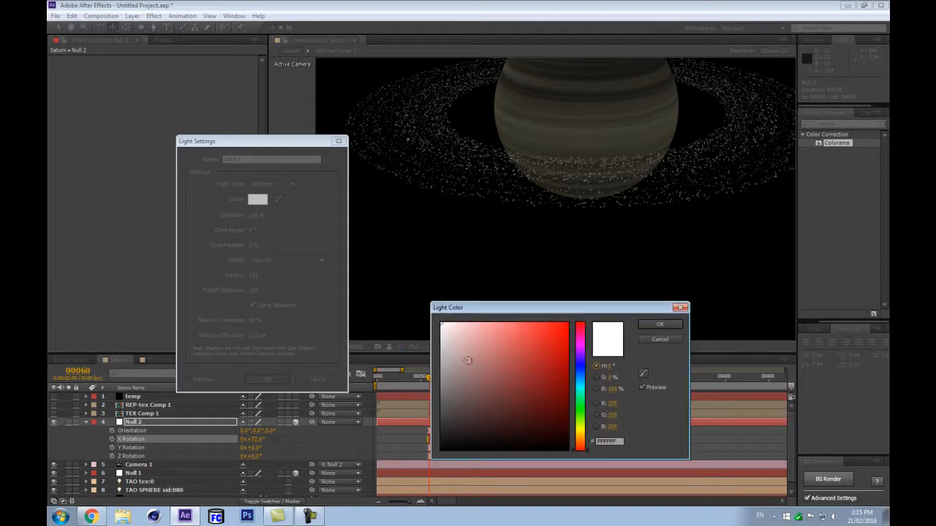
click(589, 447)
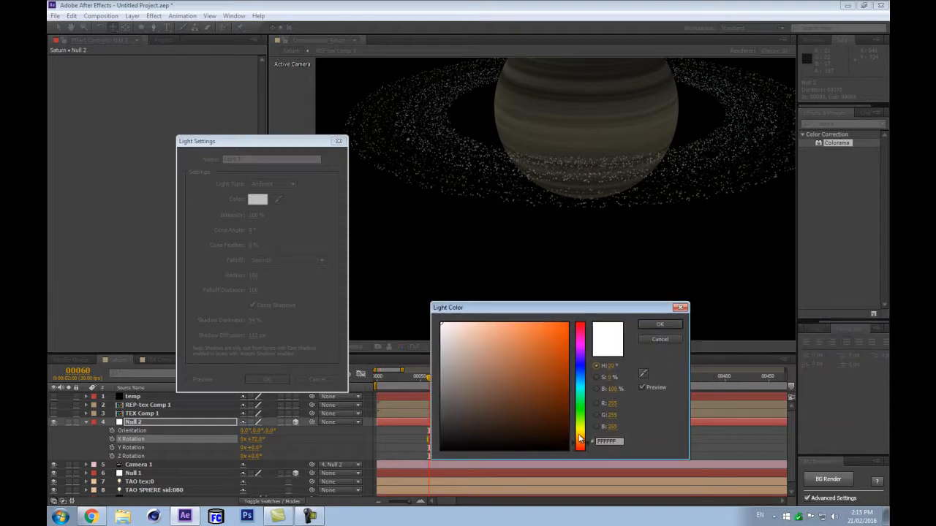
click(579, 435)
drag(477, 356, 447, 323)
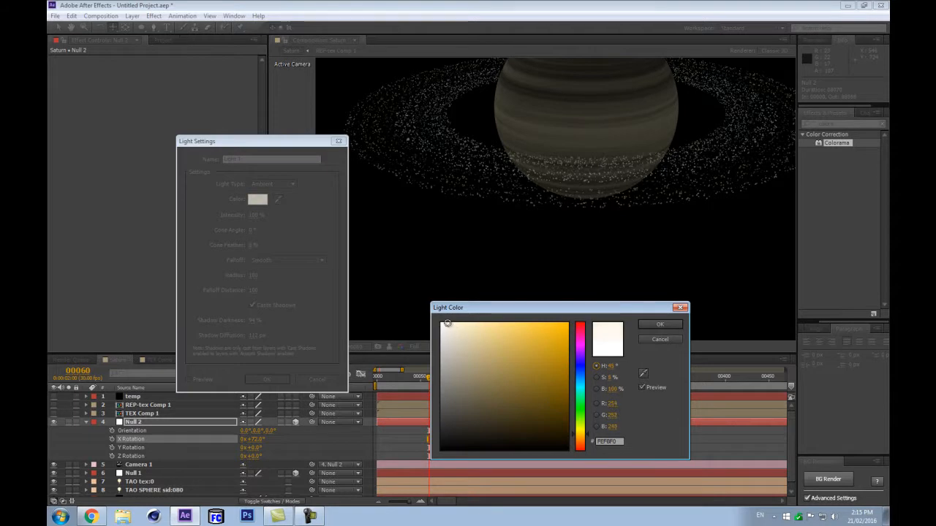
click(677, 325)
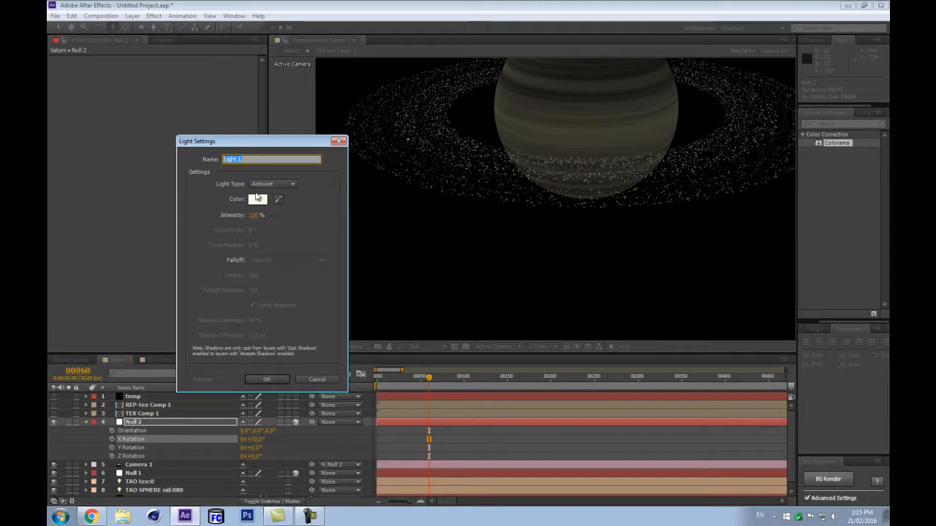
key(Return)
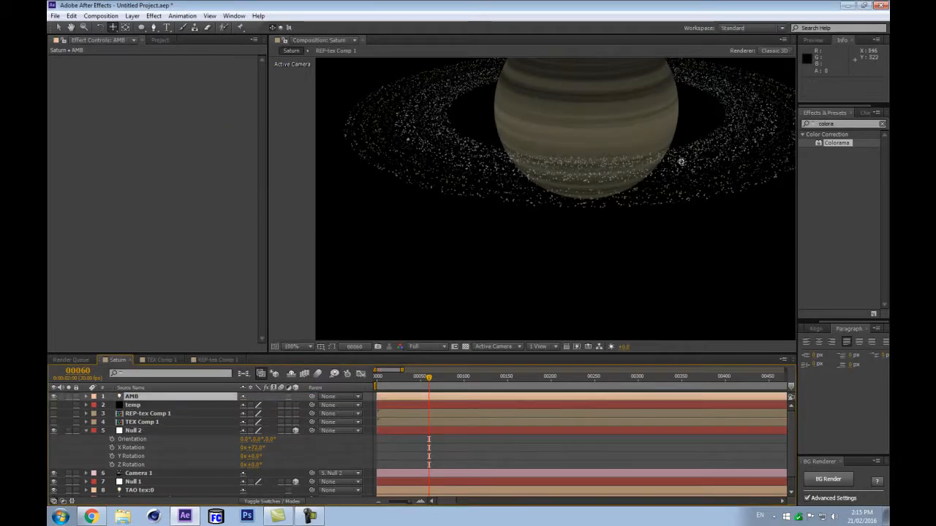
Add a shadow-casting point light to the Saturn composition, keeping the pale warm white colour
key(ctrl+alt+shift+l)
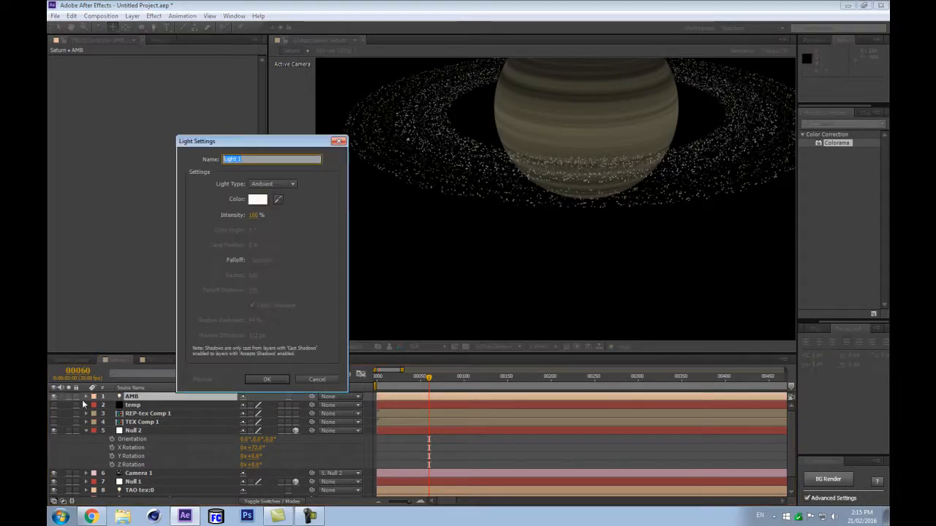
click(272, 184)
click(268, 216)
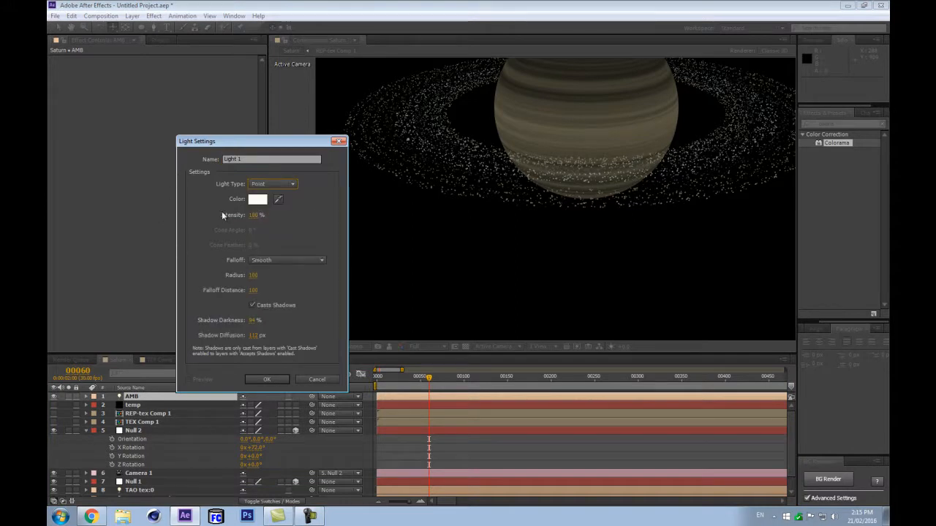
click(257, 379)
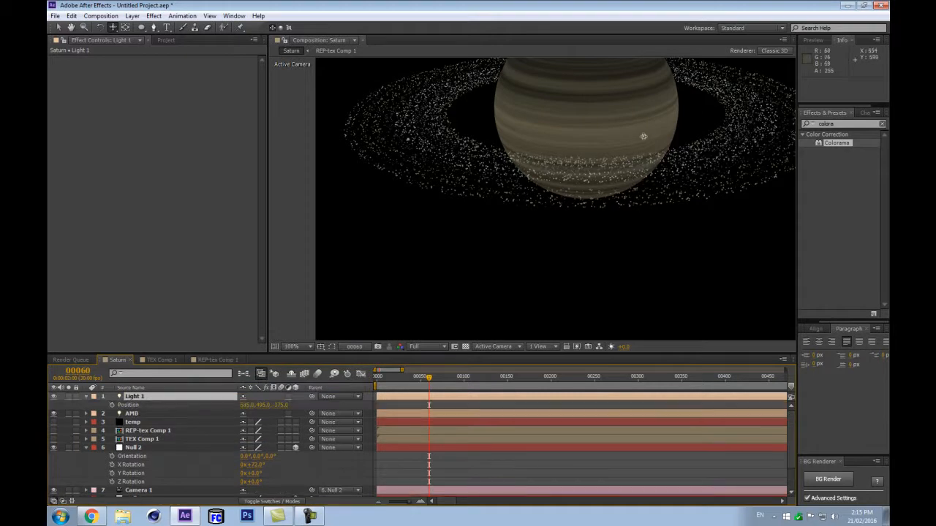
Try placing Light 1 far out and in front of the planet, at about X -7785 and Z -5315
scroll(638, 137, down, 1)
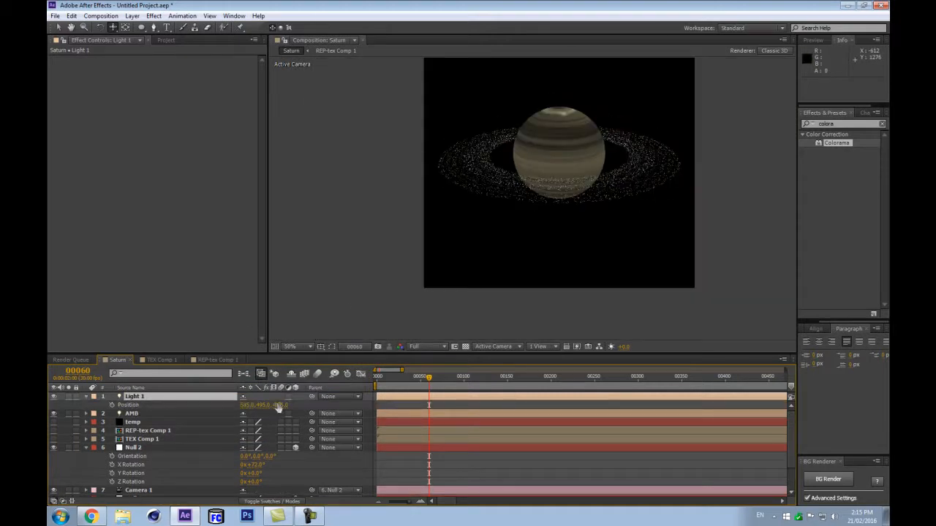
drag(277, 408, 215, 419)
drag(133, 440, 120, 440)
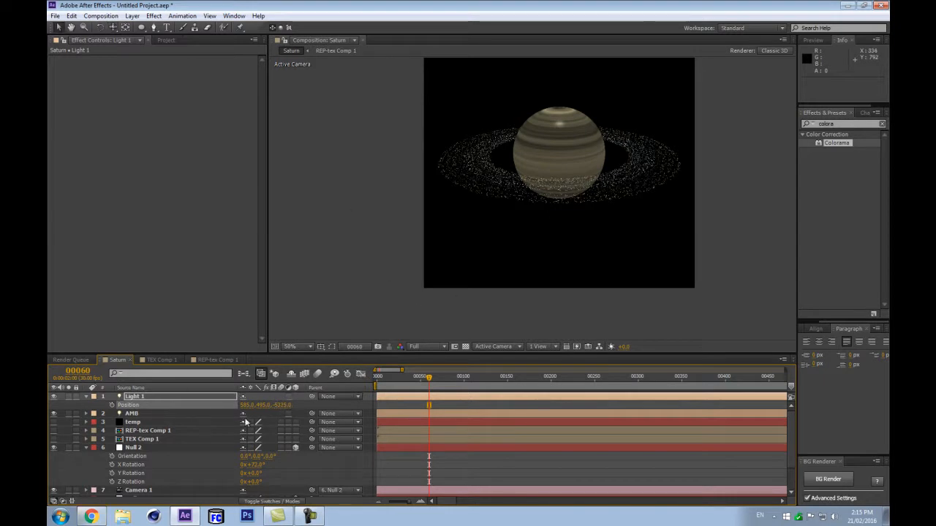
drag(248, 407, 71, 420)
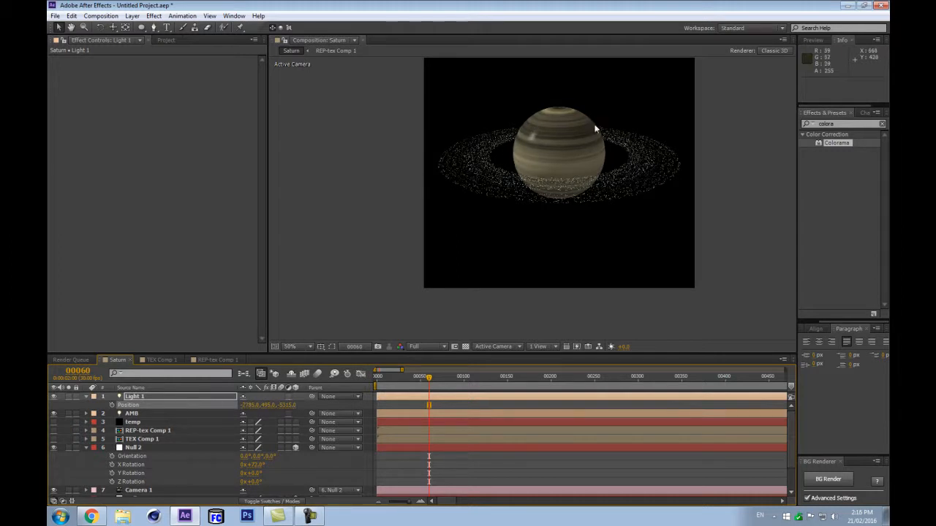
scroll(609, 173, up, 1)
scroll(607, 83, down, 1)
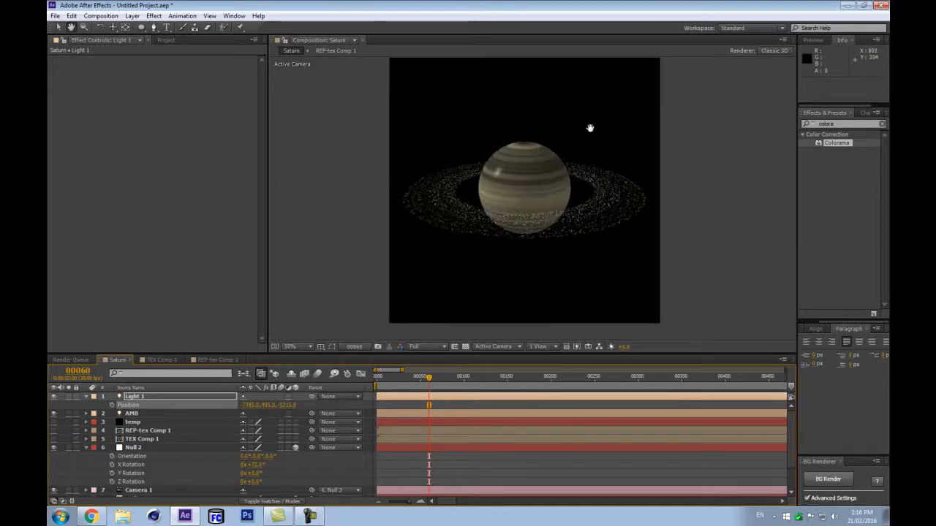
scroll(578, 135, up, 2)
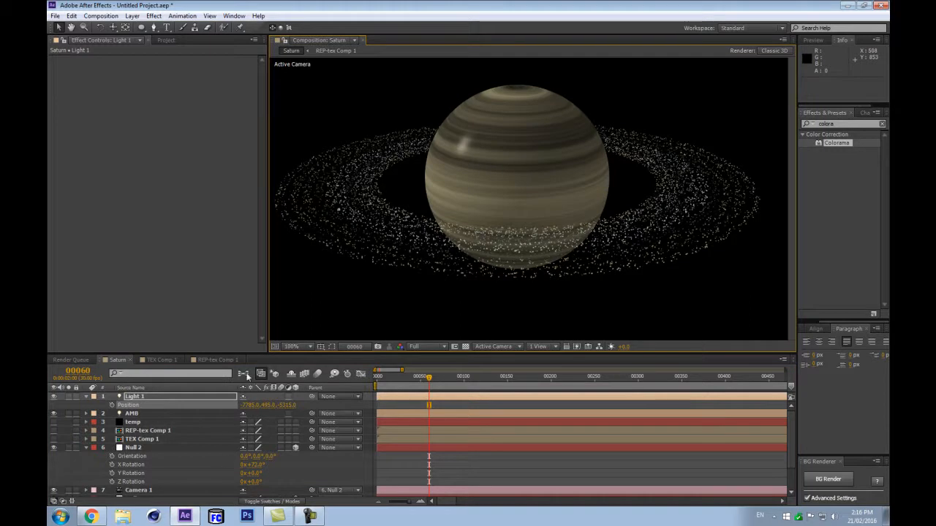
scroll(473, 249, down, 4)
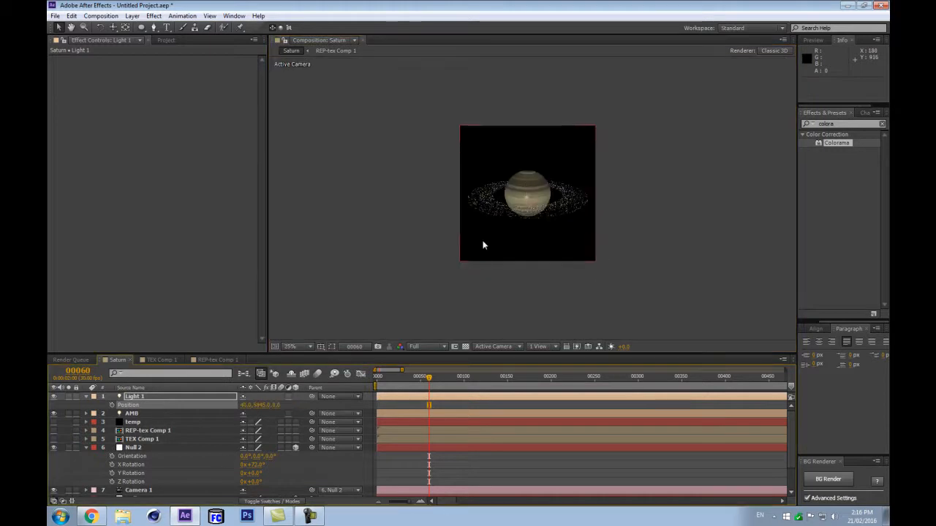
Reset the Position of Light 1 to its default
right_click(147, 398)
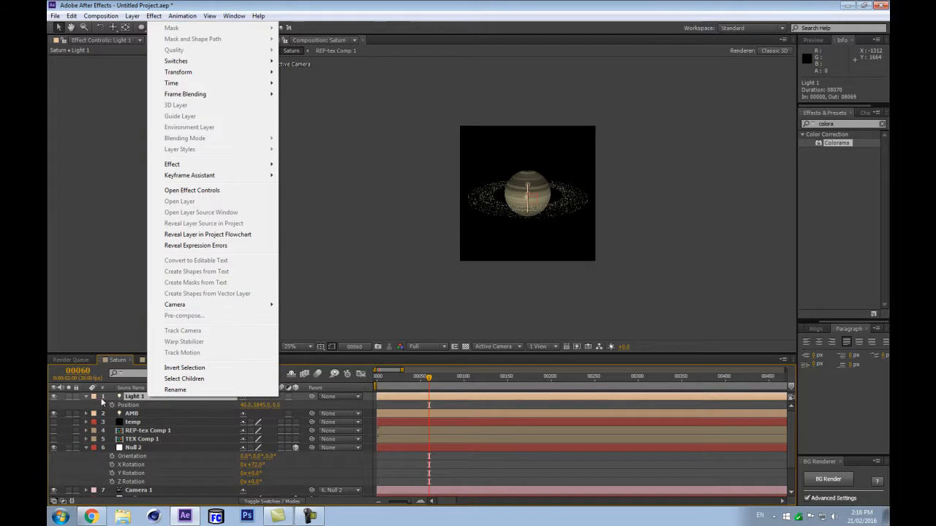
right_click(127, 405)
click(146, 472)
Move Light 1 far to the left of the planet, to an X position of about -3165
scroll(586, 177, up, 1)
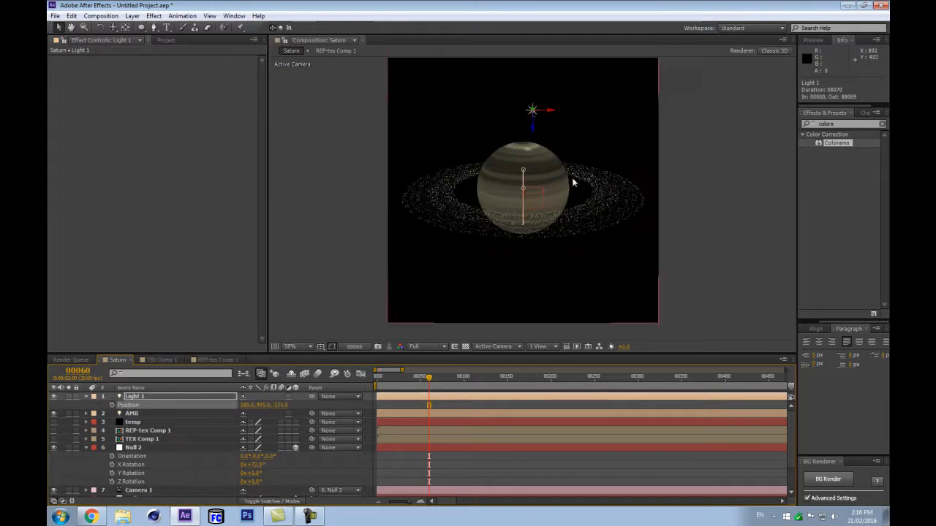
click(553, 113)
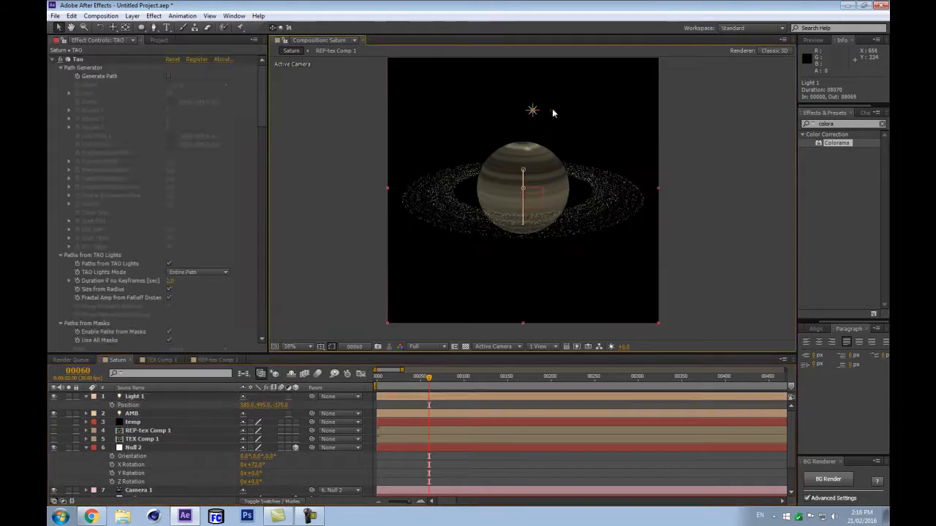
click(538, 114)
drag(550, 112, 378, 131)
key(comma)
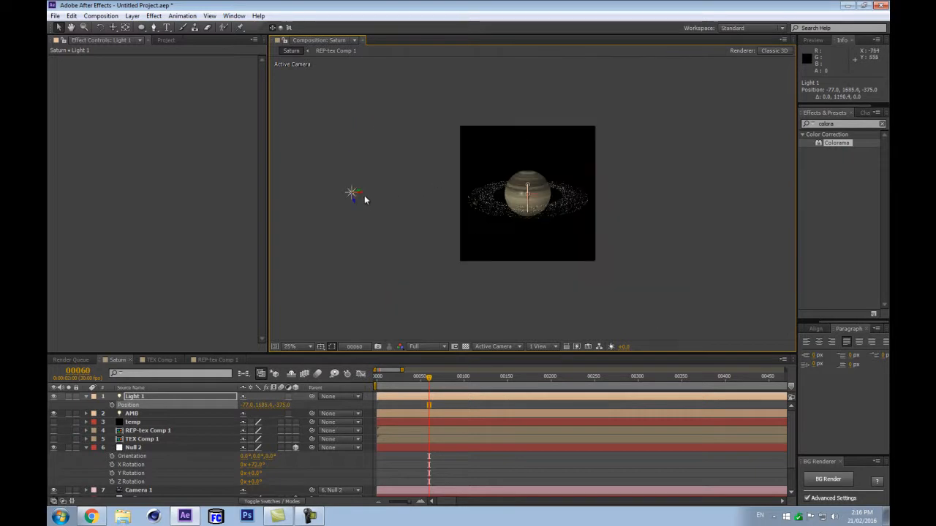
drag(366, 196, 219, 207)
key(comma)
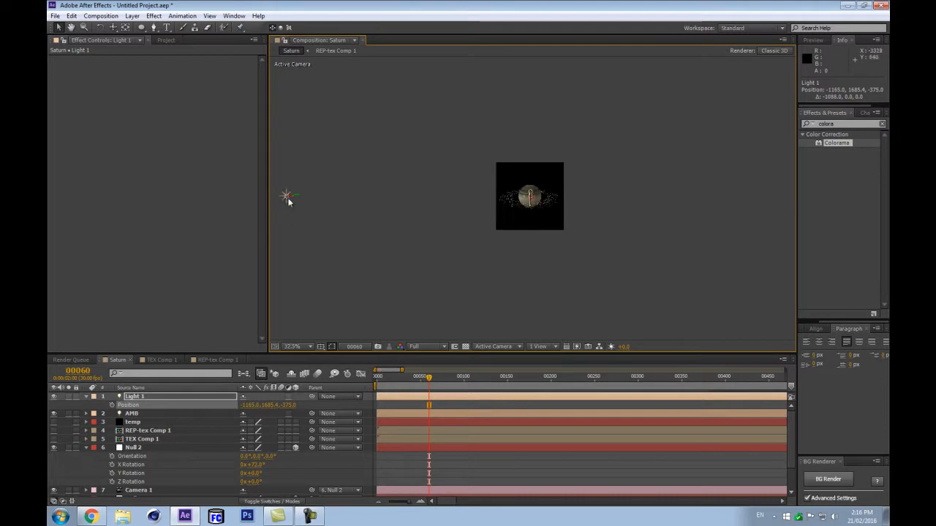
drag(288, 198, 261, 253)
drag(320, 165, 277, 252)
Set the Position of Light 1 to about 1275 in Y and about -2955 in Z
drag(271, 407, 221, 432)
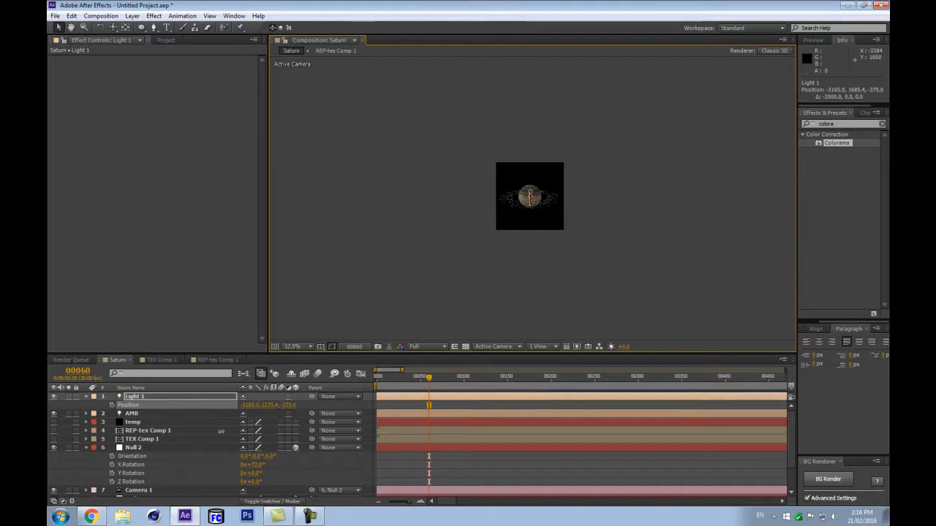
drag(291, 408, 241, 422)
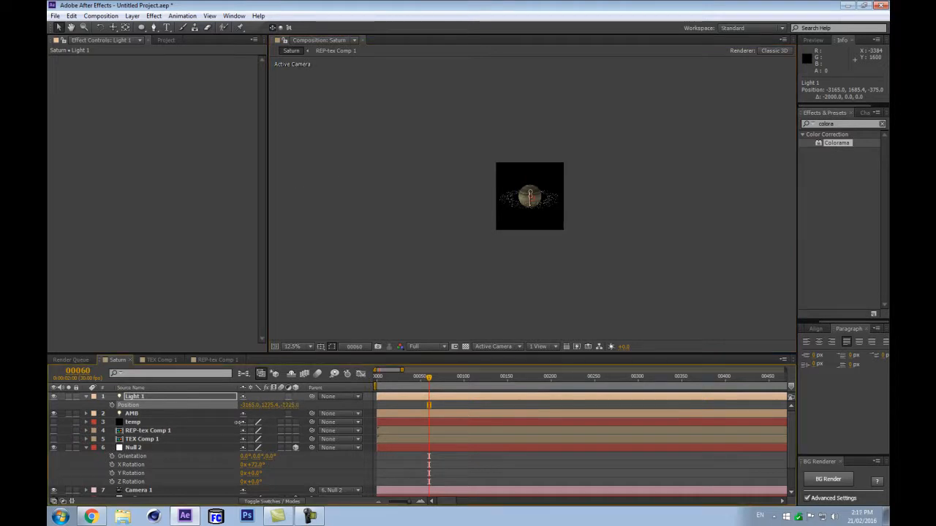
scroll(486, 275, up, 6)
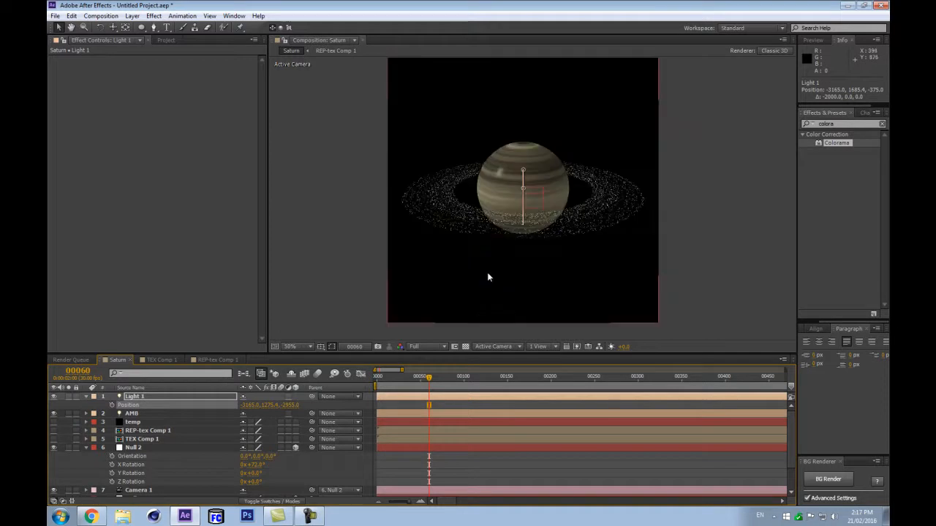
key(shift+slash)
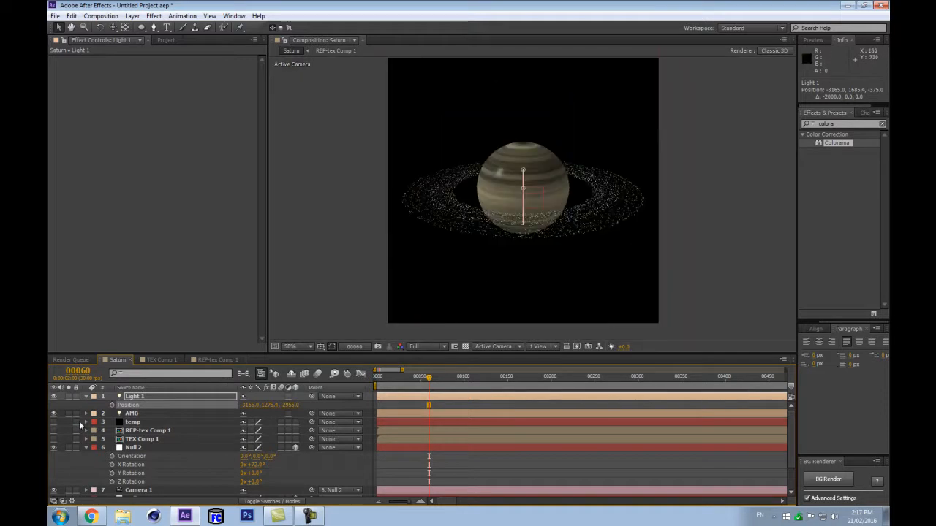
Collapse the open properties of all layers in the Saturn timeline and clear the selection
click(90, 397)
key(ctrl+a)
click(87, 397)
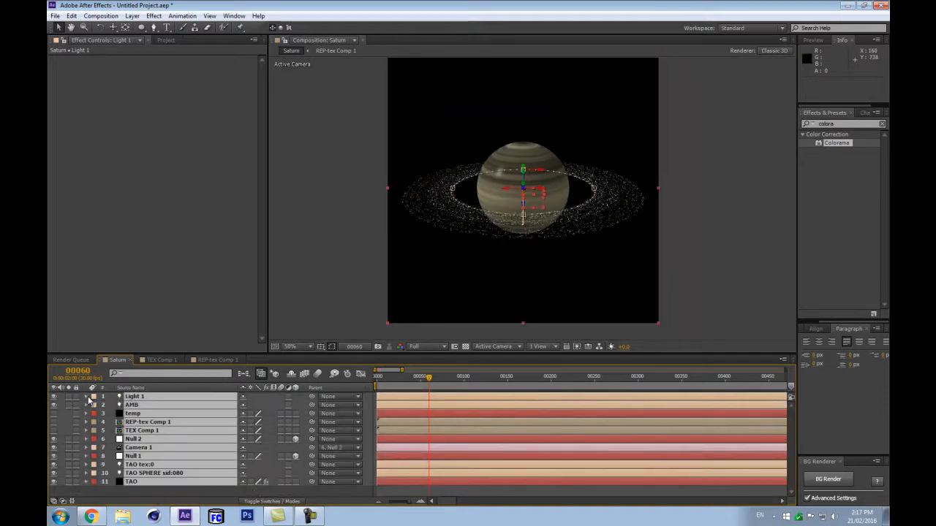
click(235, 494)
Set Specular to 0 in the Material & Lighting settings of the TAO layer's Tao effect
click(141, 482)
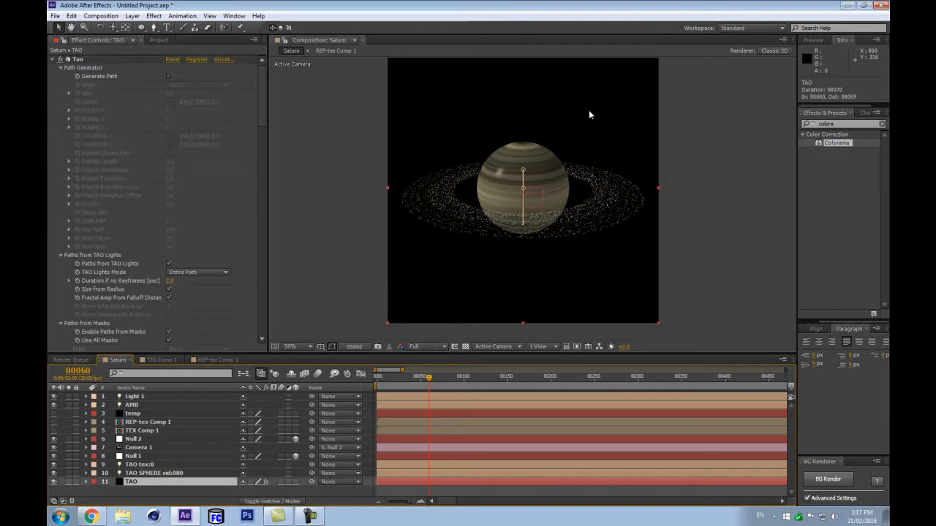
drag(262, 99, 256, 198)
scroll(256, 194, down, 12)
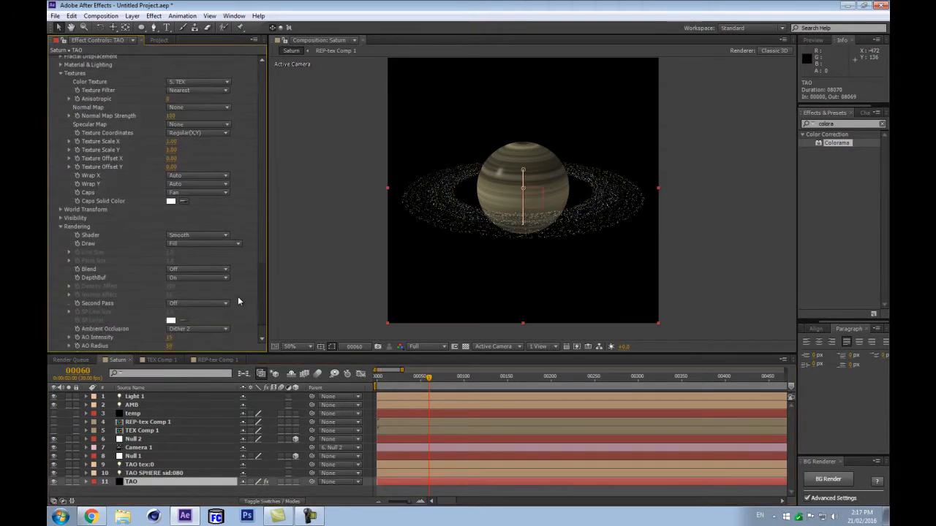
scroll(276, 282, up, 3)
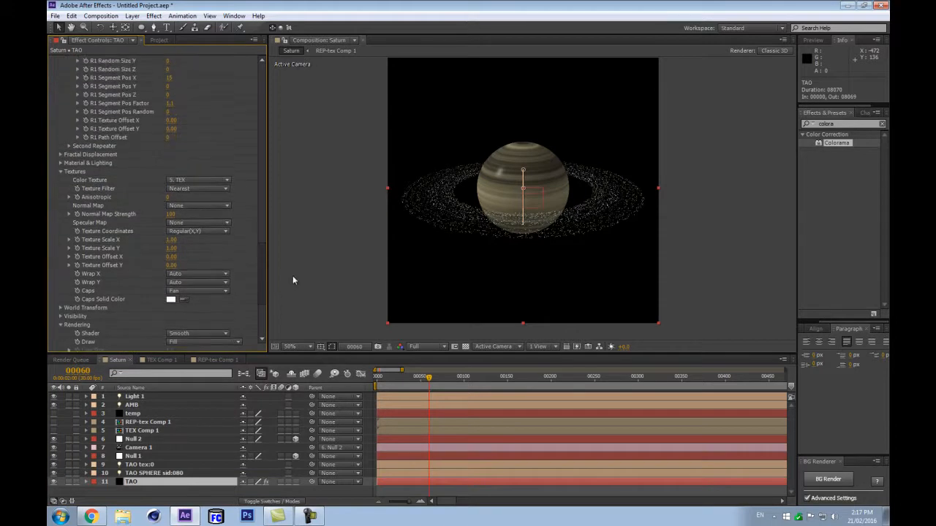
scroll(259, 263, up, 1)
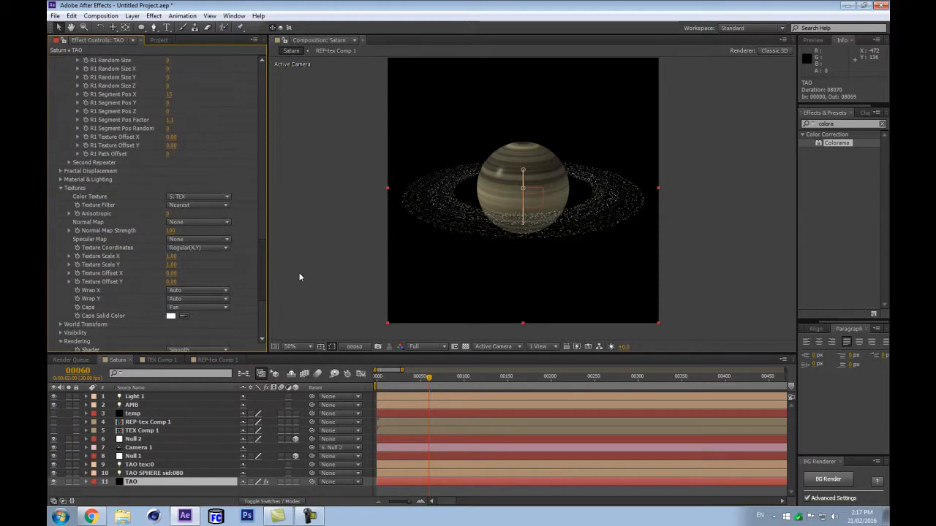
click(60, 180)
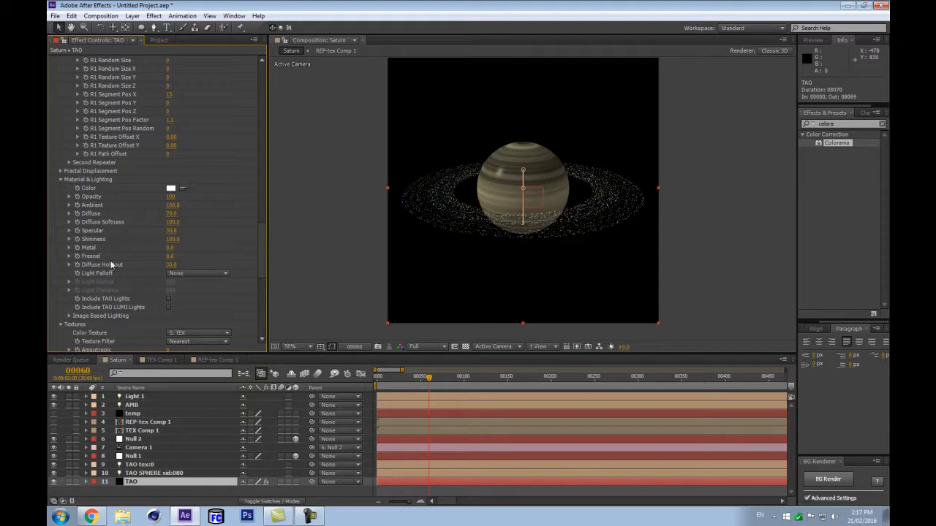
click(171, 231)
text(0)
key(Return)
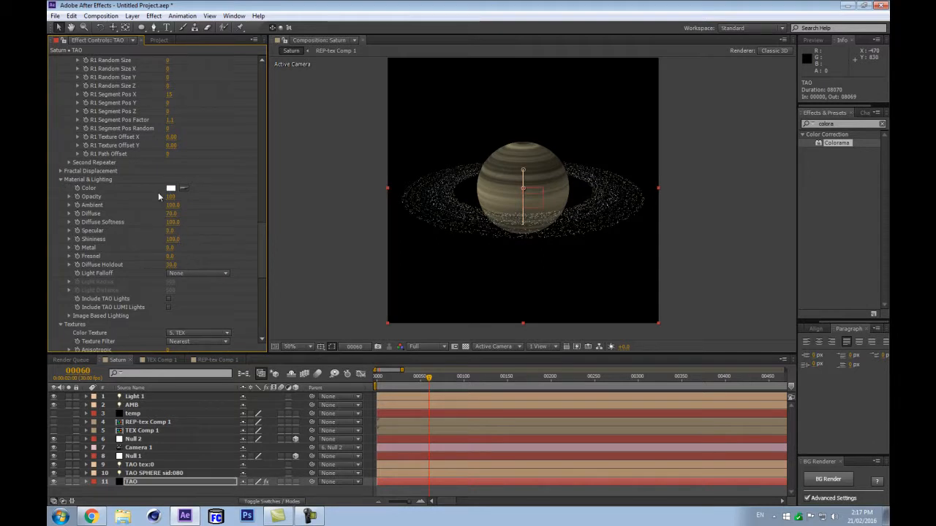
Set Ambient to 33 and Diffuse to 141 in the Tao Material & Lighting settings, and hide the layer controls in the composition view
drag(147, 207, 133, 211)
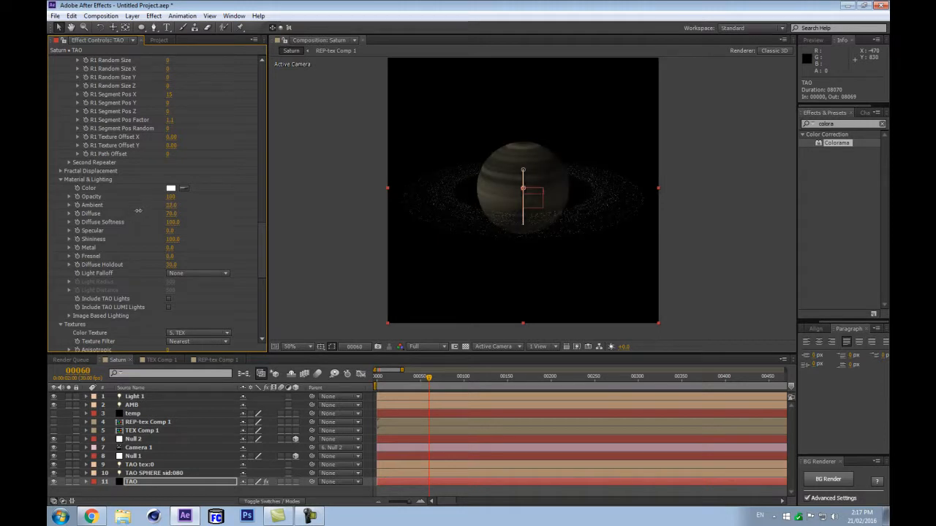
drag(173, 217, 207, 211)
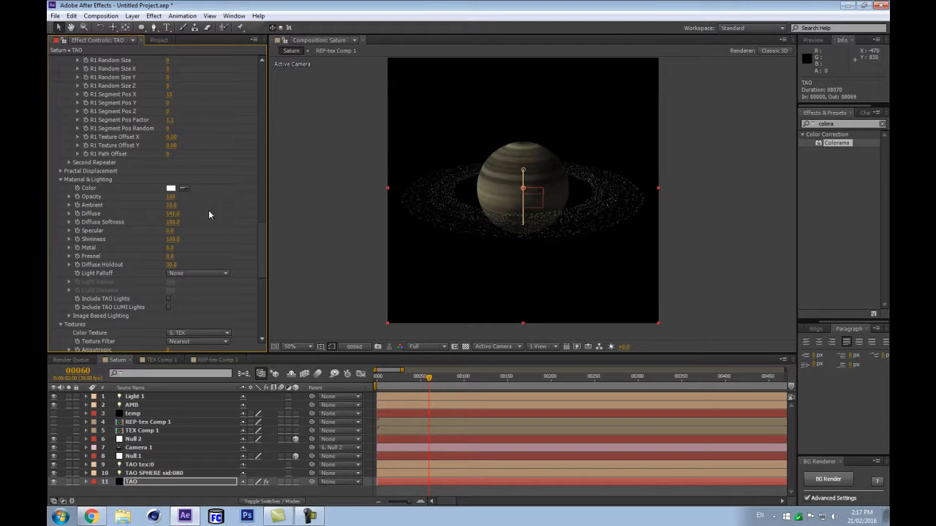
key(ctrl+shift+h)
key(period)
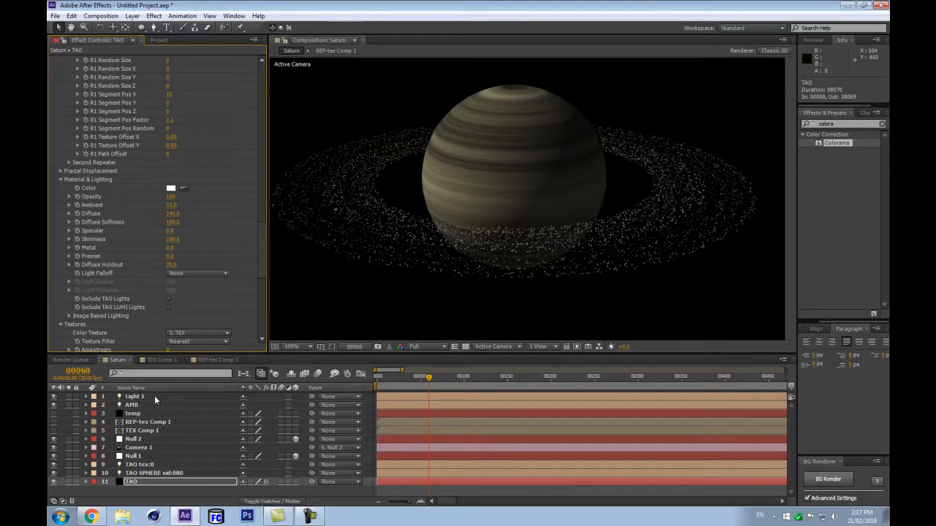
scroll(178, 261, up, 2)
drag(194, 259, 223, 250)
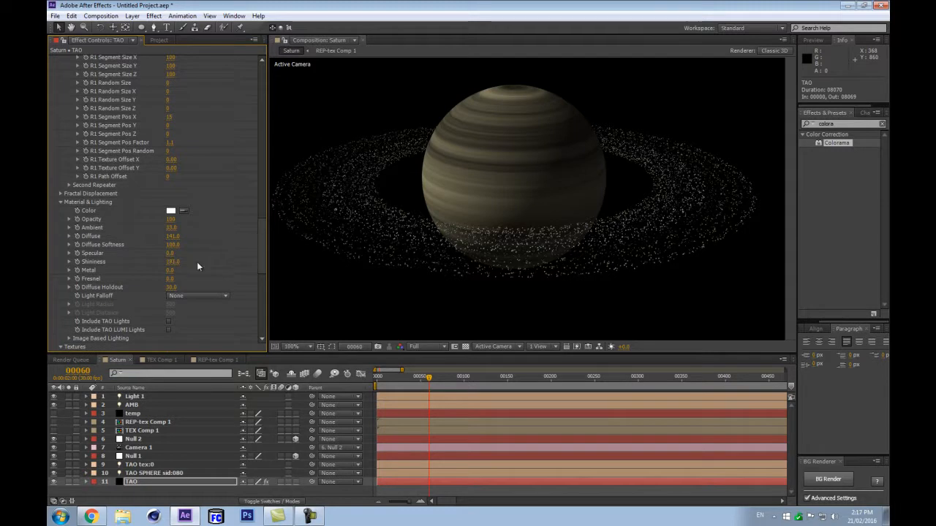
key(ctrl+z)
Set Diffuse Holdout to 36 and switch the Tao Light Falloff to Smooth with a Light Radius of about 4870
drag(171, 287, 200, 279)
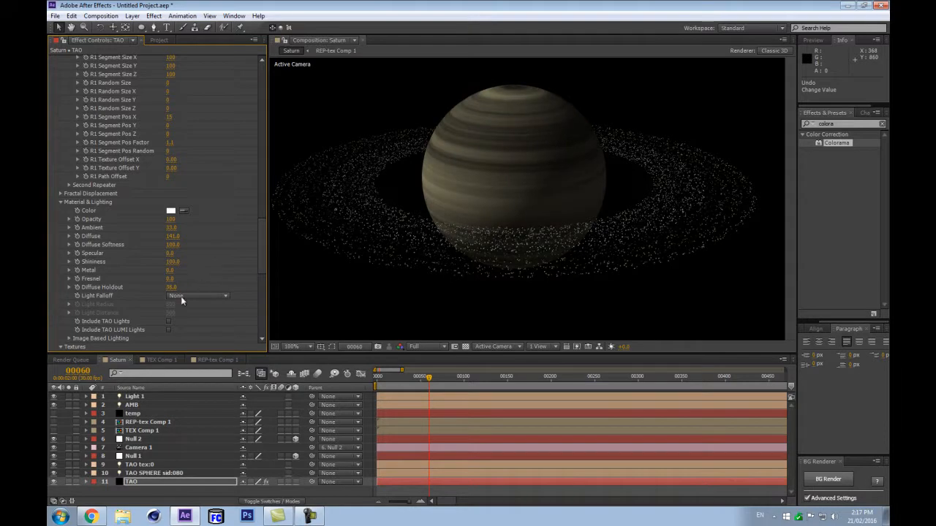
click(178, 296)
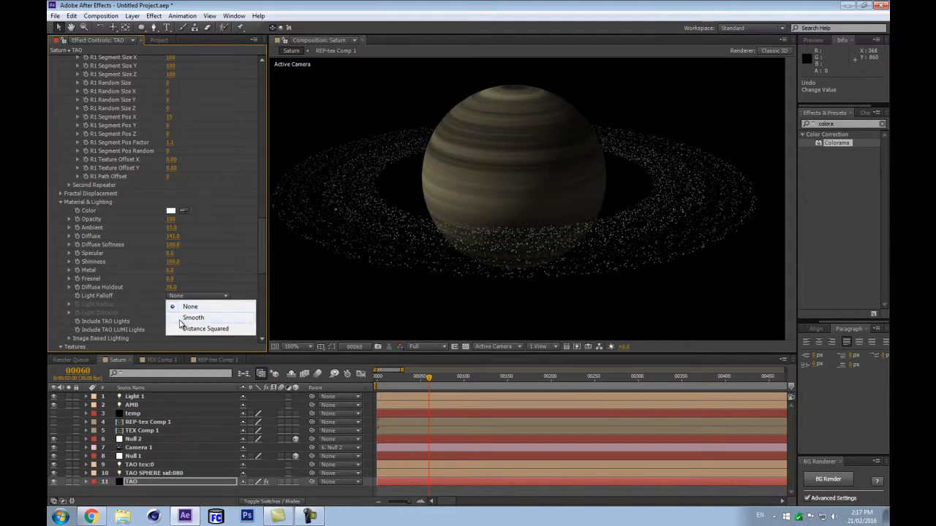
click(182, 318)
drag(175, 305, 196, 295)
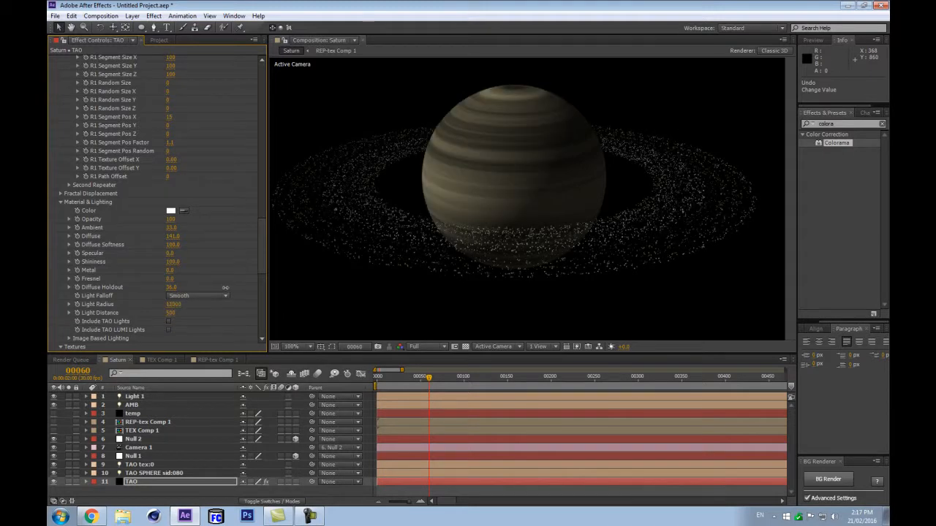
drag(188, 295, 201, 294)
Raise the Intensity of Light 1 to about 190% and rename the layer LIGHT
click(129, 399)
key(a)
key(a)
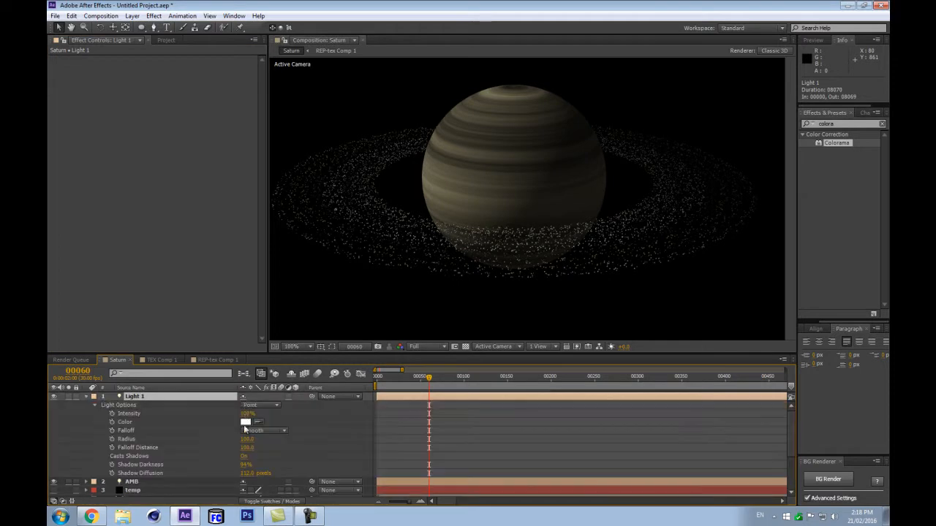
drag(247, 414, 277, 413)
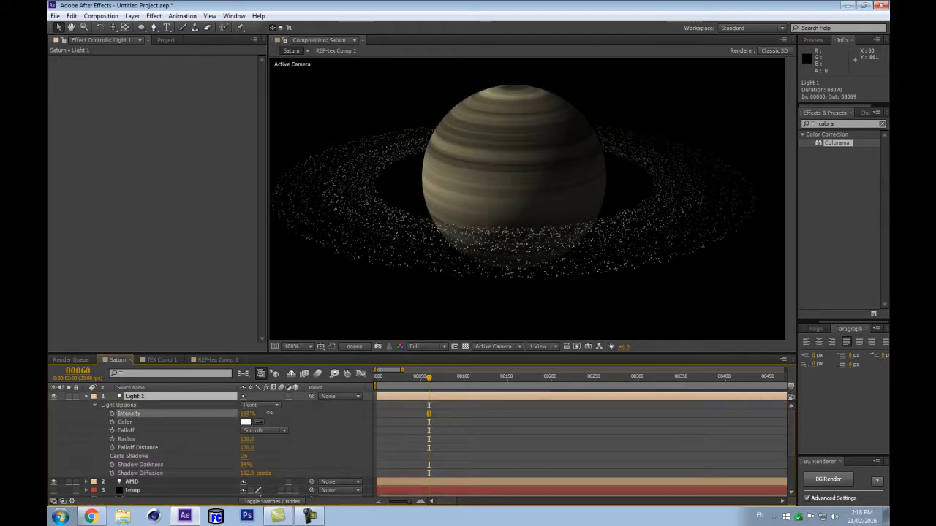
key(comma)
key(period)
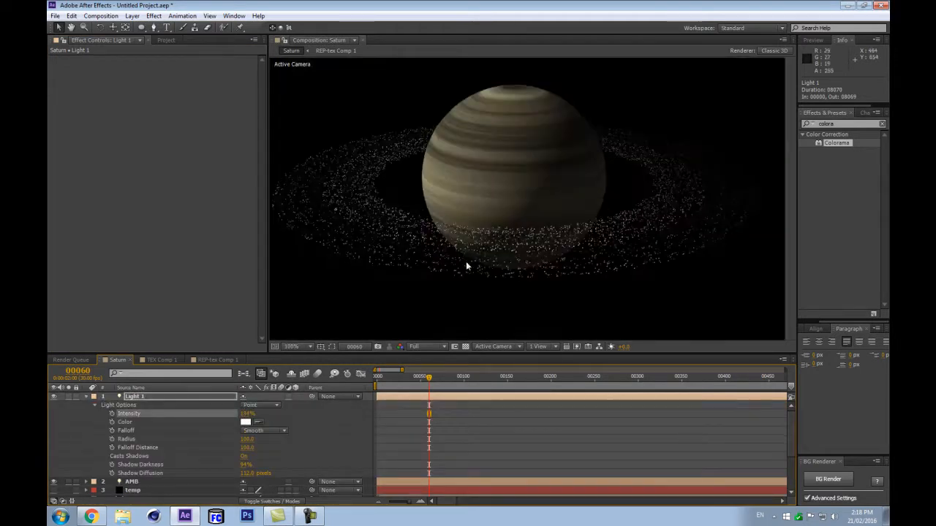
click(183, 398)
key(Return)
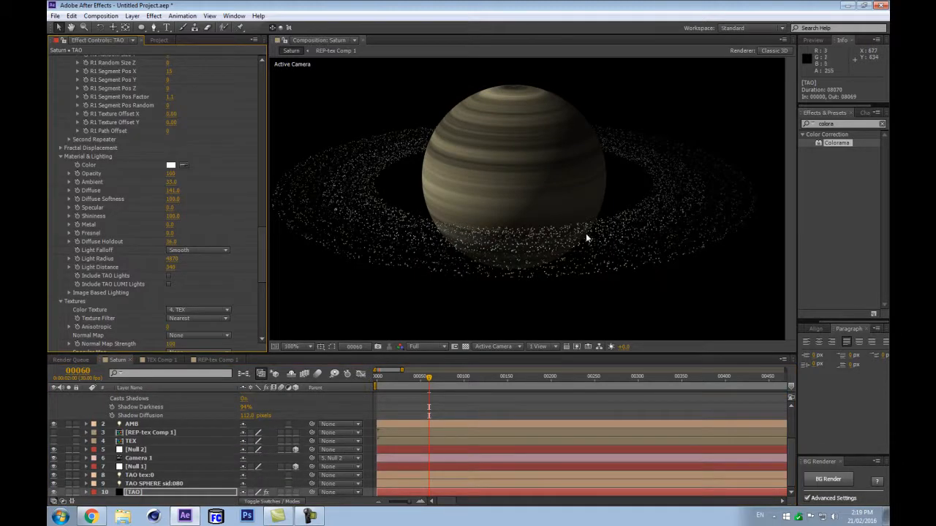
key(period)
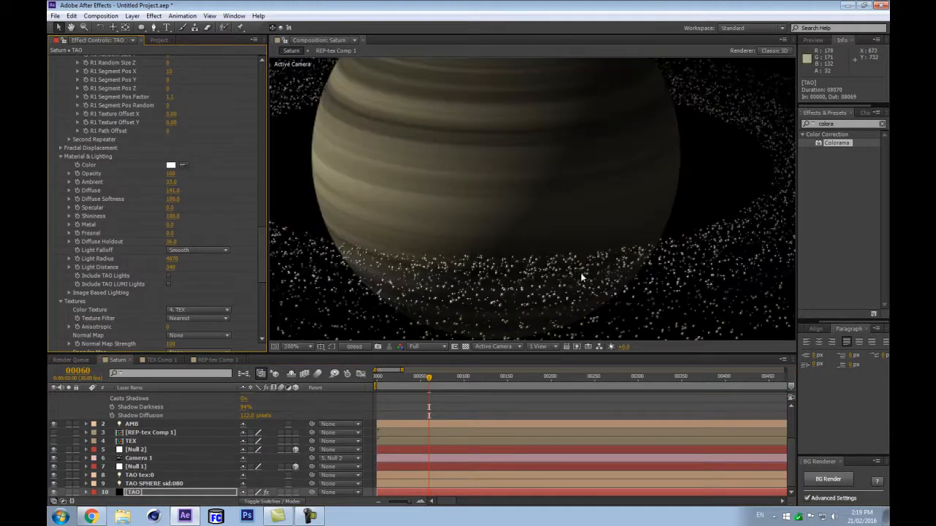
key(comma)
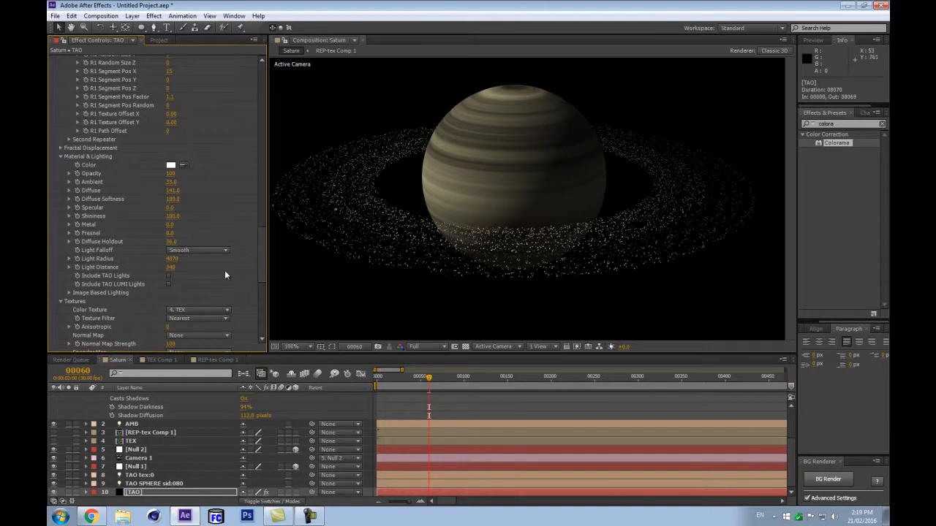
key(period)
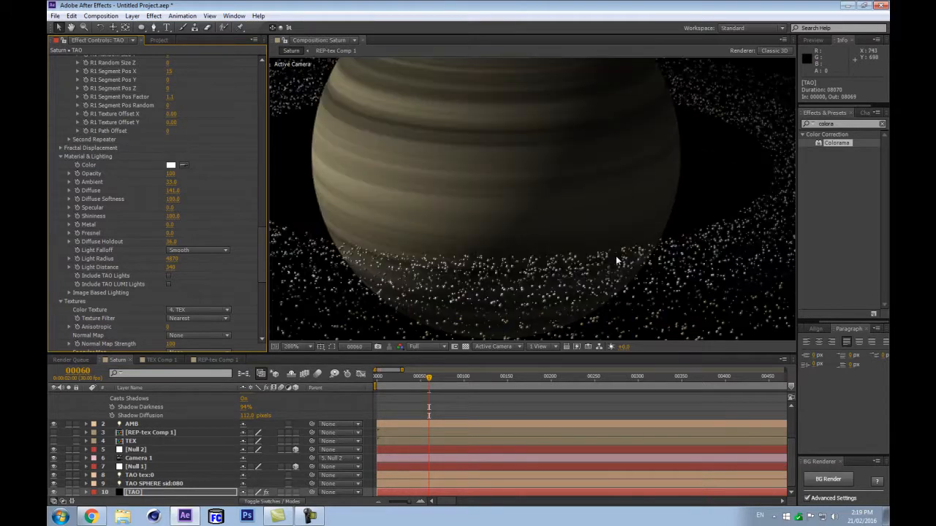
key(comma)
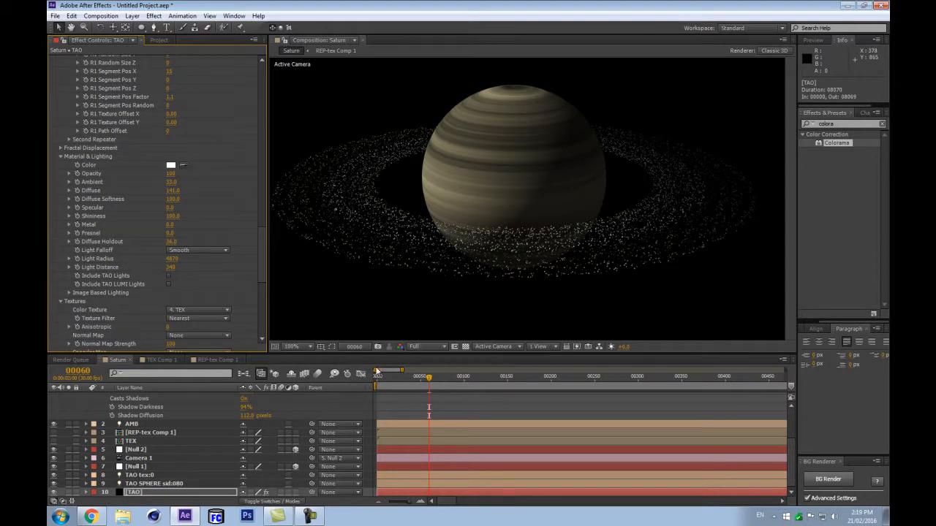
click(443, 347)
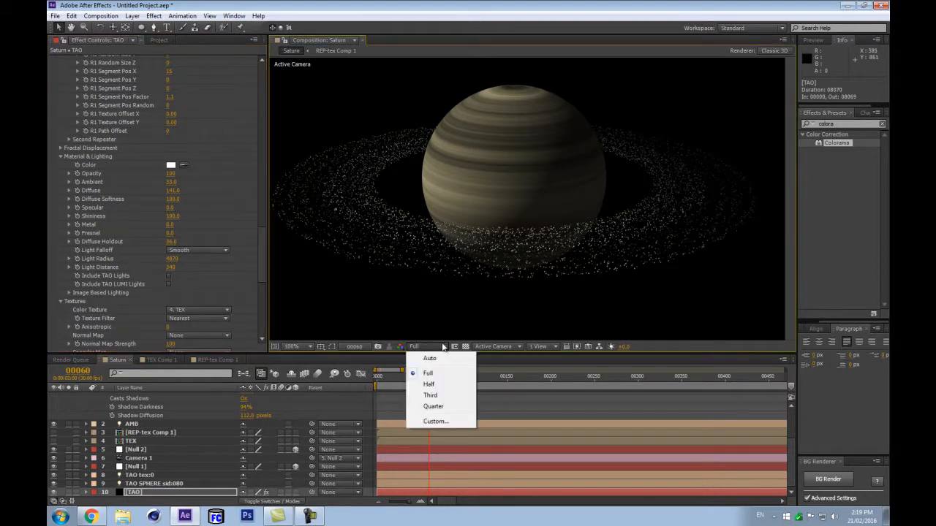
click(165, 489)
Collapse the LIGHT layer's properties in the Saturn timeline and clear the layer selection
scroll(584, 180, up, 1)
scroll(546, 207, down, 1)
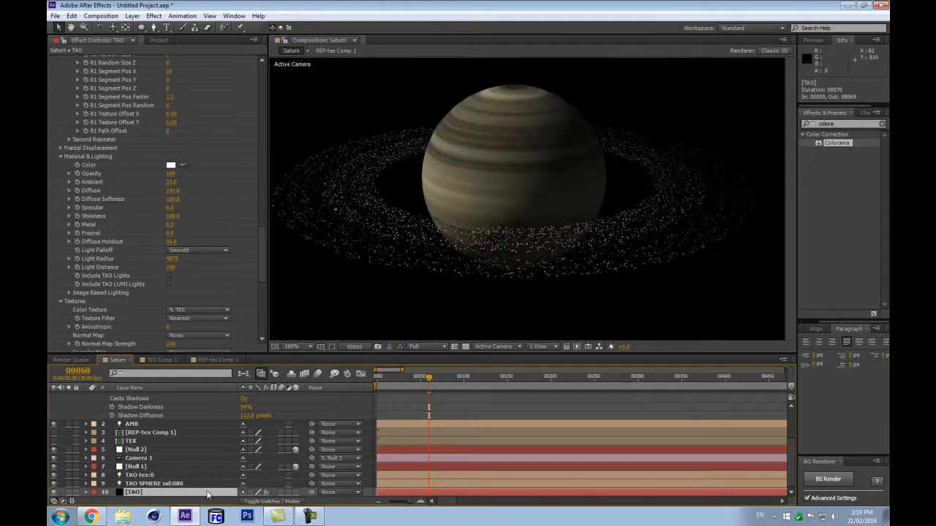
scroll(153, 458, up, 3)
click(85, 395)
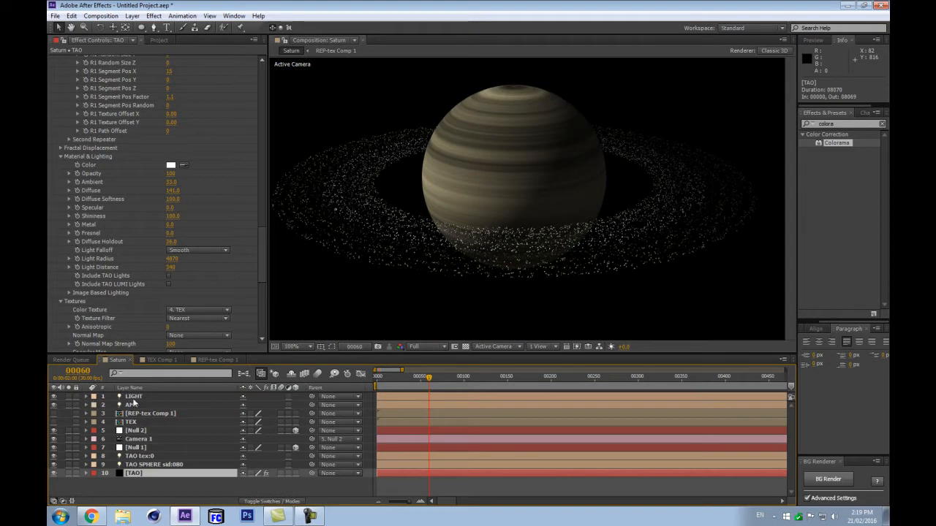
click(134, 398)
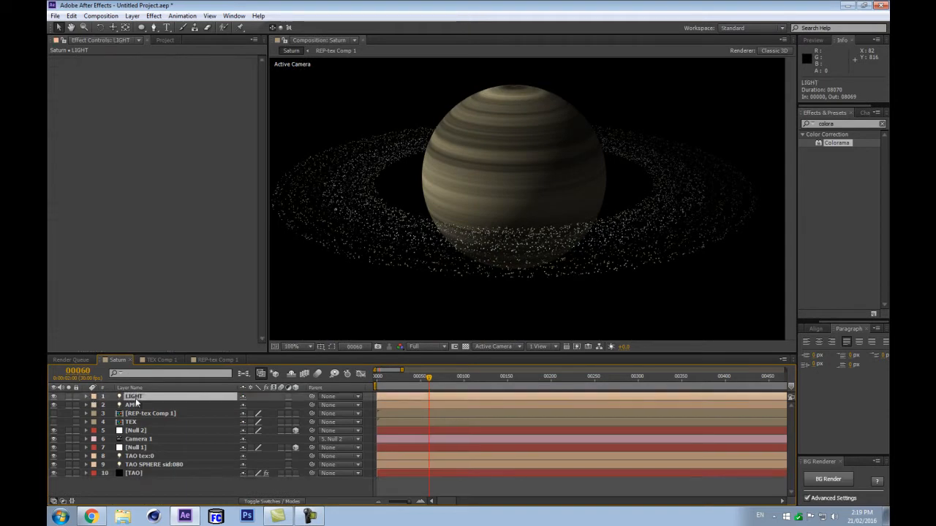
click(163, 480)
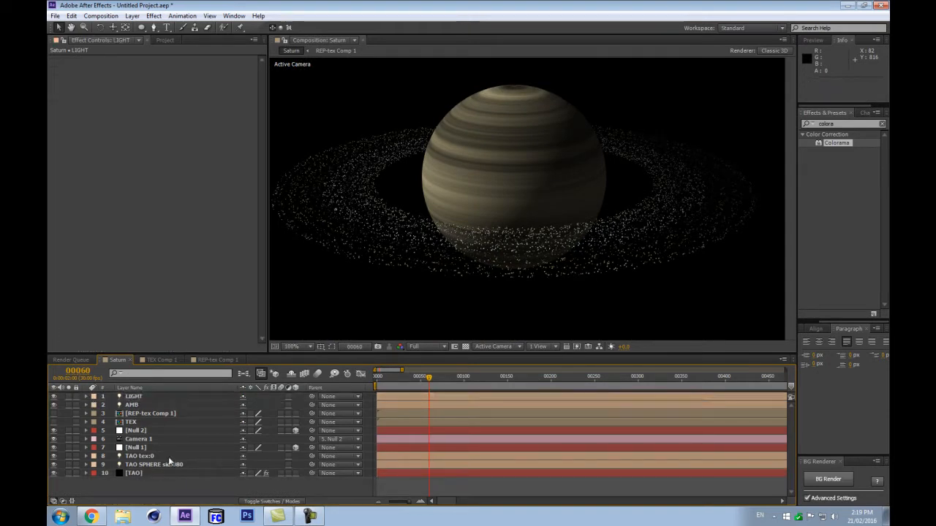
Reveal the Position of Null 2 and track Camera 1 in towards the planet to a Z position of about -936
click(138, 431)
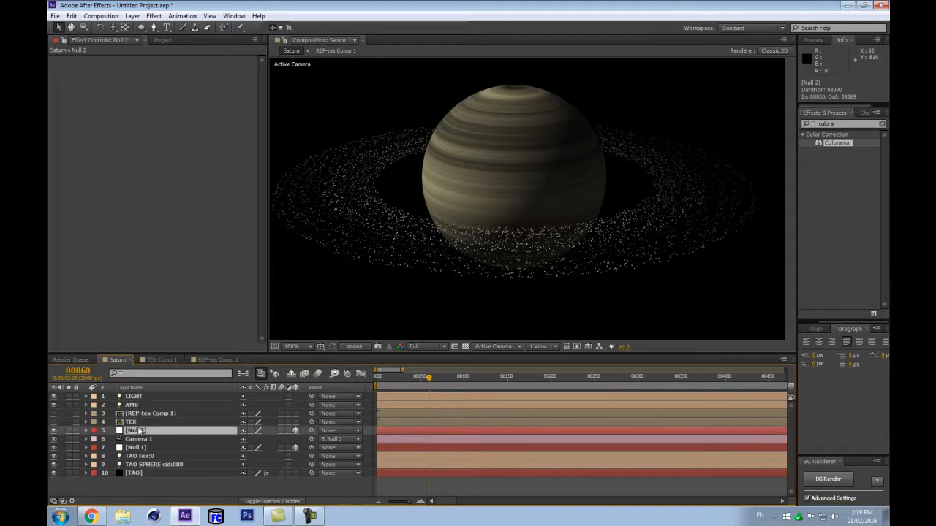
key(p)
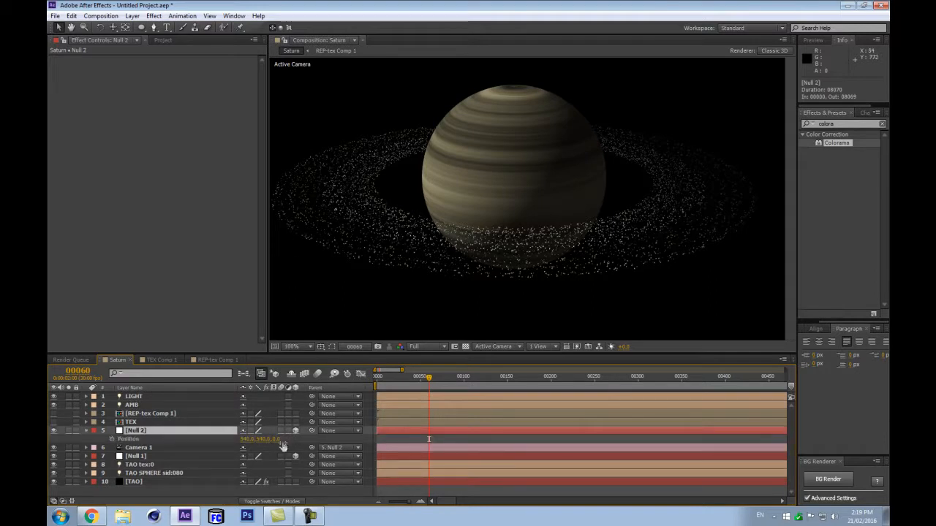
key(y)
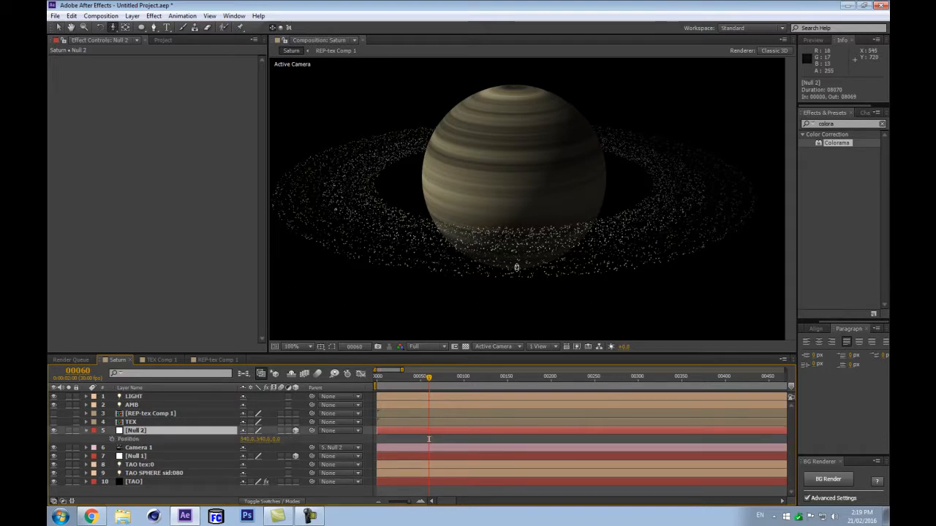
drag(513, 267, 509, 231)
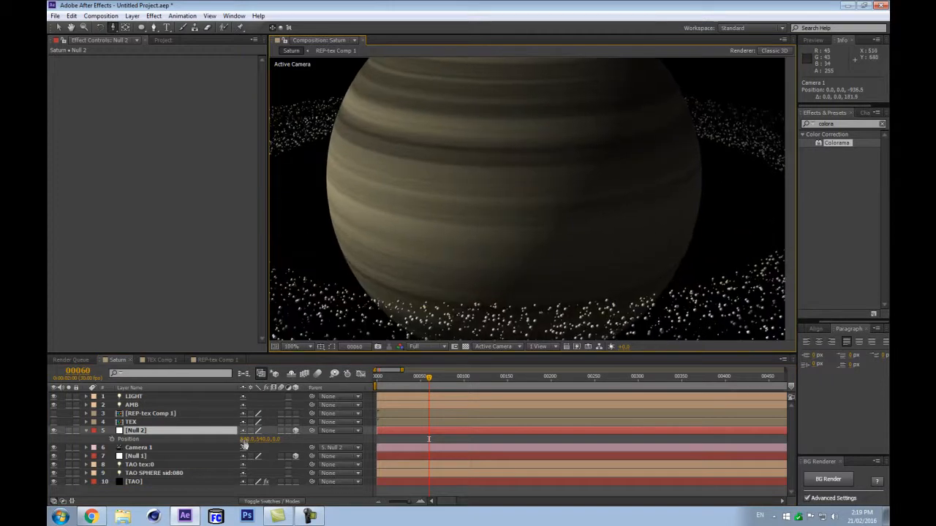
Set the X Rotation of Null 2 to 90° and track Camera 1 in to a Z position of about -617
click(198, 422)
click(188, 432)
key(r)
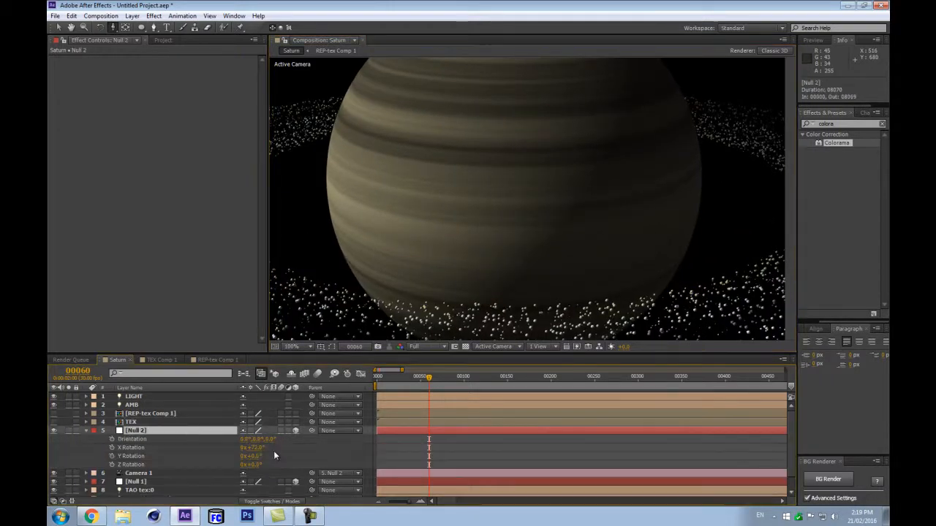
drag(253, 447, 266, 441)
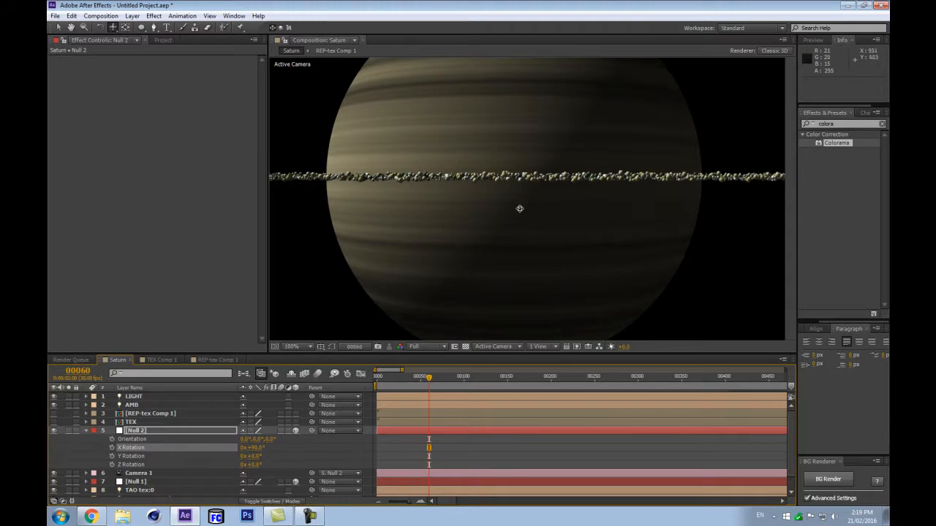
drag(521, 201, 539, 91)
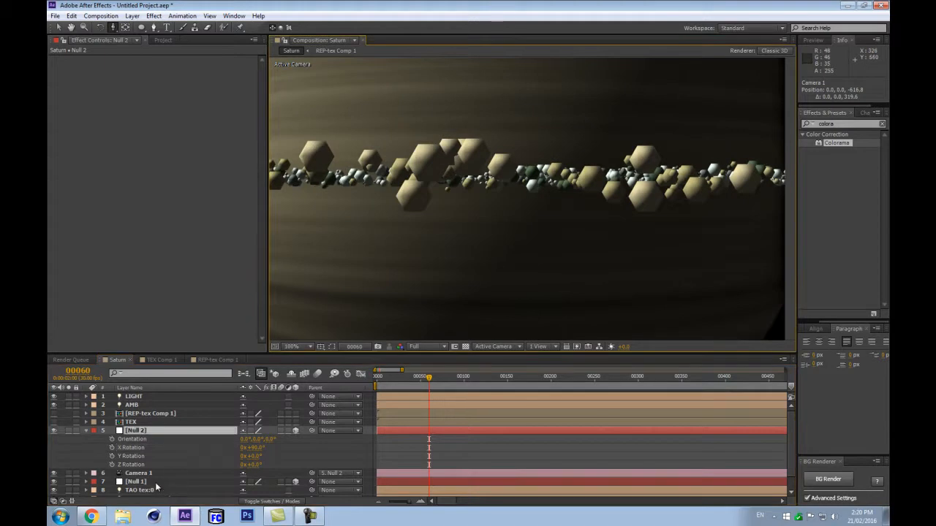
Set Sides to 8 in the Segment settings of the TAO layer's Tao effect to smooth the ring particles
scroll(150, 486, down, 1)
click(133, 492)
scroll(175, 232, down, 6)
scroll(169, 264, down, 1)
click(168, 212)
text(8)
key(Return)
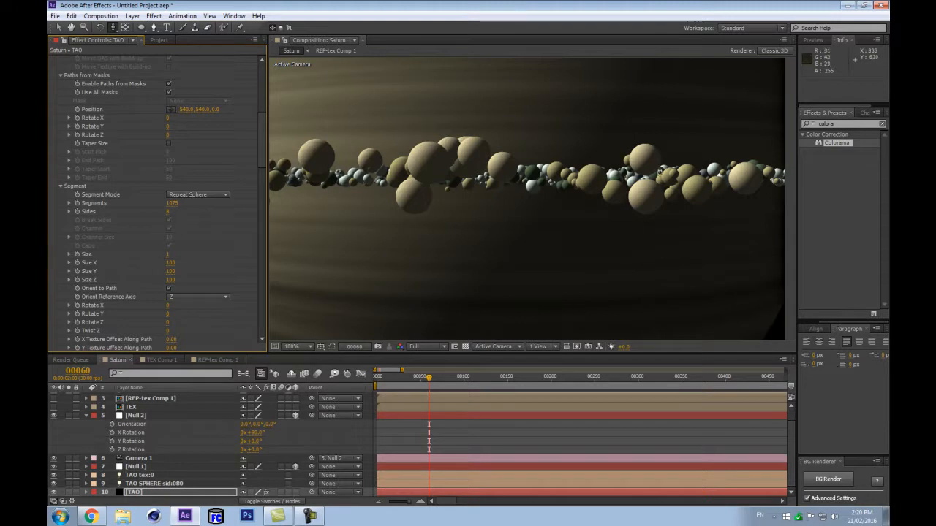
Set the Fractal Displacement Amplitude of the TAO layer's Tao effect to 100
scroll(665, 181, down, 2)
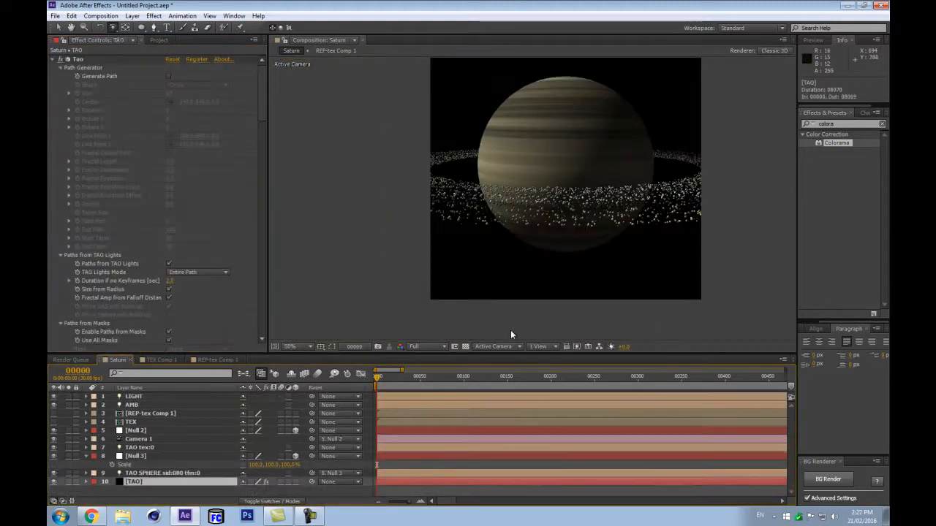
scroll(506, 250, up, 5)
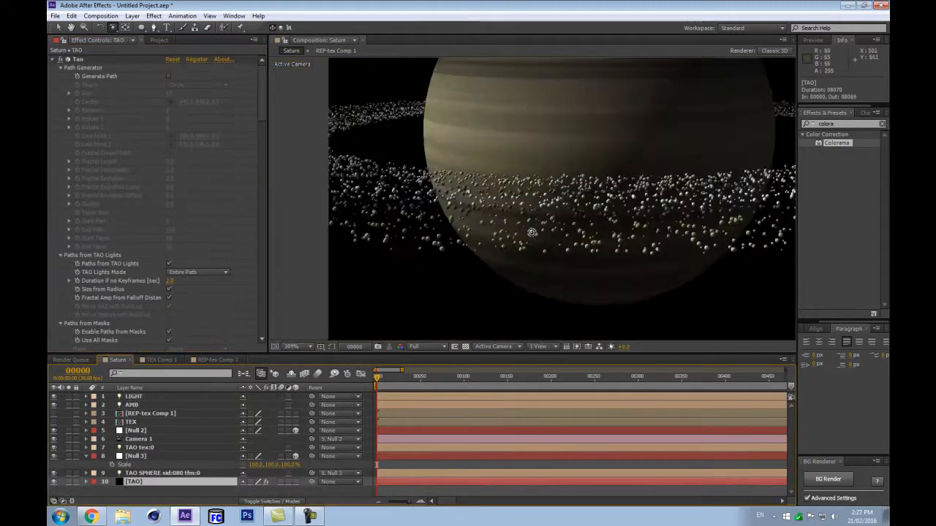
scroll(507, 250, down, 2)
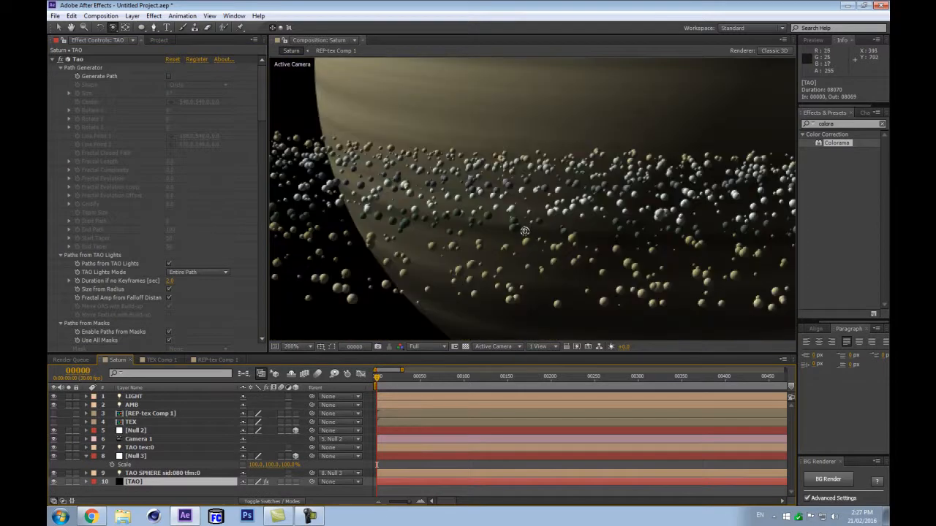
scroll(137, 242, down, 15)
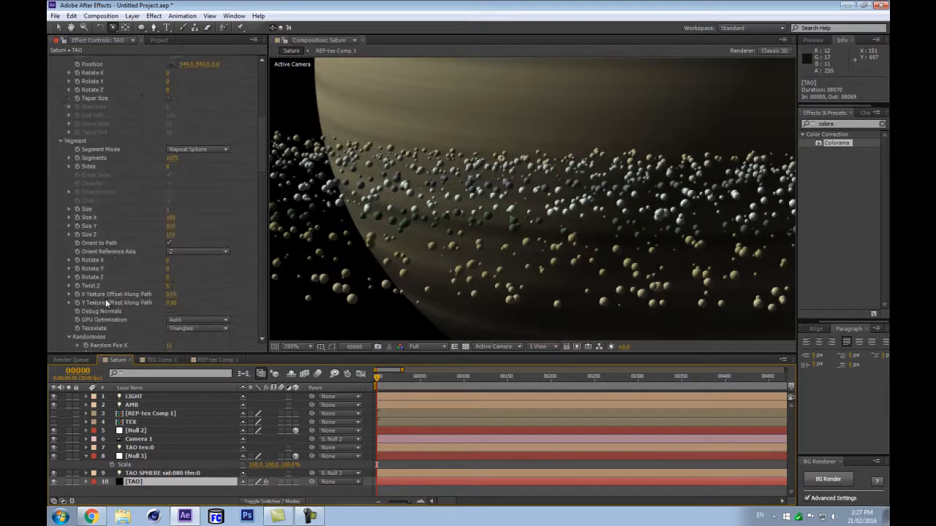
scroll(74, 306, down, 5)
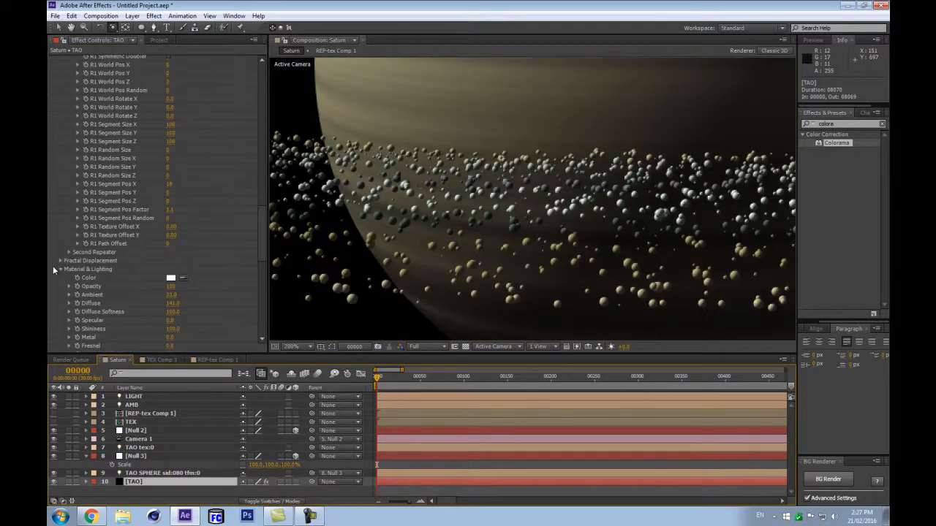
click(59, 261)
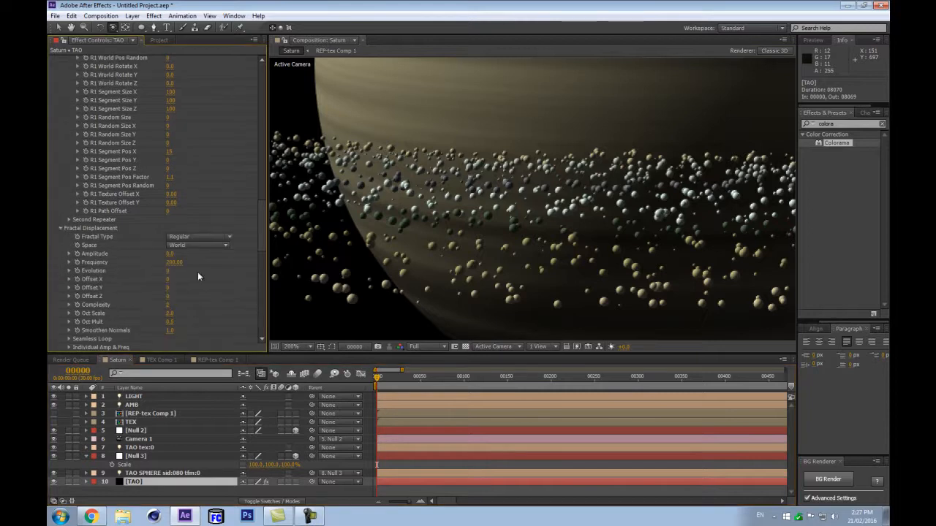
click(174, 254)
text(100)
key(Return)
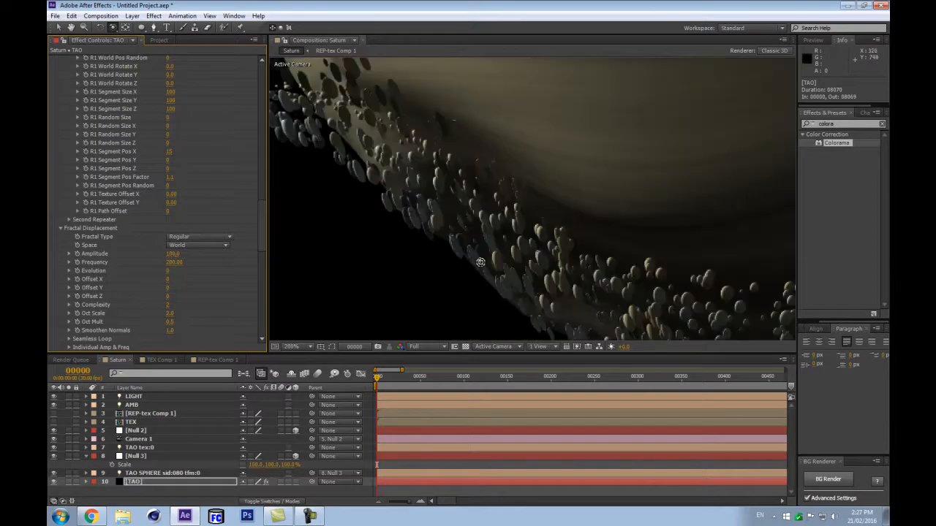
Set the Falloff Distance of the TAO SPHERE sid:080 tfm:0 light to 0 in its Light Options
scroll(438, 270, down, 2)
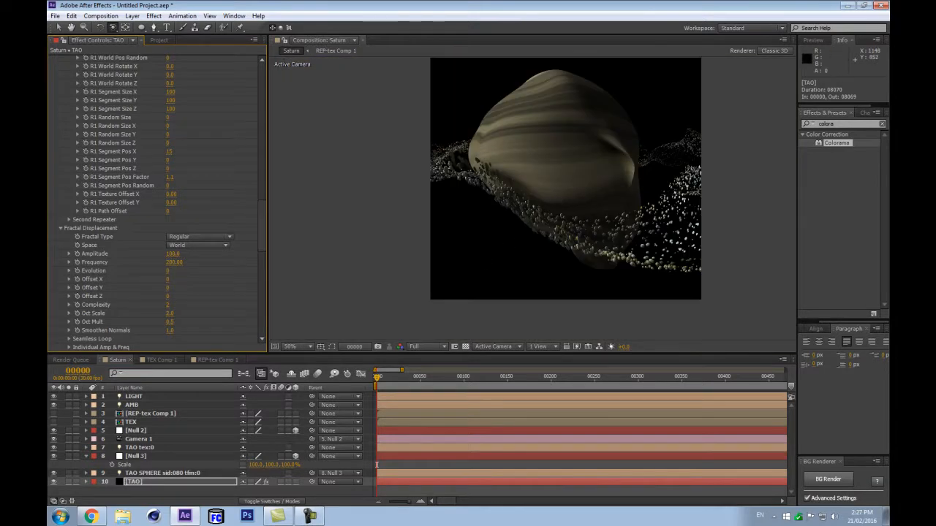
click(159, 462)
click(146, 482)
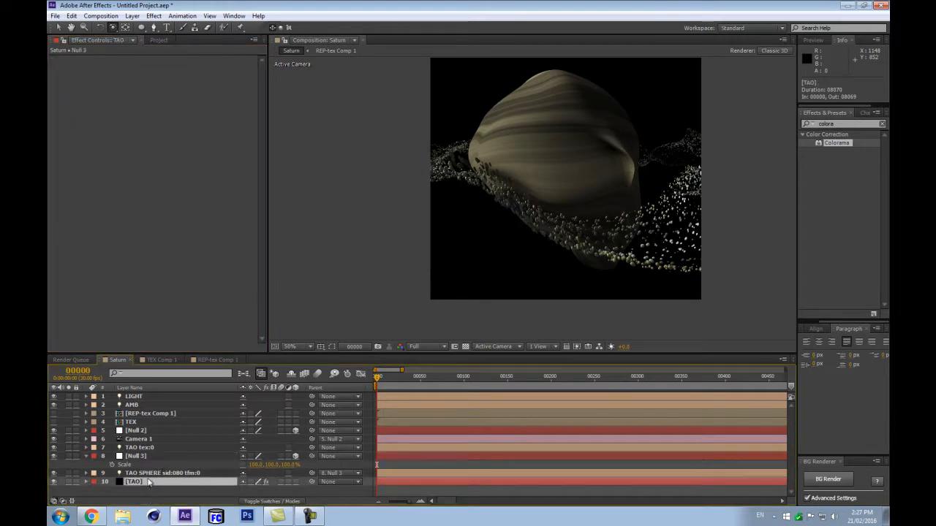
click(139, 448)
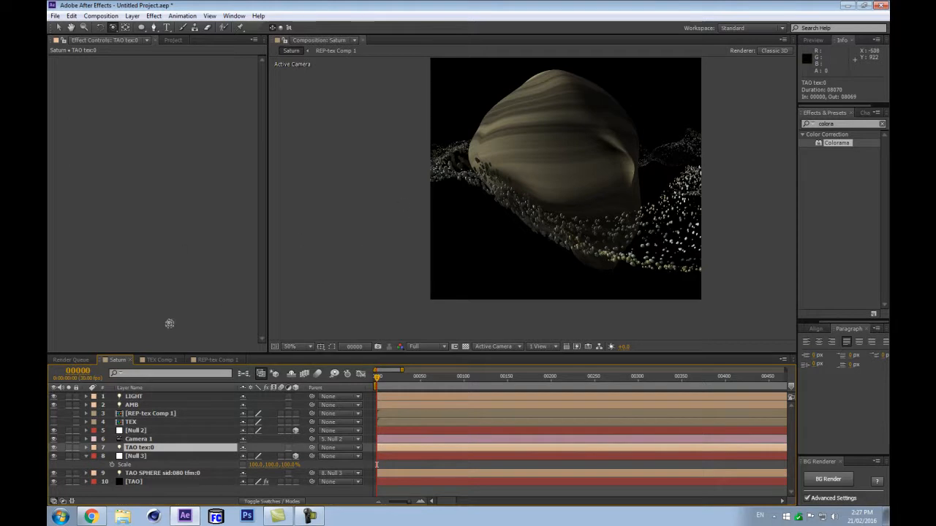
click(194, 472)
key(a)
key(a)
scroll(196, 470, down, 3)
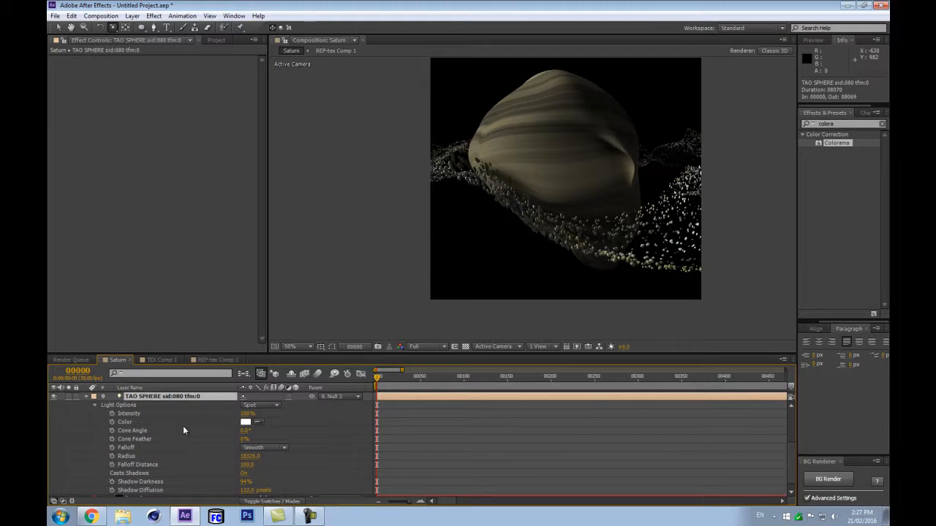
drag(355, 357, 355, 299)
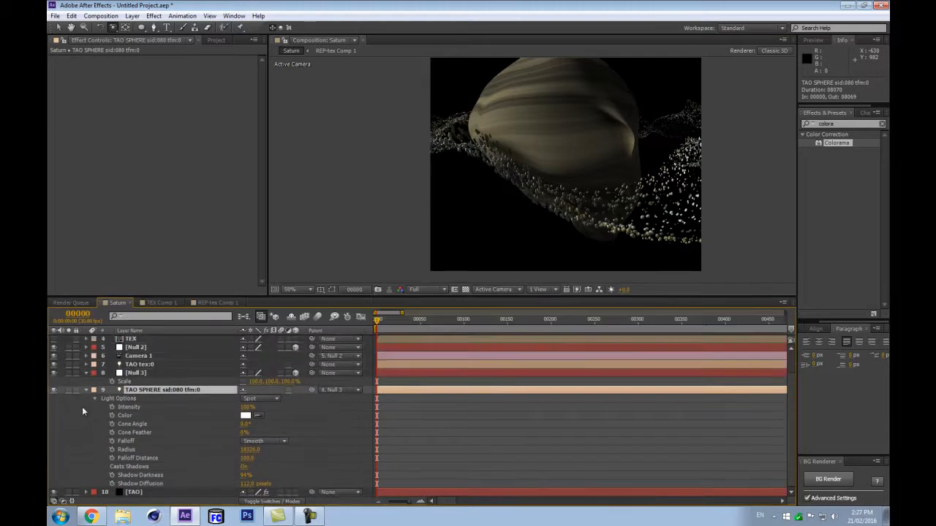
click(249, 458)
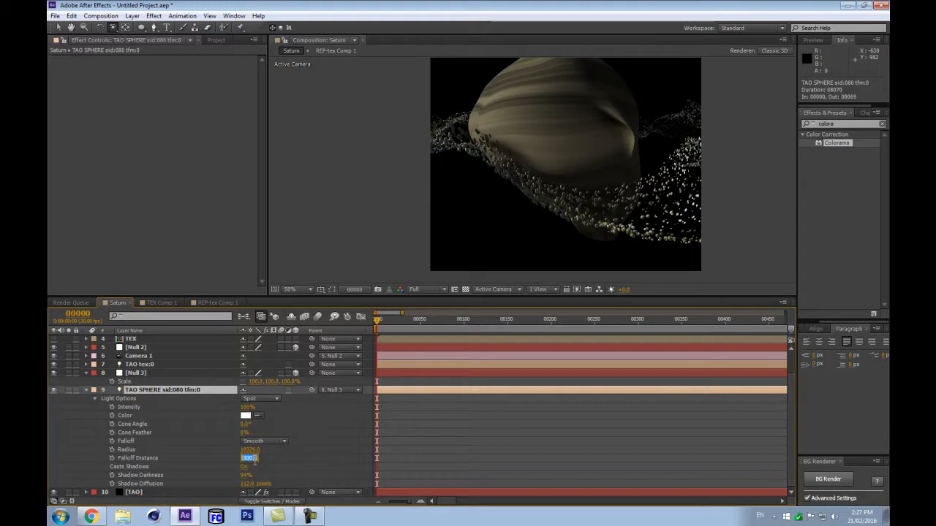
text(0)
key(Return)
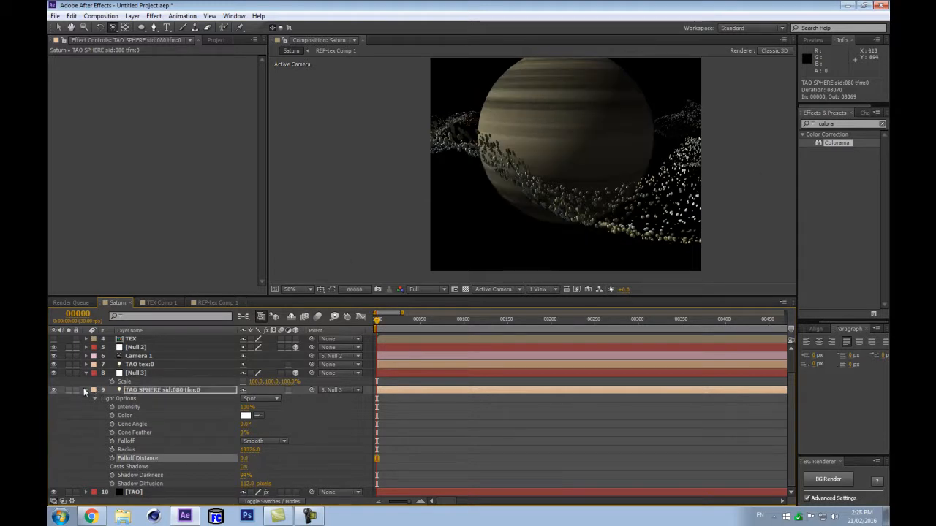
Set the Fractal Displacement Space of the TAO layer's Tao effect to Segment
click(133, 492)
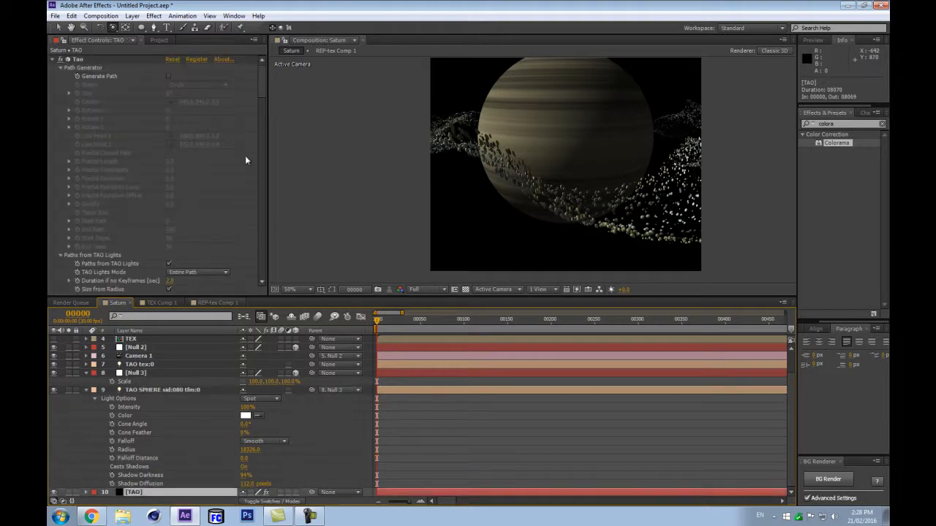
scroll(258, 237, down, 15)
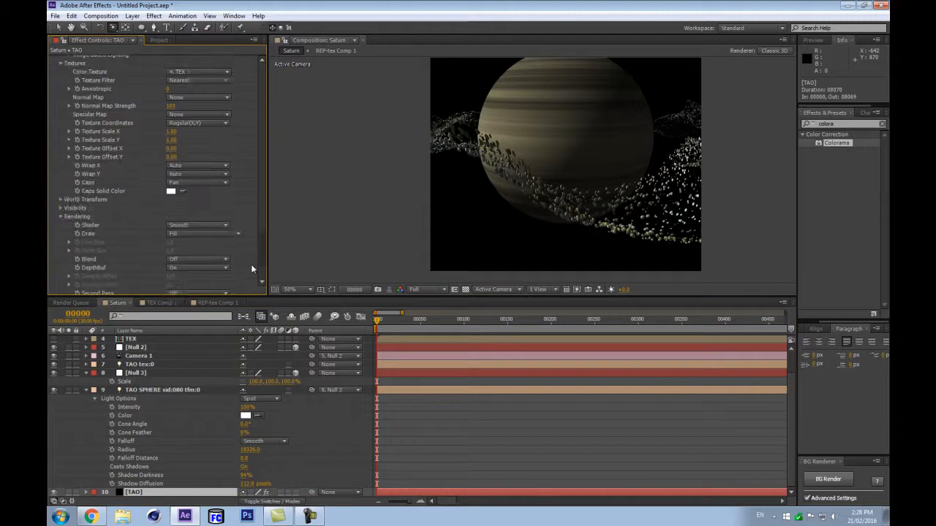
scroll(253, 275, up, 8)
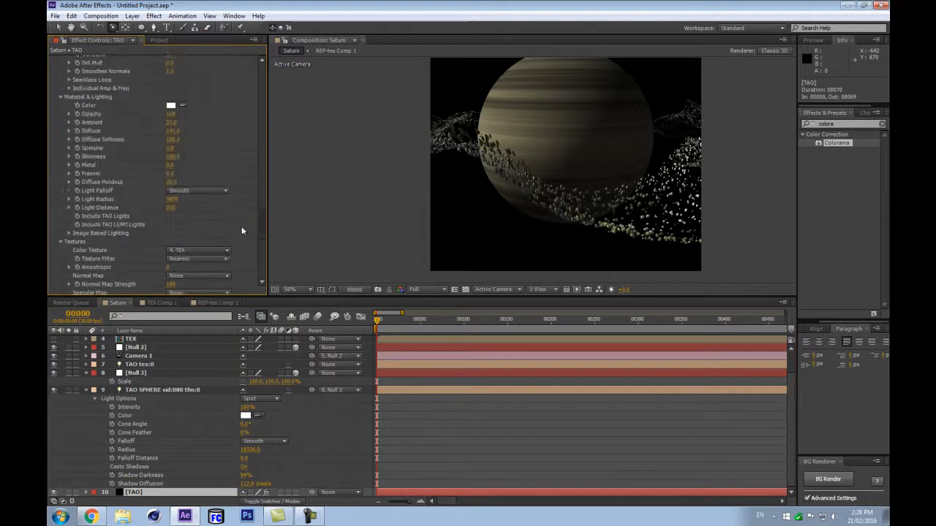
scroll(249, 212, up, 2)
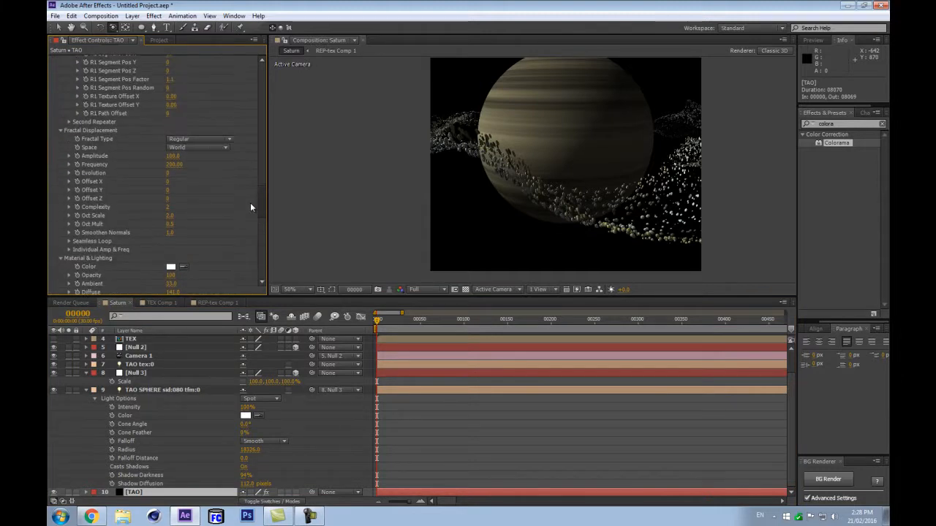
click(179, 147)
click(184, 169)
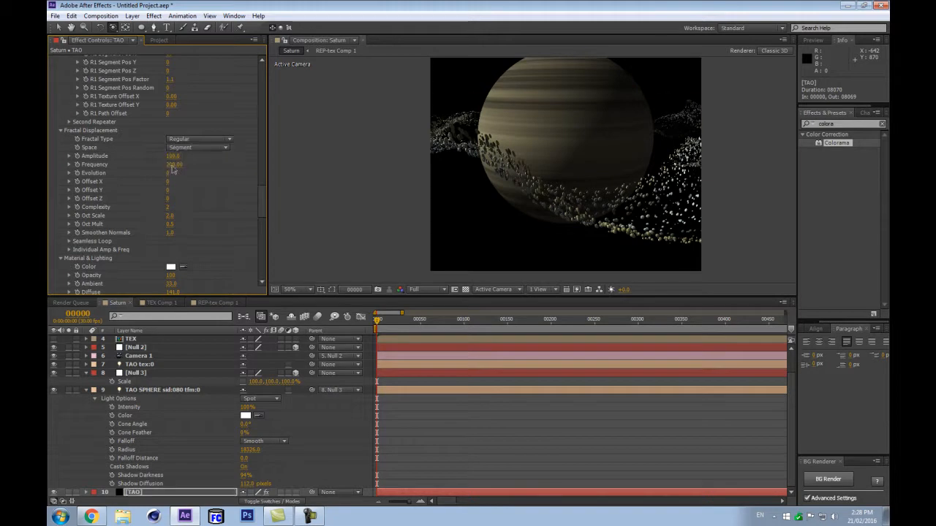
Set the Fractal Displacement Amplitude to 10 and inspect the ring particles up close
click(174, 156)
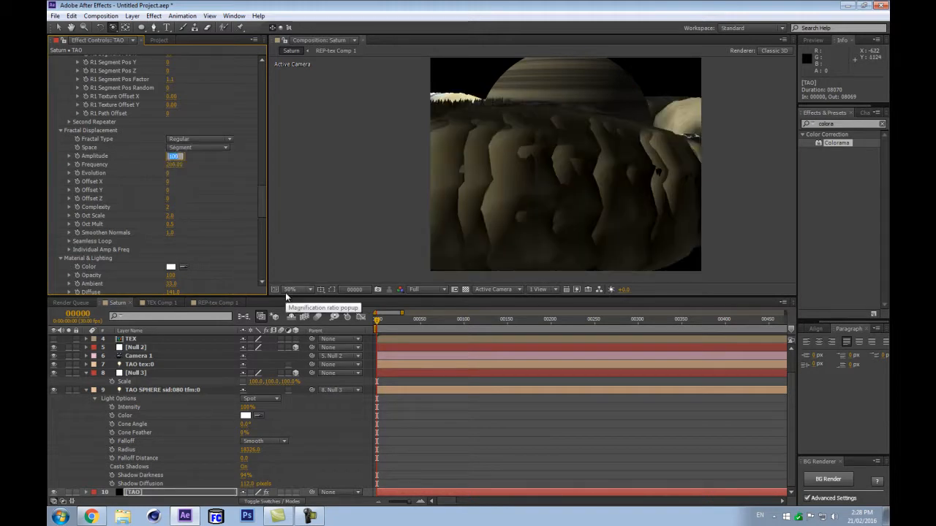
text(10)
key(Return)
scroll(491, 260, up, 2)
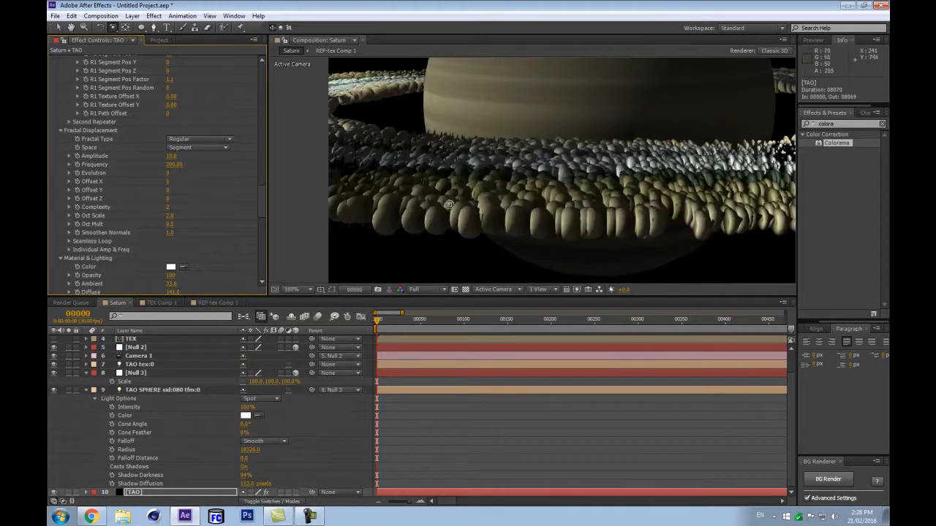
scroll(546, 211, up, 1)
scroll(516, 223, down, 1)
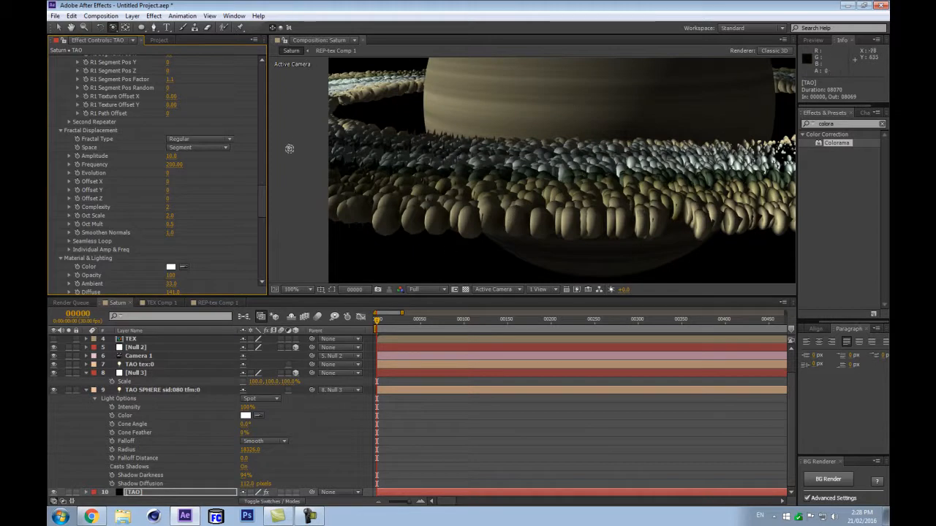
Set the Fractal Type of the Fractal Displacement to Multi SmoothRidge
scroll(90, 226, down, 1)
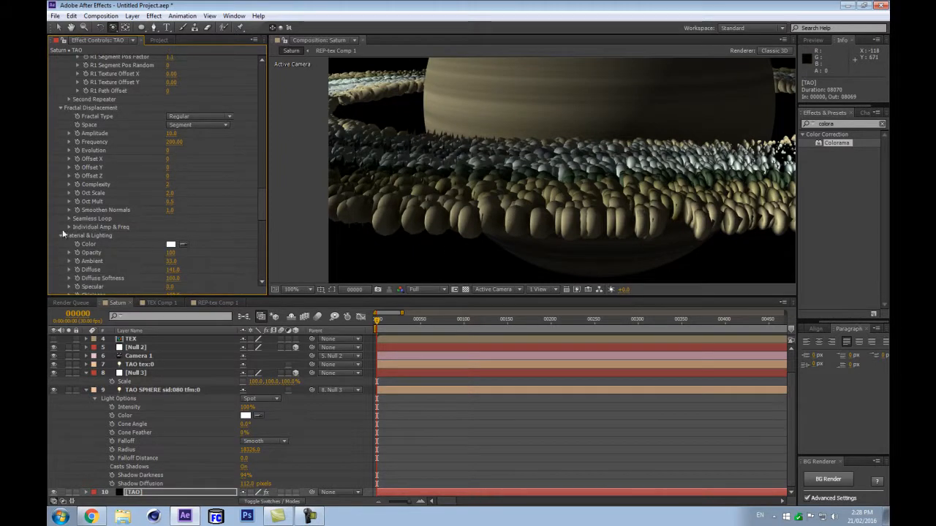
click(190, 117)
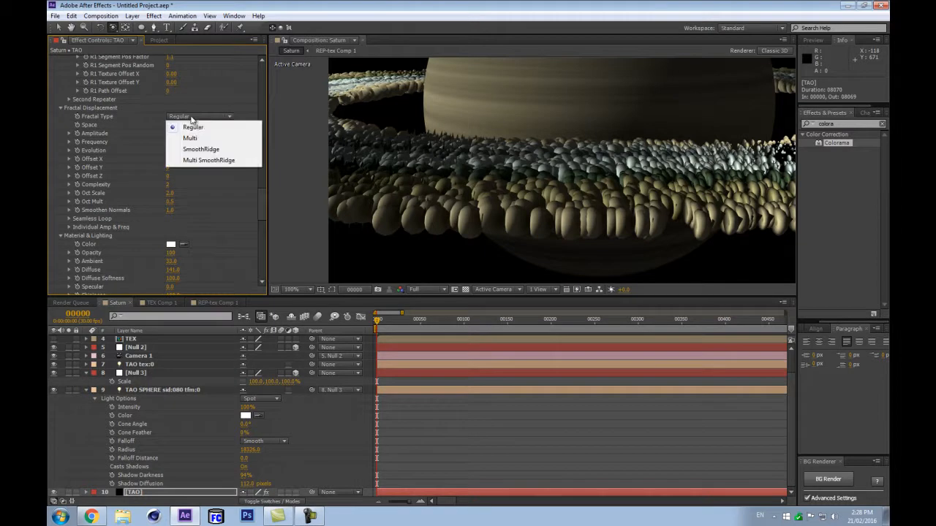
click(209, 160)
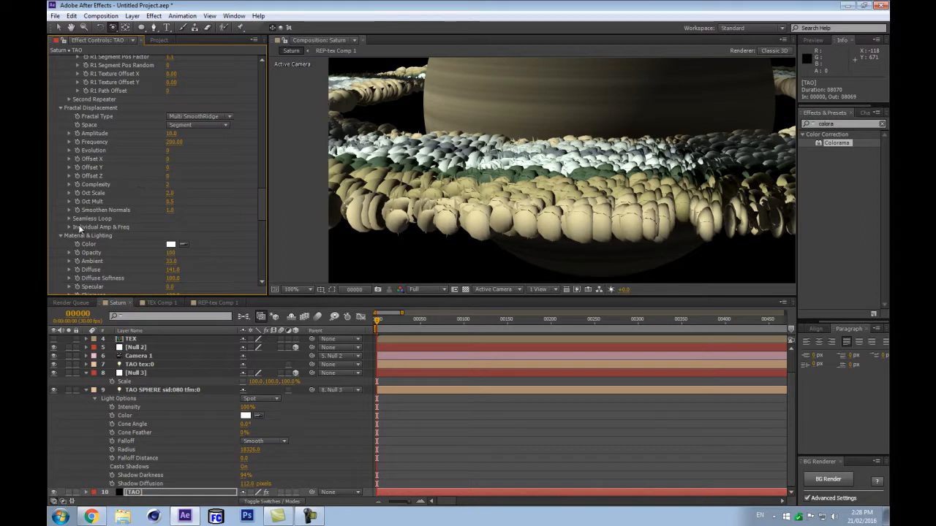
Try different Oct Scale and Oct Mult values in the Fractal Displacement settings and undo the changes
drag(169, 193, 220, 199)
key(ctrl+z)
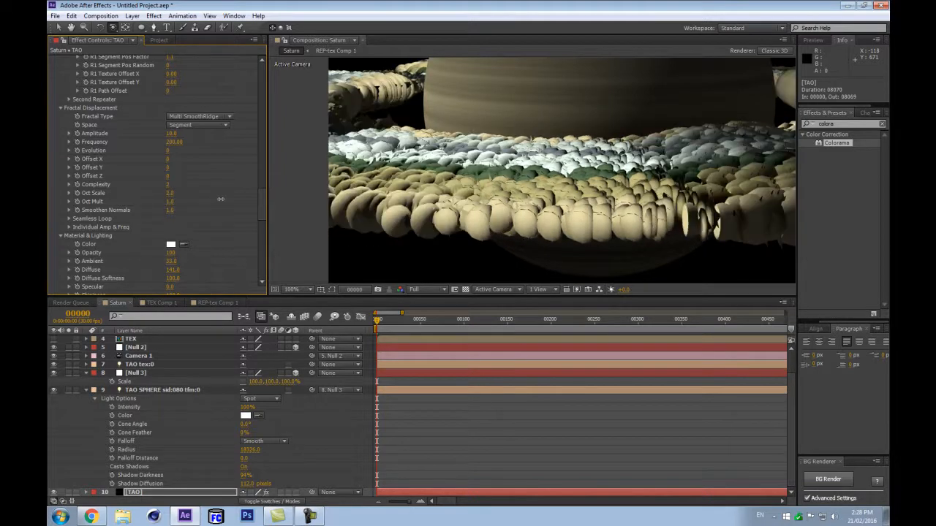
key(ctrl+z)
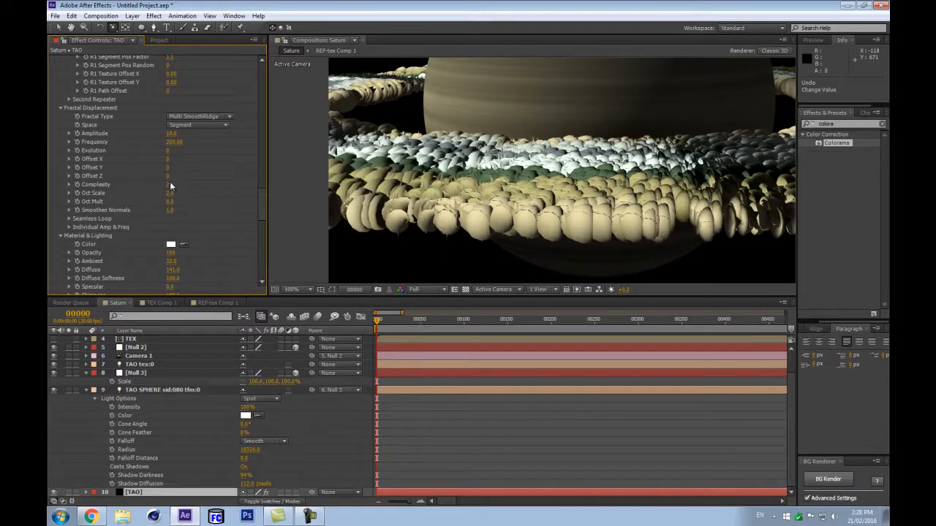
Set Sides to 22 in the Segment settings of the TAO layer's Tao effect
scroll(182, 187, up, 1)
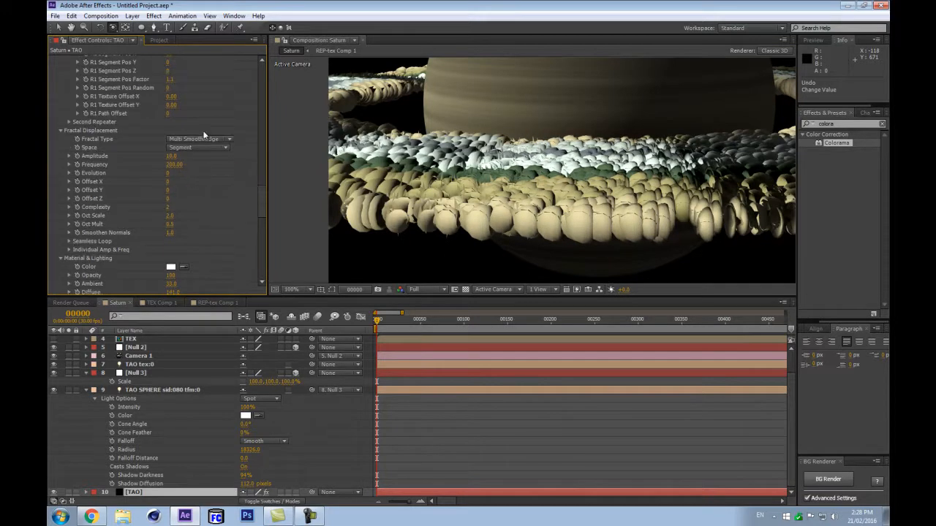
drag(264, 211, 213, 139)
click(168, 123)
text(20)
key(Return)
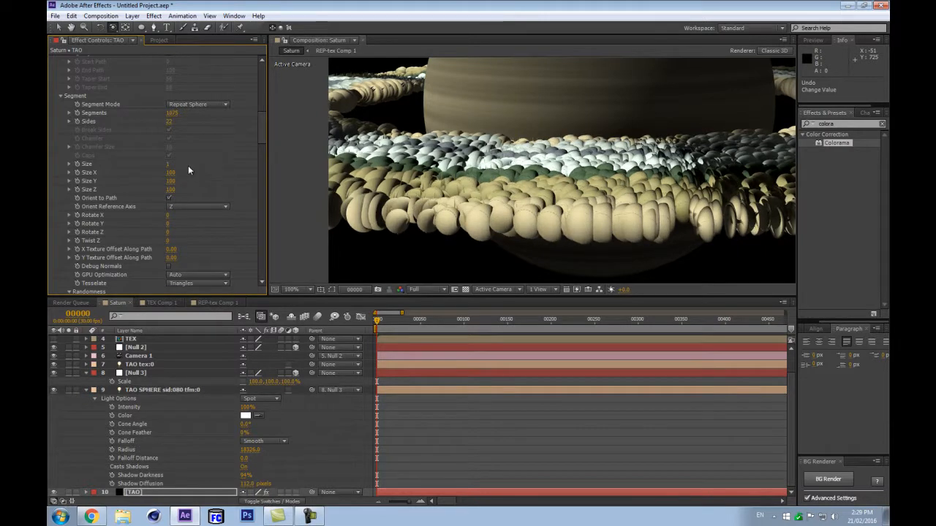
Review the Segment and Randomness settings, and expand Individual Amp & Freq in the Fractal Displacement settings
scroll(263, 101, up, 5)
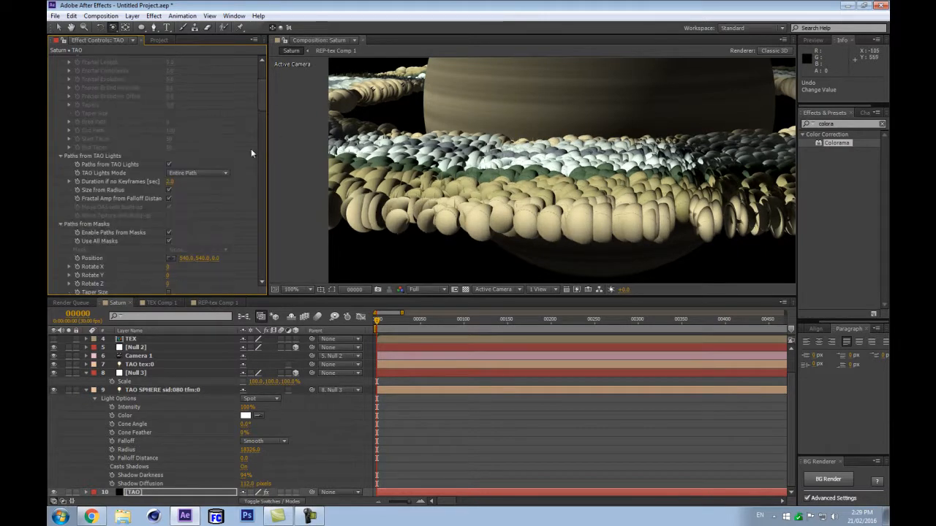
scroll(265, 101, down, 12)
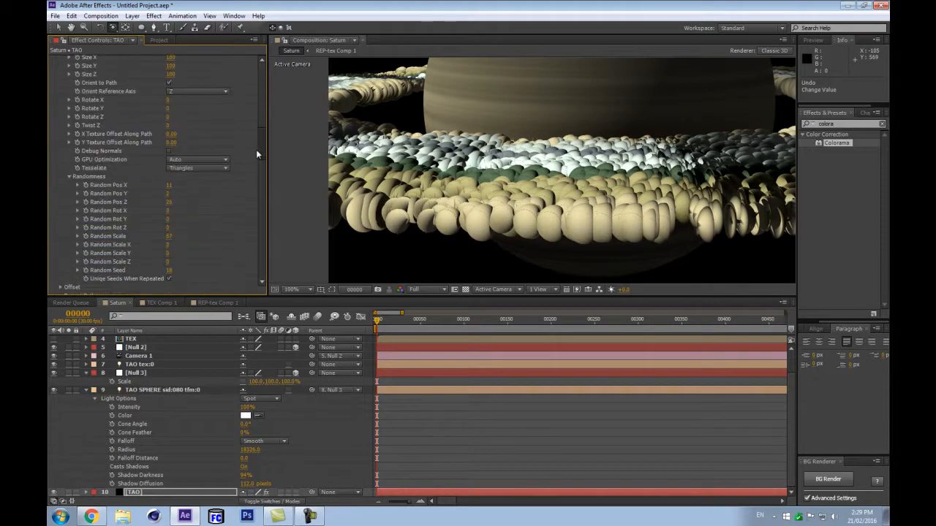
scroll(254, 157, down, 5)
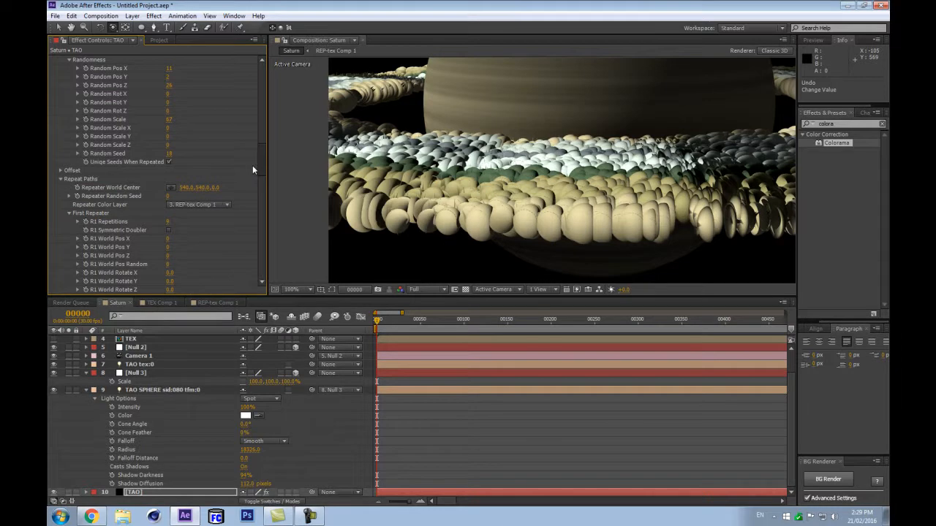
scroll(253, 169, up, 1)
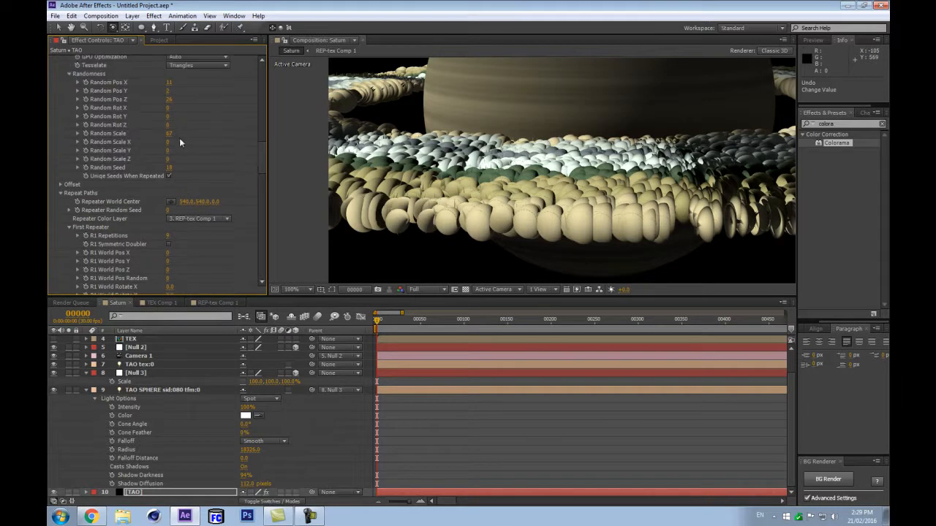
scroll(194, 190, down, 10)
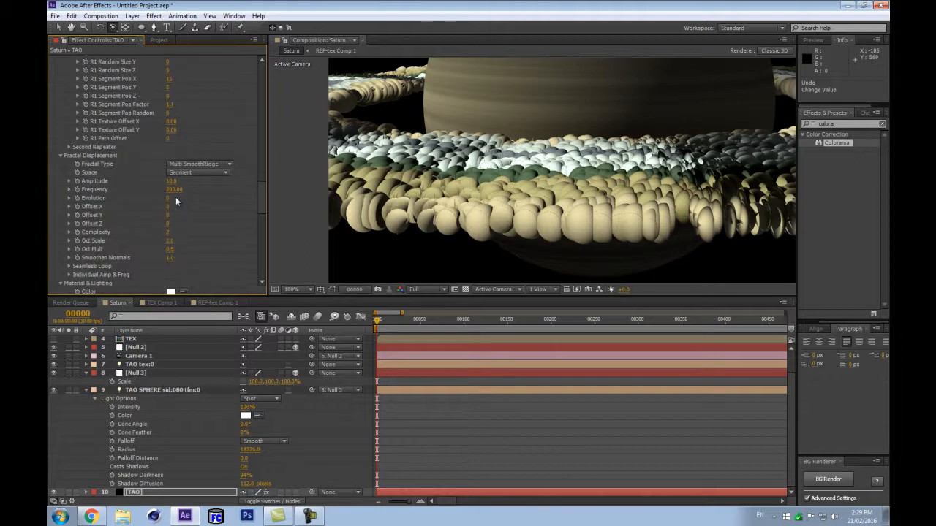
scroll(174, 194, down, 6)
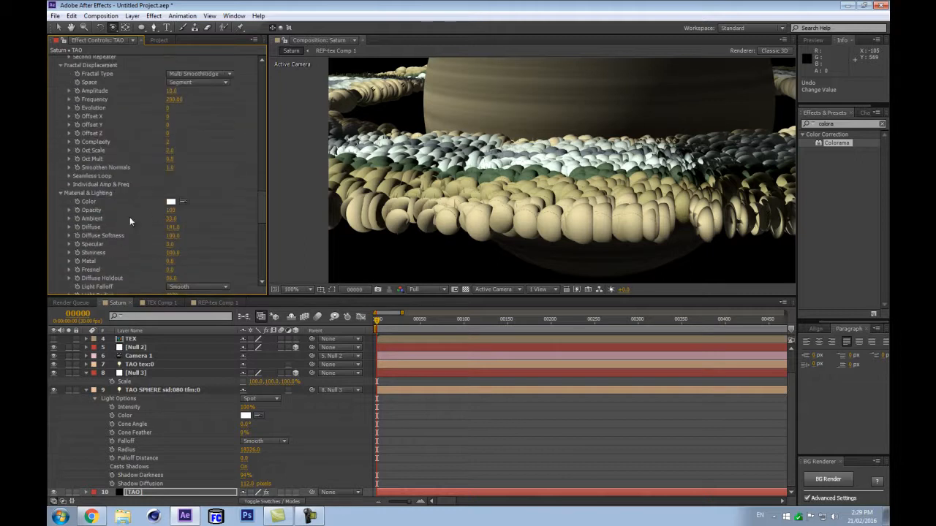
click(68, 184)
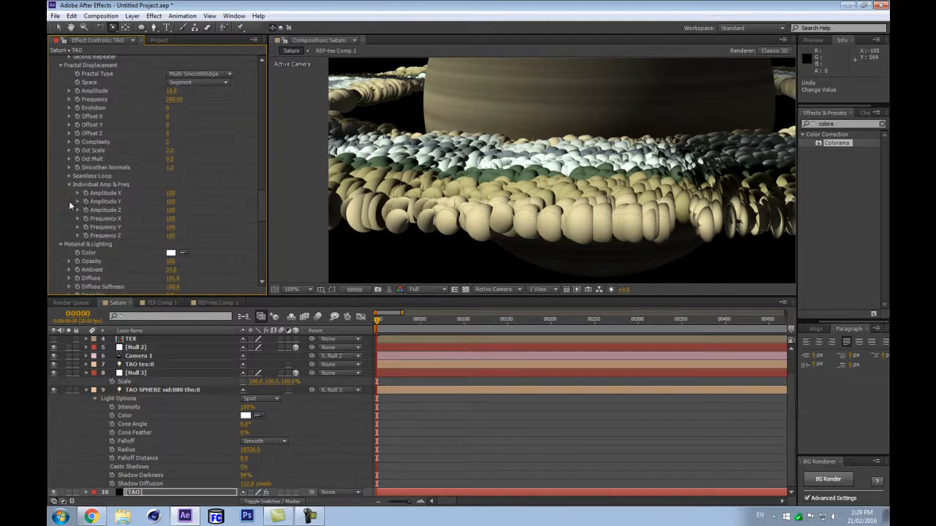
Set Frequency X, Frequency Y and Frequency Z of the Fractal Displacement to 2000
click(173, 218)
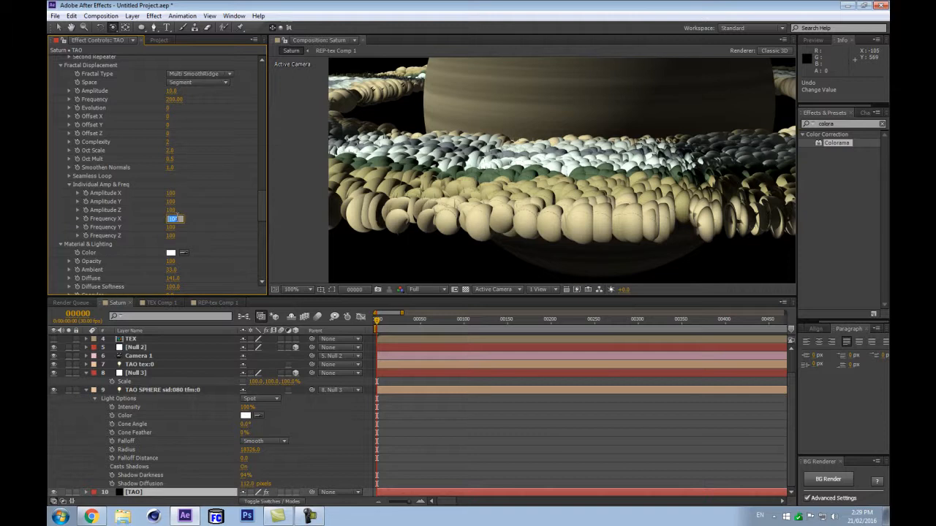
text(2000)
double_click(176, 218)
key(ctrl+c)
click(172, 227)
key(ctrl+v)
click(172, 235)
key(ctrl+v)
key(Return)
Set the main Fractal Displacement Frequency to 2000 and Amplitude to 0.3, and refresh the composition preview
click(180, 99)
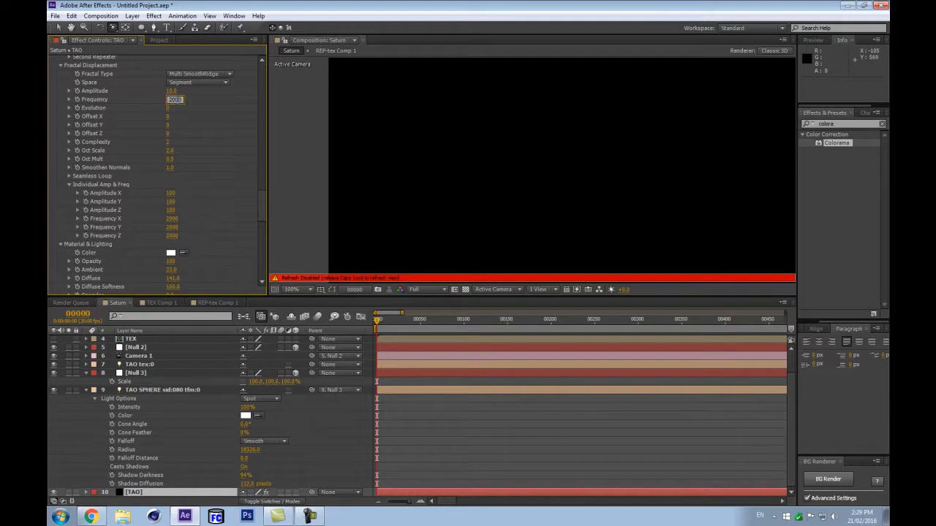
key(Return)
click(171, 91)
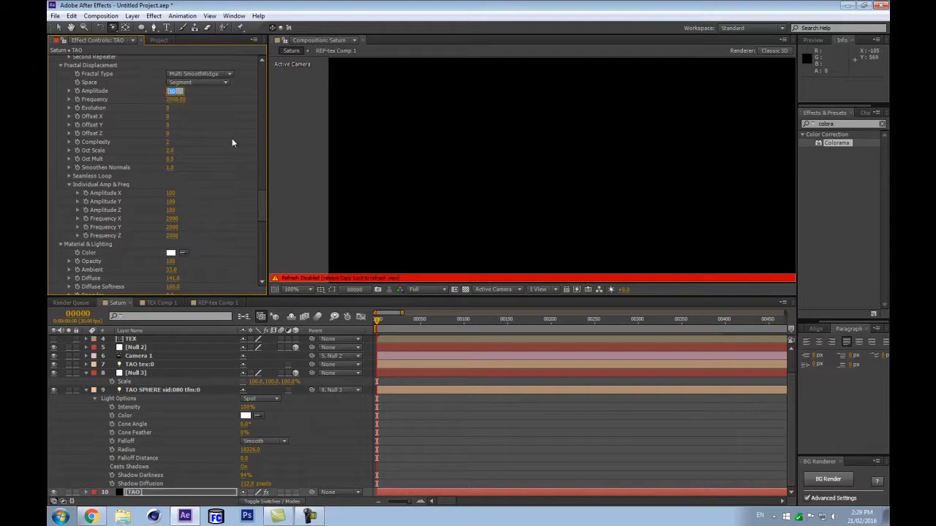
text(0.3)
key(Return)
key(Caps_Lock)
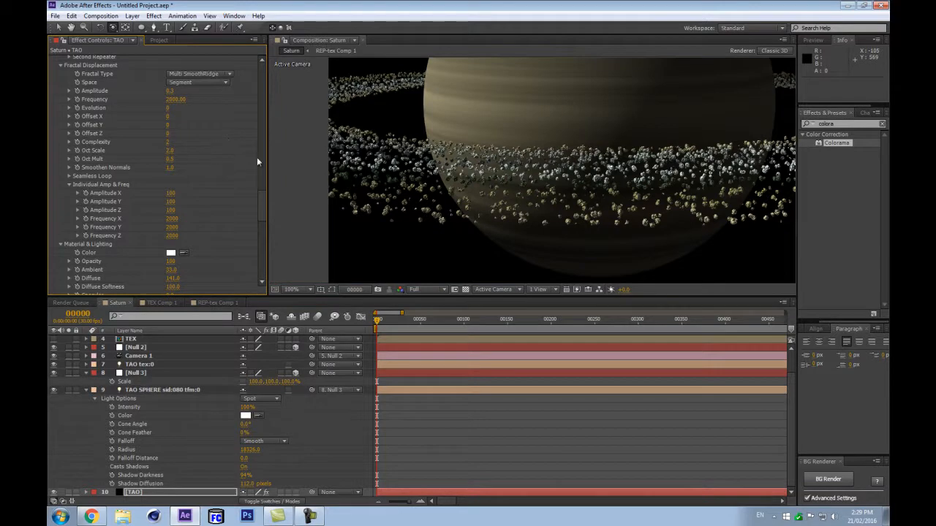
scroll(557, 218, up, 2)
scroll(545, 222, down, 2)
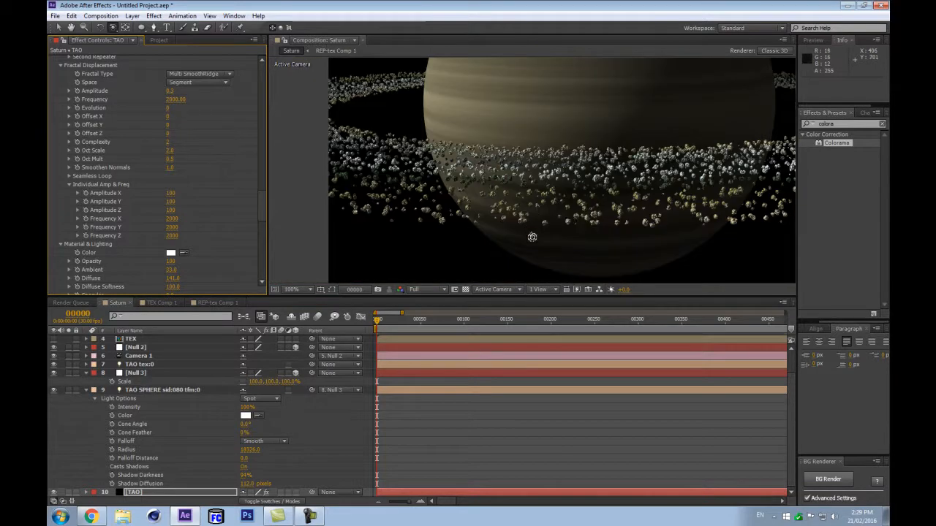
scroll(516, 245, up, 1)
scroll(579, 216, up, 1)
scroll(559, 194, down, 1)
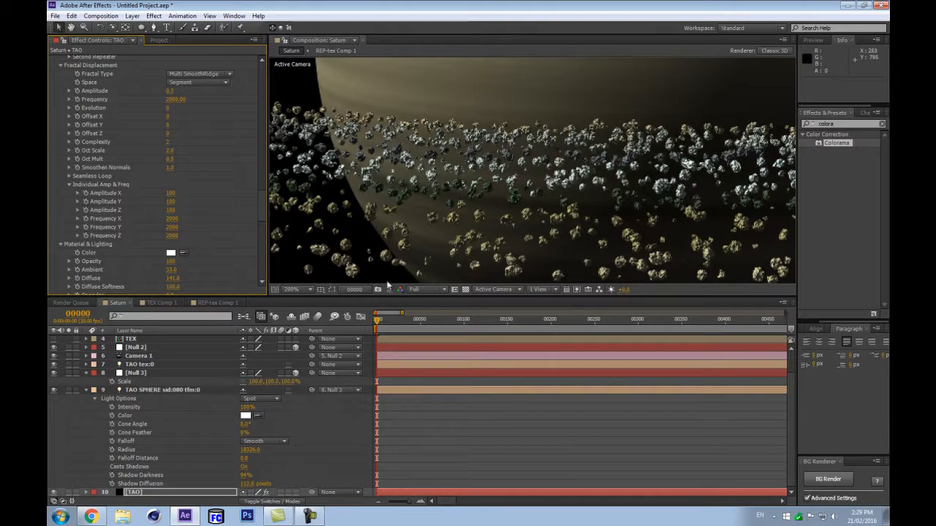
scroll(482, 232, down, 1)
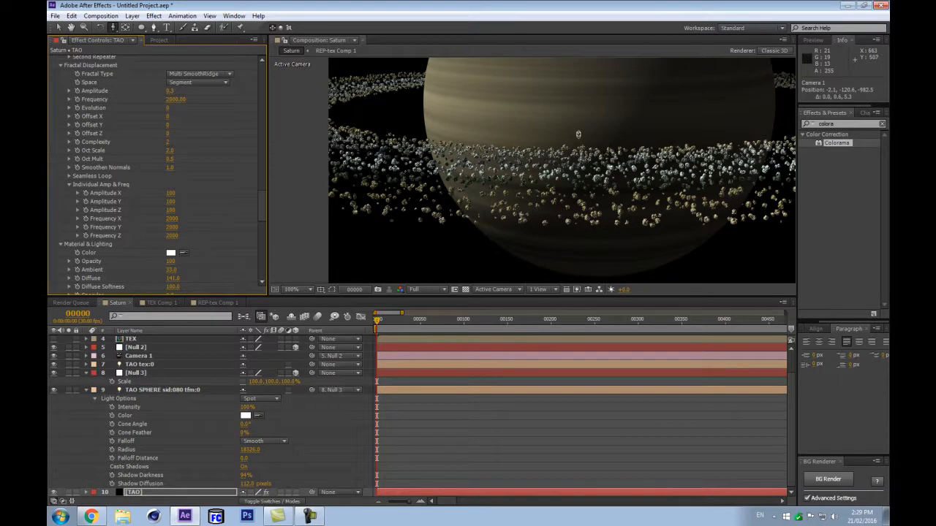
drag(591, 210, 585, 169)
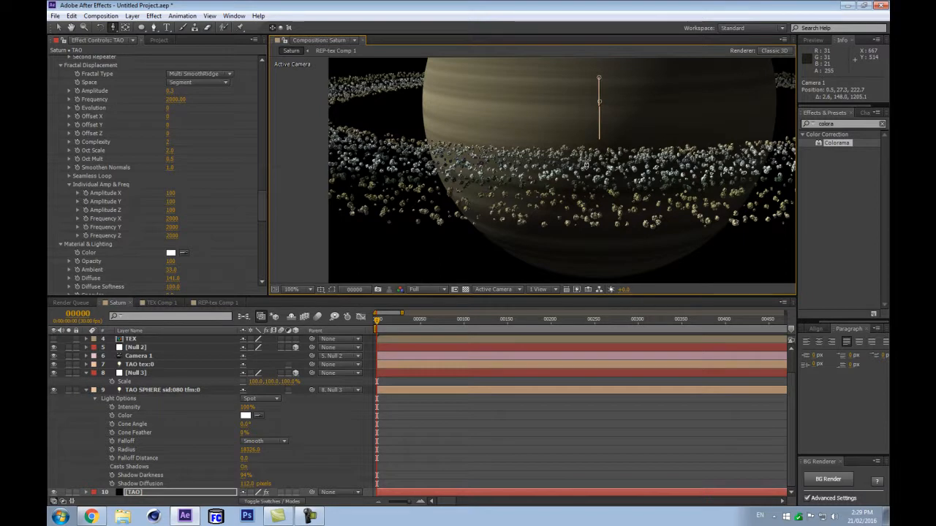
key(ctrl+z)
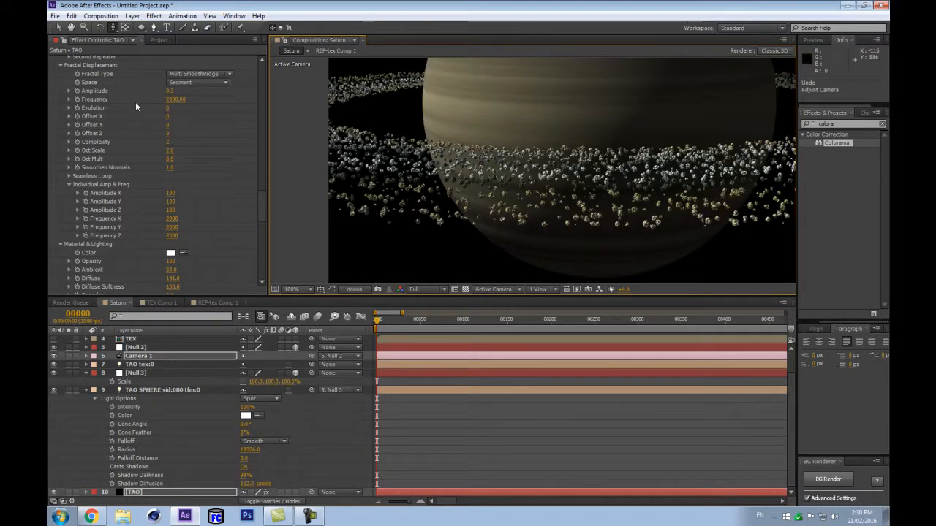
Set Sides to 8 in the Segment settings of the TAO layer's Tao effect
scroll(266, 204, down, 10)
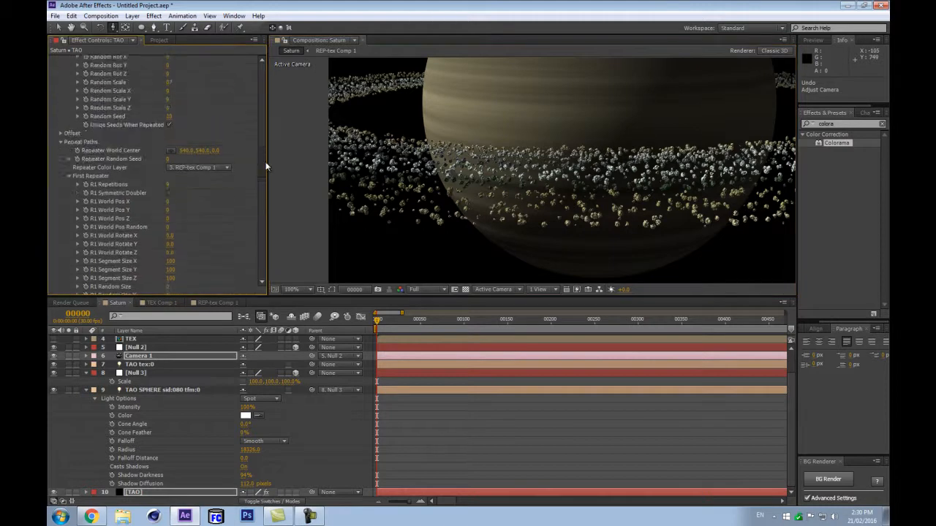
scroll(290, 110, down, 10)
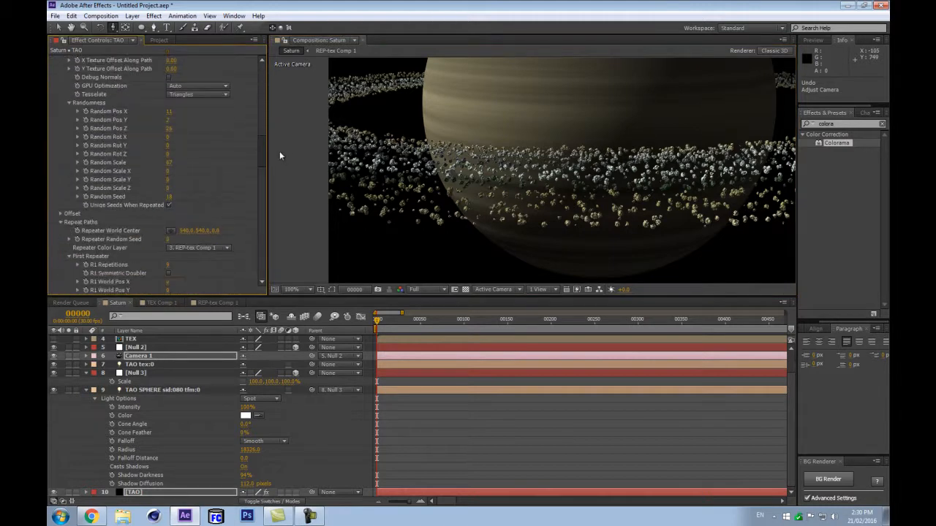
scroll(276, 168, down, 4)
scroll(275, 168, up, 10)
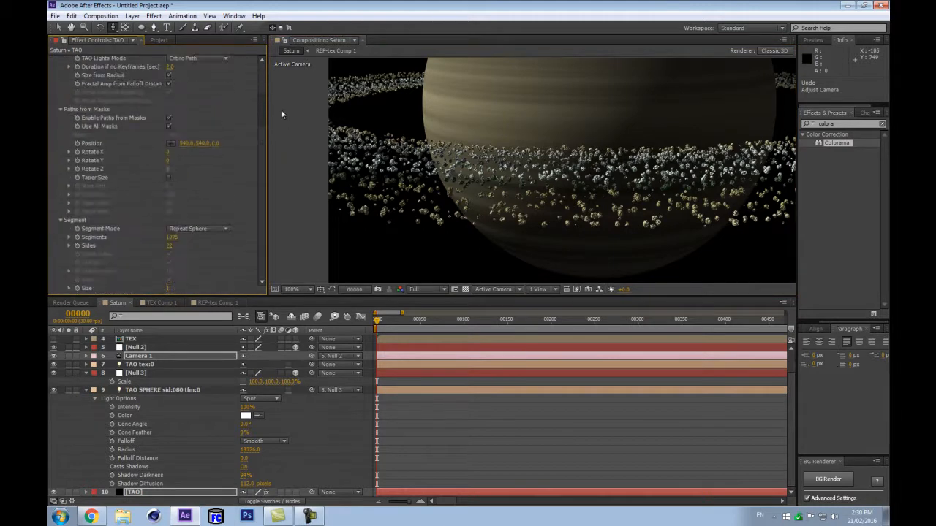
scroll(275, 109, up, 1)
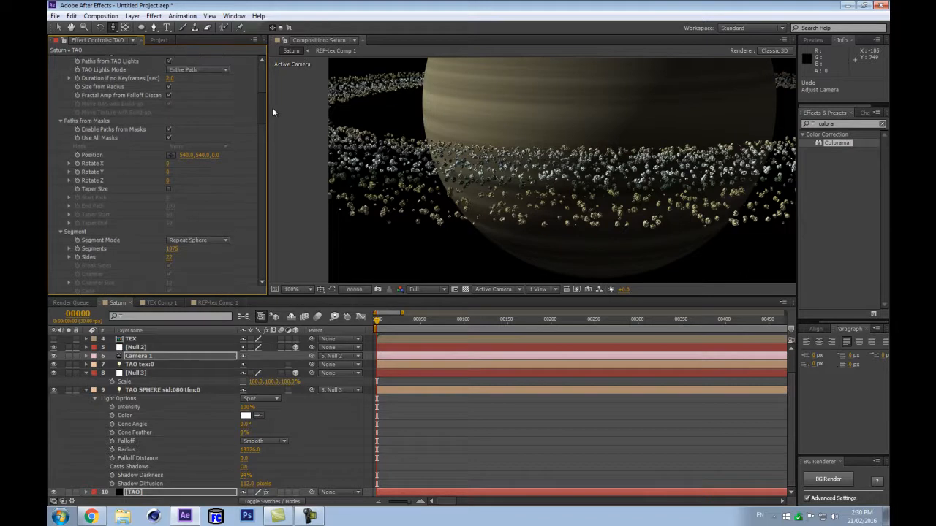
click(169, 260)
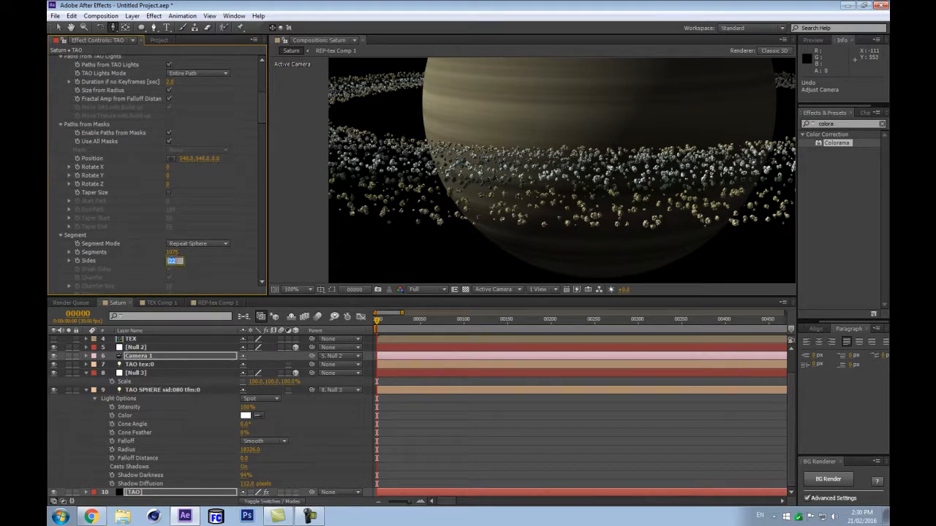
key(Return)
Bring the camera closer to Saturn's rings and examine the shape of the rock-like particles up close
drag(582, 223, 611, 172)
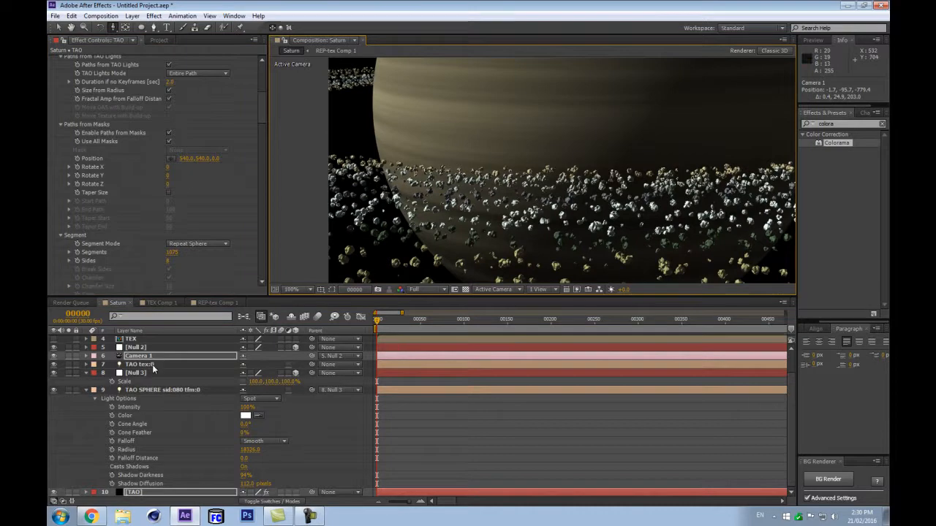
scroll(493, 223, up, 4)
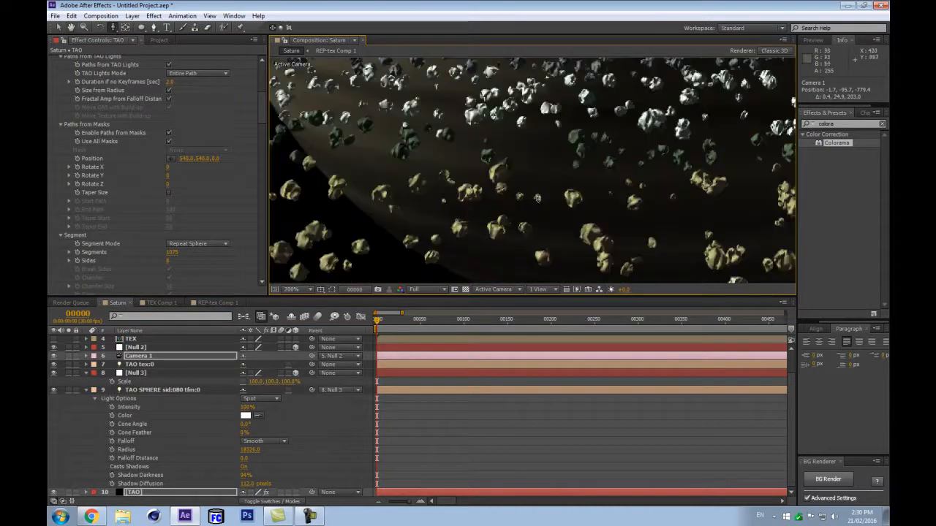
scroll(480, 198, down, 4)
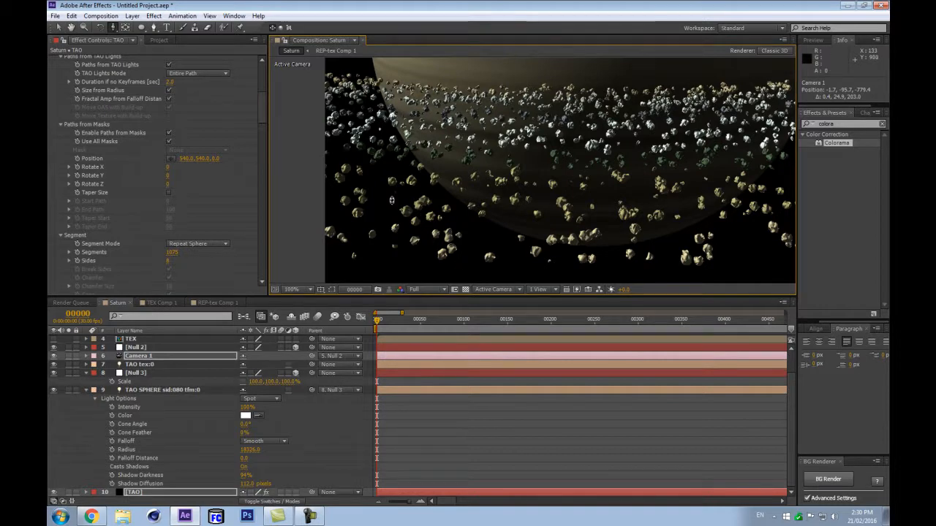
scroll(472, 210, up, 4)
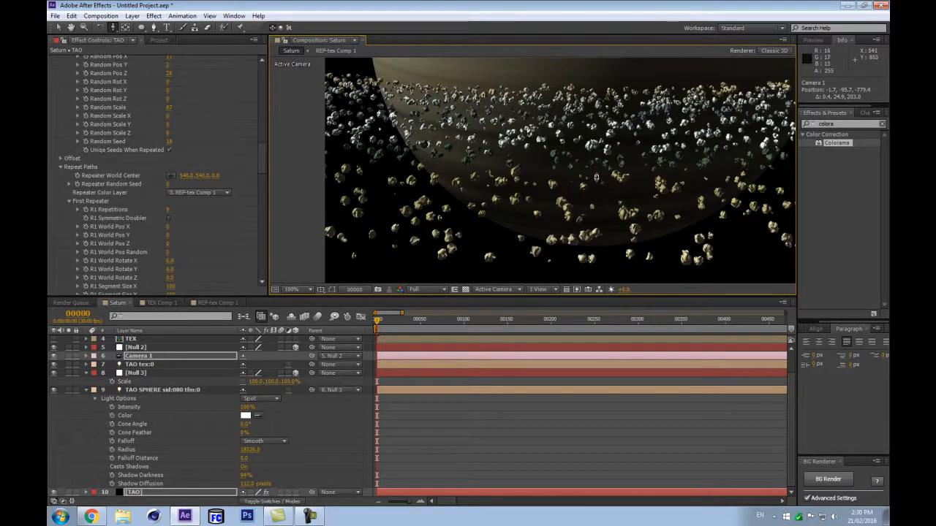
scroll(600, 175, down, 1)
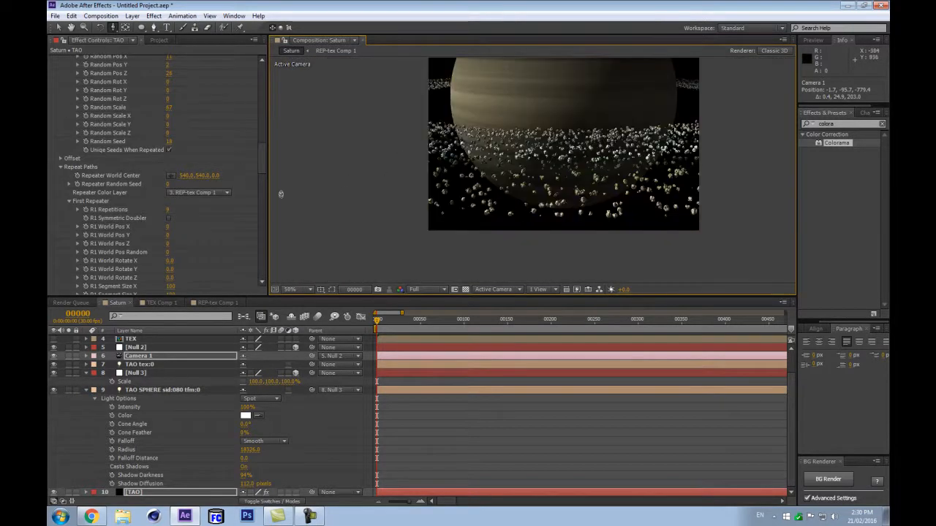
scroll(519, 164, up, 1)
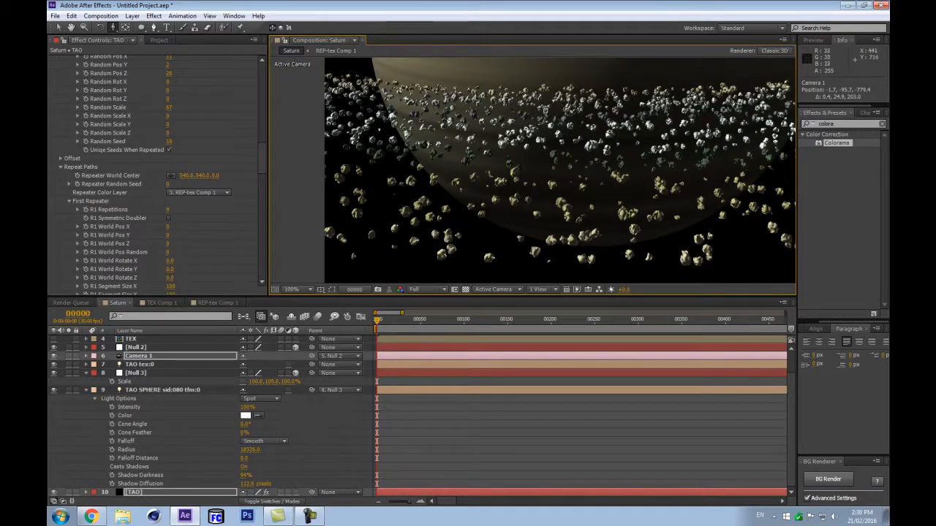
Pull the camera back until the whole planet and its full ring fit in the composition frame
drag(563, 142, 533, 227)
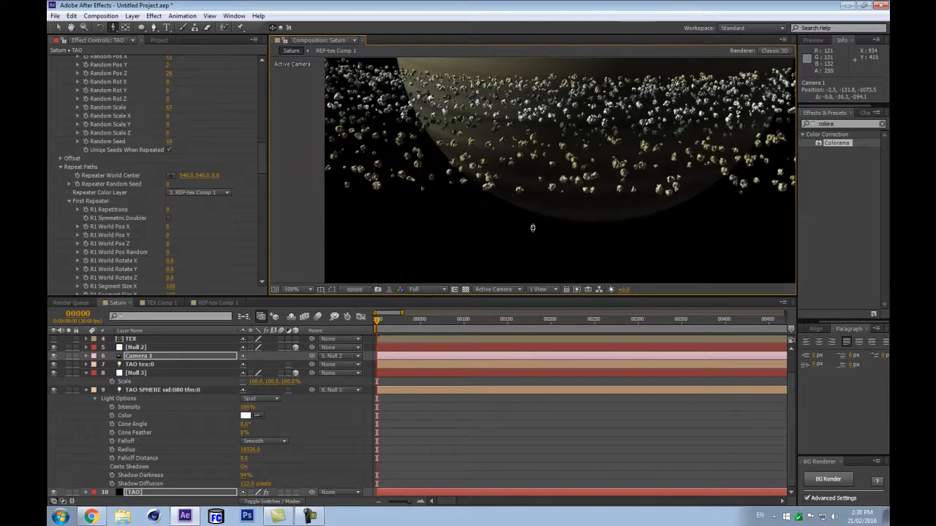
scroll(532, 227, down, 2)
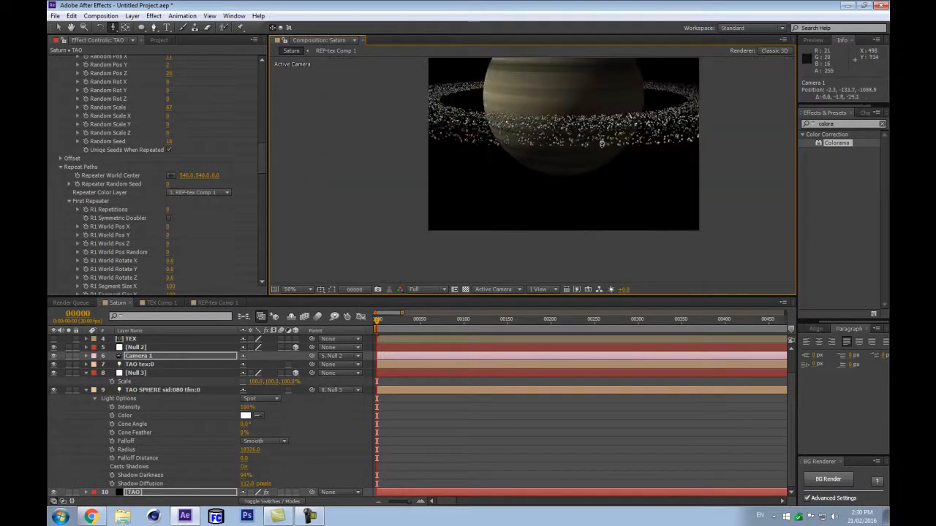
key(space)
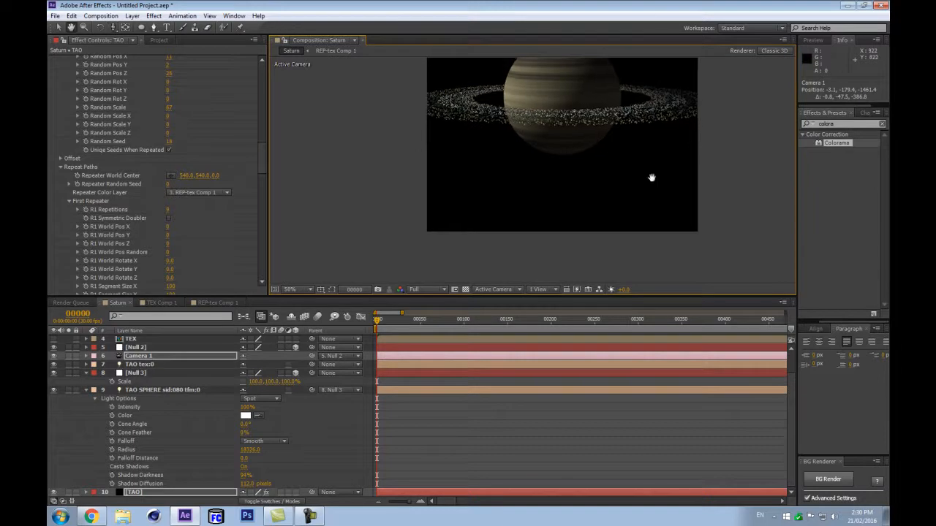
drag(661, 164, 618, 225)
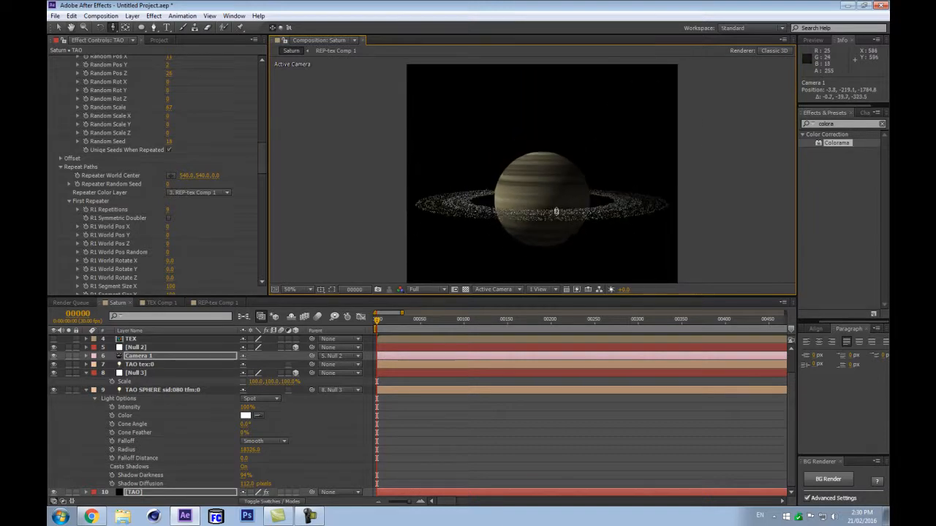
Set the X Rotation of the Null 2 layer to 45° to view Saturn from above
click(171, 373)
click(157, 347)
key(r)
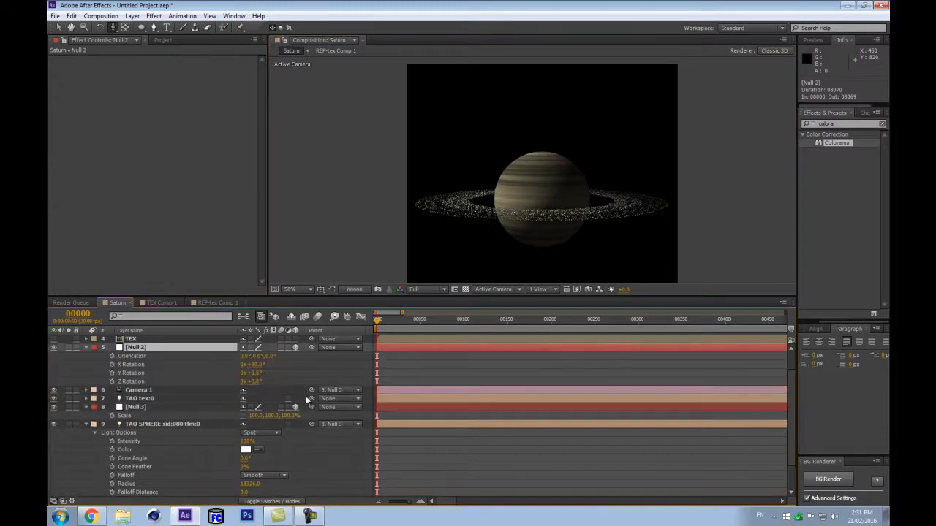
click(255, 365)
text(45)
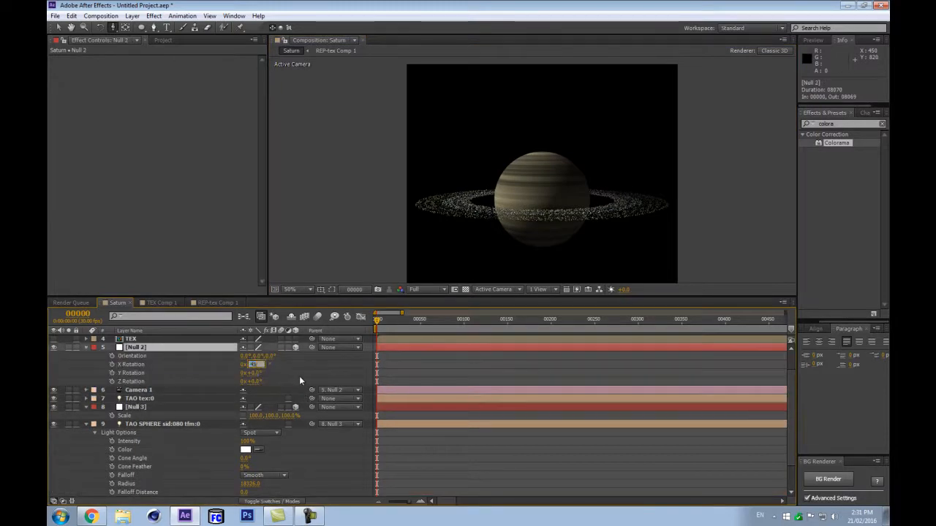
key(Return)
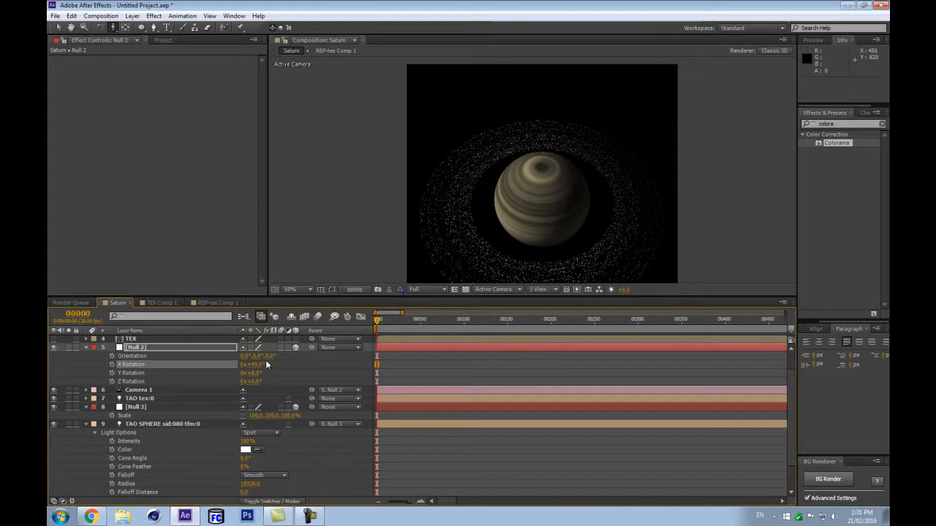
Collapse the expanded properties of all layers in the Saturn timeline and clear the layer selection
scroll(367, 261, up, 1)
drag(323, 213, 321, 98)
scroll(564, 186, up, 1)
scroll(539, 183, down, 1)
scroll(538, 184, down, 1)
scroll(538, 201, up, 1)
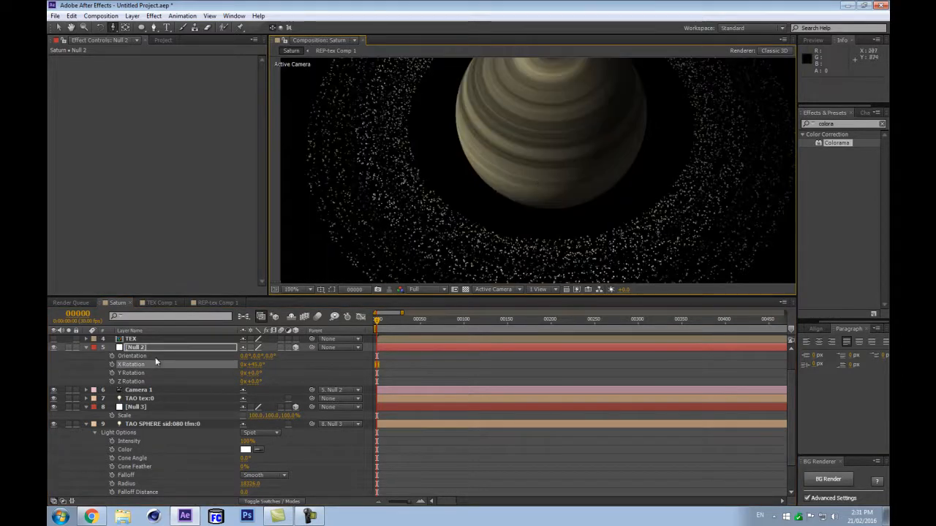
key(ctrl+a)
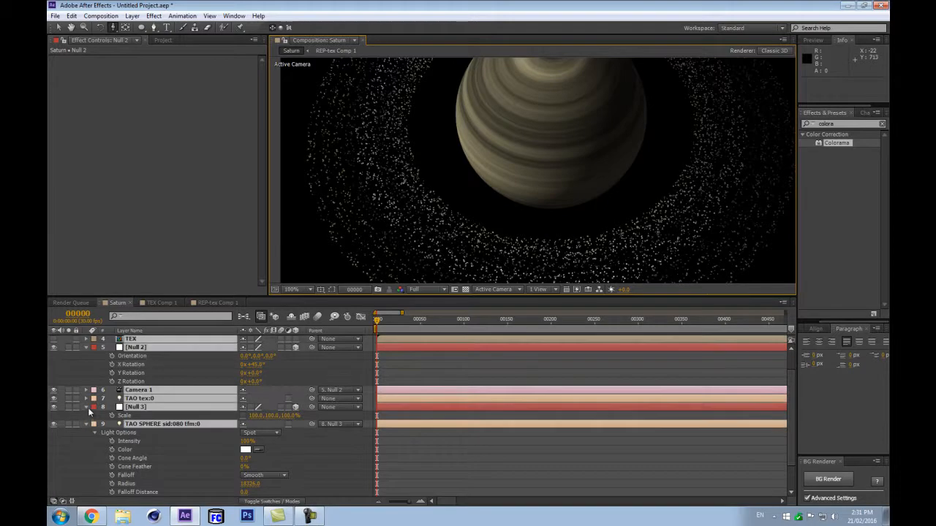
click(87, 407)
click(253, 440)
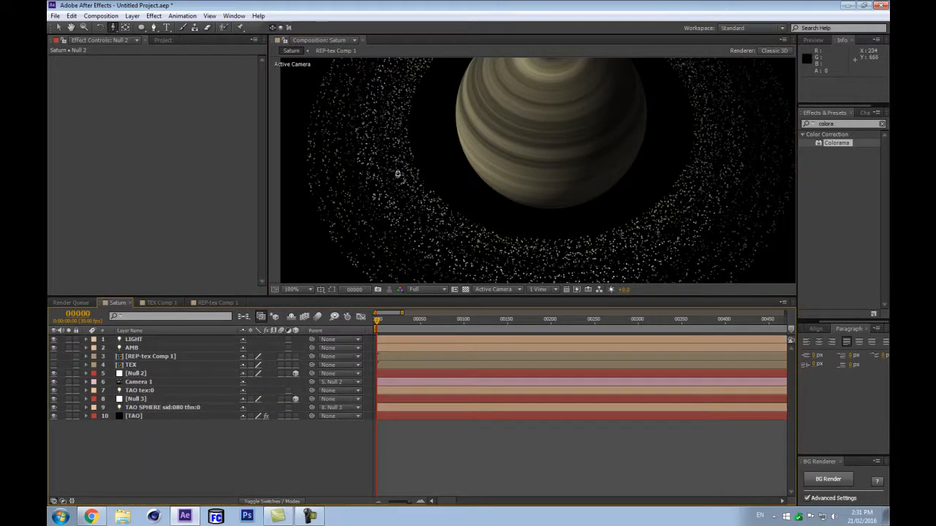
Set Segments to 3075 in the Segment settings of the TAO layer's Tao effect
scroll(370, 167, down, 1)
scroll(578, 120, down, 1)
scroll(542, 187, up, 1)
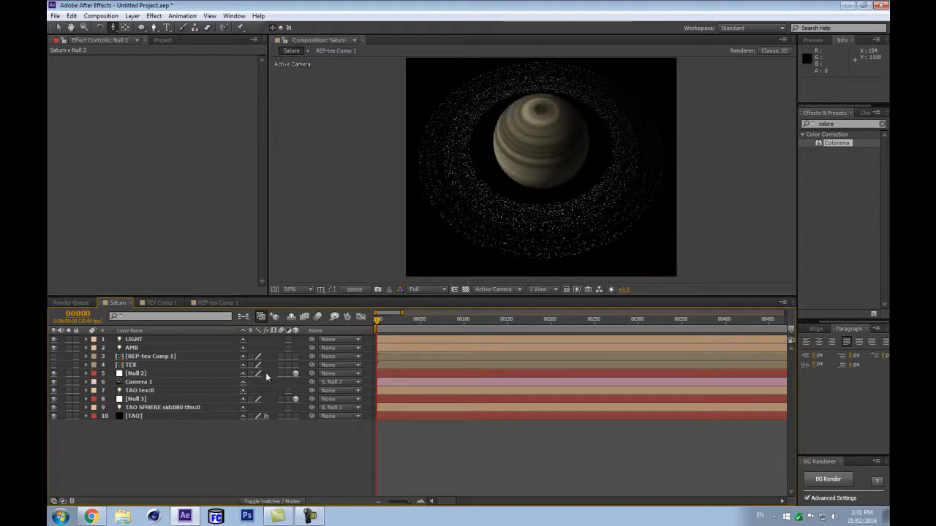
click(162, 419)
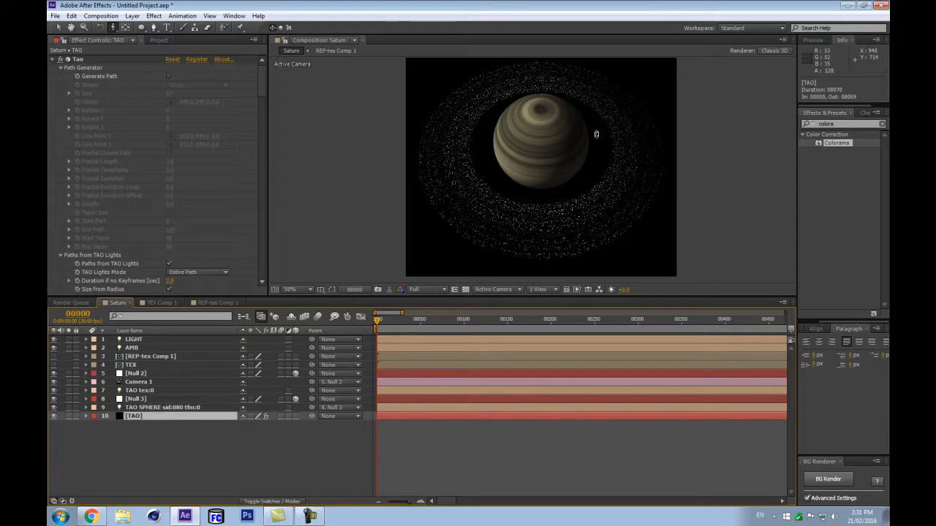
scroll(85, 178, down, 5)
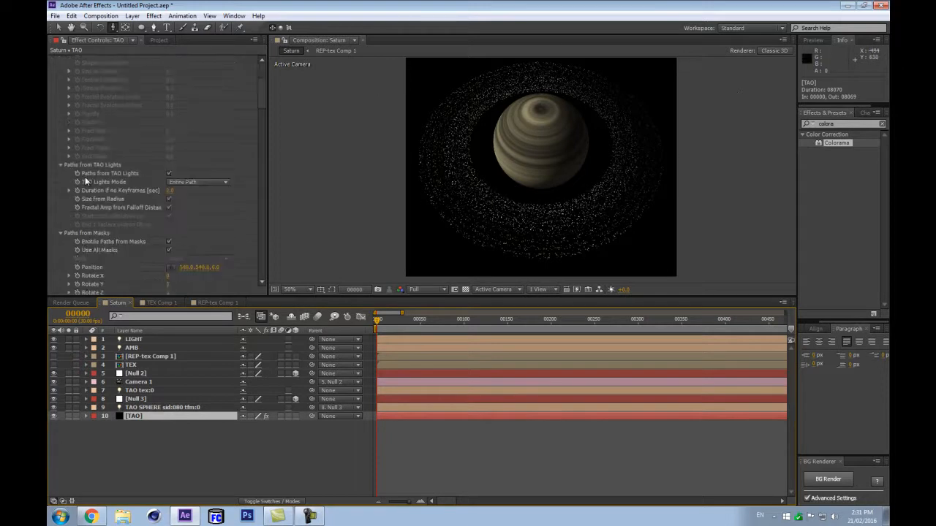
scroll(89, 183, down, 5)
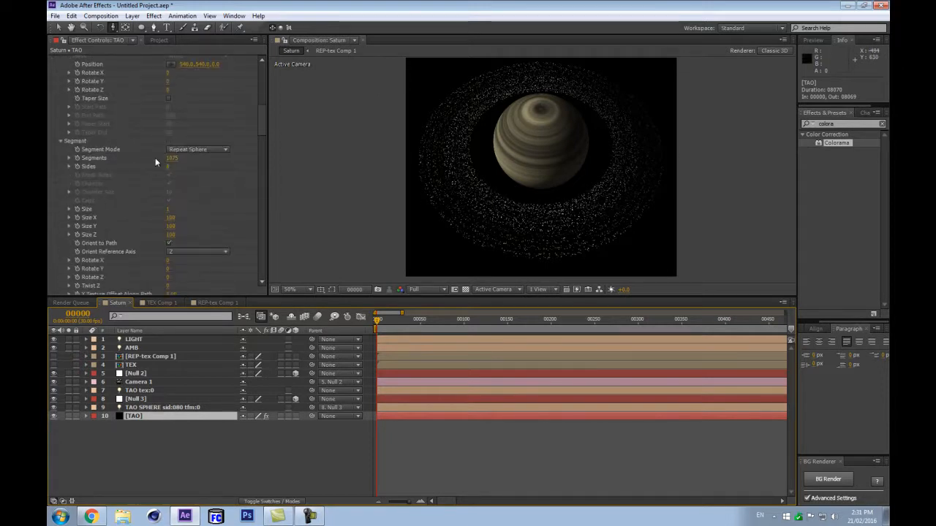
click(172, 158)
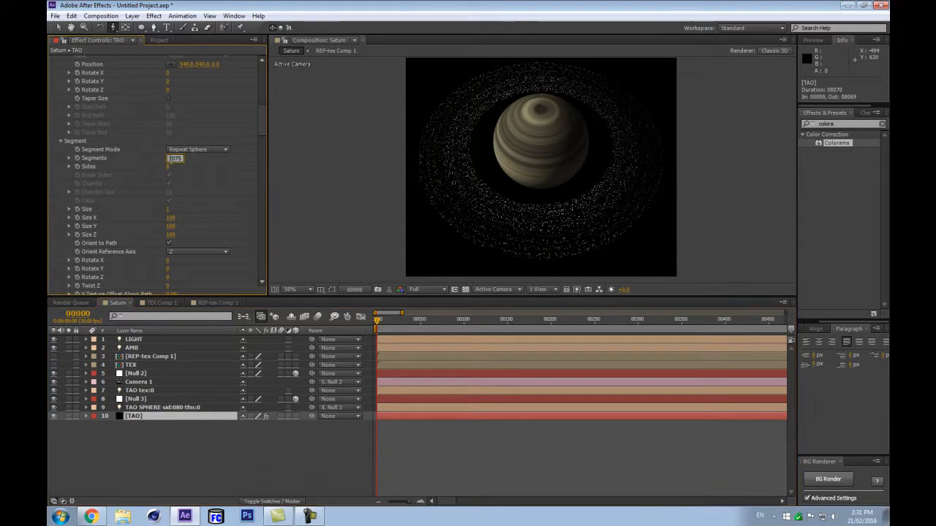
text(3075)
key(Return)
key(Return)
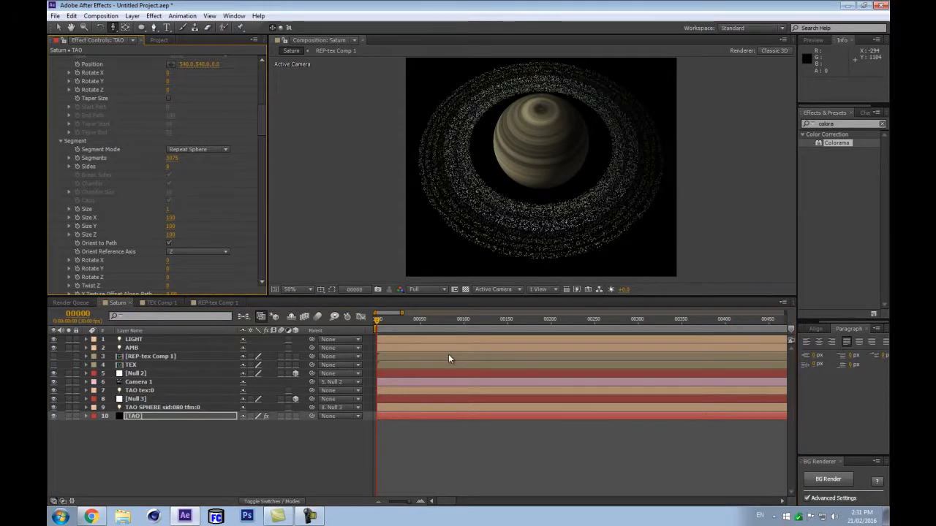
Increase the Tao effect's Segments to 5075 and inspect the particle density of the rings
click(171, 158)
text(5025)
key(Return)
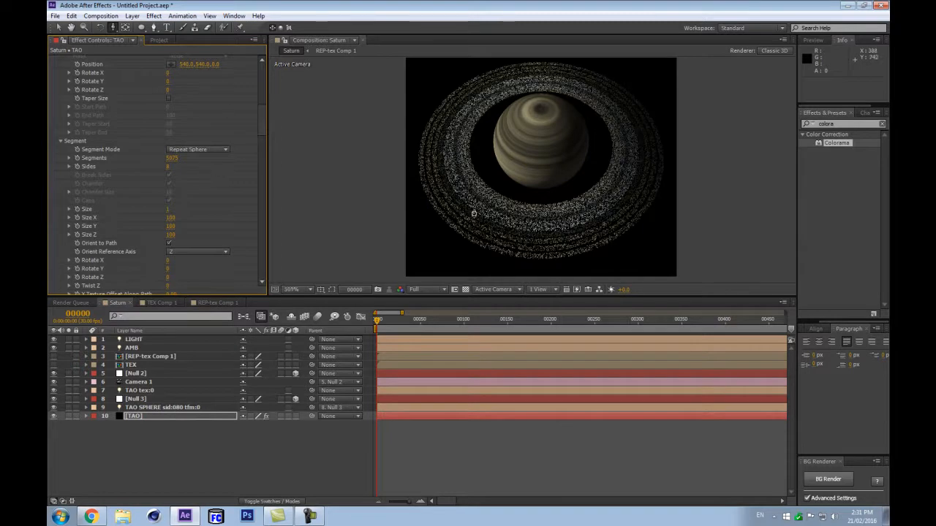
scroll(476, 210, up, 3)
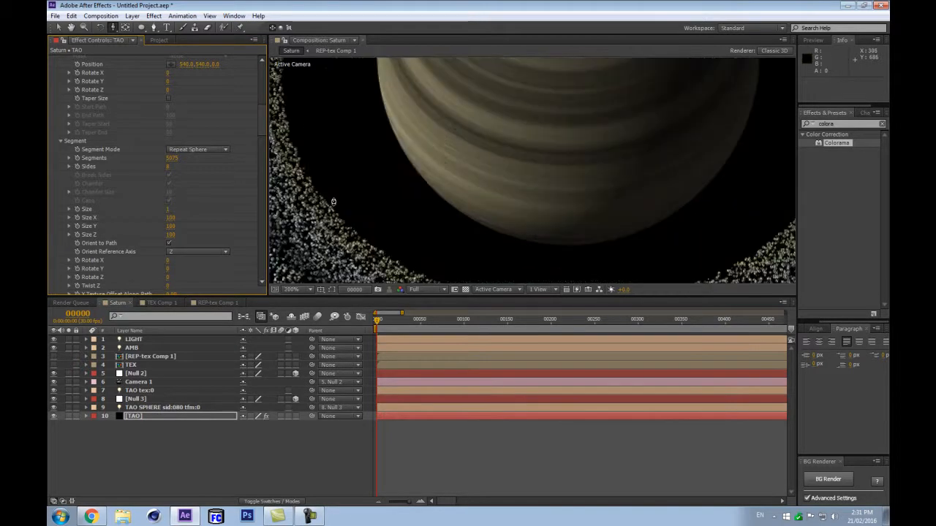
scroll(434, 200, down, 1)
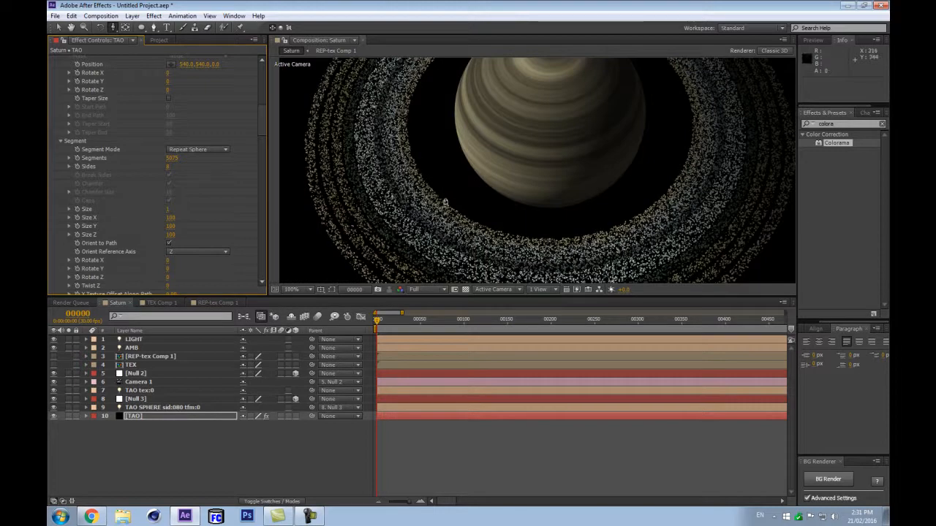
scroll(475, 212, down, 2)
scroll(414, 115, up, 1)
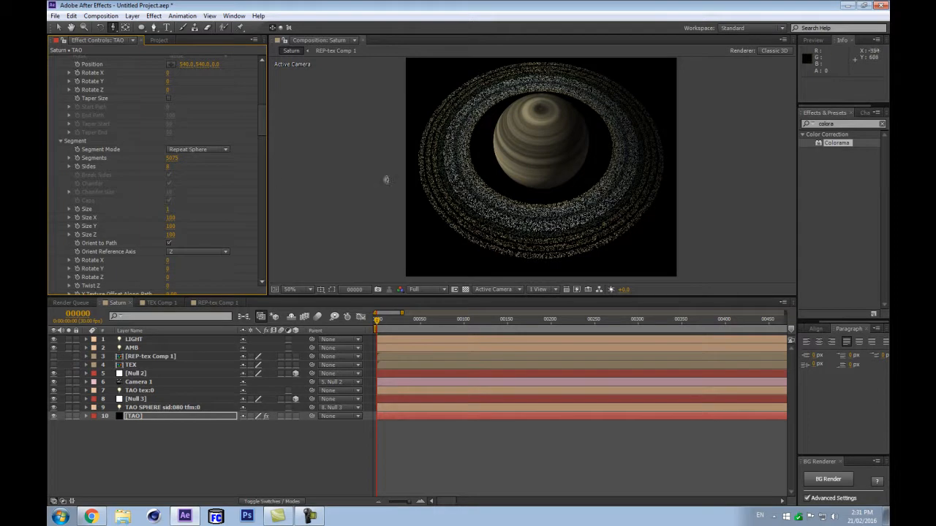
scroll(389, 180, up, 1)
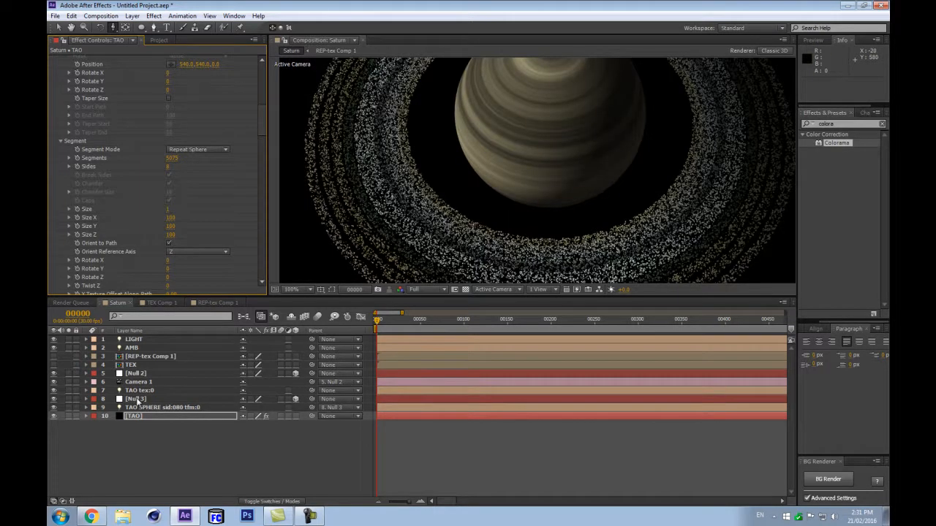
Darken the Color of the TAO tex:0 light from its Light Options to a medium grey and check the ring particles' brightness
click(146, 393)
scroll(738, 141, down, 1)
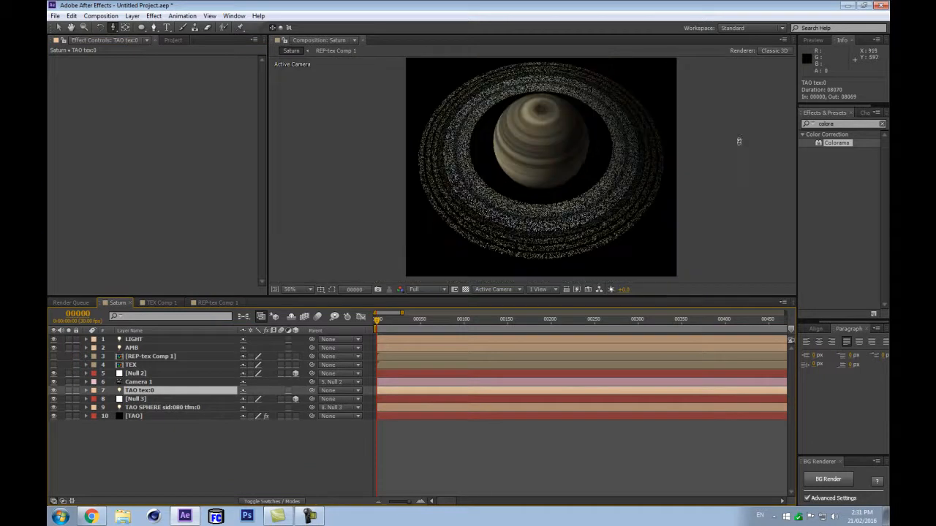
key(a)
key(a)
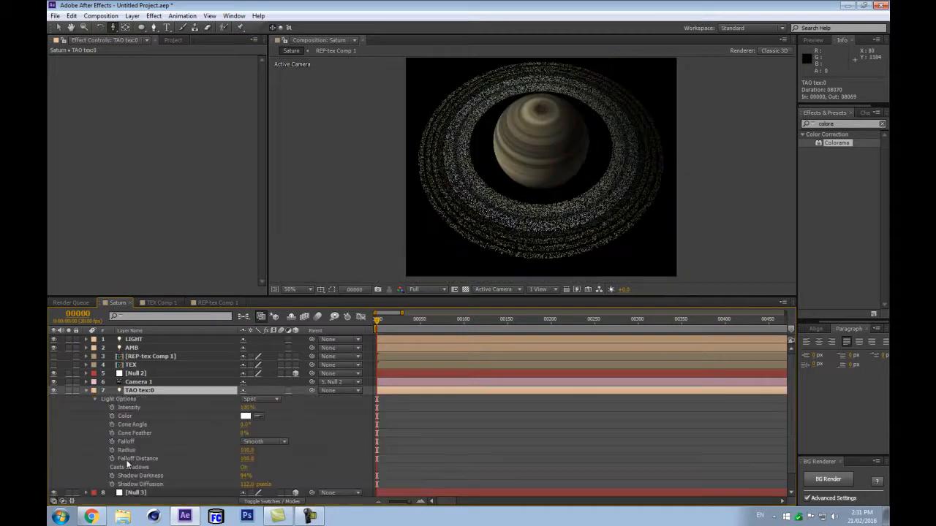
click(248, 416)
drag(451, 372, 414, 389)
key(Return)
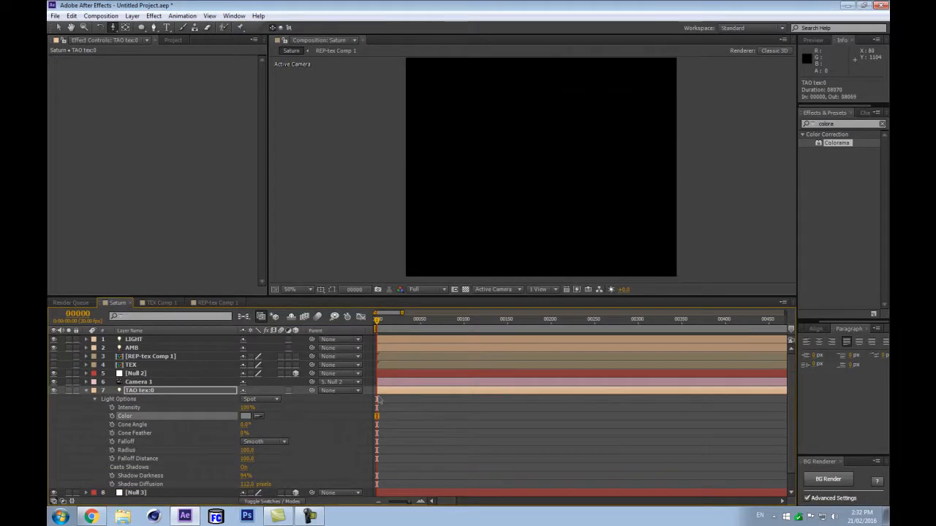
scroll(511, 221, up, 1)
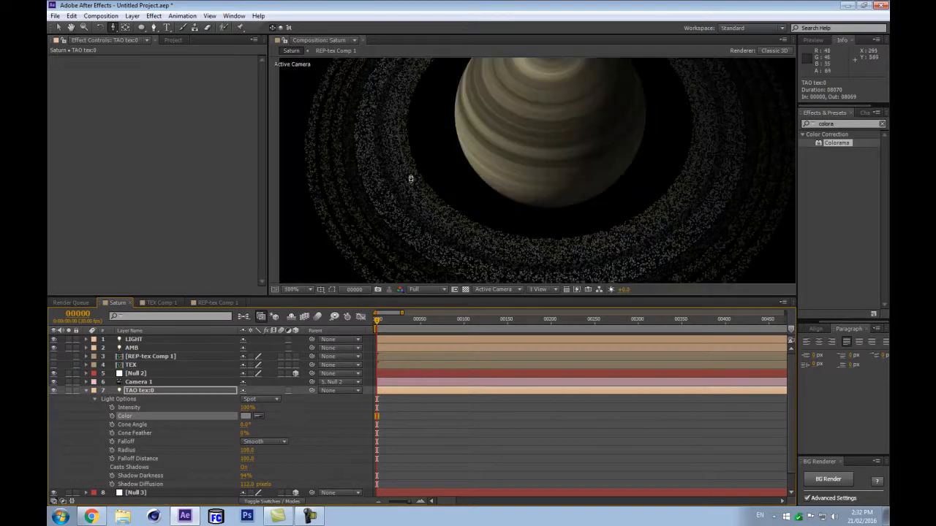
scroll(380, 193, up, 1)
scroll(430, 212, down, 1)
scroll(690, 178, down, 1)
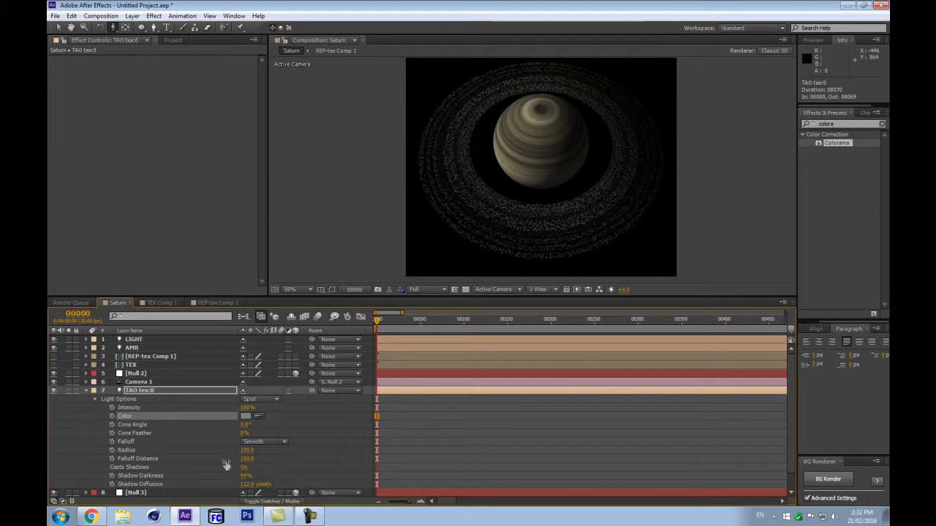
Set the Radius of the TAO tex:0 light to 44 and inspect the ring particles up close
click(247, 450)
text(44)
key(Return)
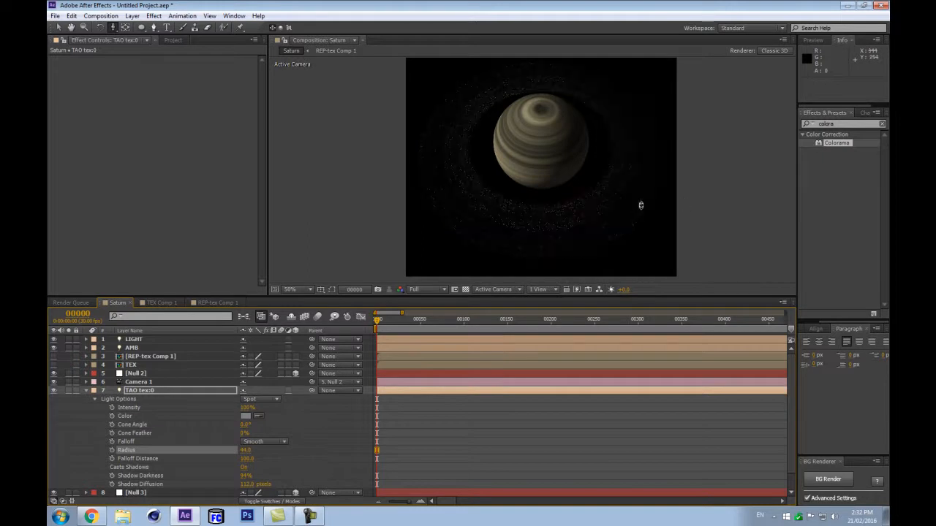
scroll(587, 209, up, 1)
scroll(494, 212, up, 1)
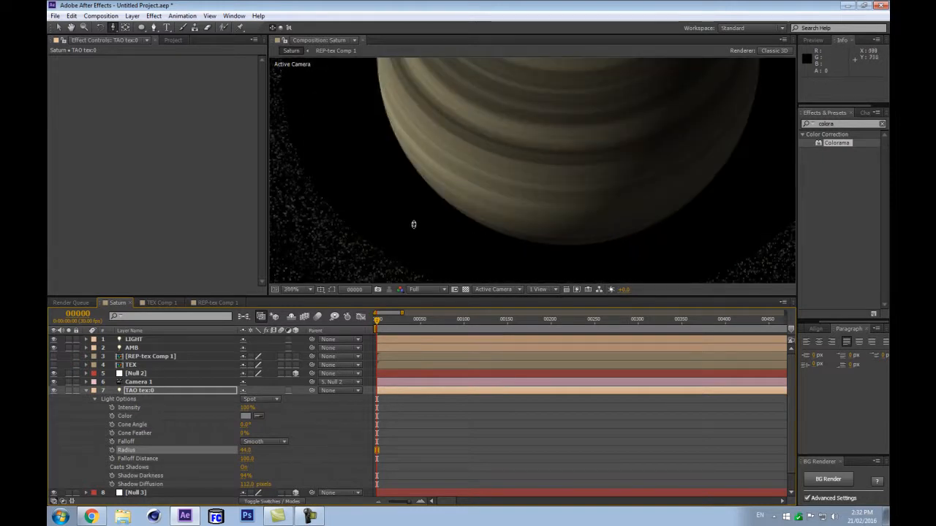
scroll(416, 224, down, 2)
scroll(391, 227, up, 1)
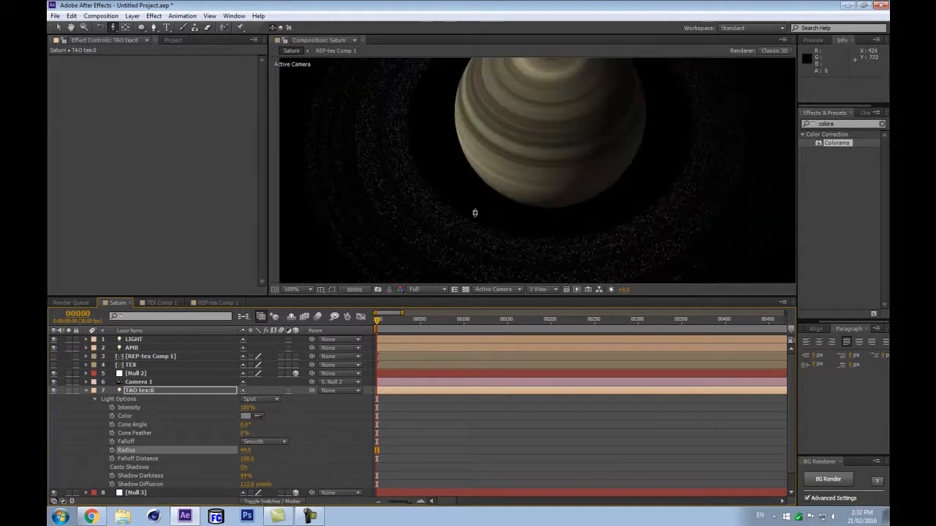
scroll(504, 203, up, 1)
scroll(505, 203, down, 1)
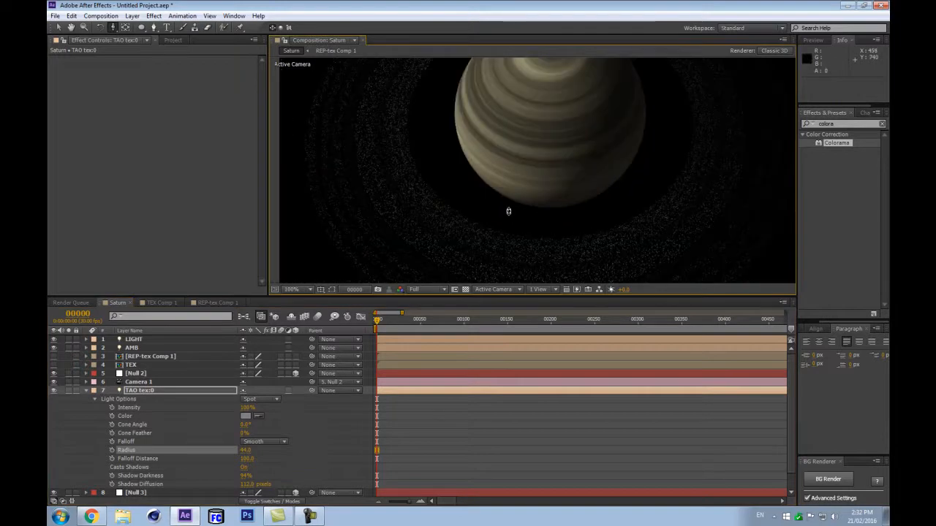
Collapse the TAO tex:0 layer's properties and move the camera closer to Saturn and its rings
click(85, 390)
scroll(491, 202, down, 1)
scroll(522, 184, up, 1)
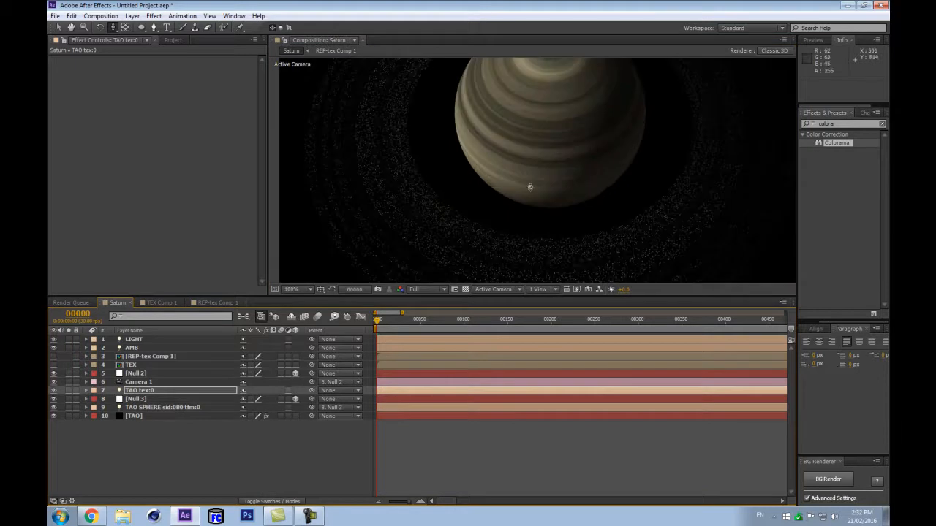
key(c)
drag(599, 167, 610, 167)
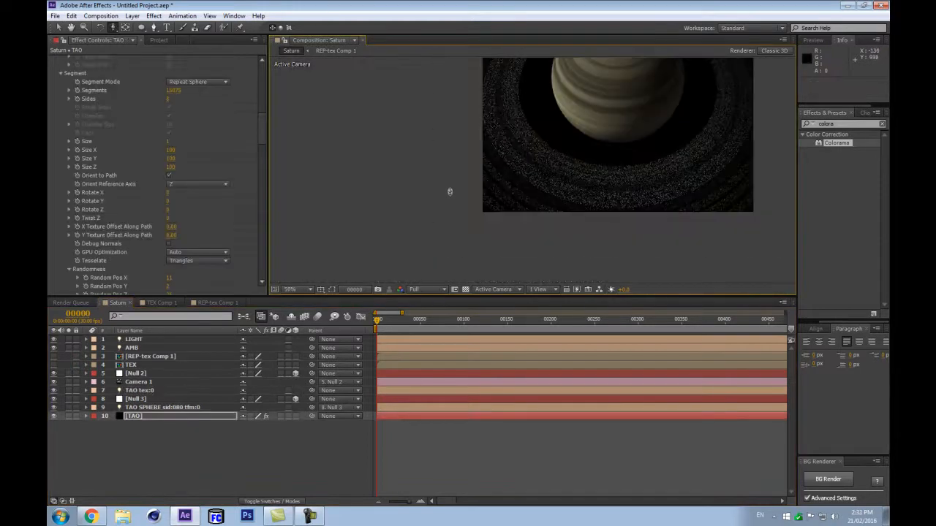
scroll(450, 192, up, 1)
key(space)
drag(753, 63, 477, 214)
scroll(446, 220, down, 2)
scroll(446, 220, up, 1)
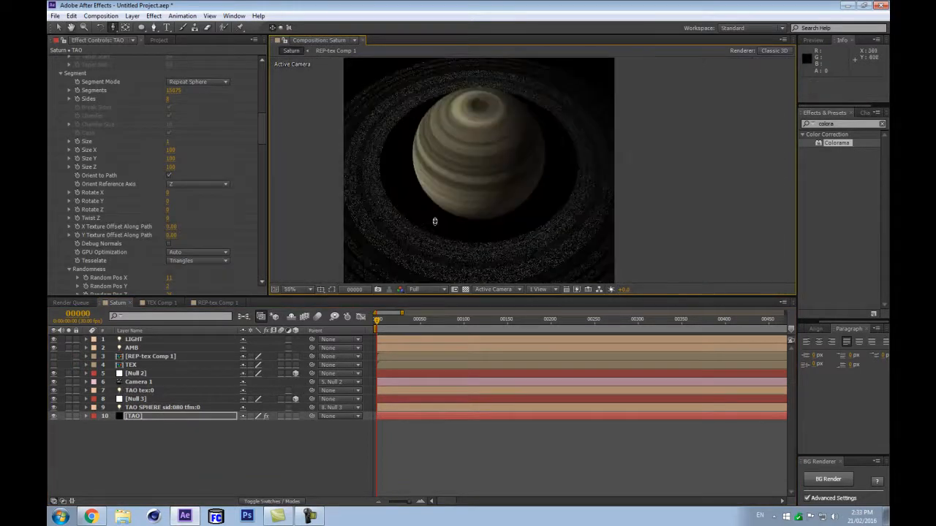
drag(334, 255, 436, 183)
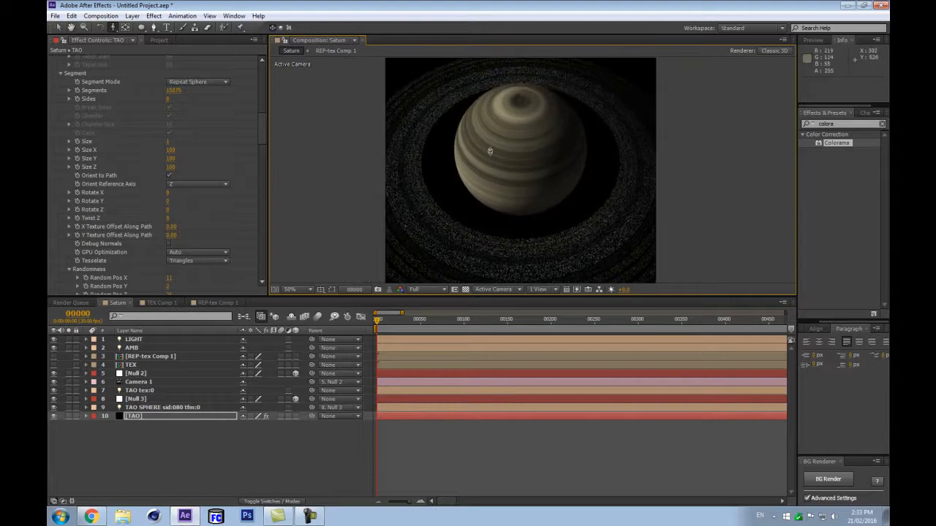